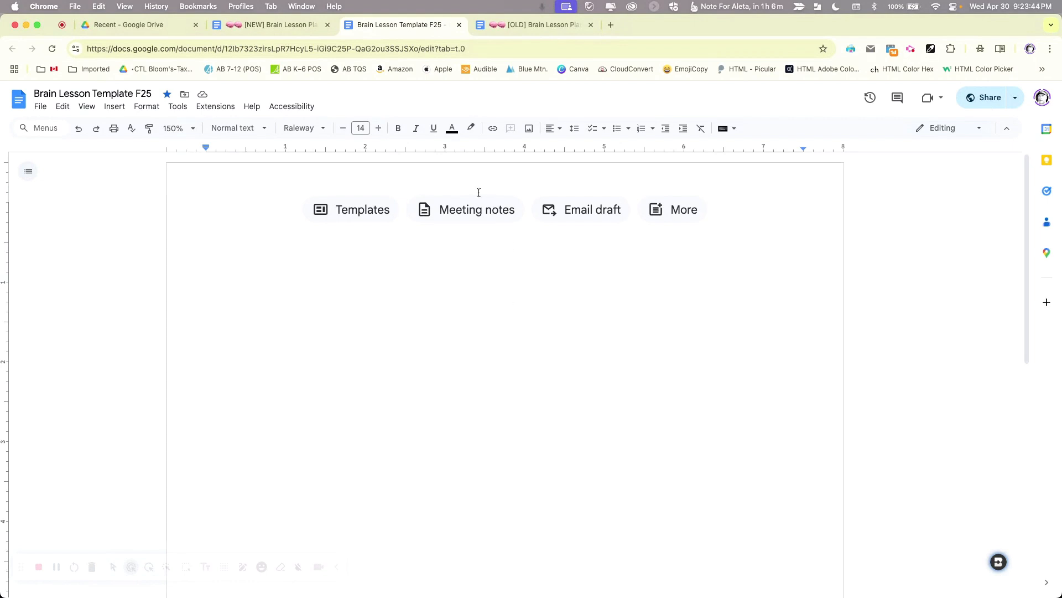
Step: Review the sections and layout of the [NEW] and [OLD] Brain Lesson Plan templates
click(273, 24)
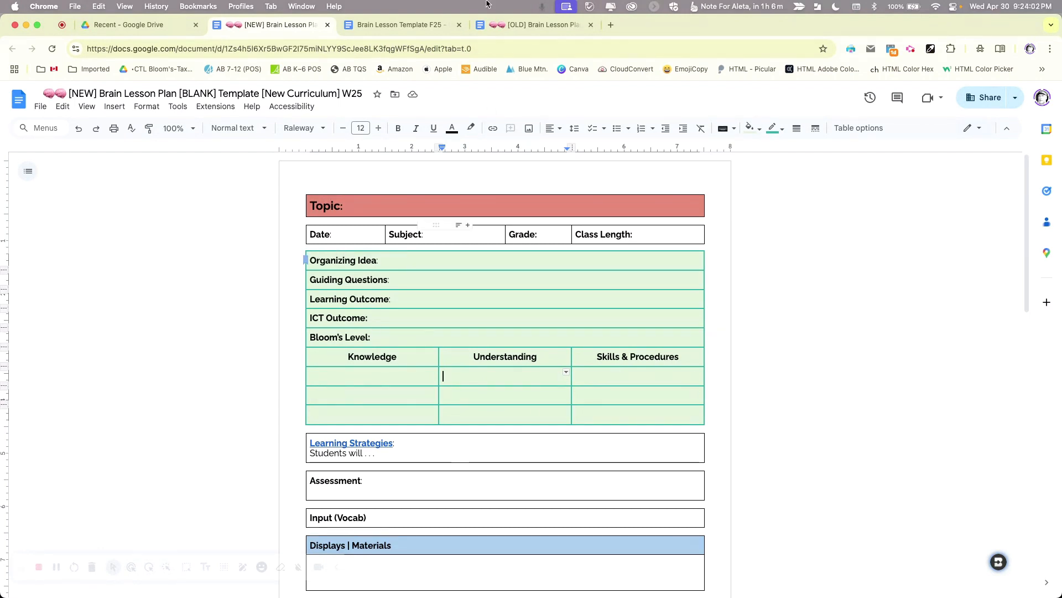
click(550, 24)
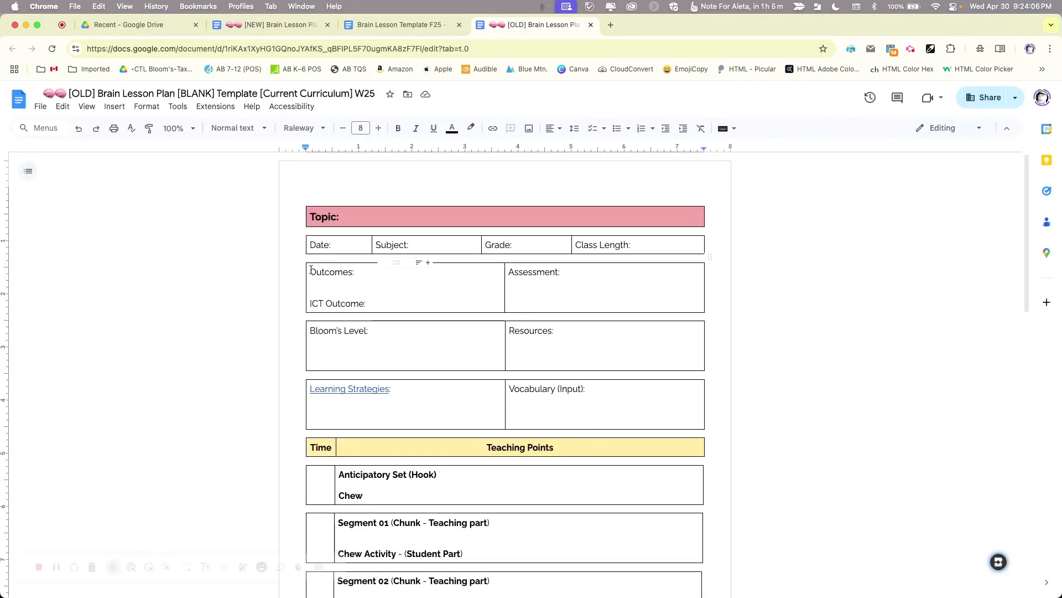
drag(481, 293, 600, 403)
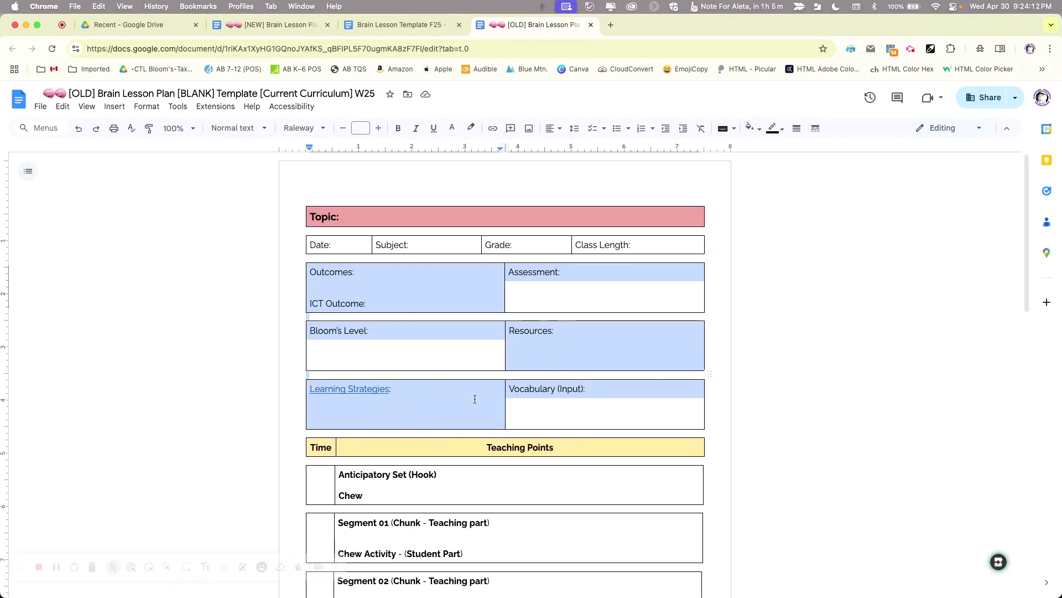
scroll(441, 390, down, 2)
scroll(441, 391, down, 7)
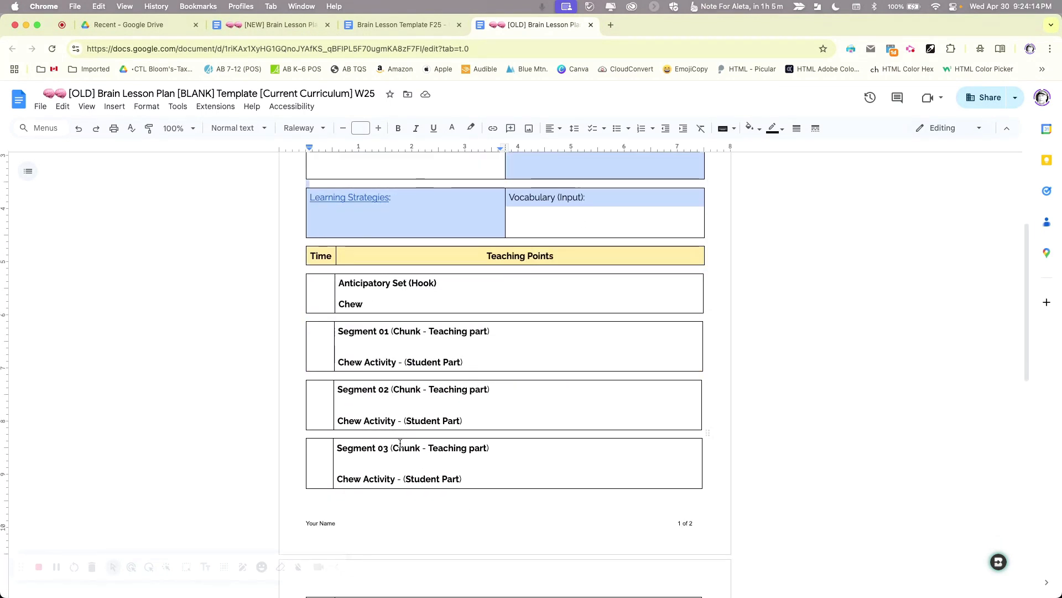
scroll(401, 444, up, 8)
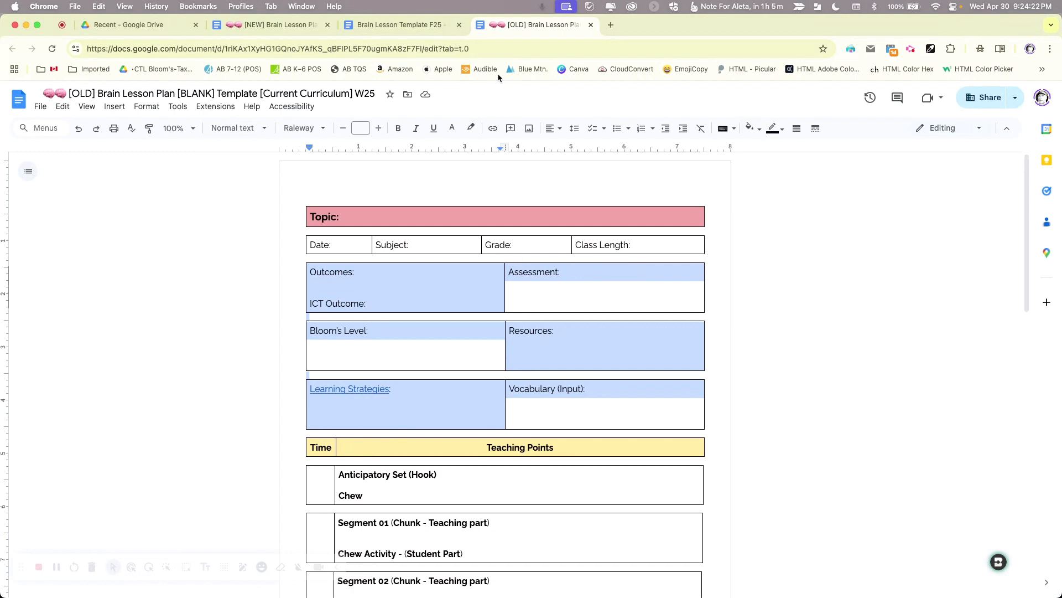
Step: In the Brain Lesson Template F25 document, insert a 1 x 1 table and enter "Topic" in it
click(410, 25)
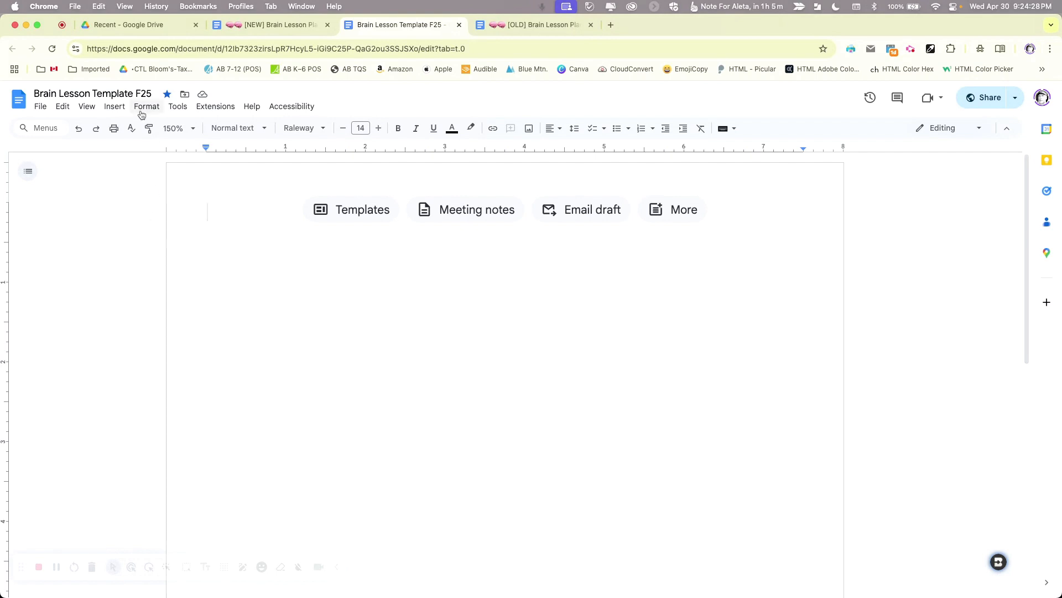
click(114, 107)
mouse_move(126, 144)
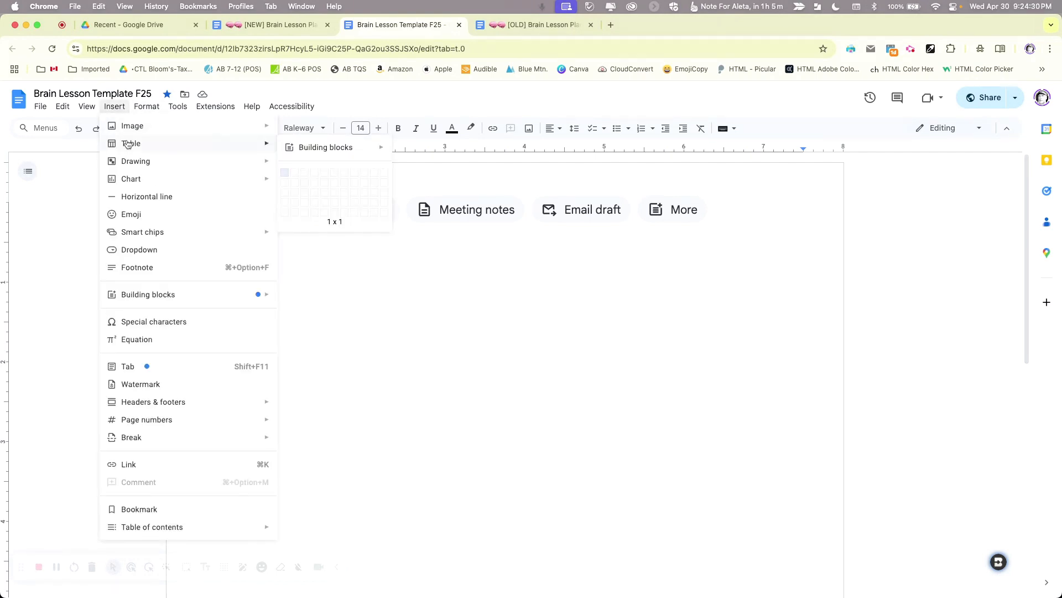
click(285, 176)
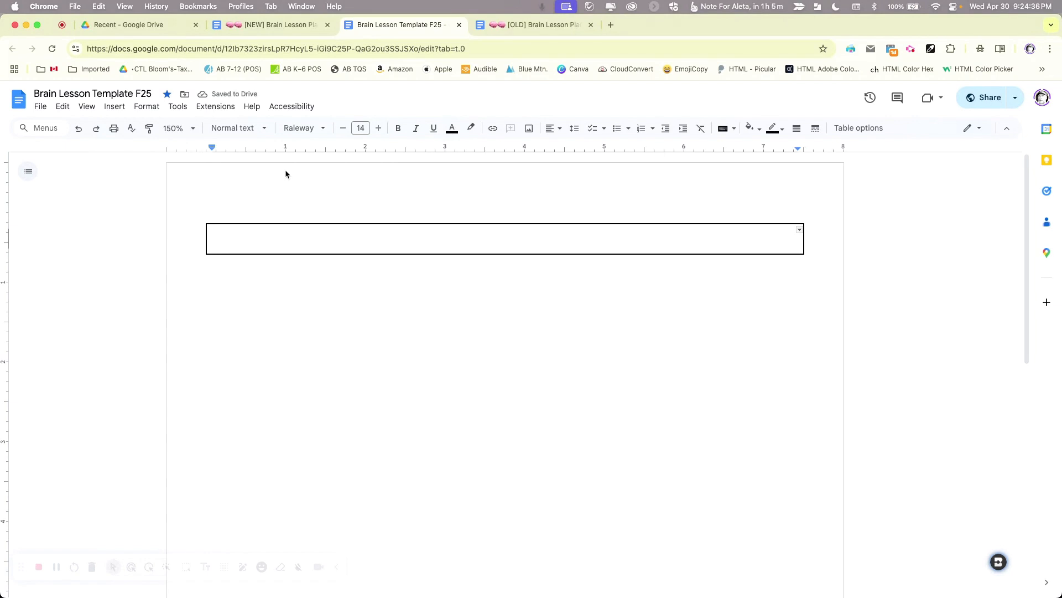
text(Topic)
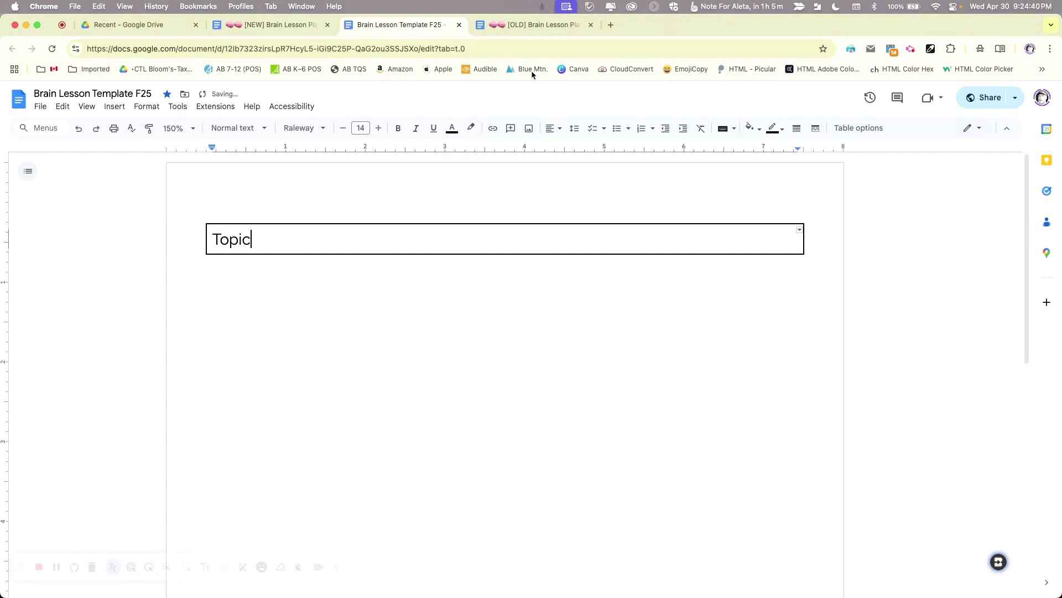
Step: Remove the [NEW] Brain Lesson Plan template tab from this browser window
click(298, 28)
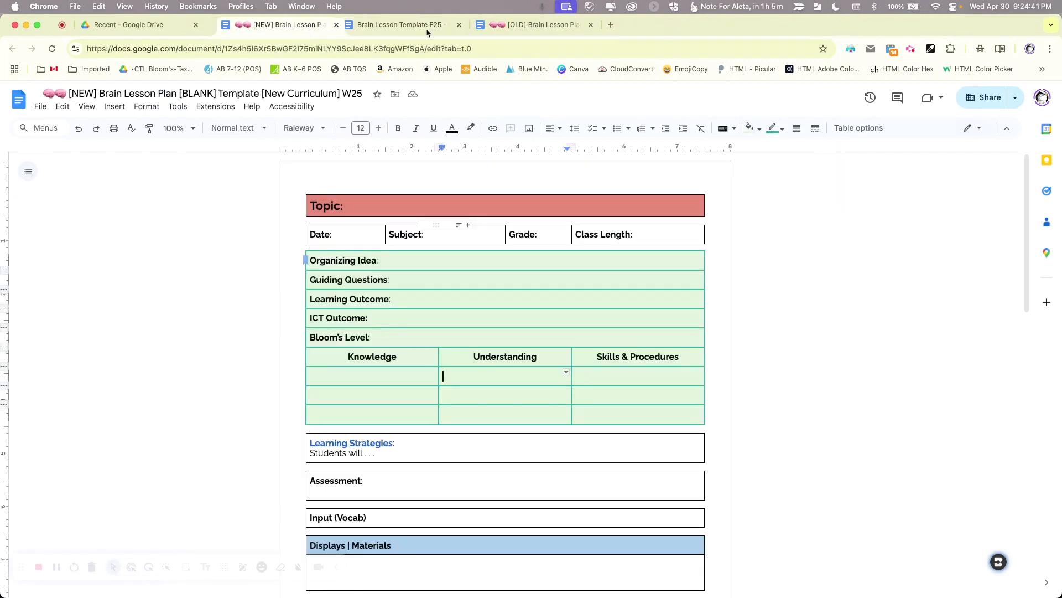
key(super+w)
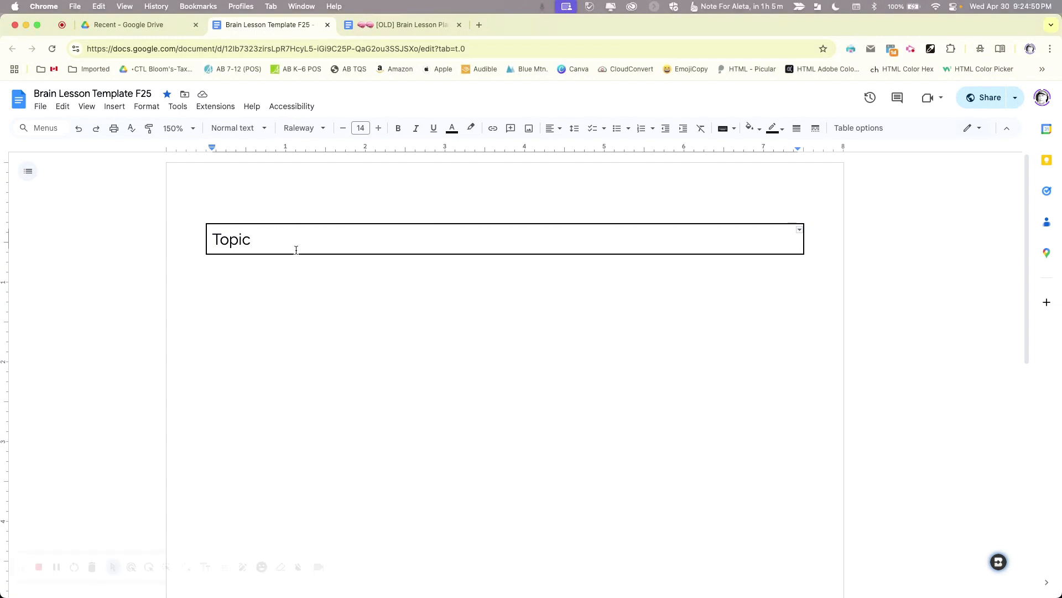
Step: Insert a table with four columns and one row below the Topic table
click(273, 278)
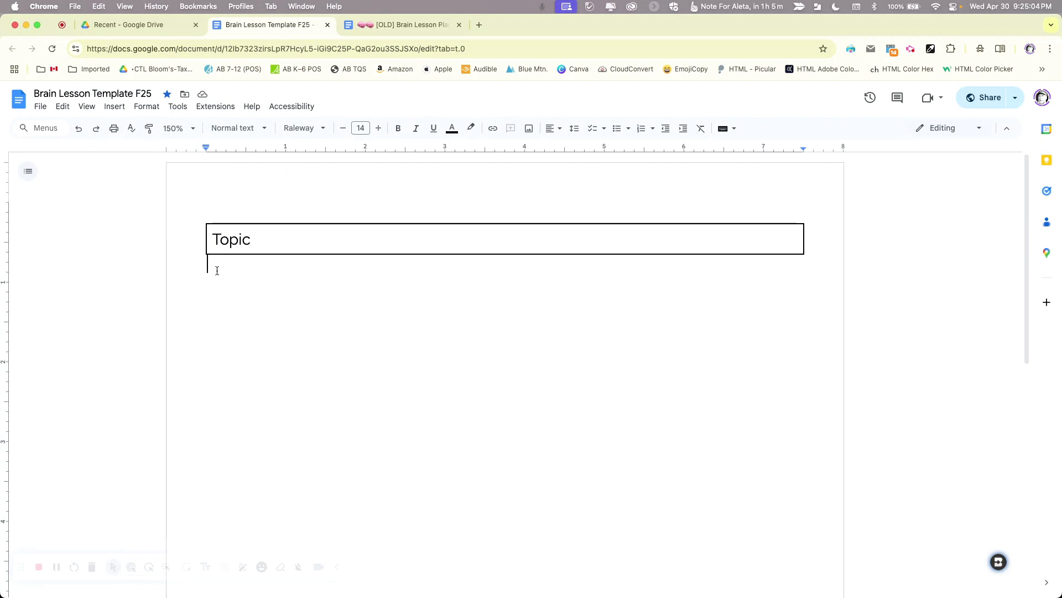
click(107, 104)
mouse_move(119, 144)
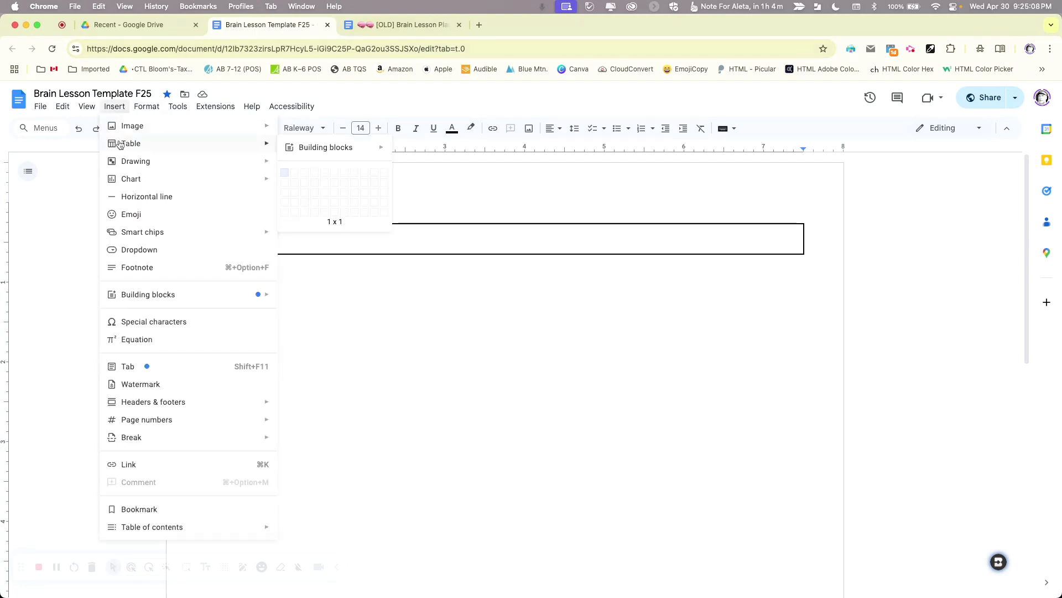
click(314, 173)
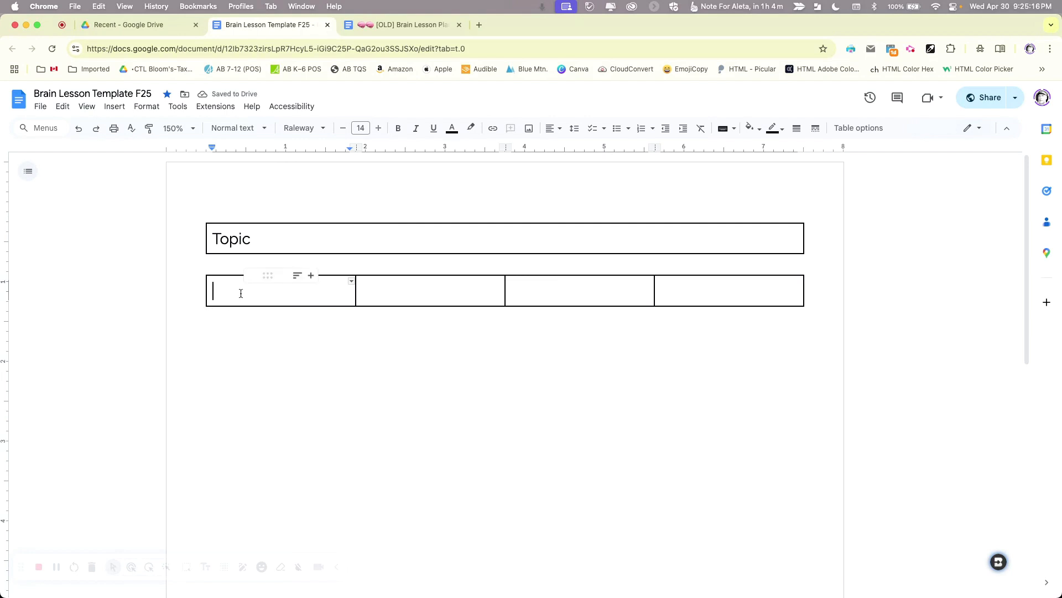
Step: Label the first three cells of the four-column table "Date:", "Subject:" and "Grade:"
text(Date)
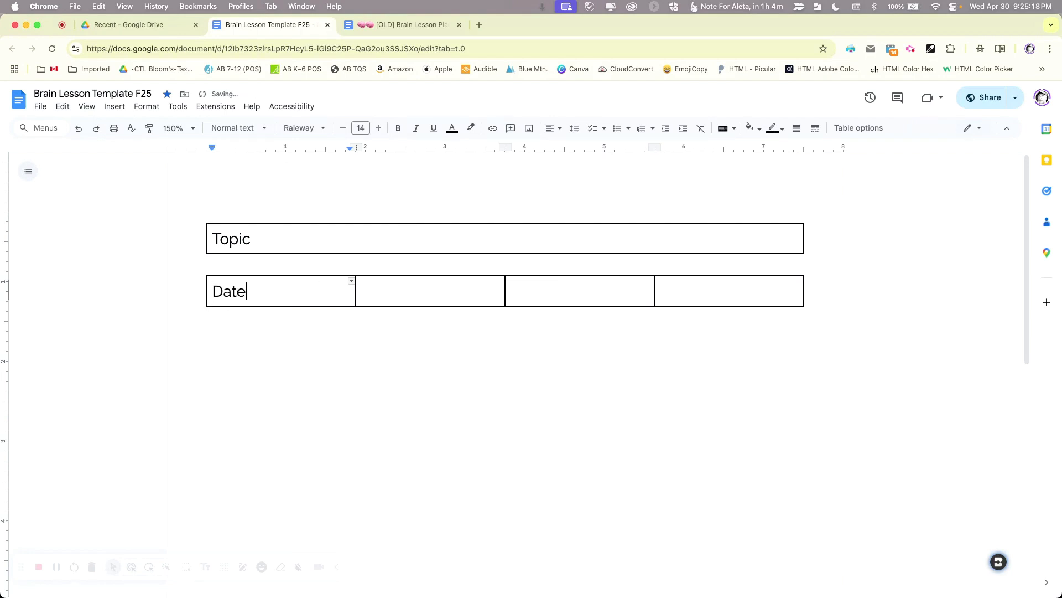
text(:)
click(386, 288)
text(Subject)
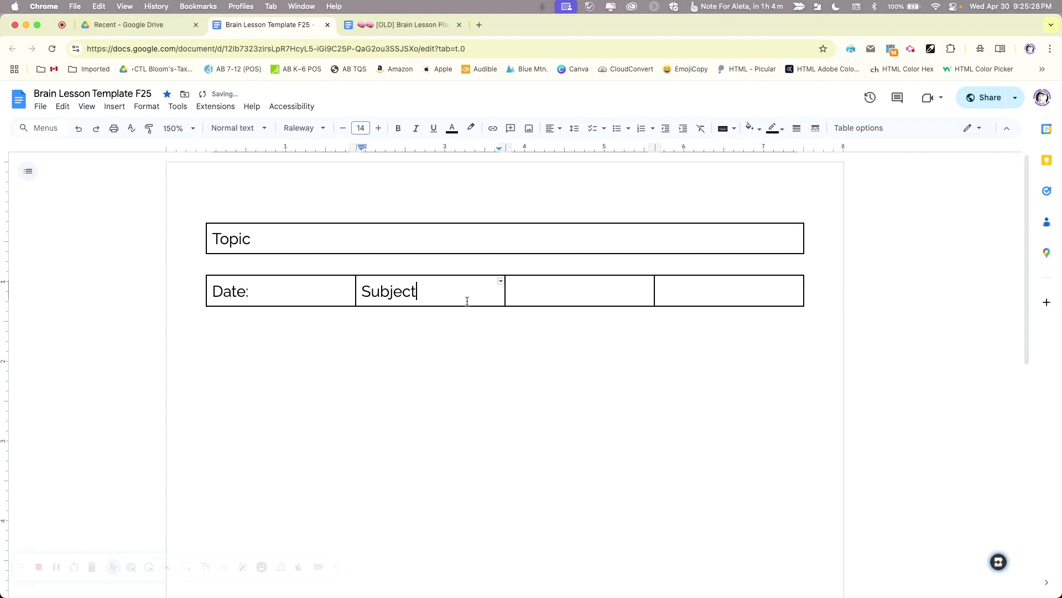
click(556, 292)
text(Grade:)
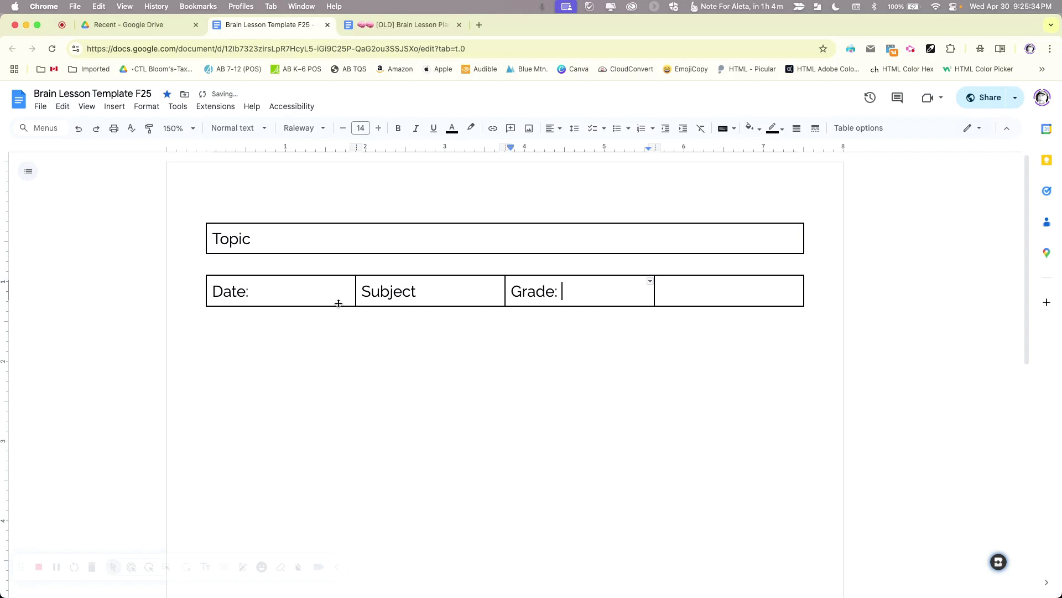
click(426, 298)
text(:)
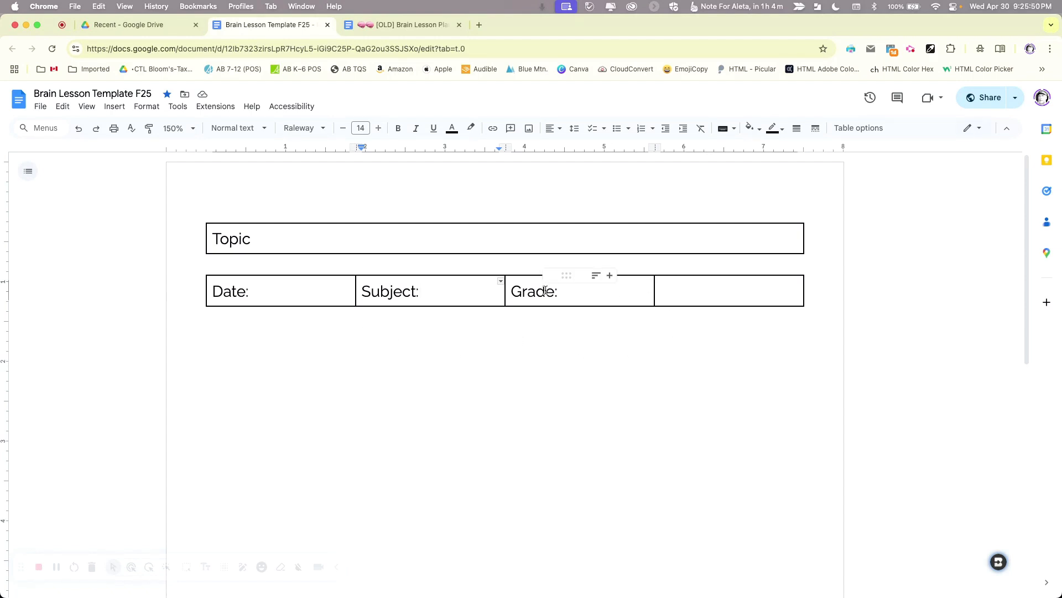
click(574, 291)
text(12)
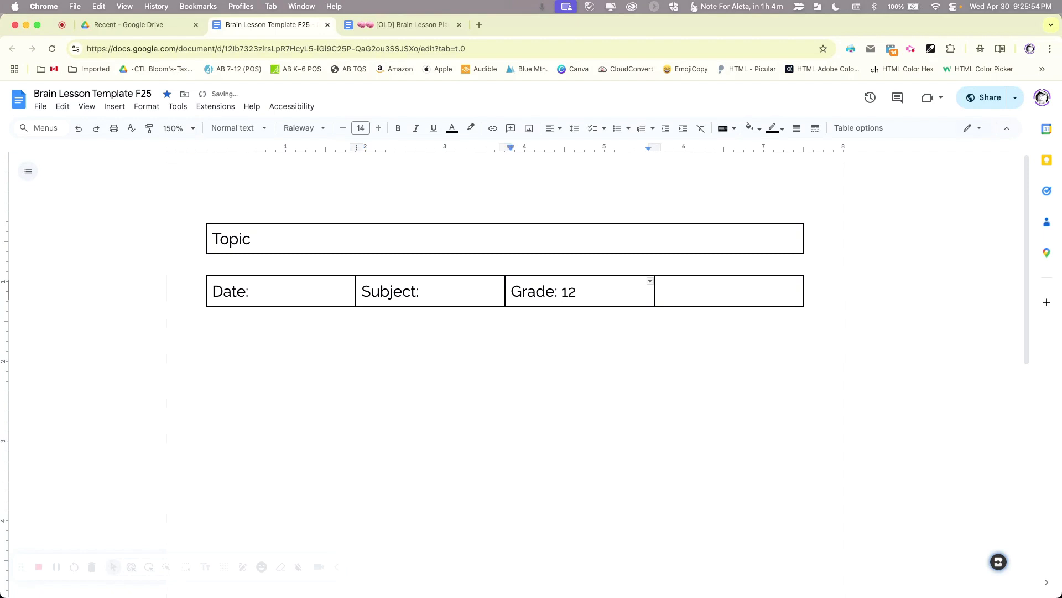
key(BackSpace)
key(BackSpace)
Step: Narrow the Grade column and enter "Class Length:" in the row's last cell
drag(655, 293, 603, 291)
click(615, 292)
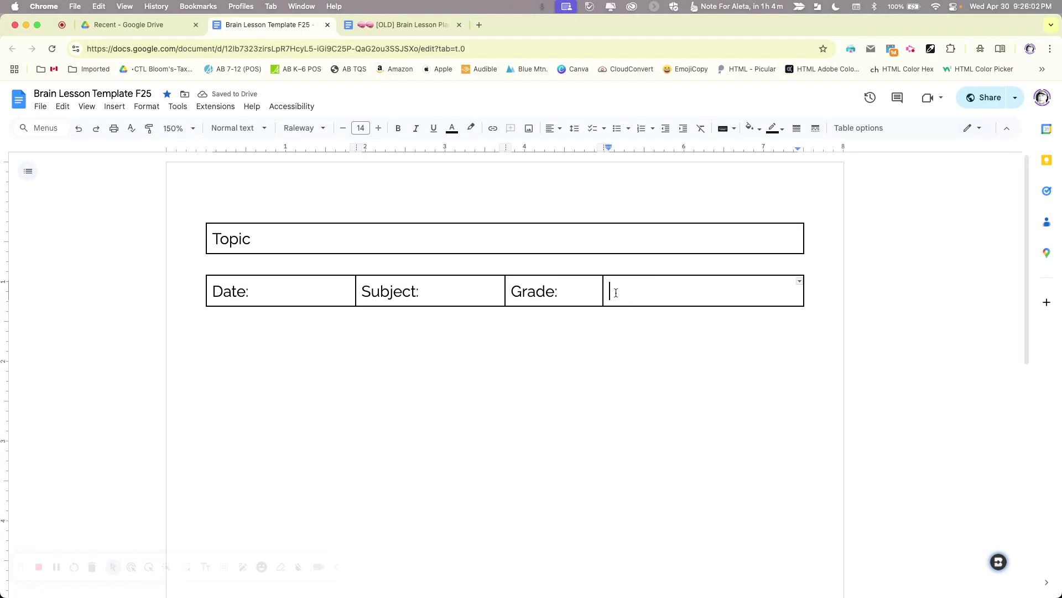
text(Class Length:)
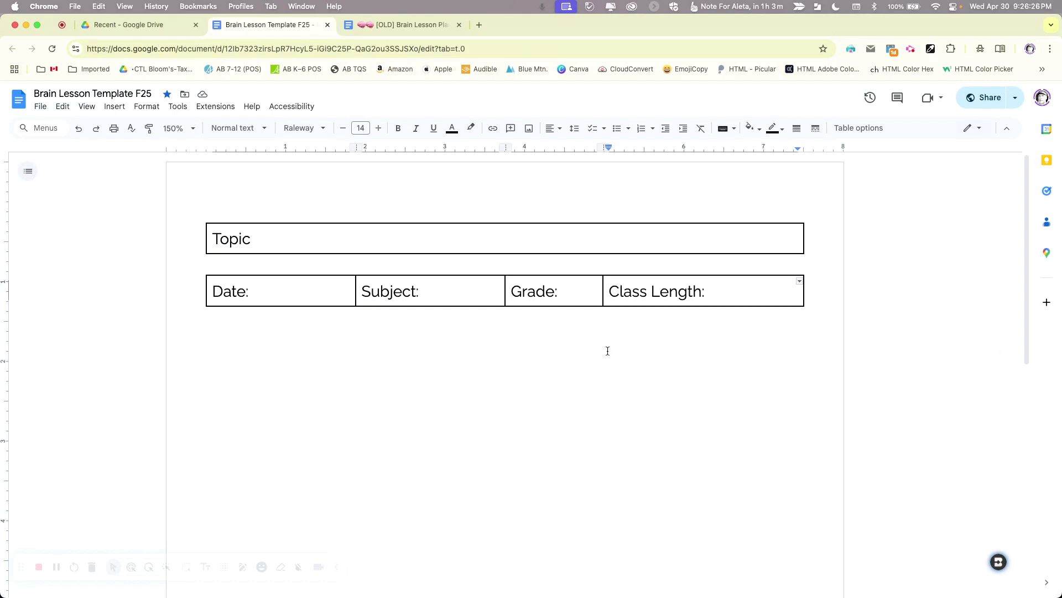
Step: Insert a table with three columns and nine rows below the Date and Subject table
click(216, 321)
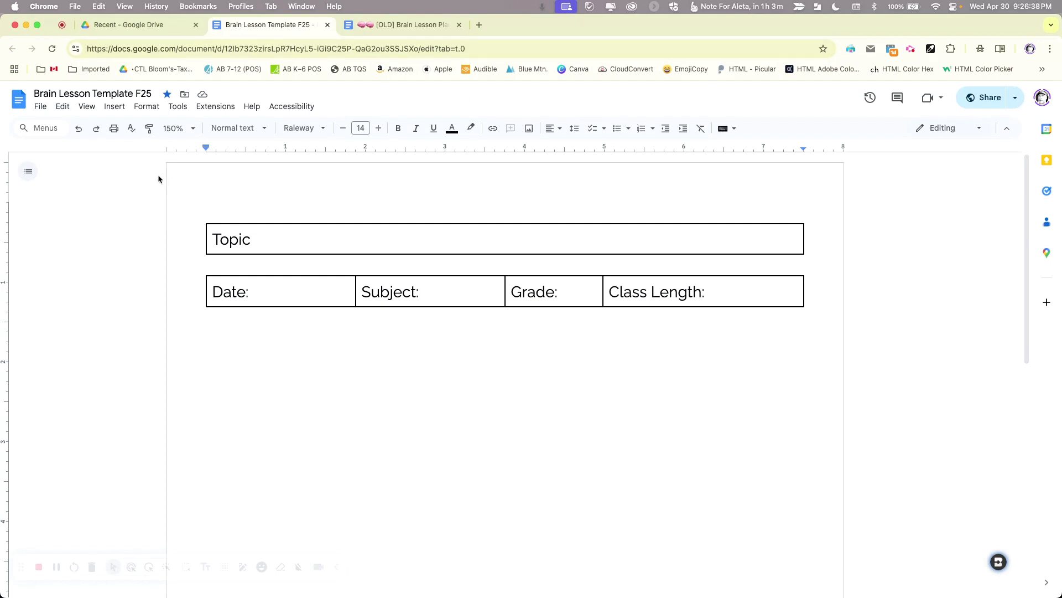
click(114, 107)
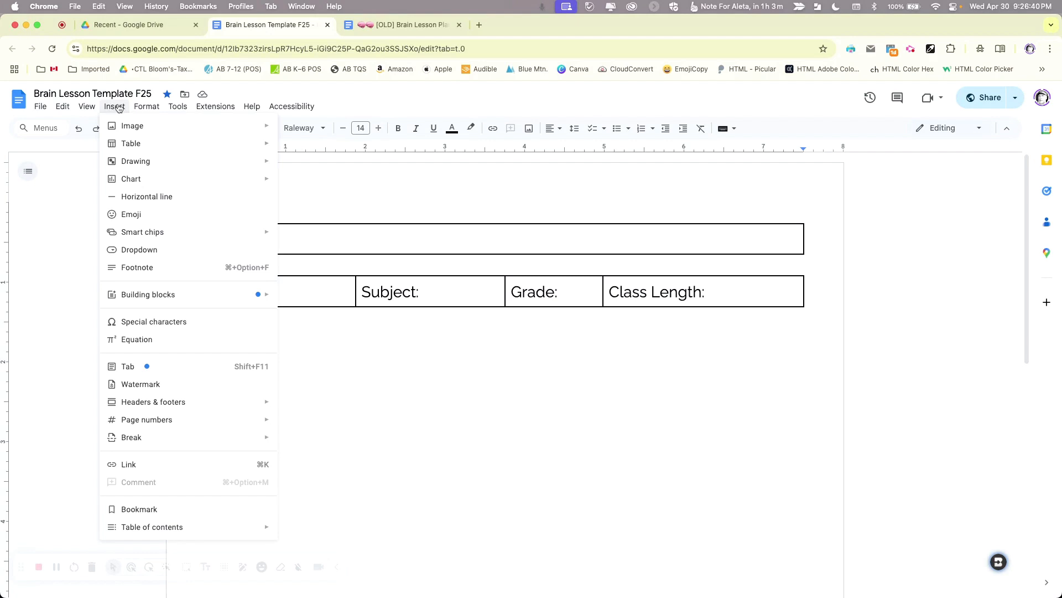
mouse_move(130, 144)
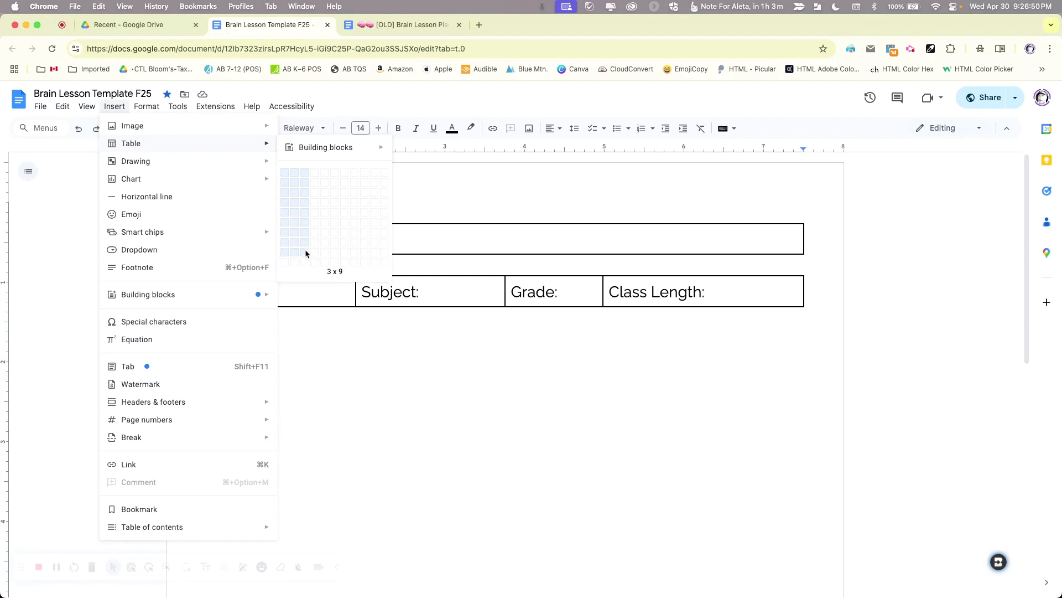
click(305, 253)
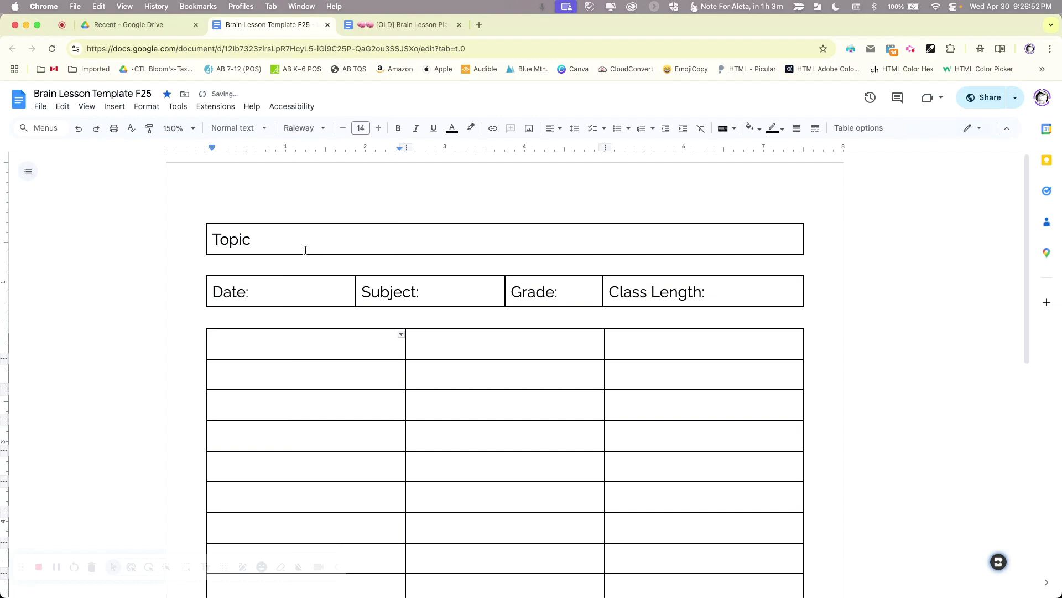
scroll(550, 392, down, 3)
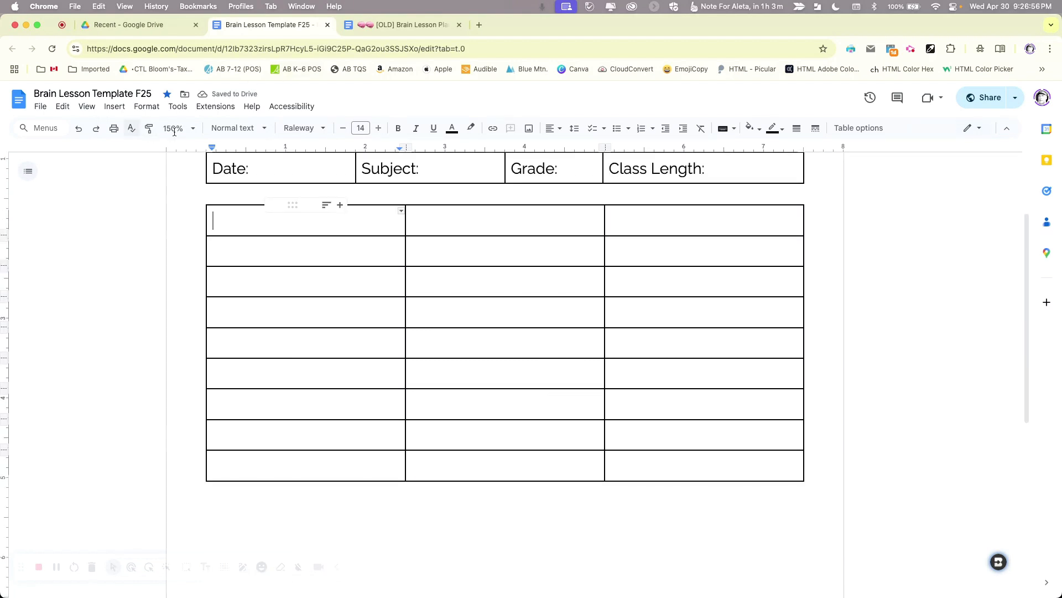
Step: Enter "Organizing Idea:" in the first row of the nine-row table and merge that row's three cells
click(227, 218)
text(Organiz)
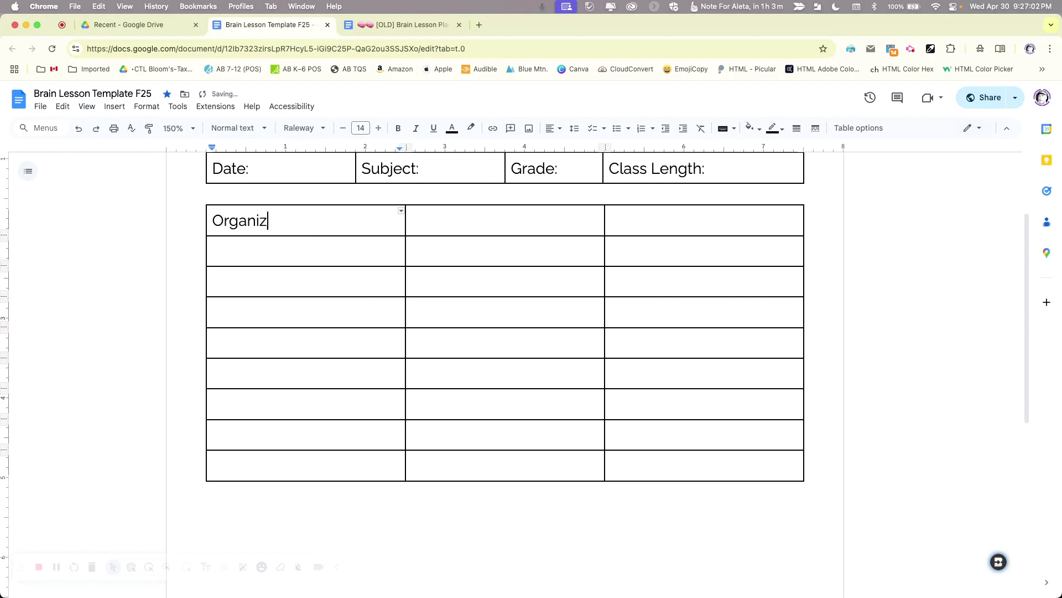
text(ing Idea)
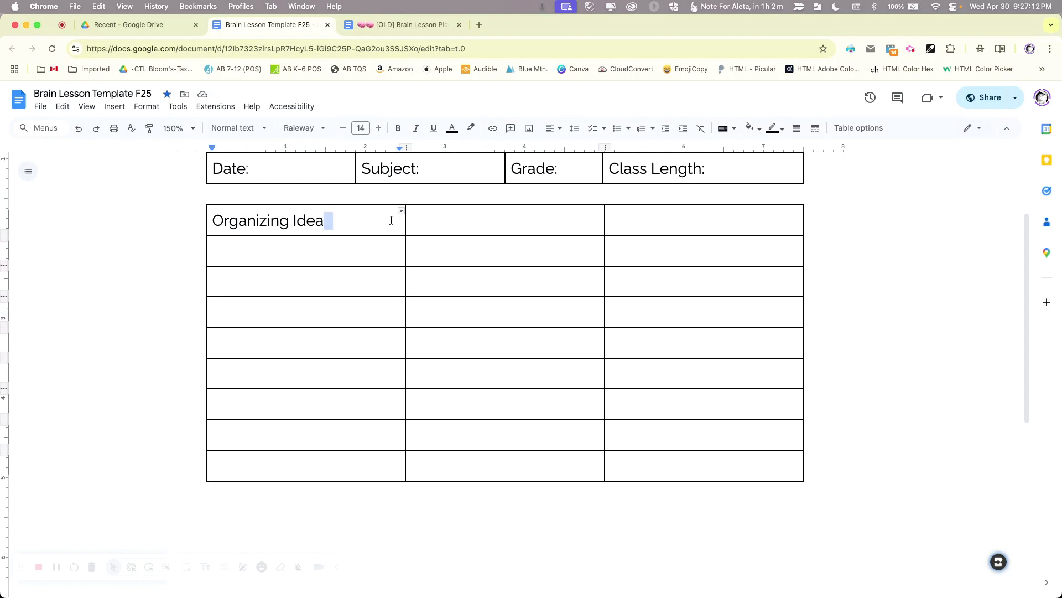
drag(327, 221, 623, 221)
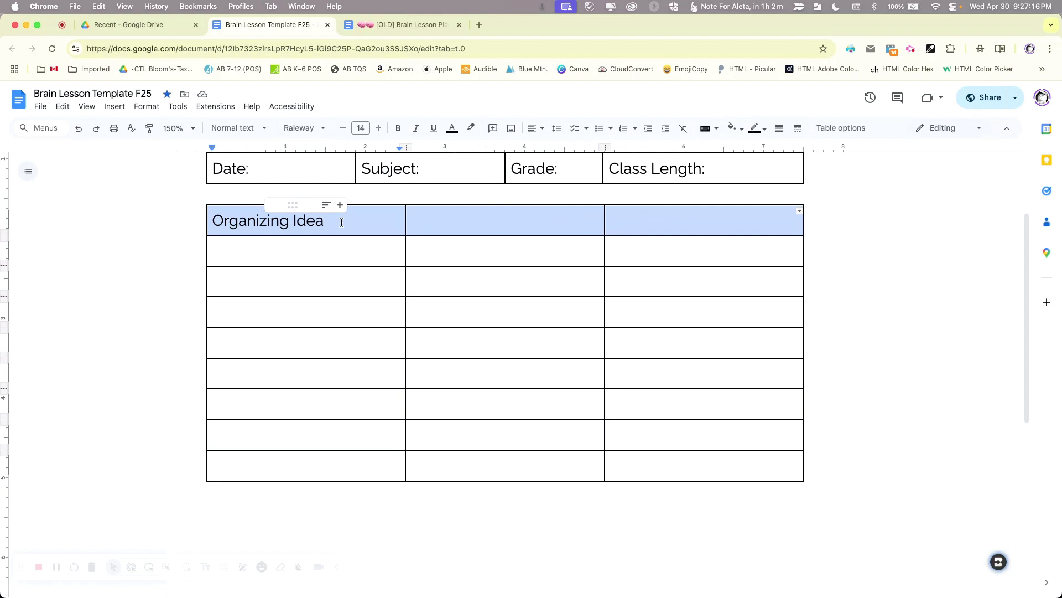
right_click(360, 220)
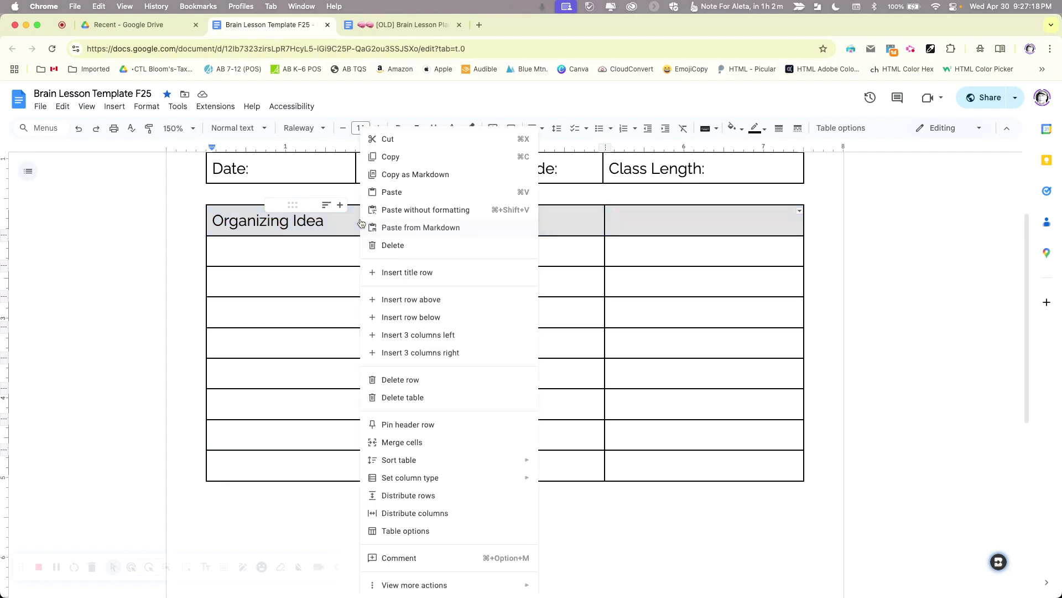
click(400, 442)
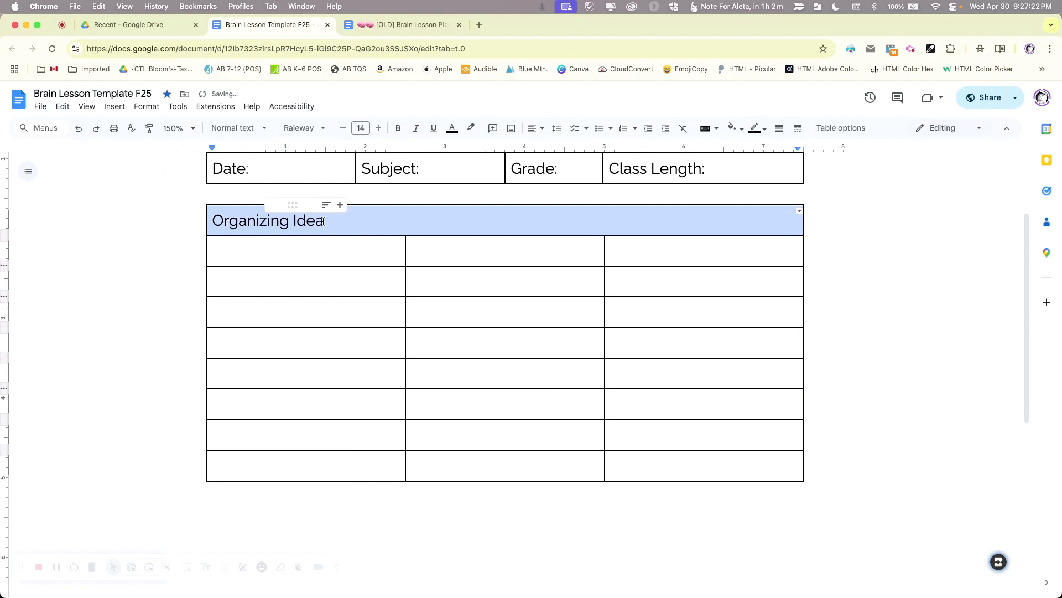
click(410, 232)
text(:)
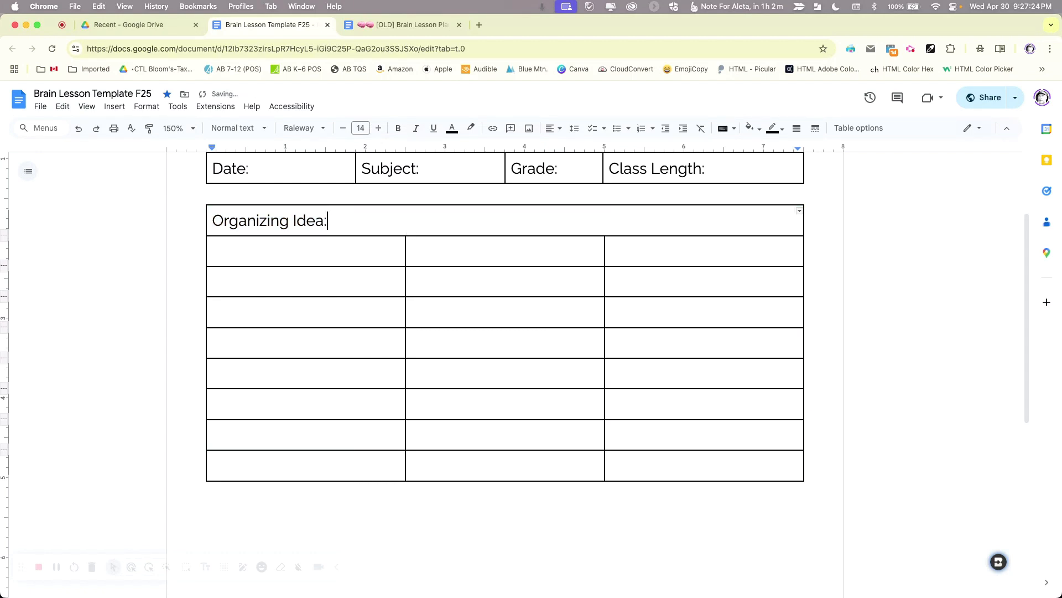
Step: Enter "Guiding Questions:" in the row below Organizing Idea and merge that row's three cells
click(290, 249)
text(Guiding Question)
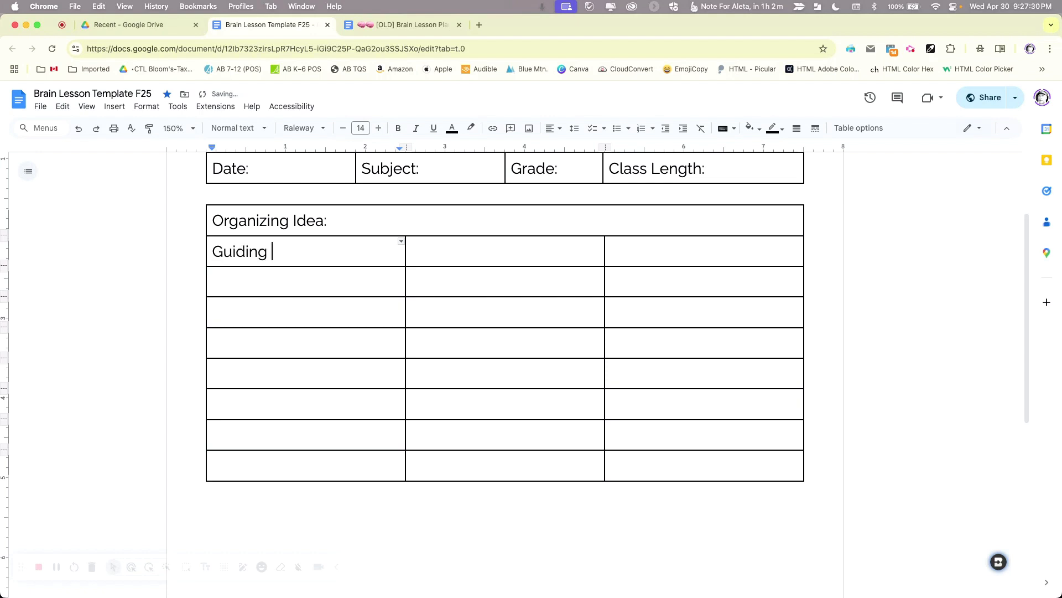
text(s)
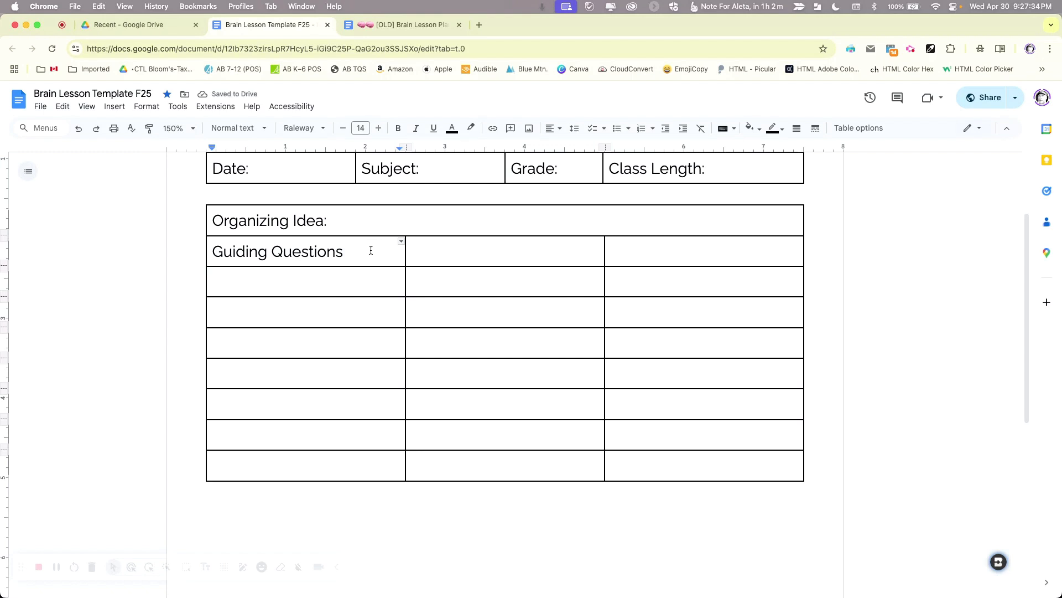
text(:)
drag(376, 251, 654, 246)
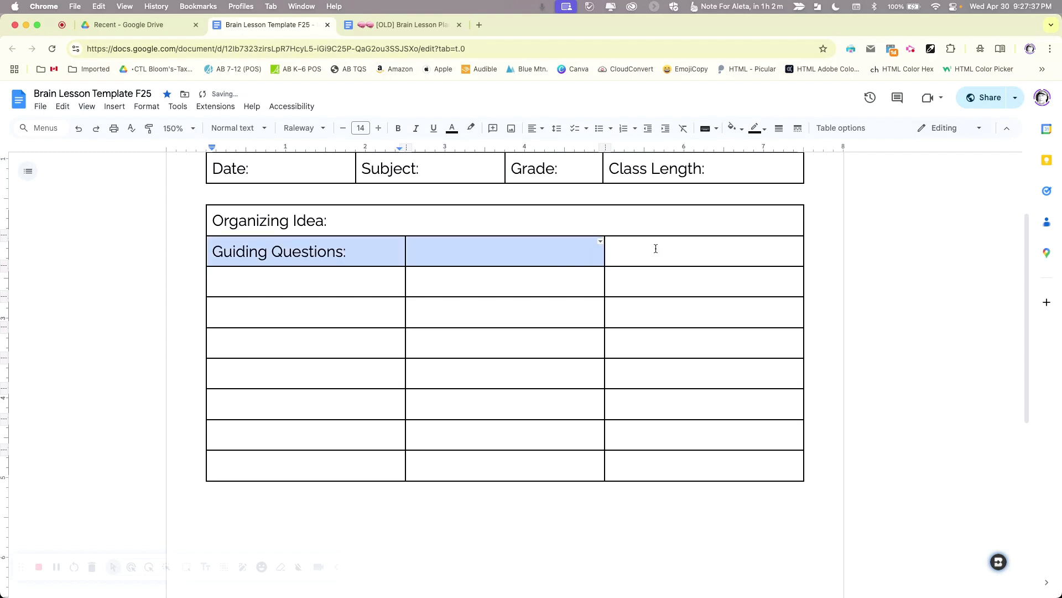
right_click(597, 250)
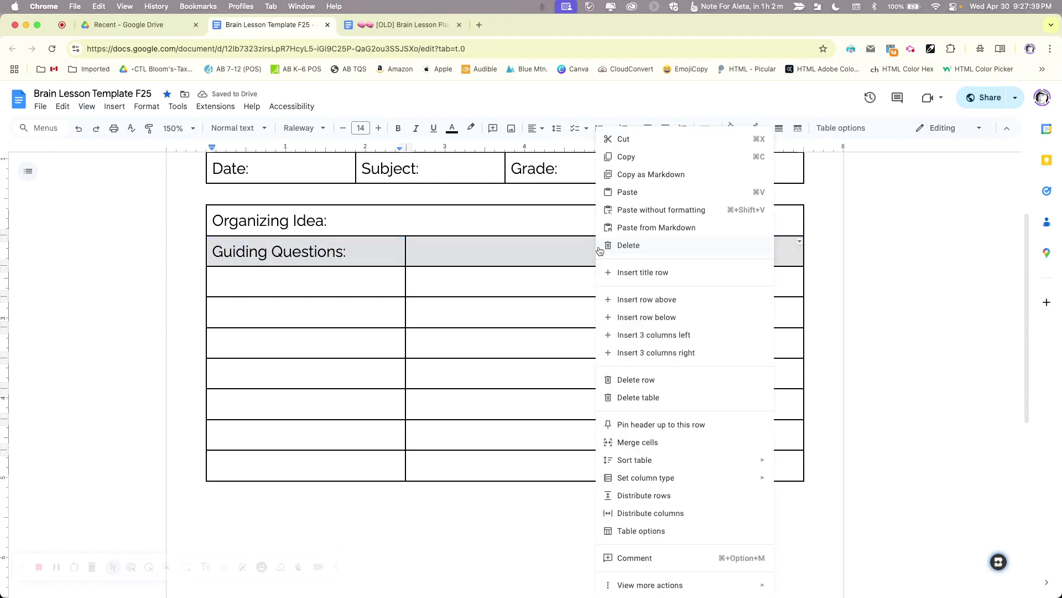
click(638, 443)
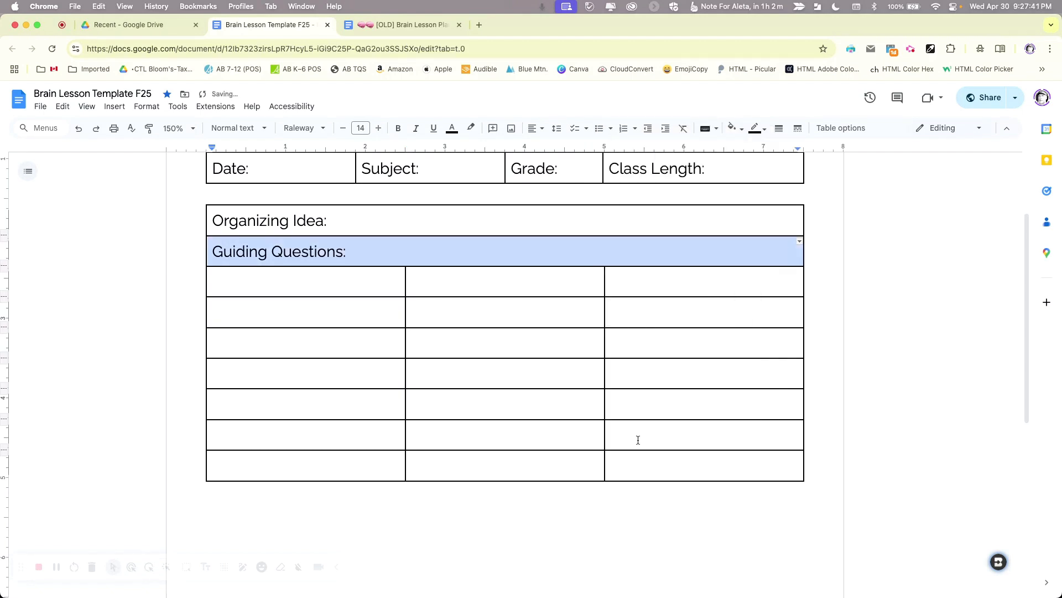
Step: Enter "Learning Outcome:" in the row below Guiding Questions and merge that row's three cells
click(299, 285)
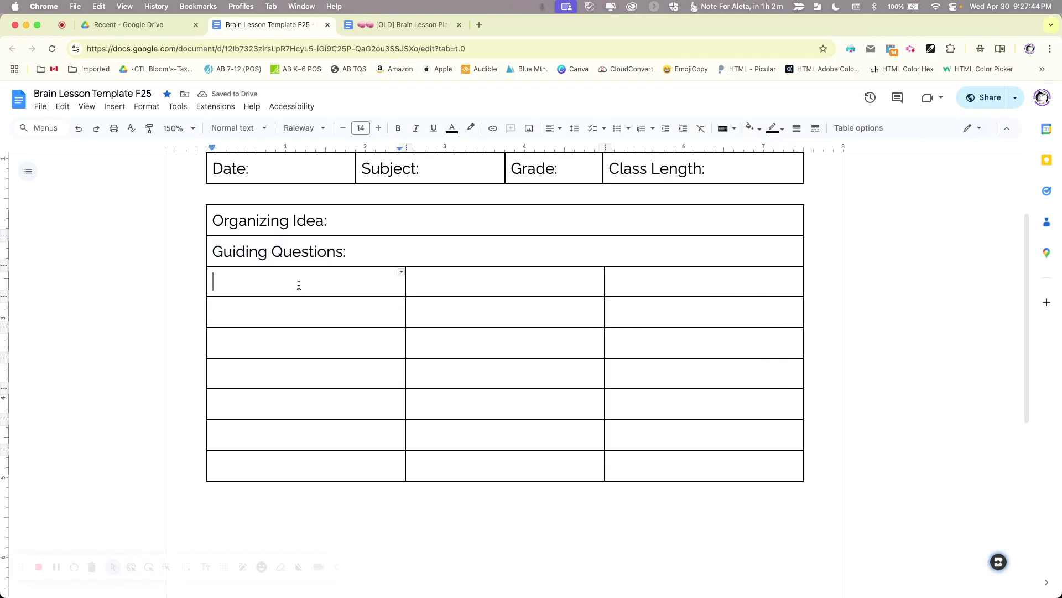
text(Learning O)
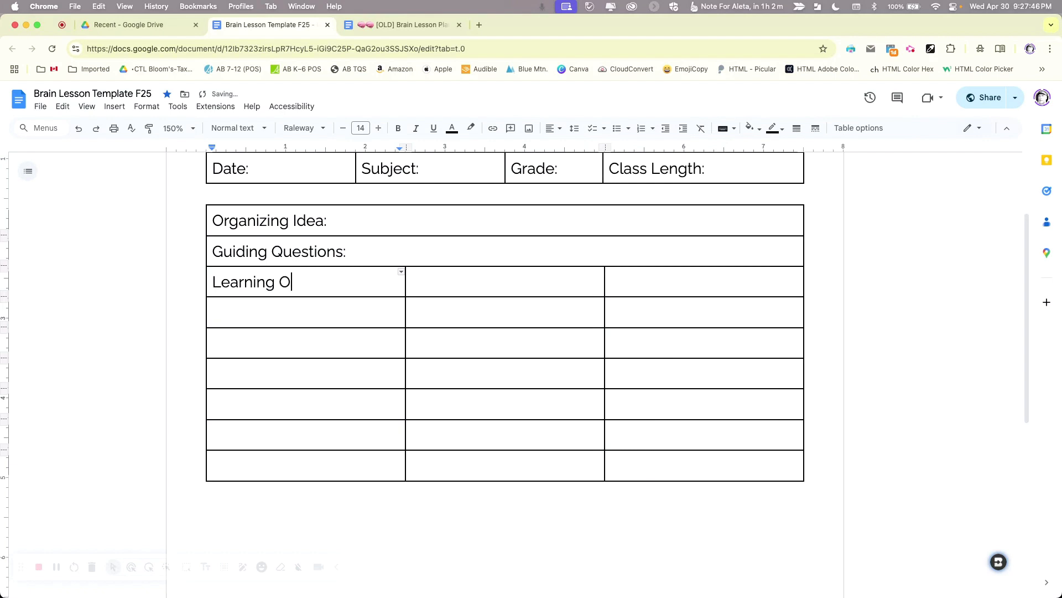
text(utcome:)
drag(367, 275, 623, 278)
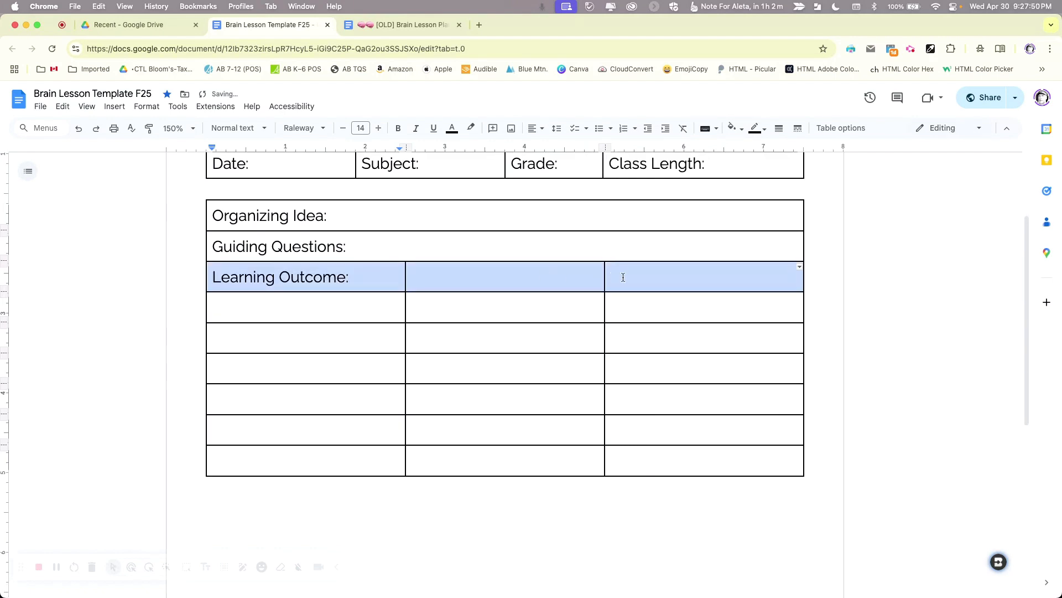
right_click(624, 279)
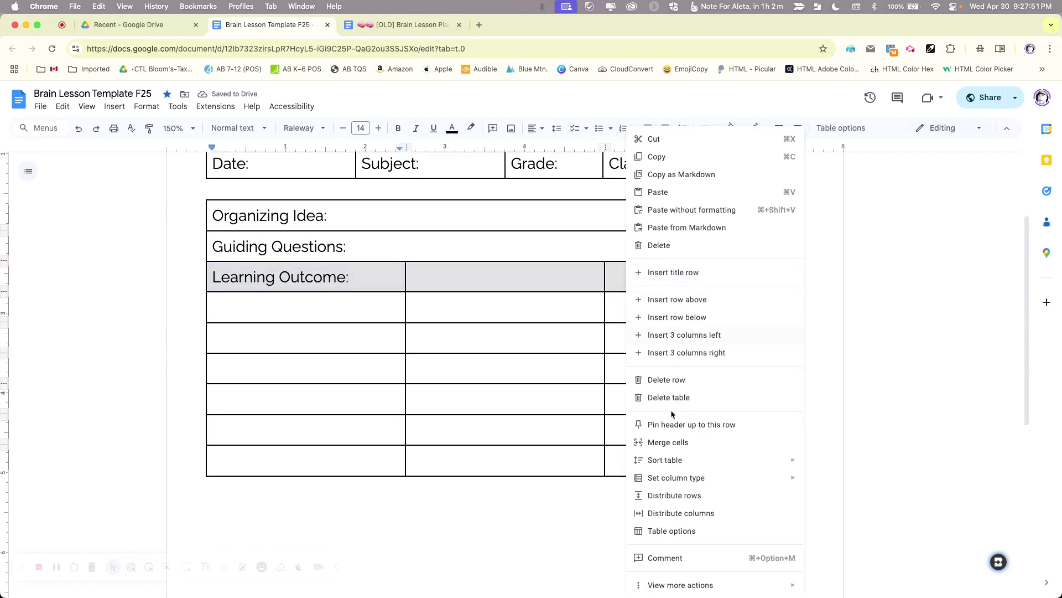
click(664, 442)
Step: Enter "ICT Outcome:" in the row below Learning Outcome and merge that row's three cells
click(313, 305)
double_click(313, 305)
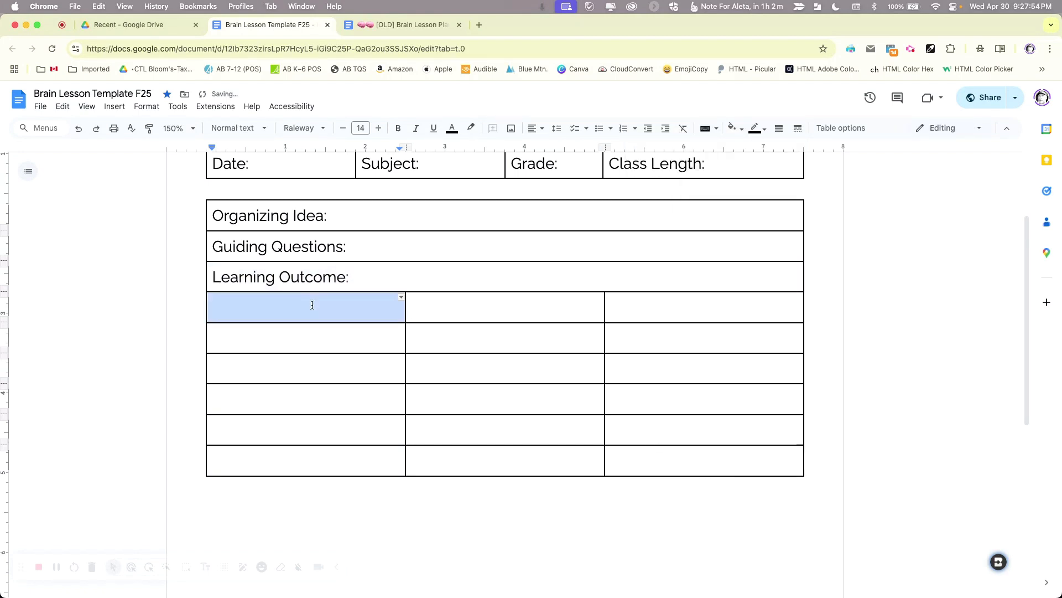
text(ICT)
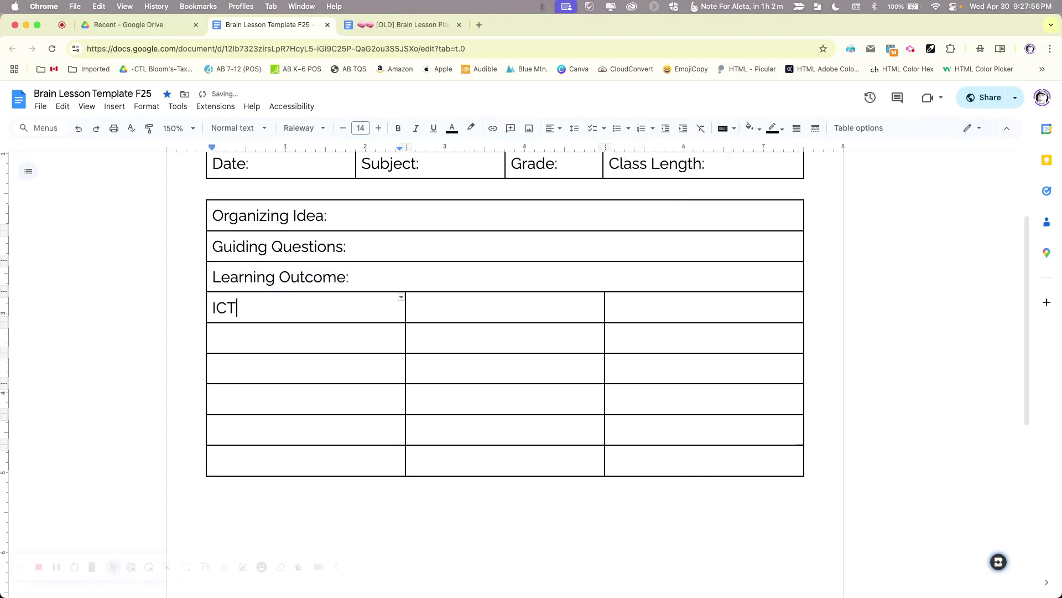
text( Outcome:)
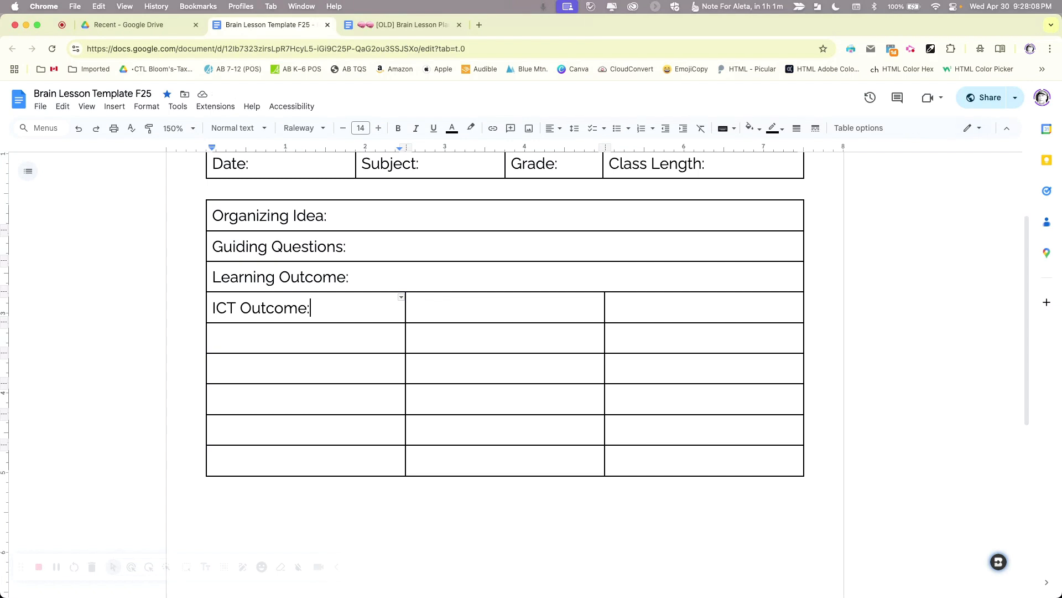
drag(324, 307, 629, 305)
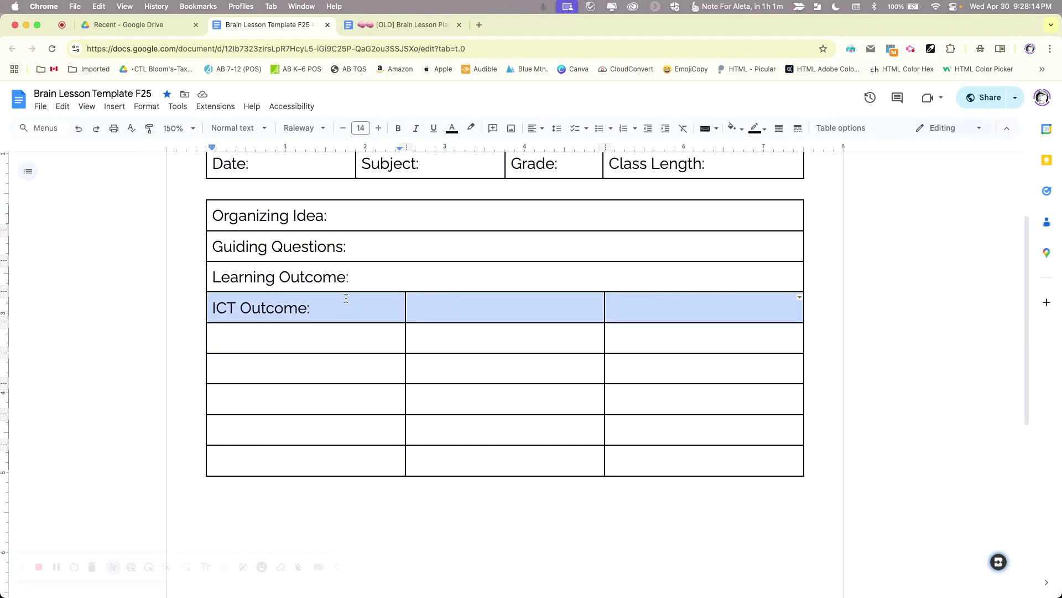
right_click(524, 307)
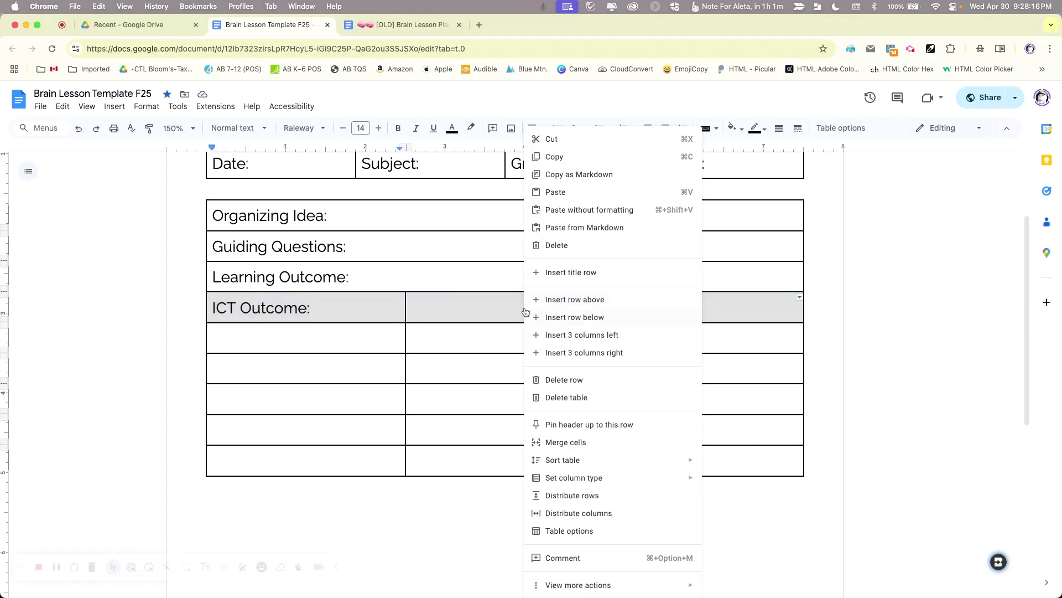
click(559, 443)
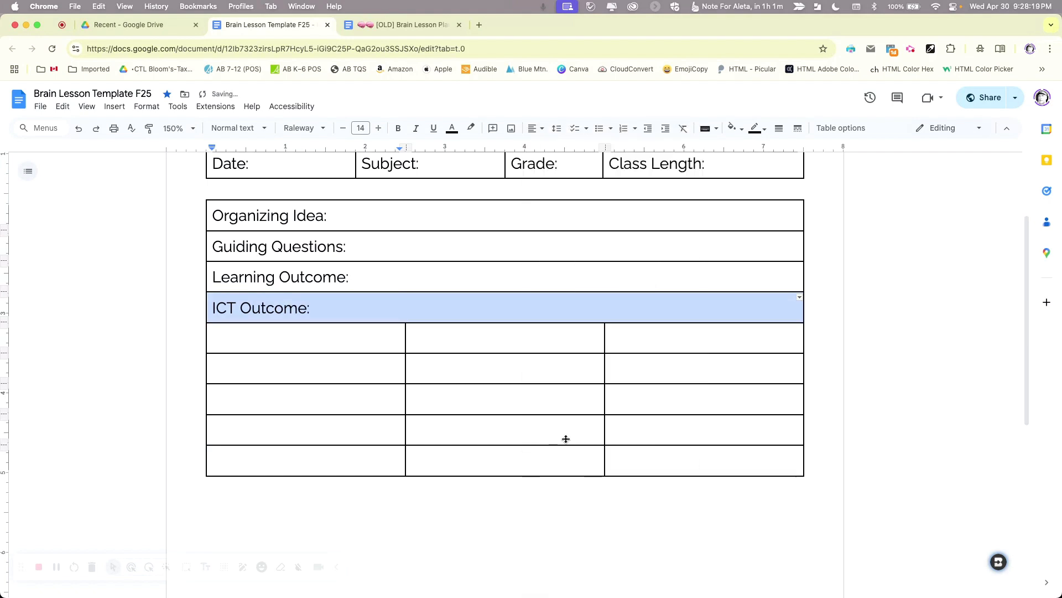
Step: Enter "Bloom's Level:" in the row below ICT Outcome and merge that row's three cells
click(311, 338)
text(B)
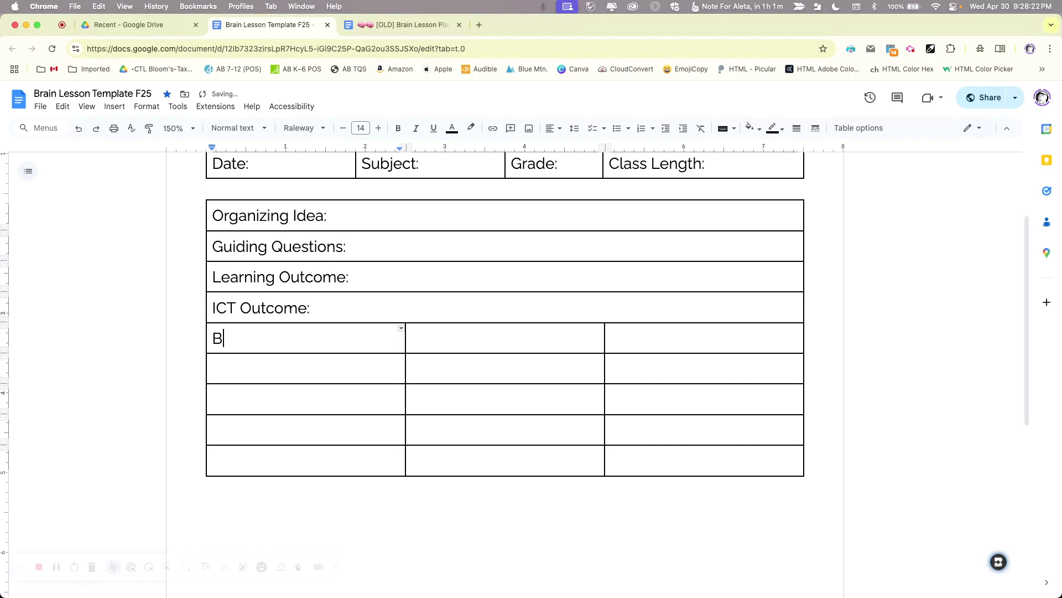
text(loom's Level:)
drag(376, 335, 637, 335)
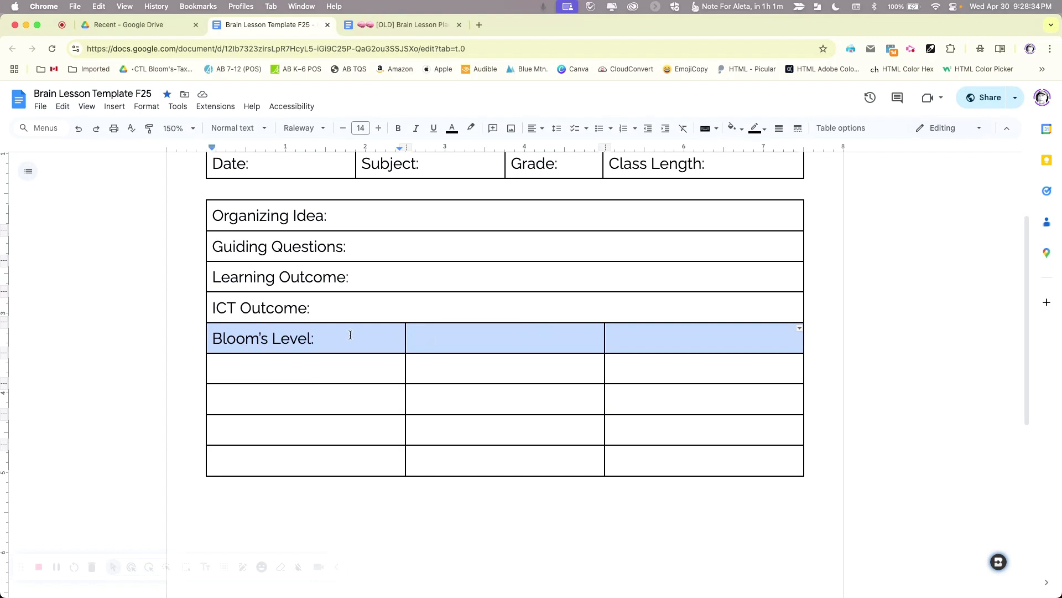
right_click(411, 340)
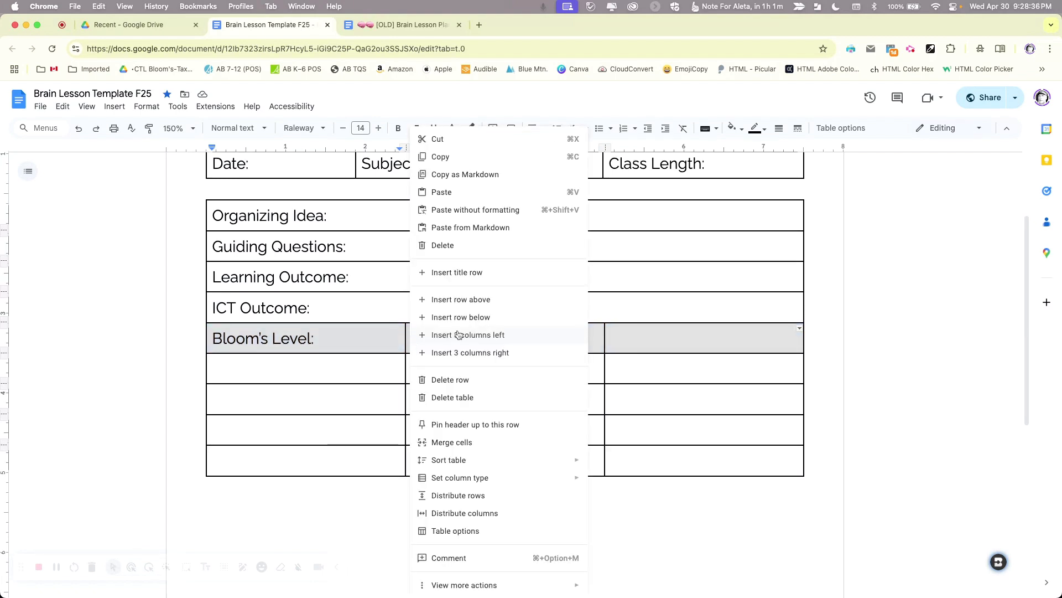
click(448, 442)
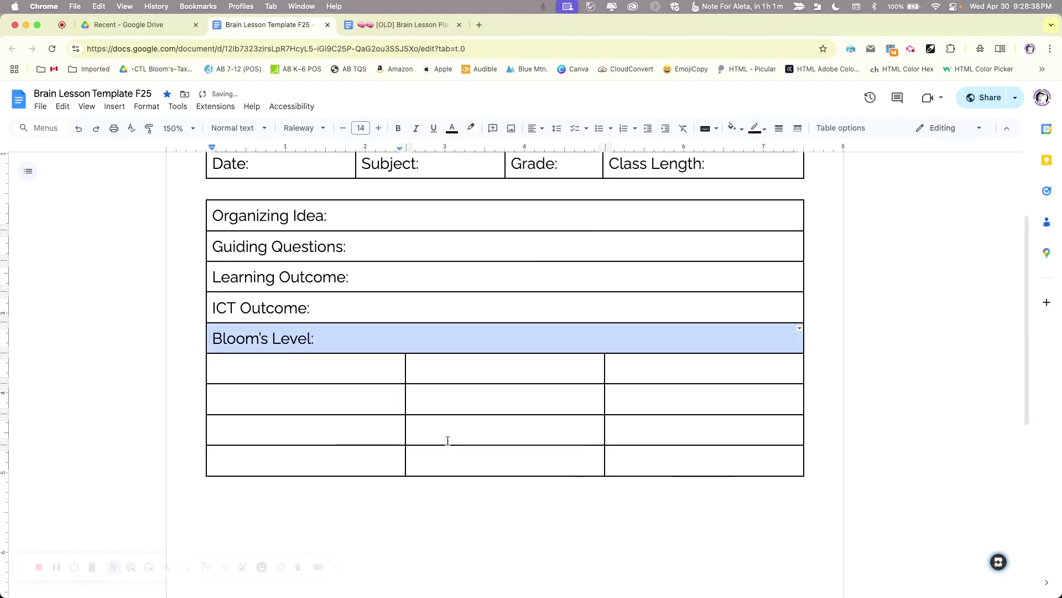
Step: Enter centred "Knowledge" and "Understanding" headings in the first two cells of the row below Bloom's Level
click(298, 371)
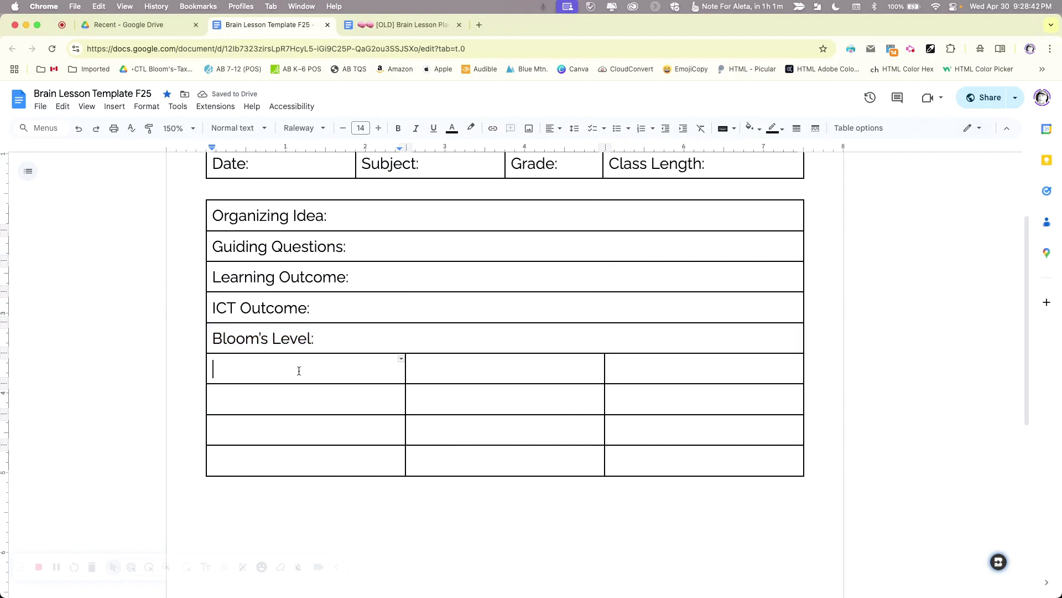
text(Knowledge)
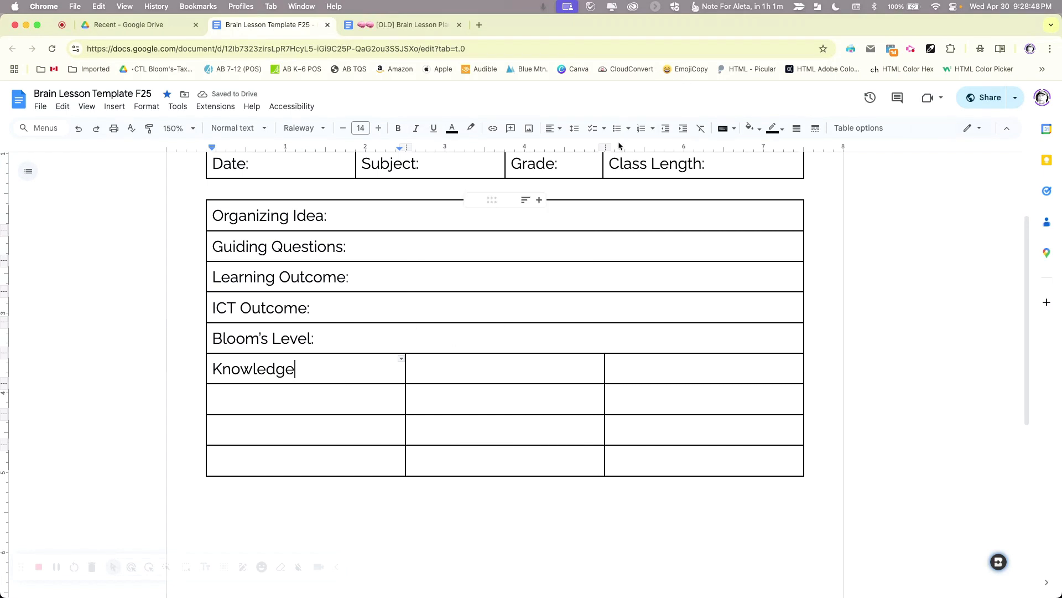
click(555, 130)
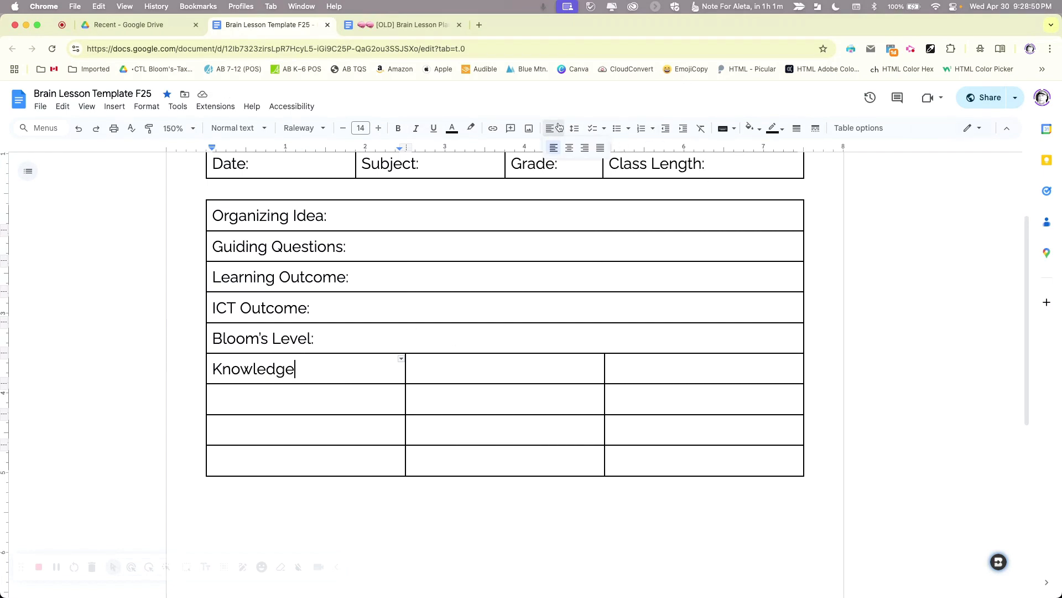
click(570, 147)
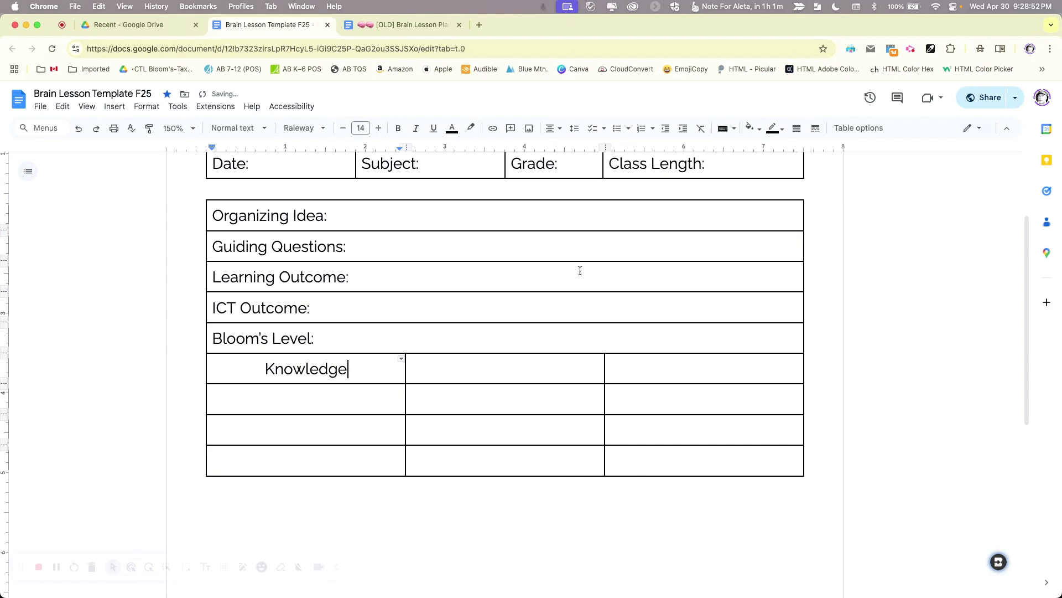
click(520, 370)
text(Understanding)
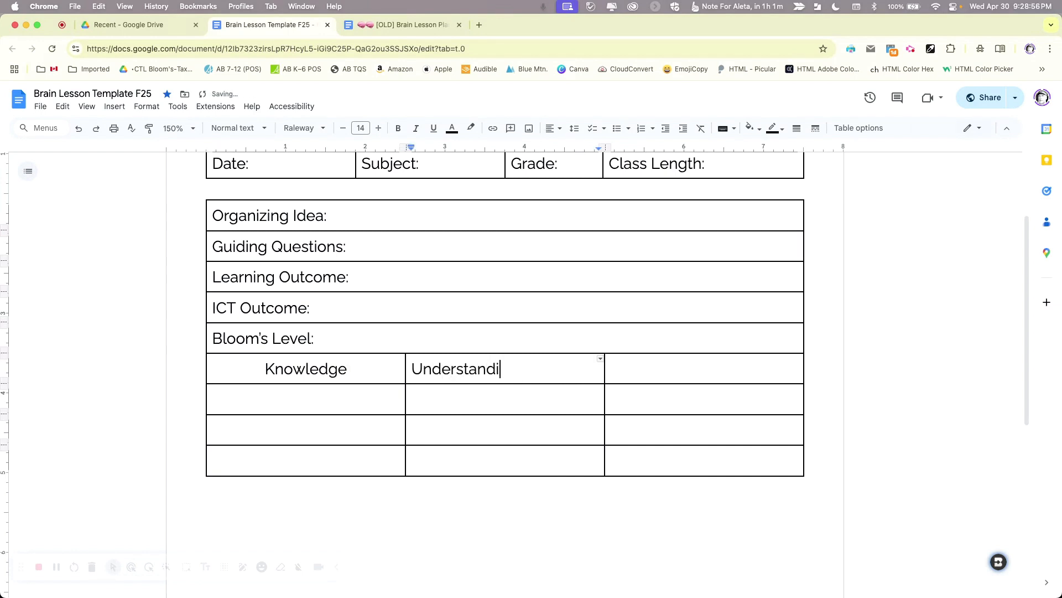
click(553, 127)
click(572, 149)
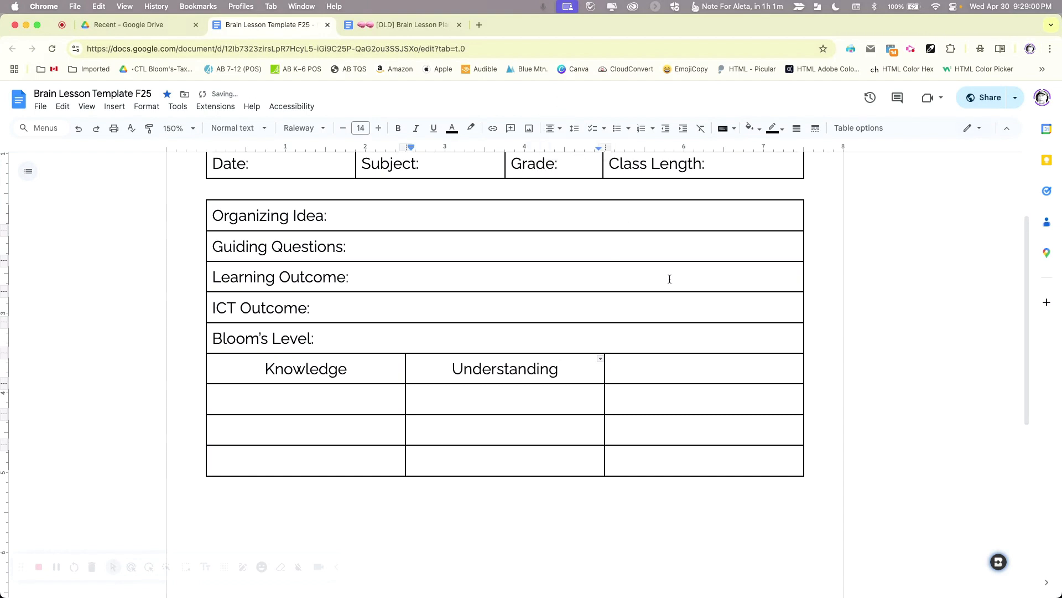
Step: Enter "Skills & Procedures" as a centred heading in the third cell beside Understanding
click(675, 367)
text(Skills & )
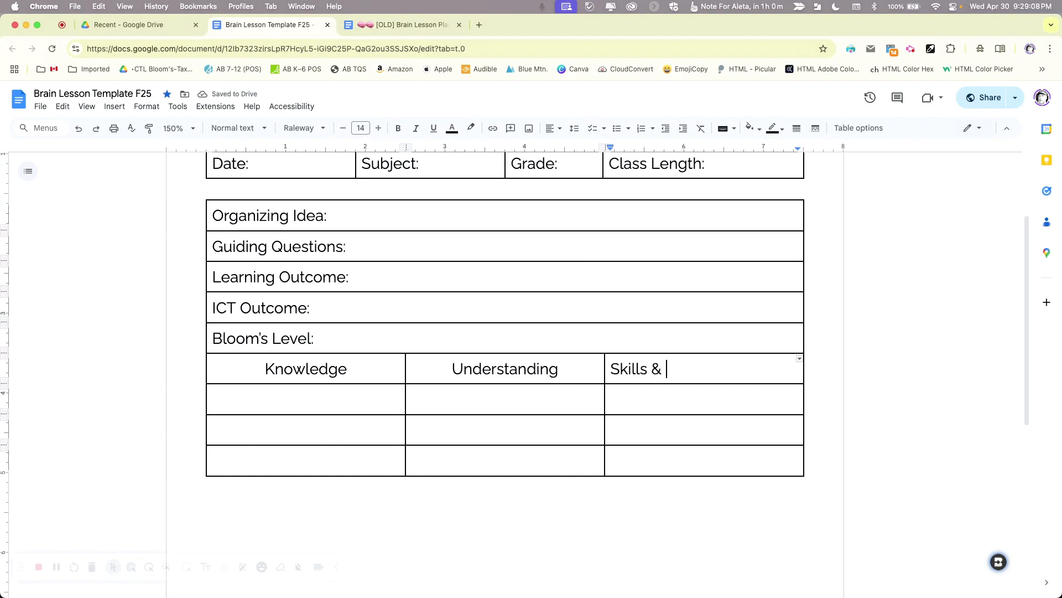
text(Procedures)
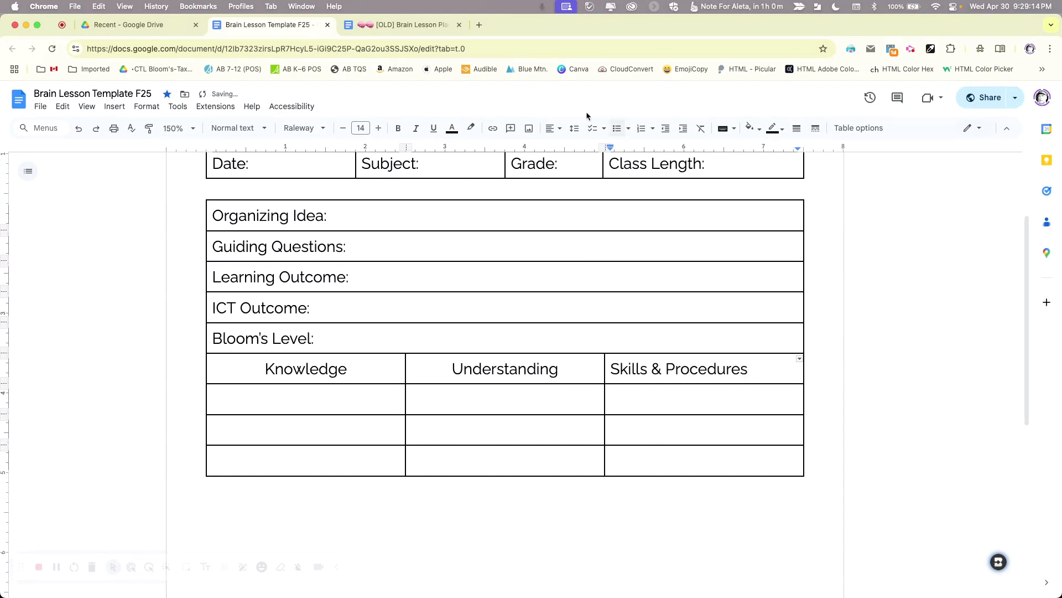
click(553, 128)
click(570, 148)
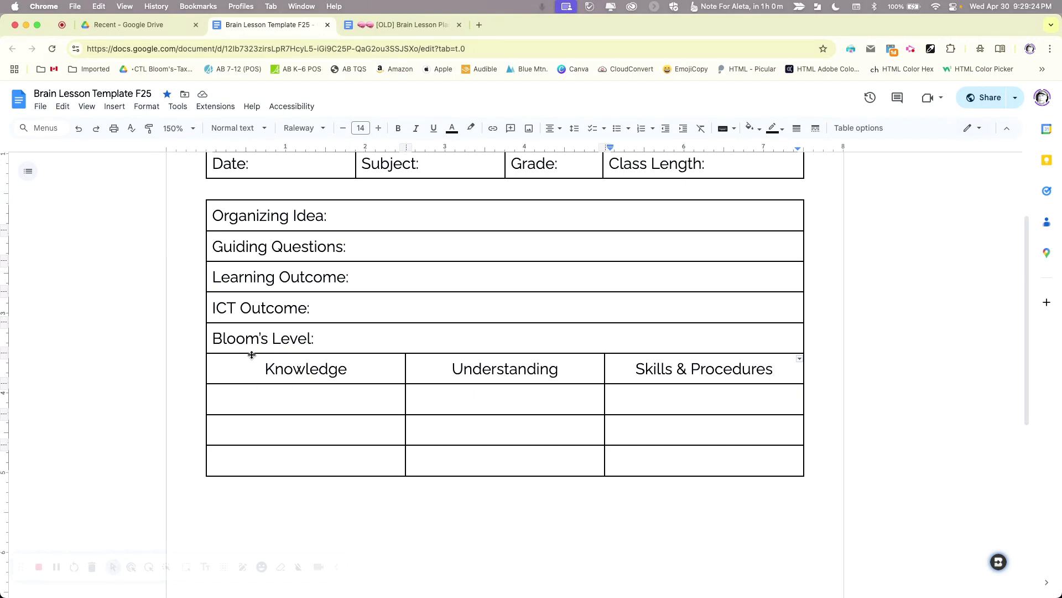
drag(265, 368, 276, 368)
drag(452, 368, 464, 368)
click(616, 366)
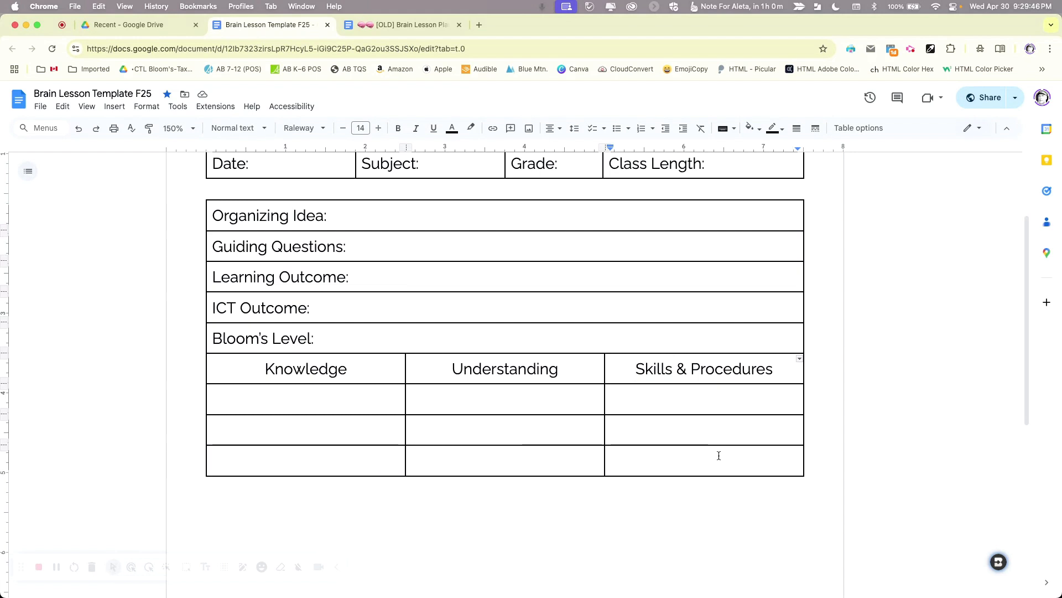
Step: Switch to the old current-curriculum lesson plan template and examine its two-column Outcomes and Assessment table against the 2 x 1 table size
click(428, 26)
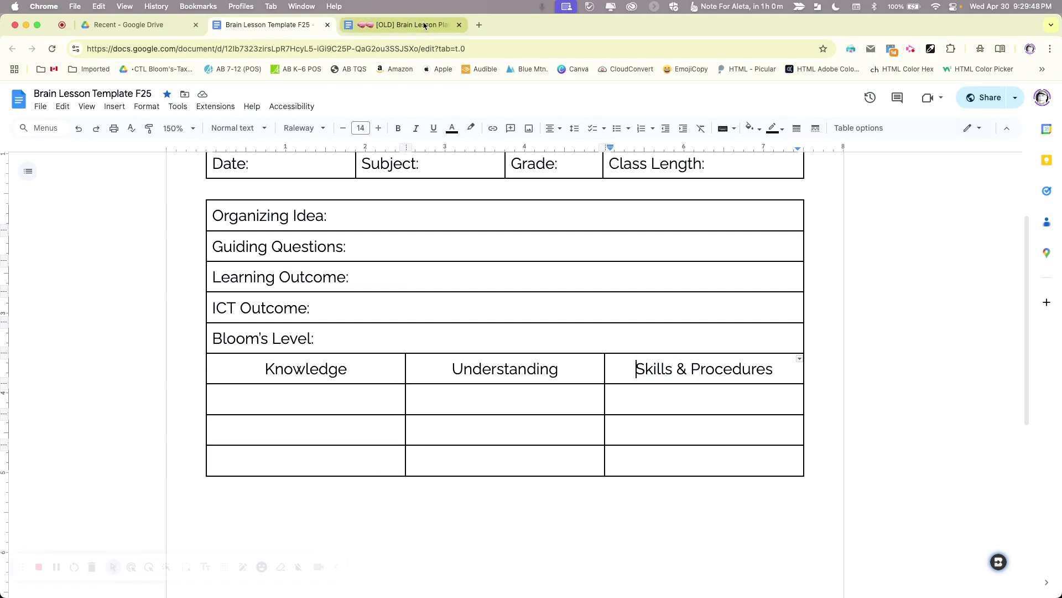
click(437, 282)
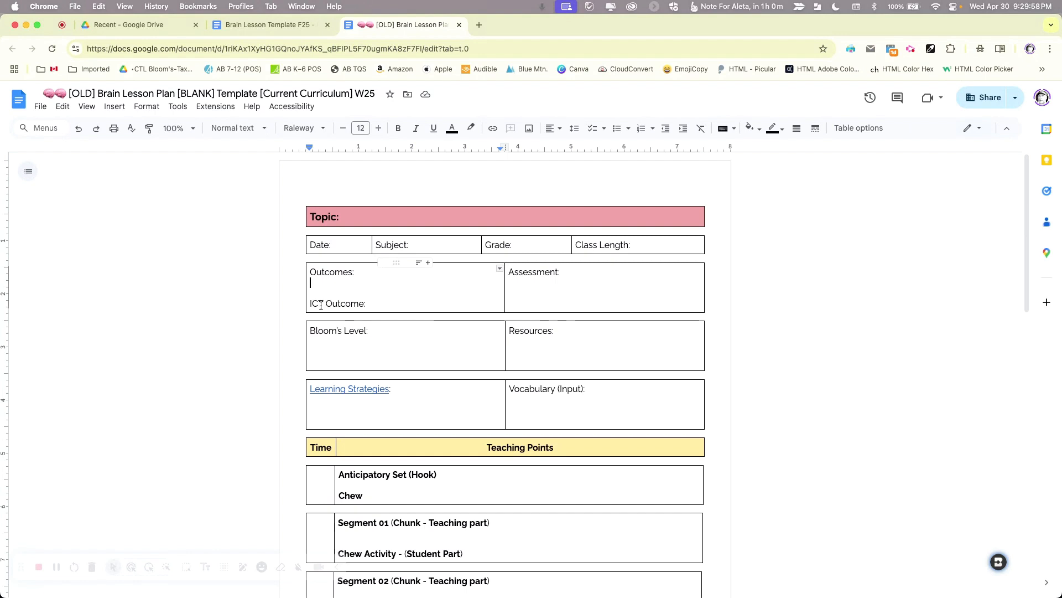
click(359, 272)
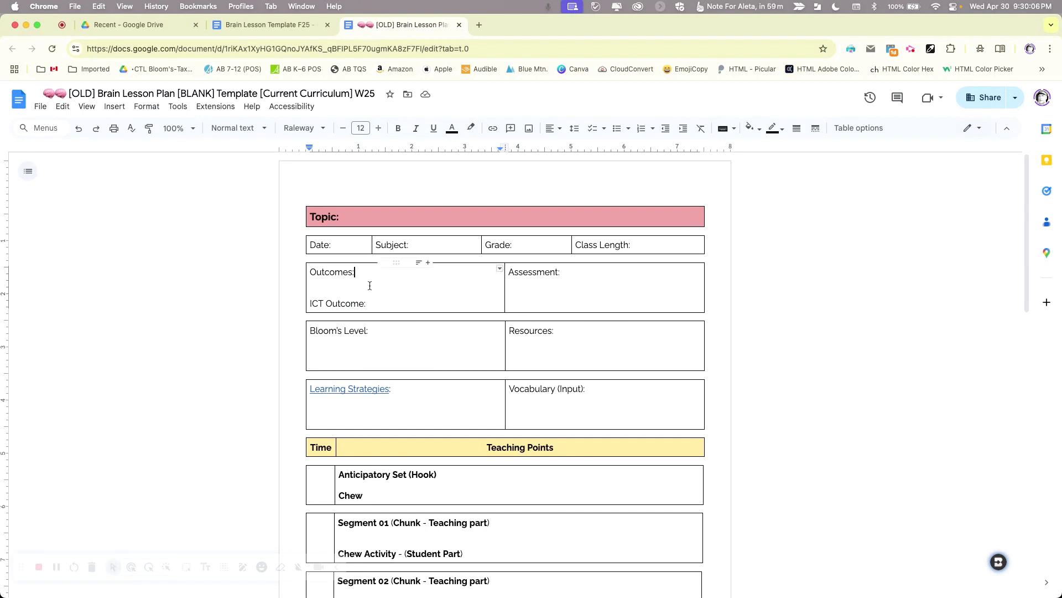
shift+click(552, 287)
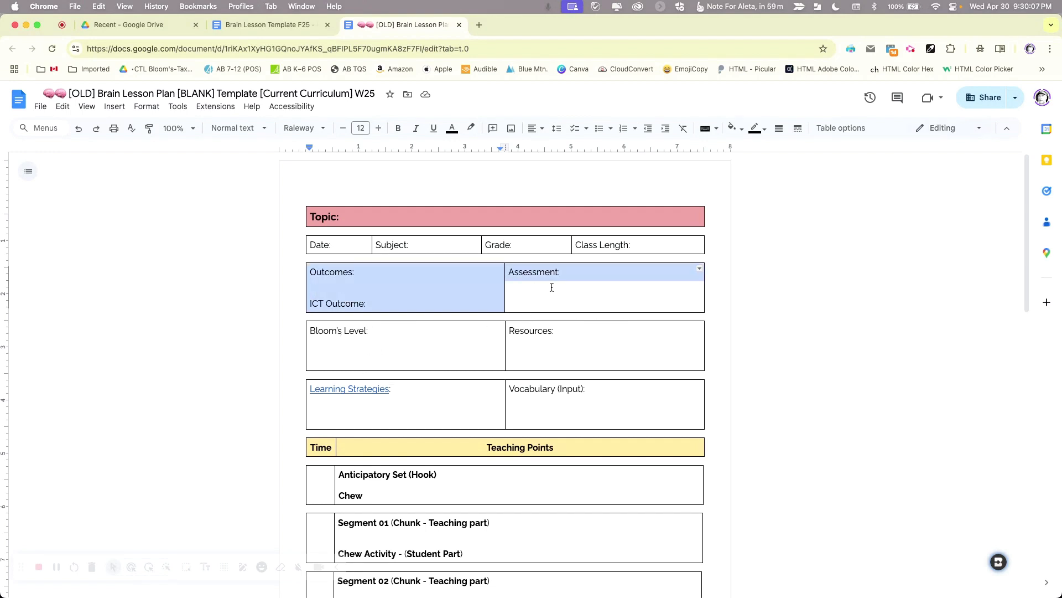
click(114, 106)
mouse_move(176, 147)
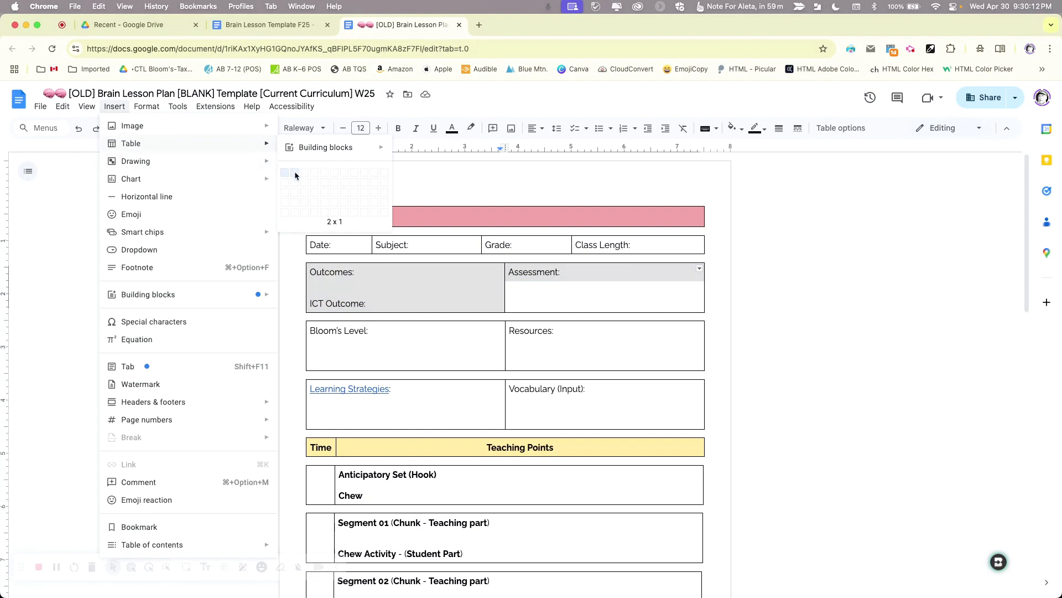
click(500, 178)
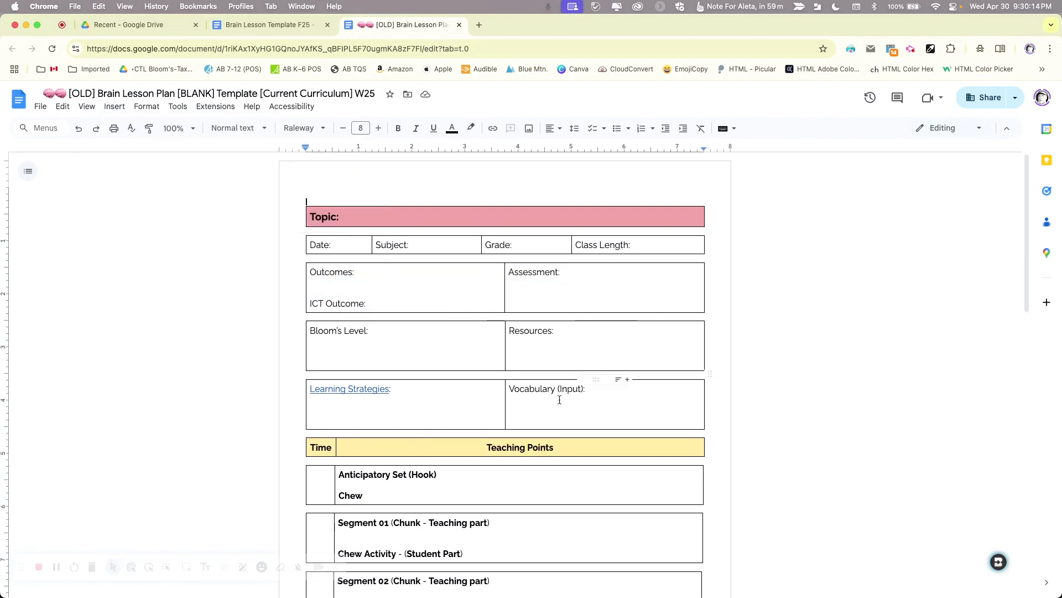
Step: Return to the Brain Lesson Template F25 document and insert a one-column, two-row table below the three-column outcomes table
click(266, 24)
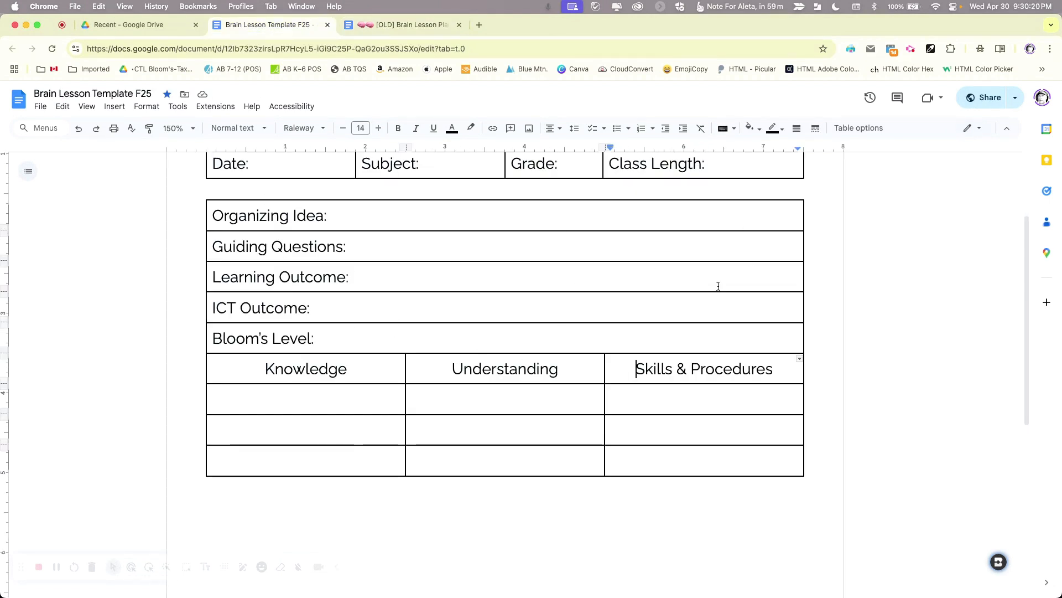
scroll(593, 302, down, 5)
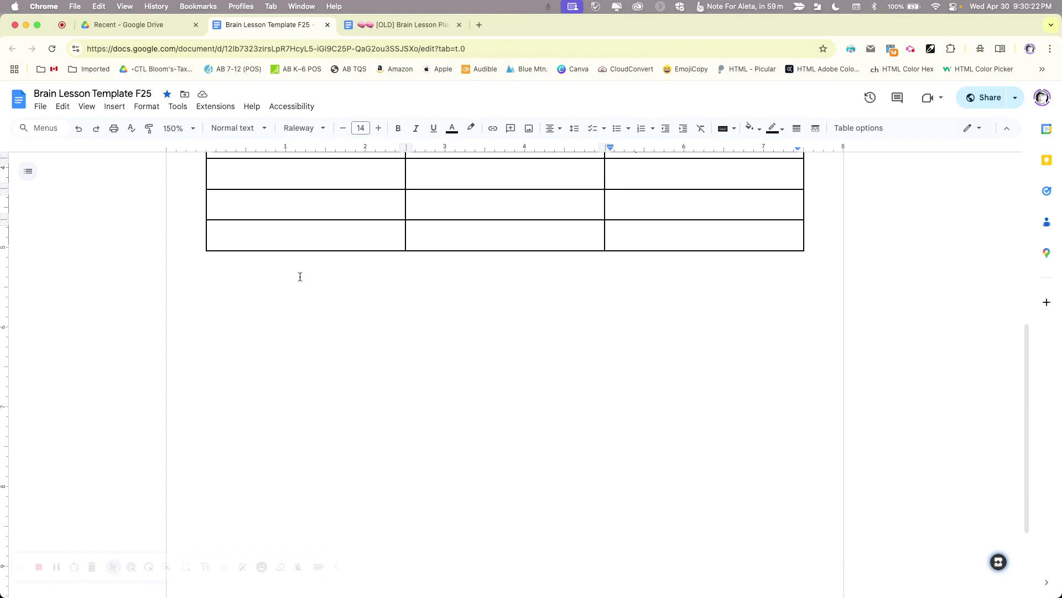
click(300, 276)
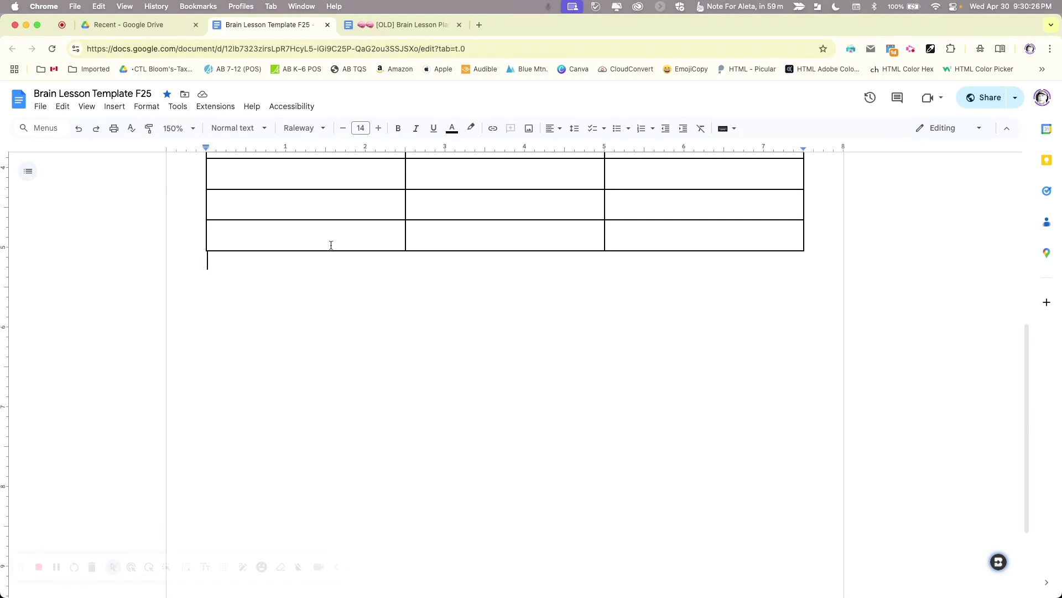
click(111, 107)
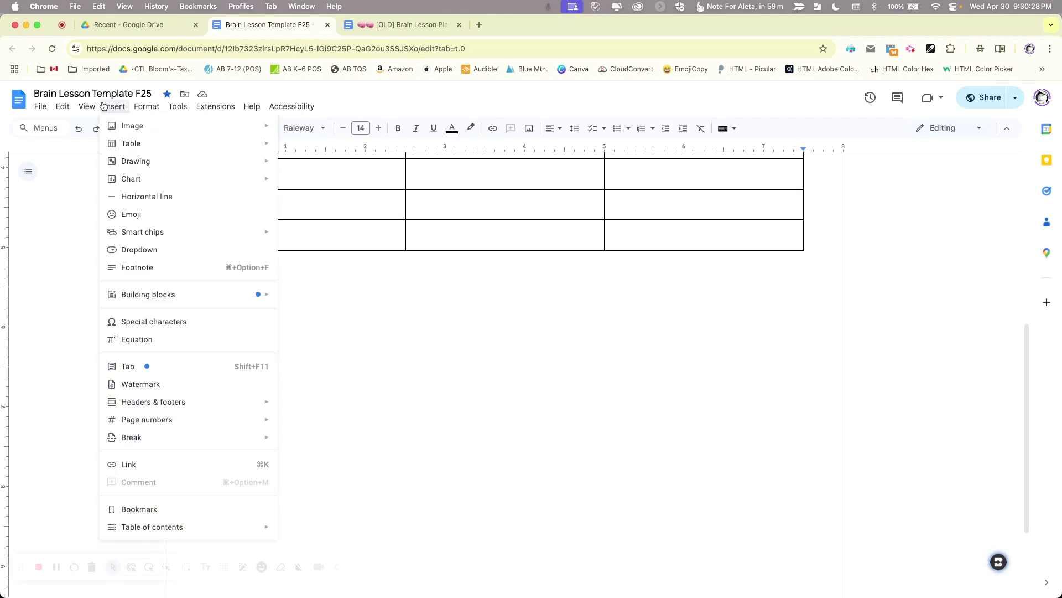
mouse_move(129, 144)
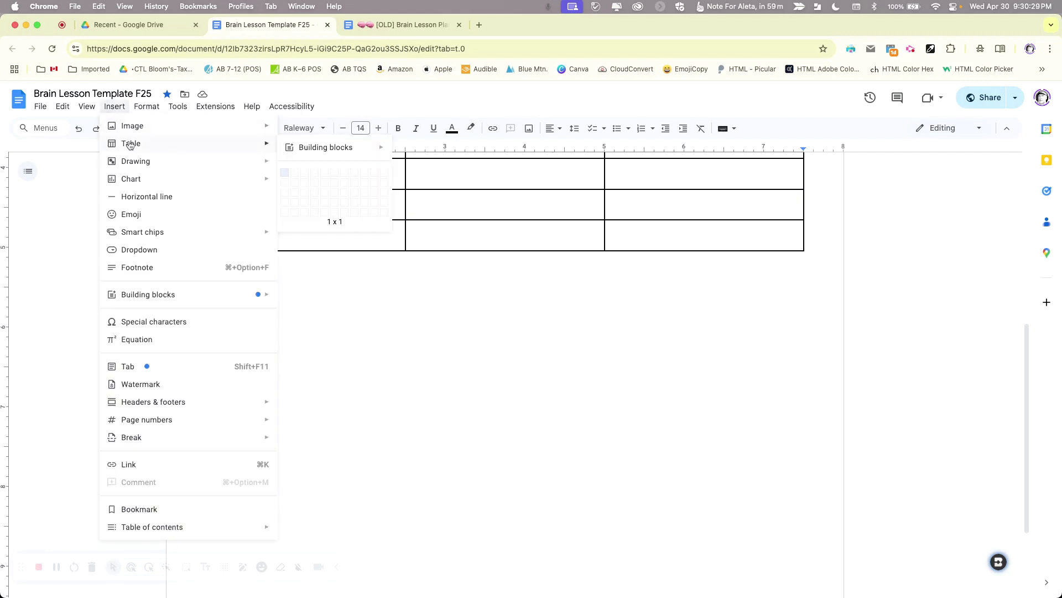
click(281, 183)
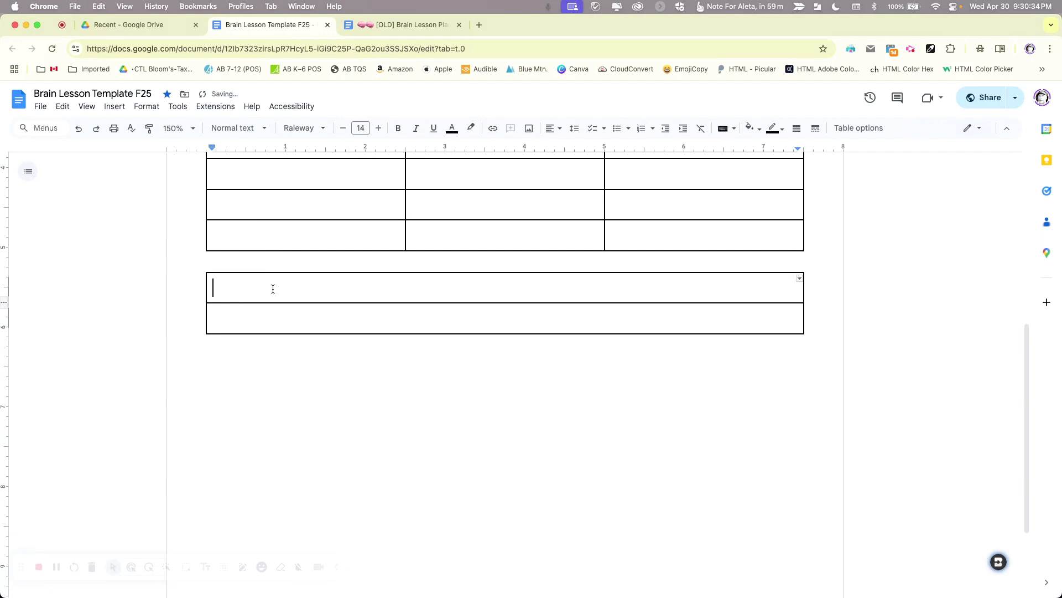
Step: Enter "Learning Strategies (Students will be able to...)" in the first row of the new two-row table
text(Learning Strategies)
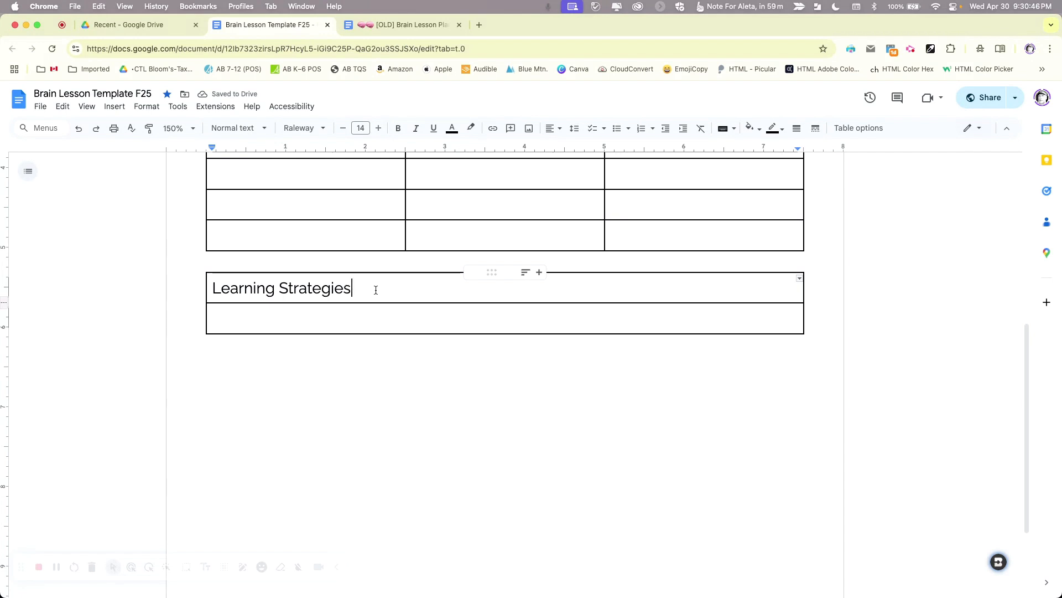
key(Return)
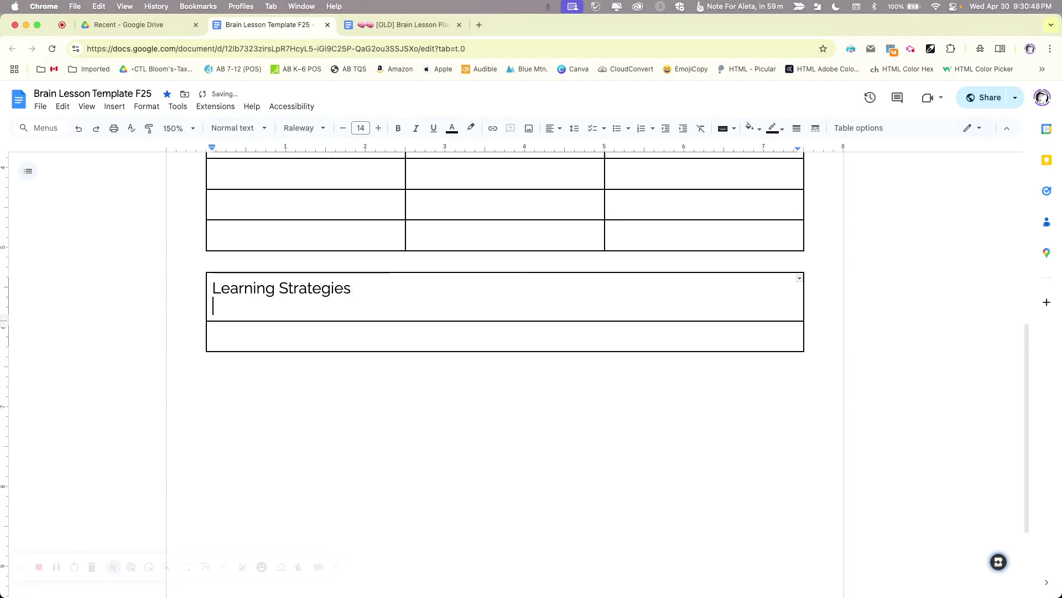
key(BackSpace)
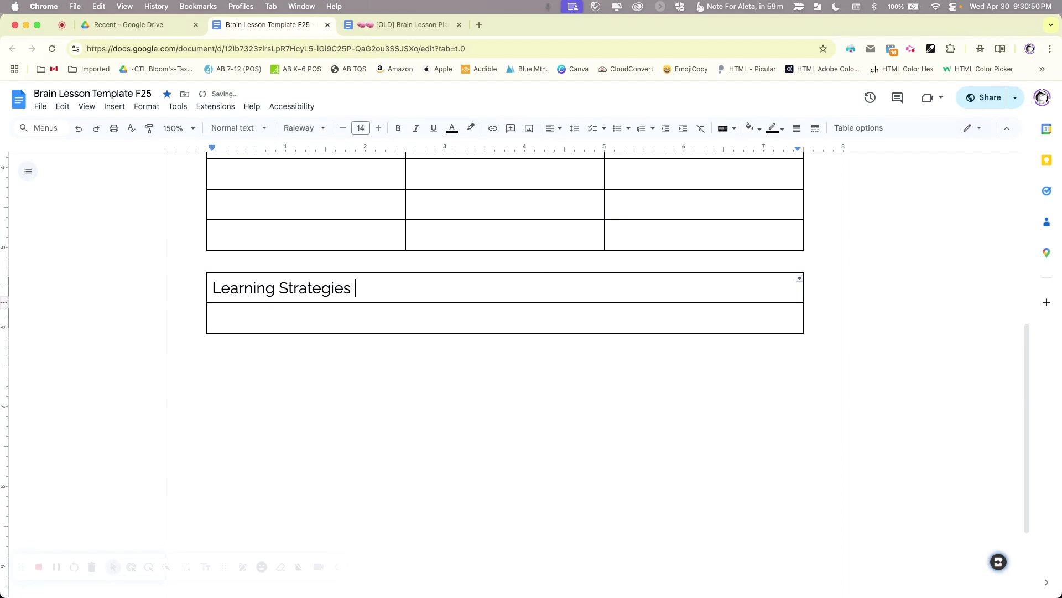
text((Students wi)
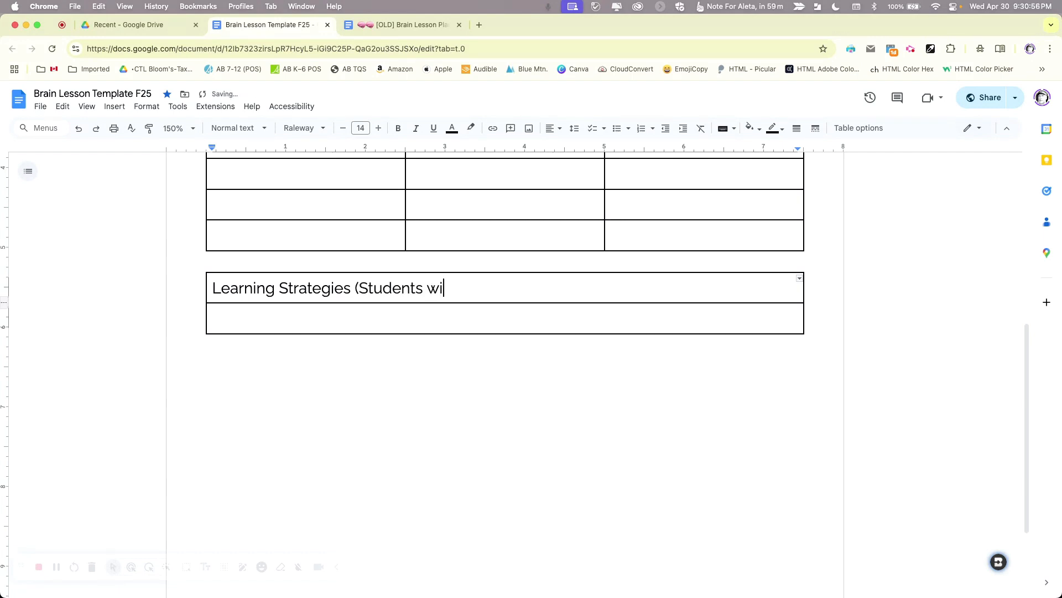
text(ll be ab)
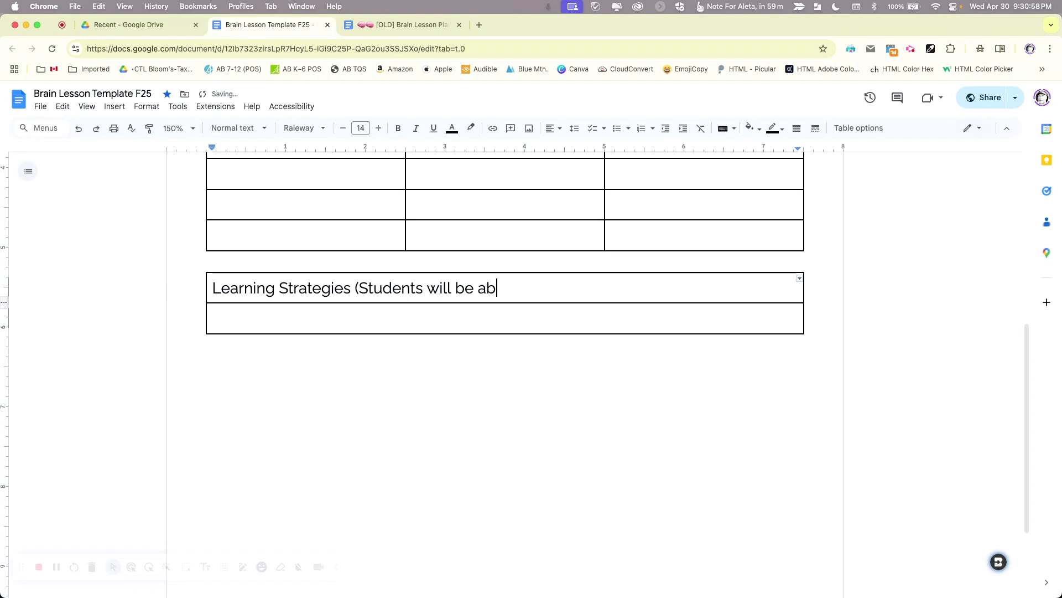
text(le to)
text(...))
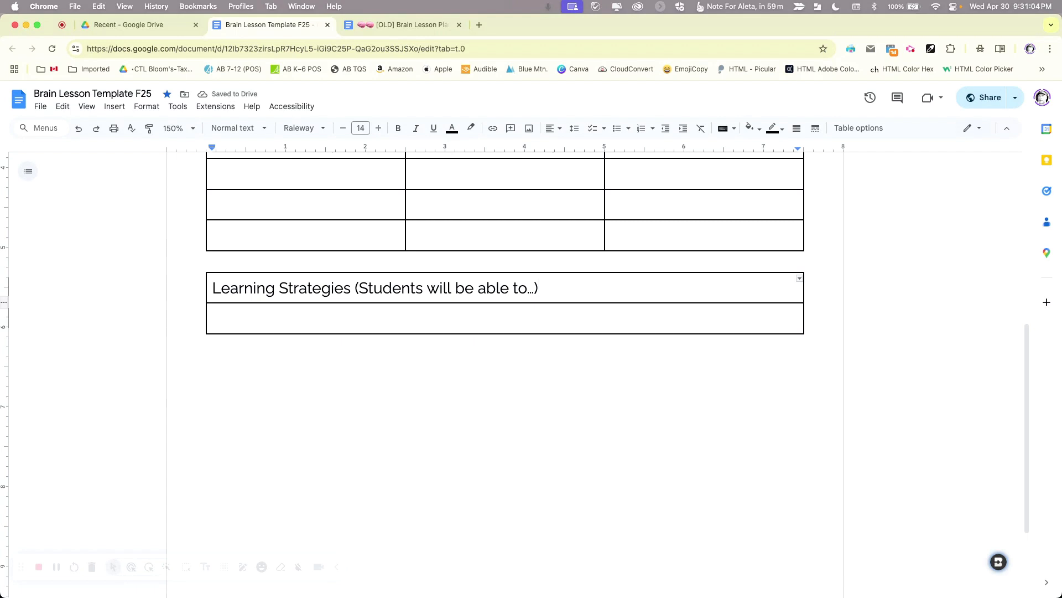
Step: Set the font size of "(Students will be able to...)" in the Learning Strategies row to 10
shift+click(356, 287)
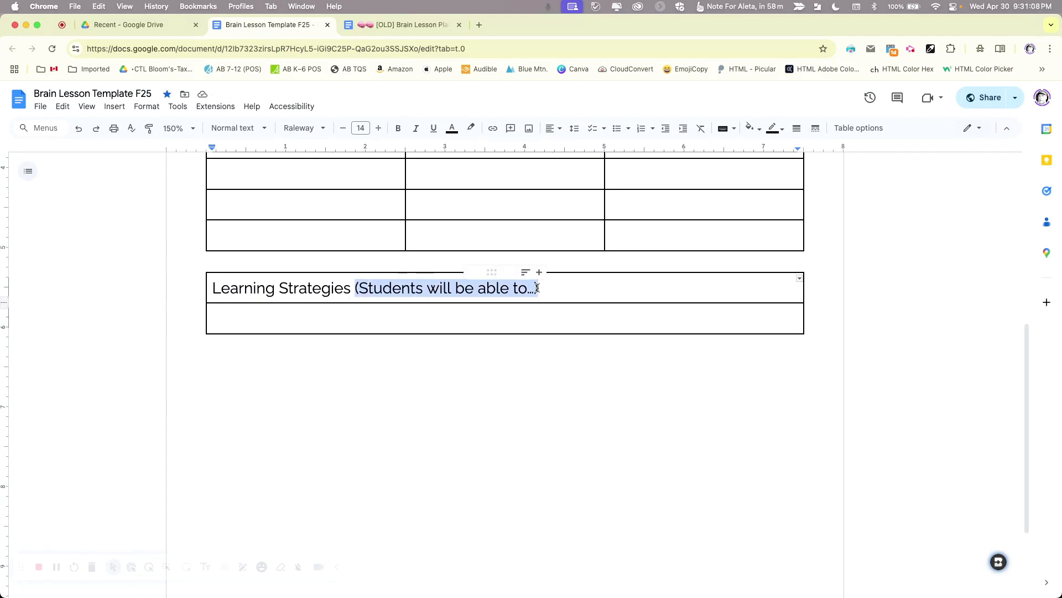
click(361, 128)
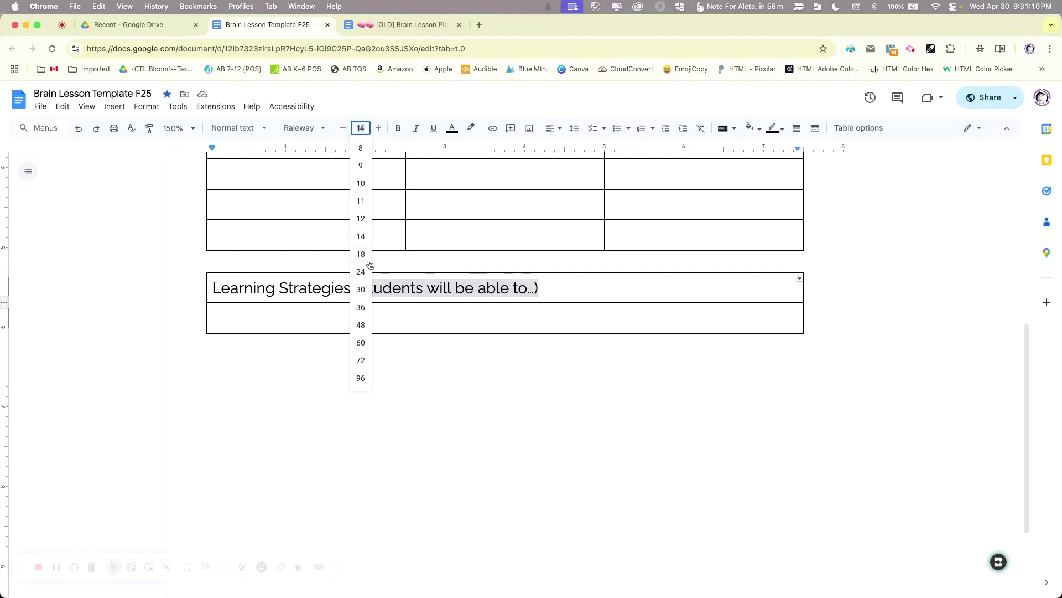
click(361, 184)
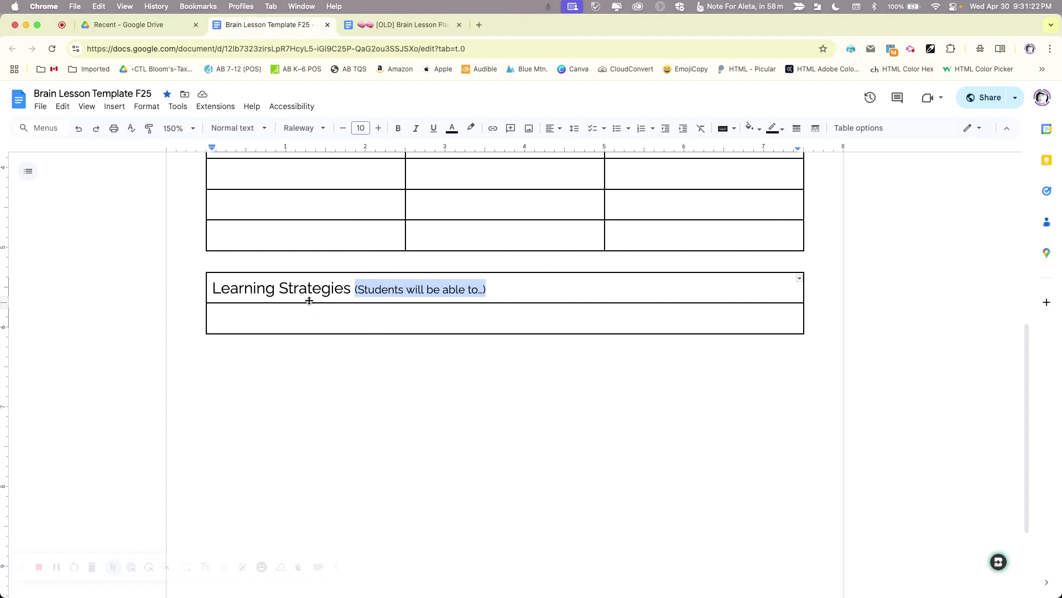
Step: Review the template's tables from the Organizing Idea row down to the empty row under Learning Strategies
scroll(253, 374, up, 2)
drag(235, 375, 275, 381)
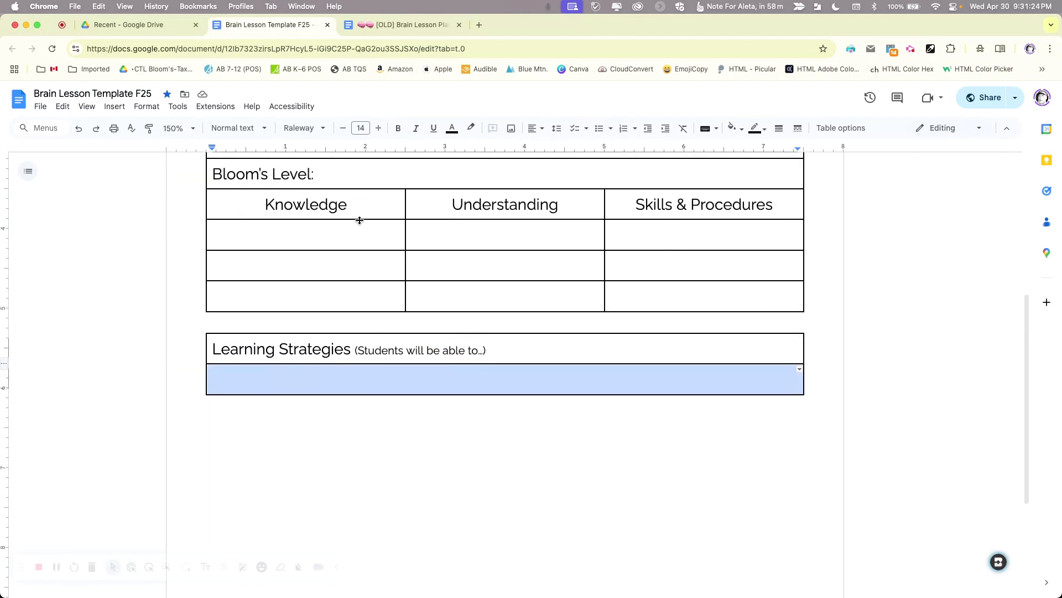
scroll(301, 206, up, 4)
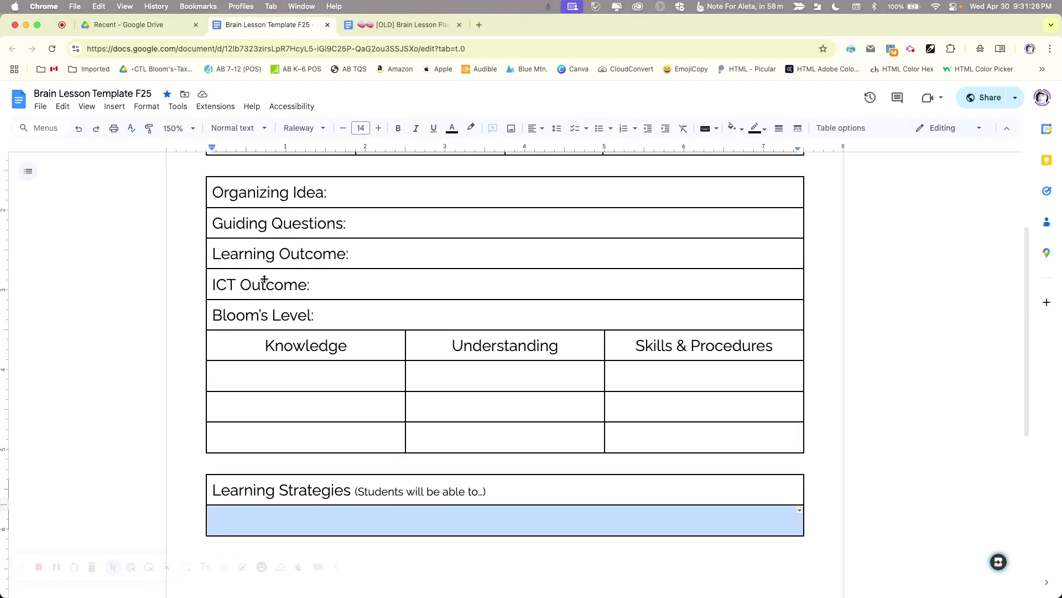
scroll(398, 243, down, 5)
scroll(396, 216, up, 8)
scroll(340, 307, down, 8)
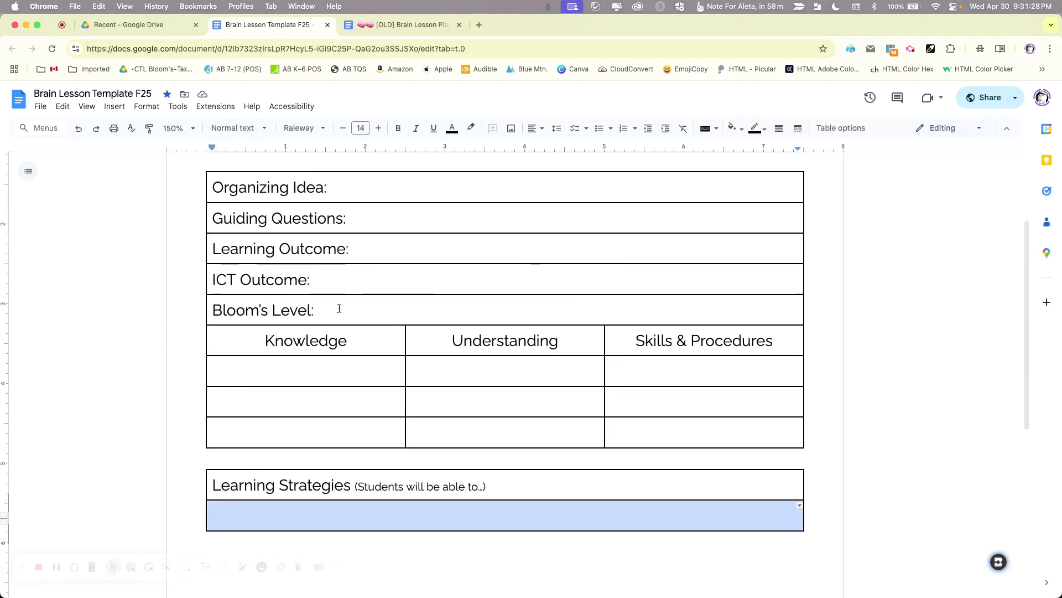
scroll(343, 308, down, 2)
click(327, 320)
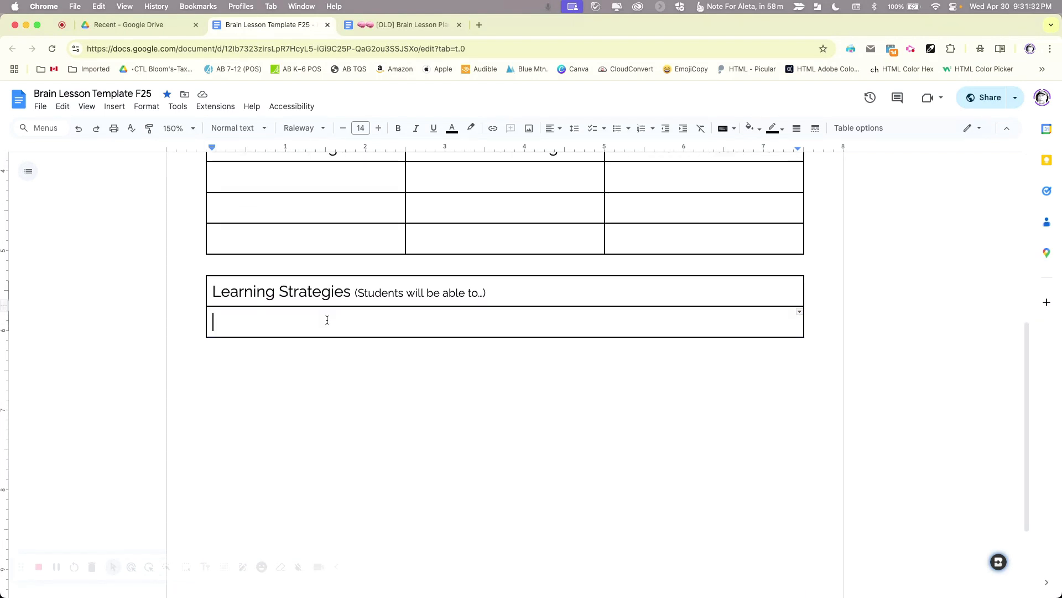
Step: Insert a 1 x 1 table below the Learning Strategies table and enter "Assessment:" followed by an empty line
scroll(344, 317, down, 2)
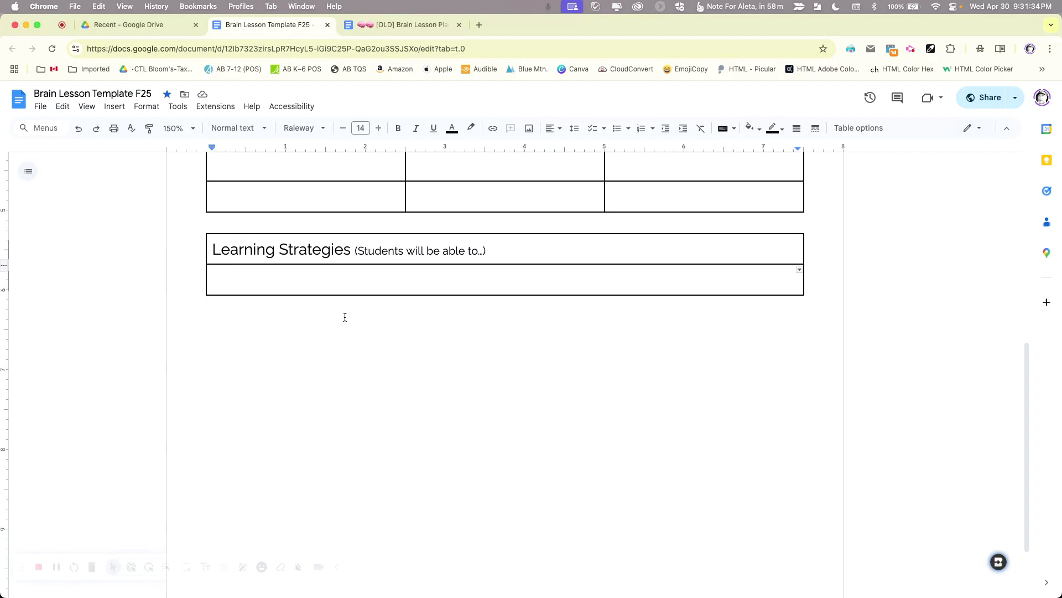
double_click(260, 321)
click(261, 314)
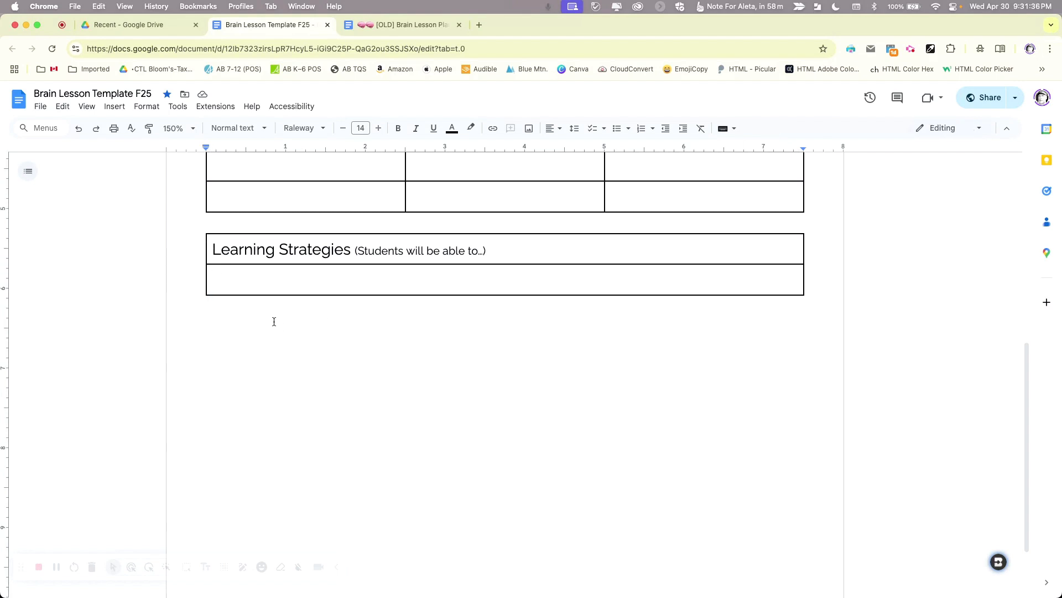
click(115, 106)
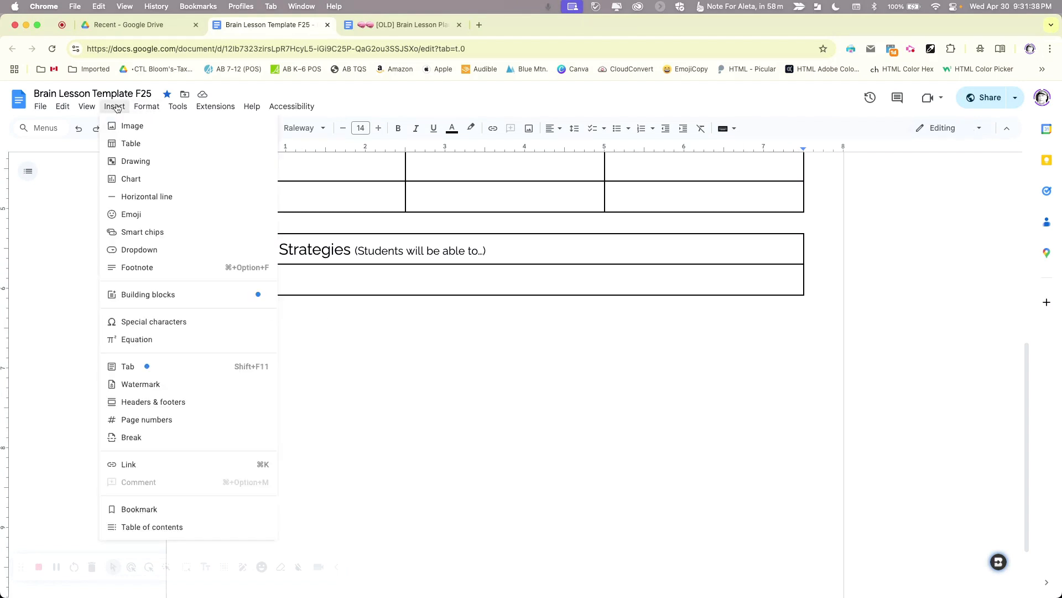
mouse_move(130, 143)
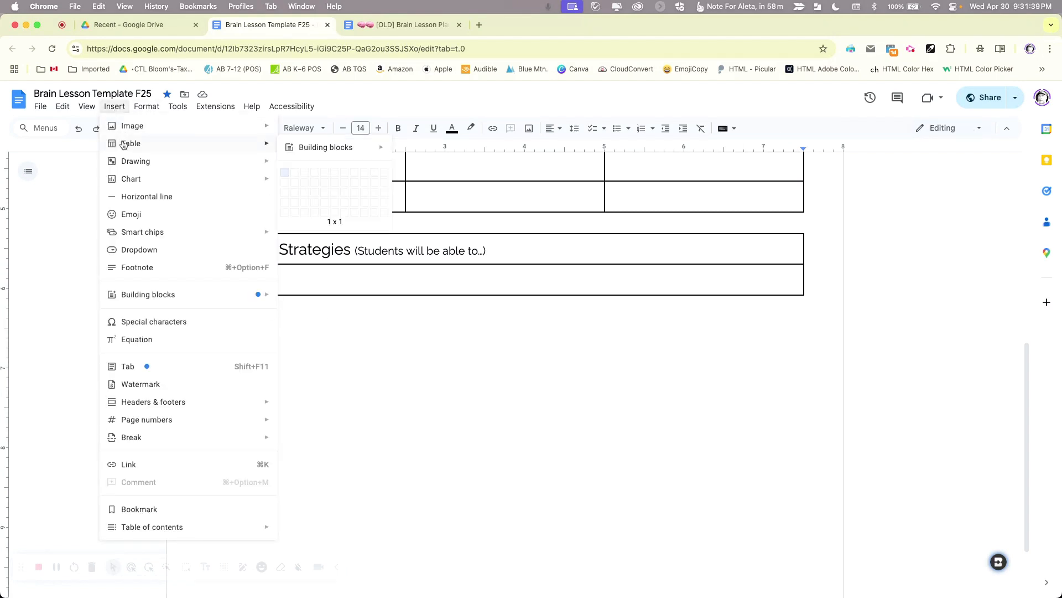
click(283, 172)
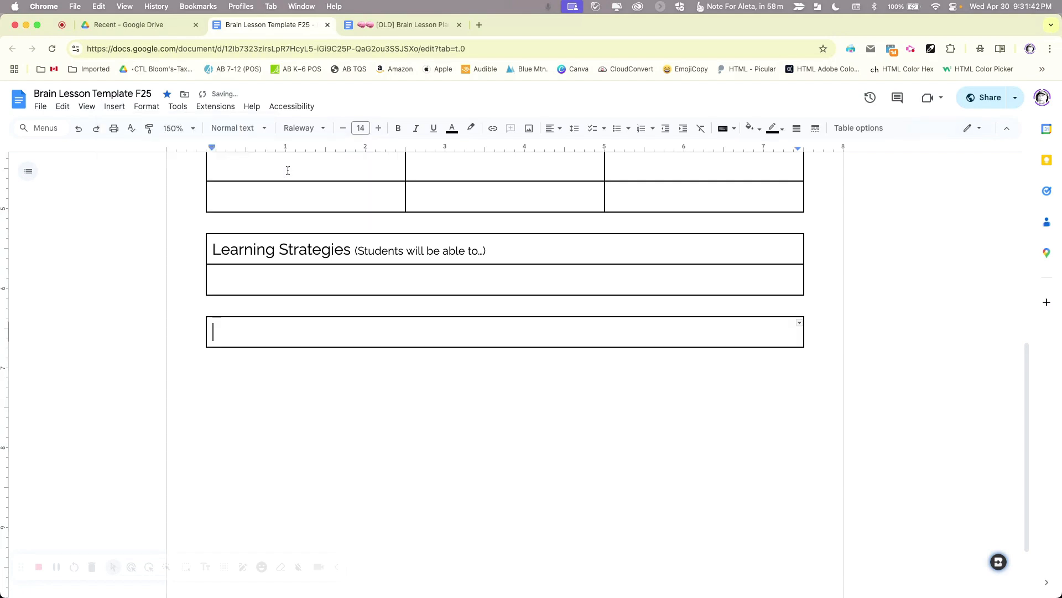
text(Assessmen)
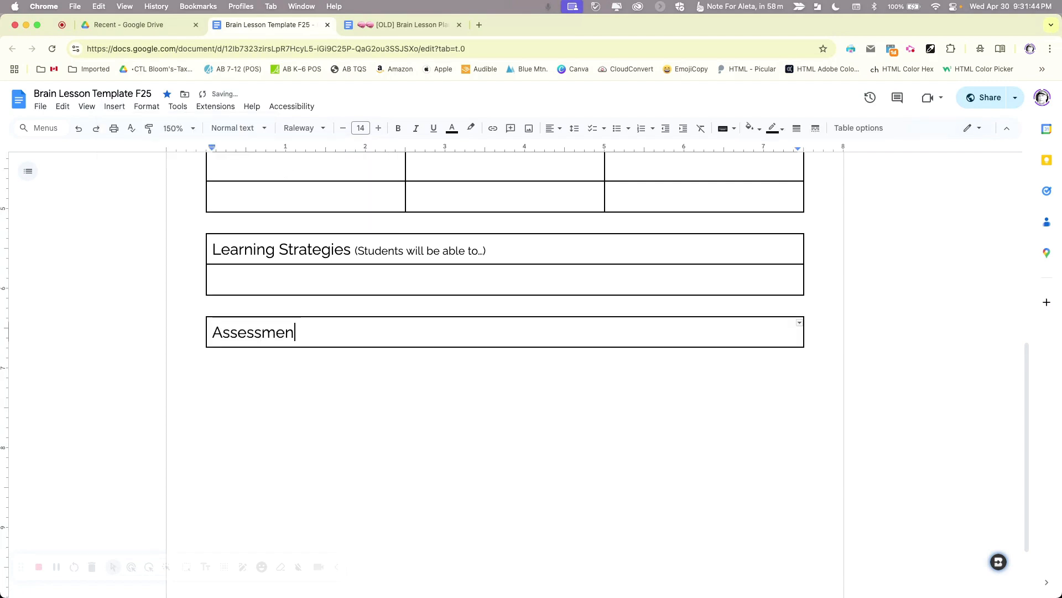
text(t:)
key(Return)
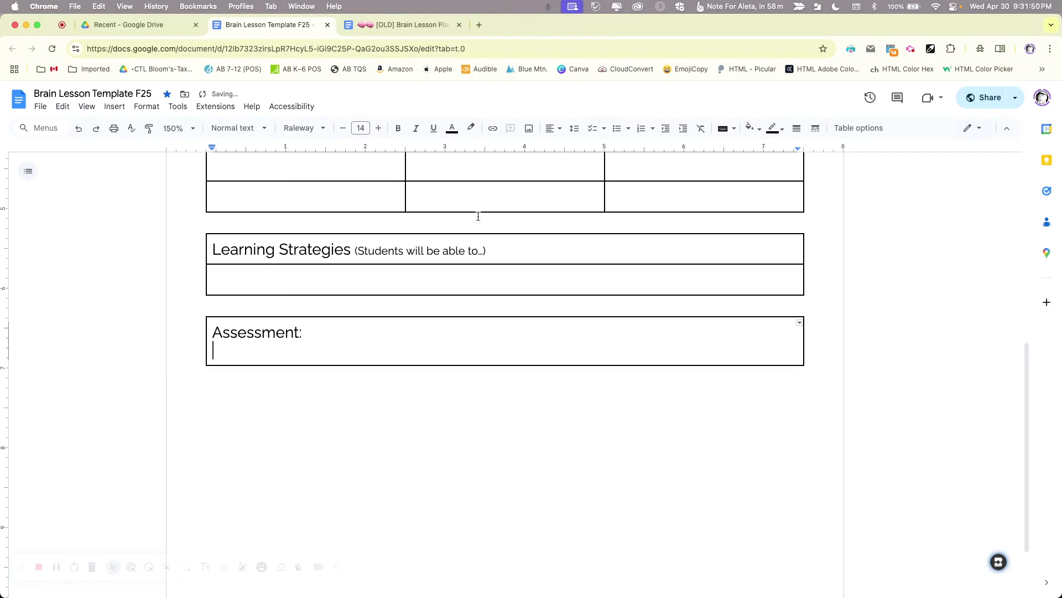
Step: Insert a 1 x 1 table below the Assessment table and enter "Input (vocab)" in it
click(237, 386)
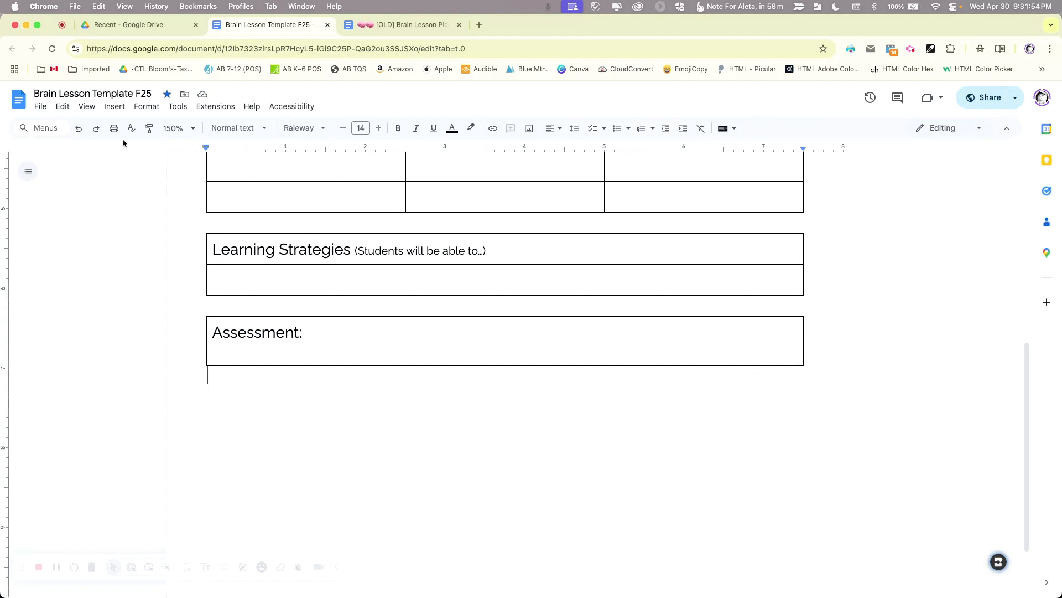
click(112, 107)
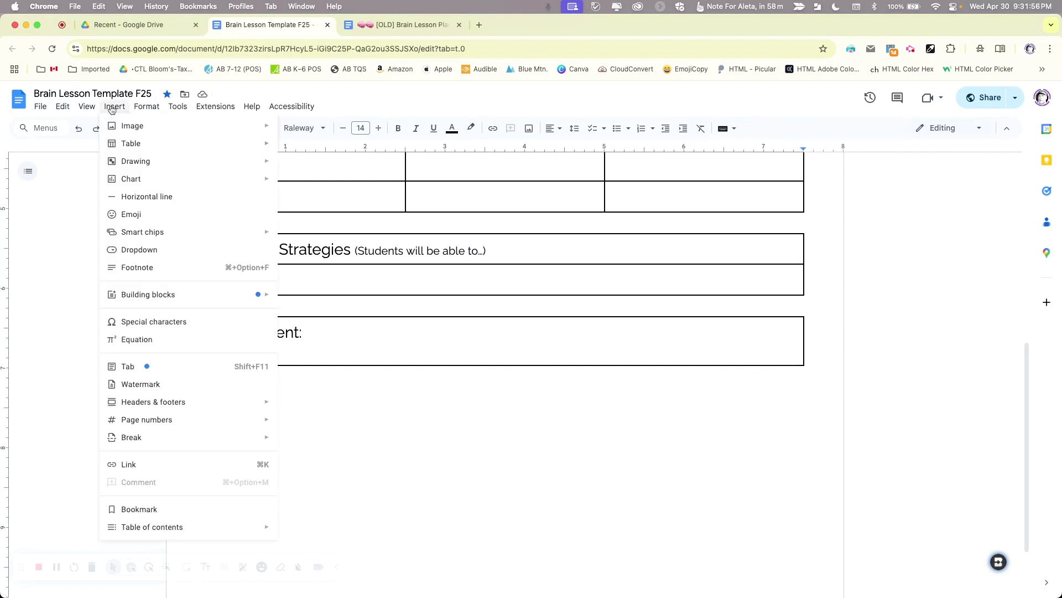
mouse_move(136, 143)
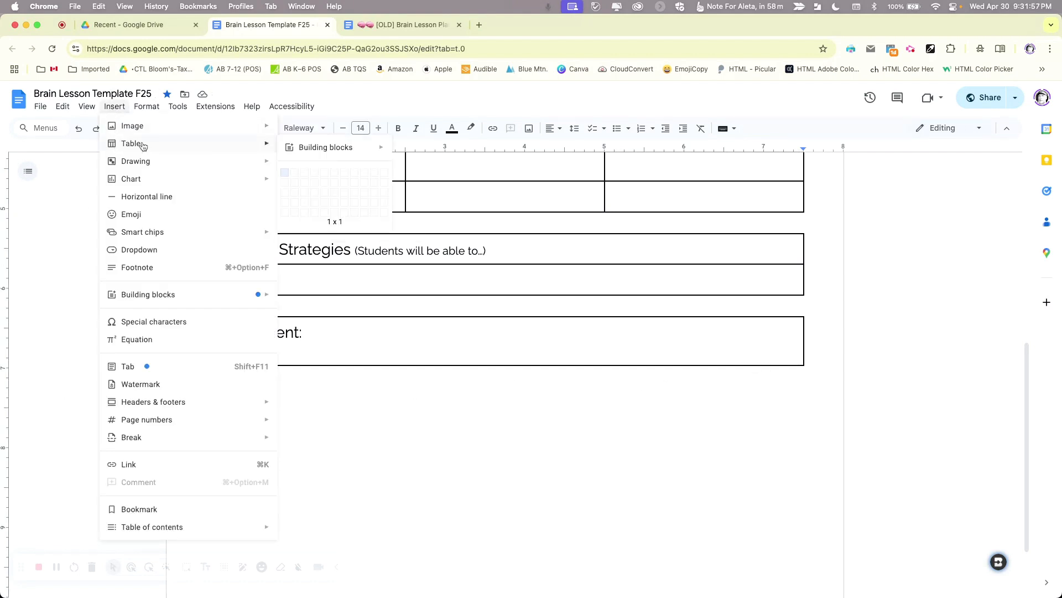
click(285, 174)
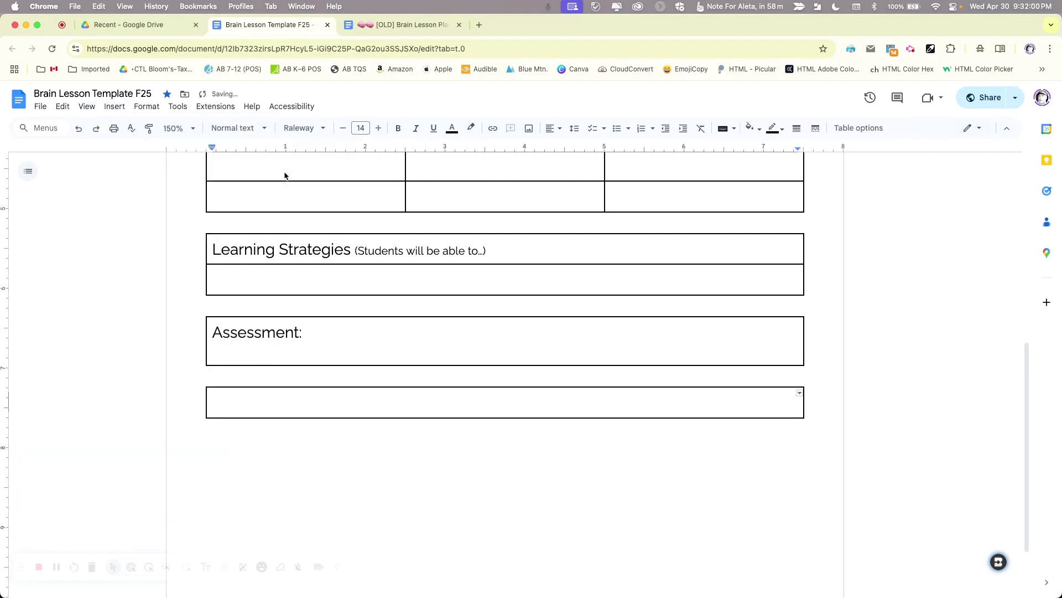
text(Input (vocab))
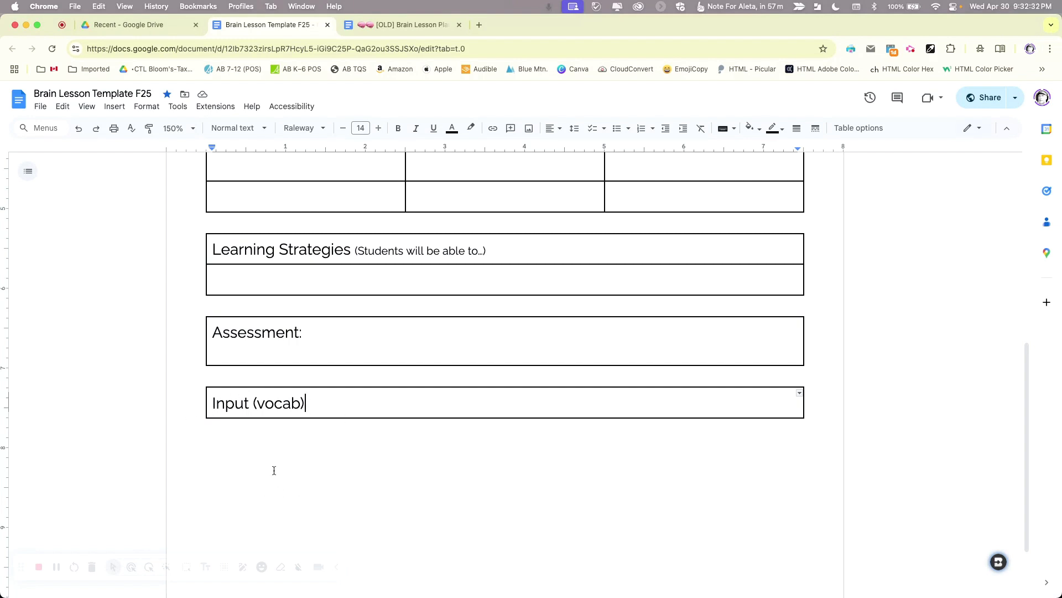
Step: Insert a 1 x 2 table below the Input (vocab) table and enter "Displays | Materials" in its first row
click(280, 429)
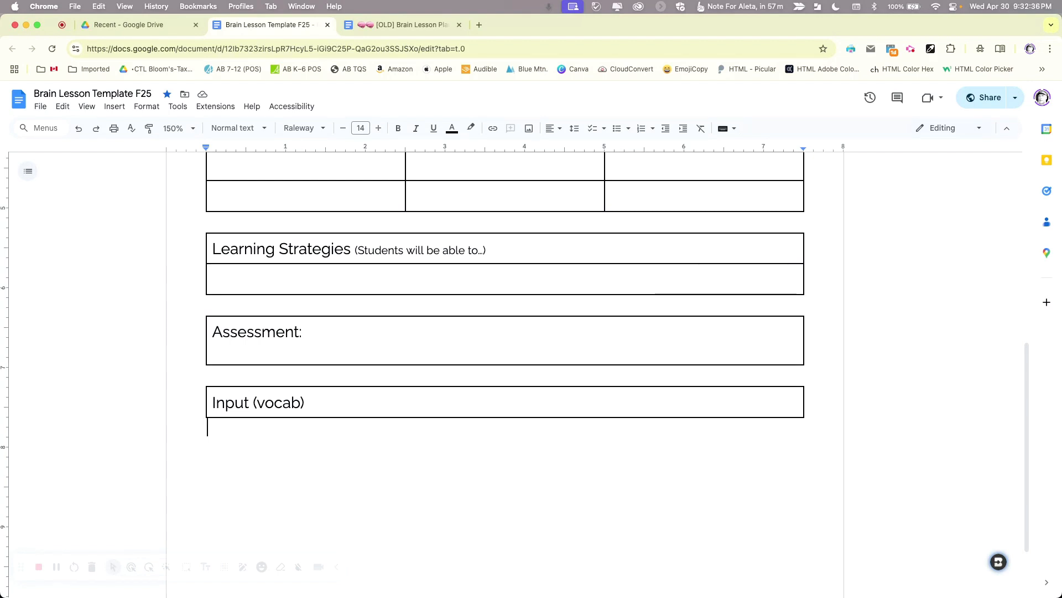
scroll(228, 428, up, 1)
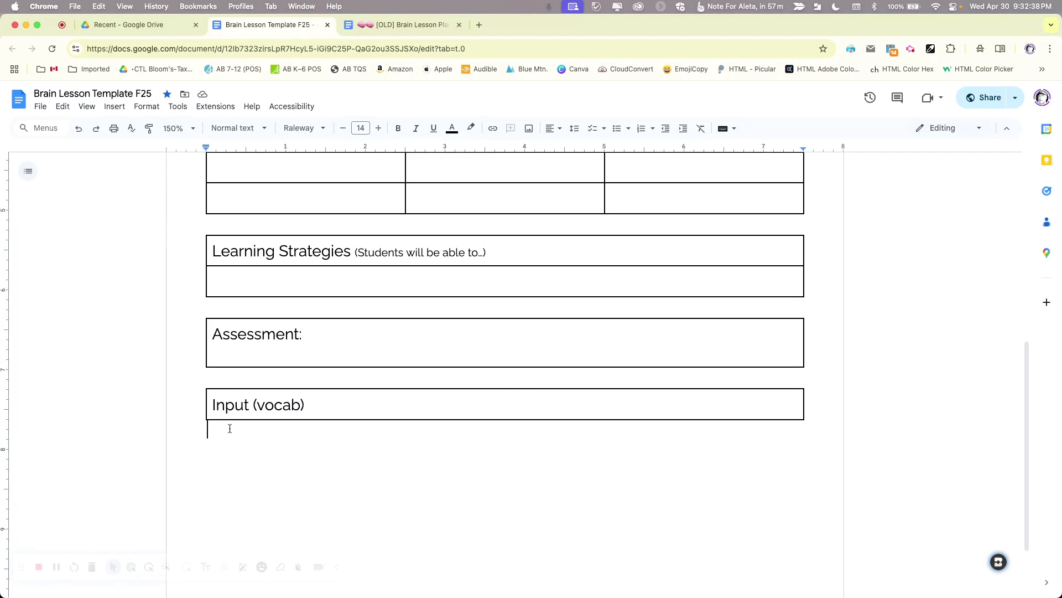
click(111, 108)
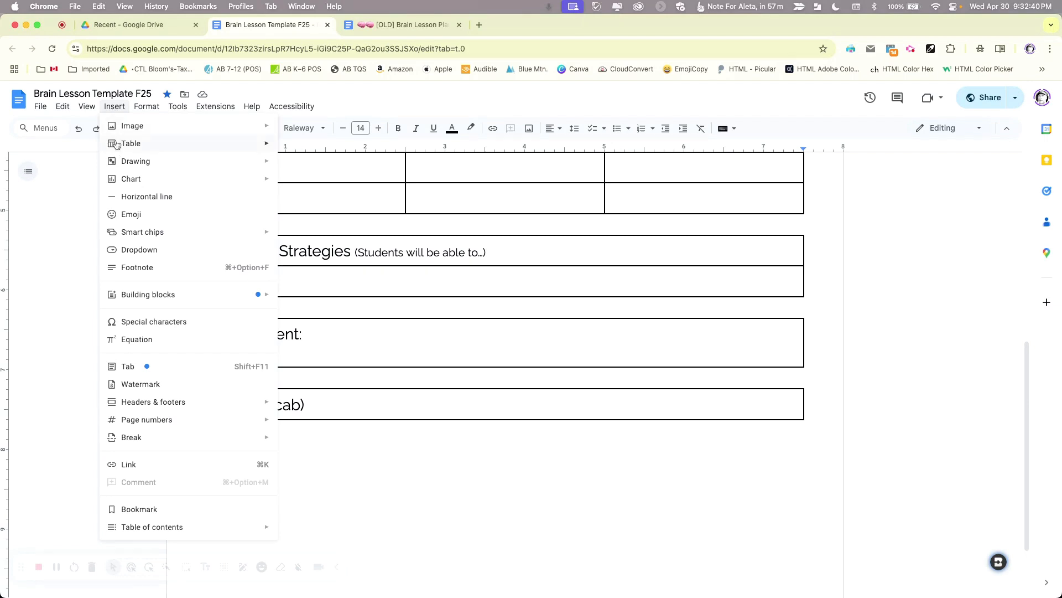
mouse_move(160, 146)
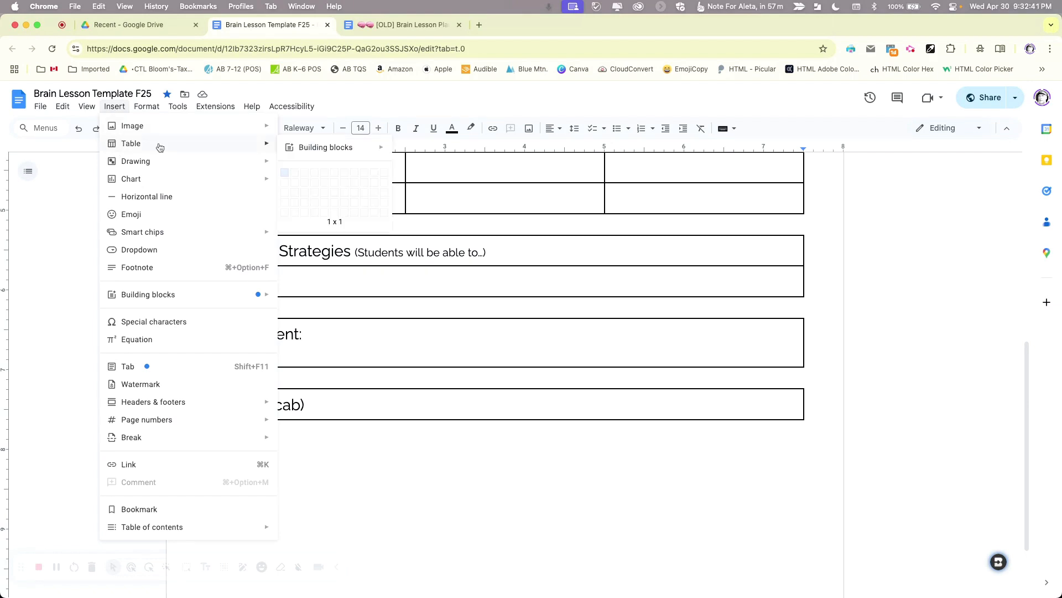
click(284, 184)
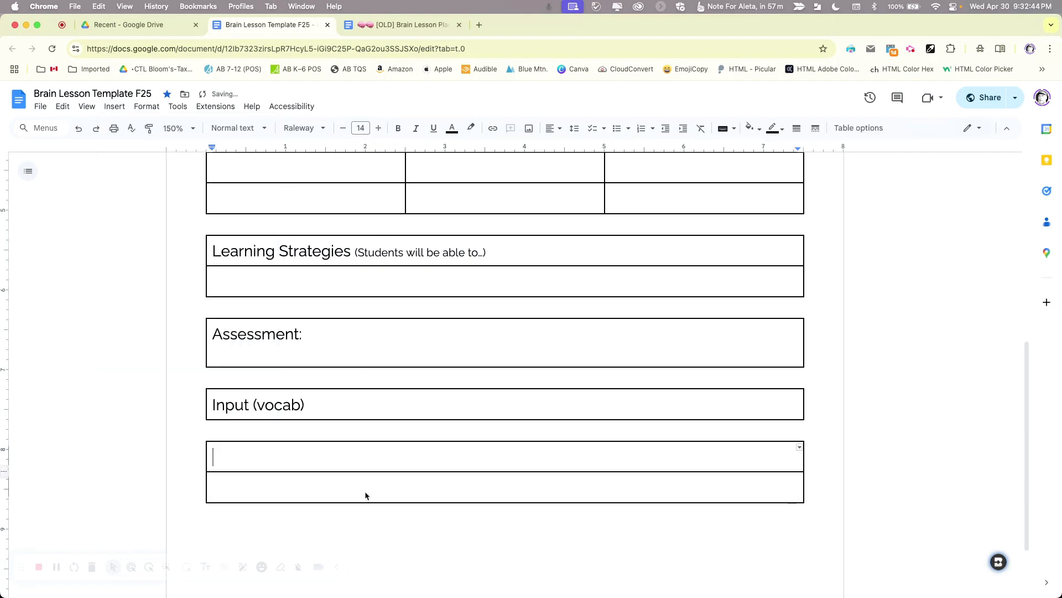
text(Displays | )
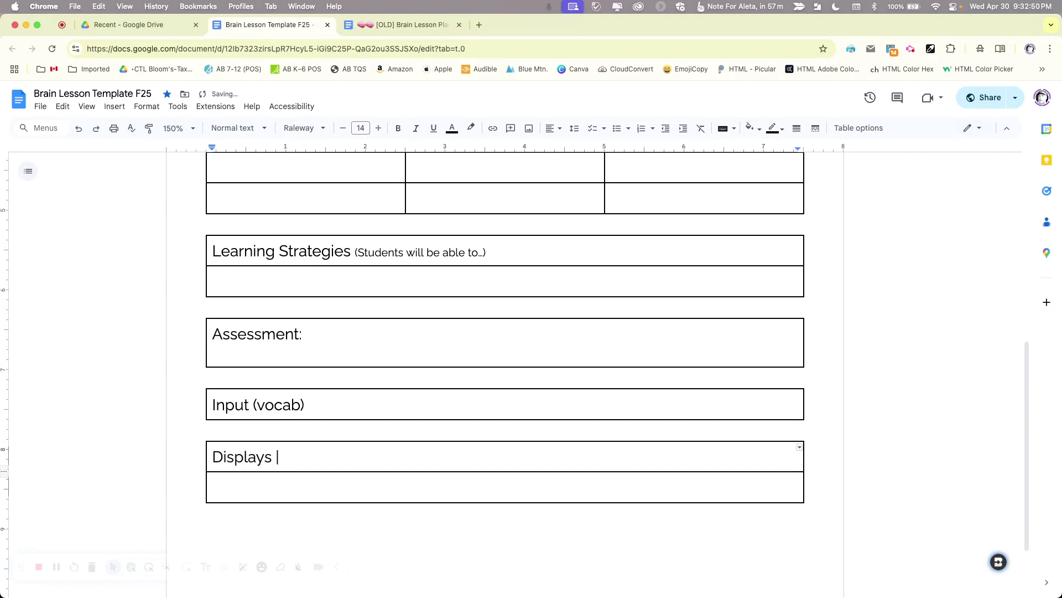
text(Materials)
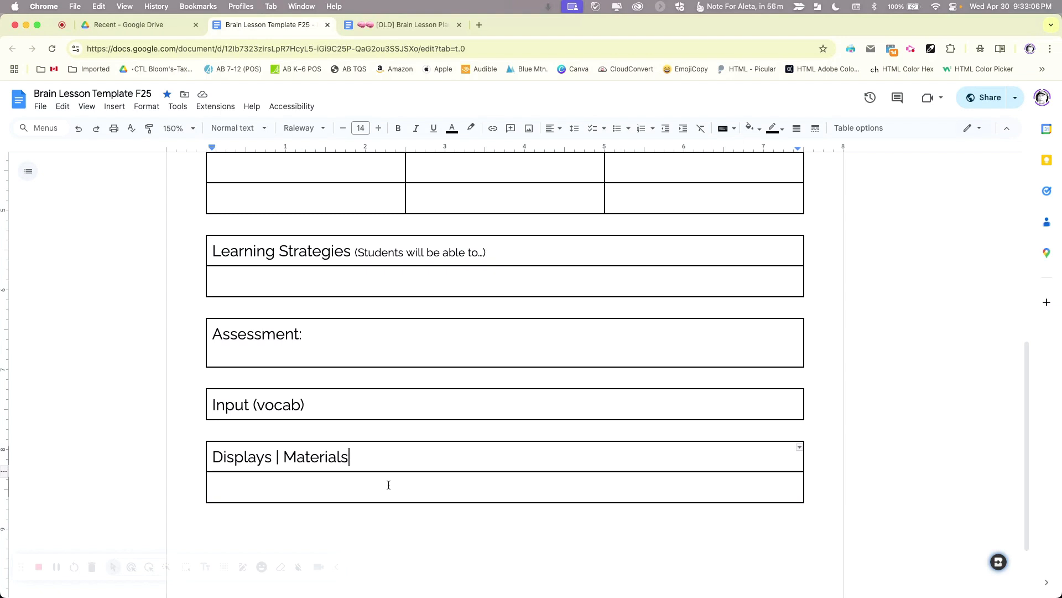
Step: Review the new template's tables and compare them with the old lesson plan template's sections, including Time and Teaching Points
scroll(389, 485, up, 1)
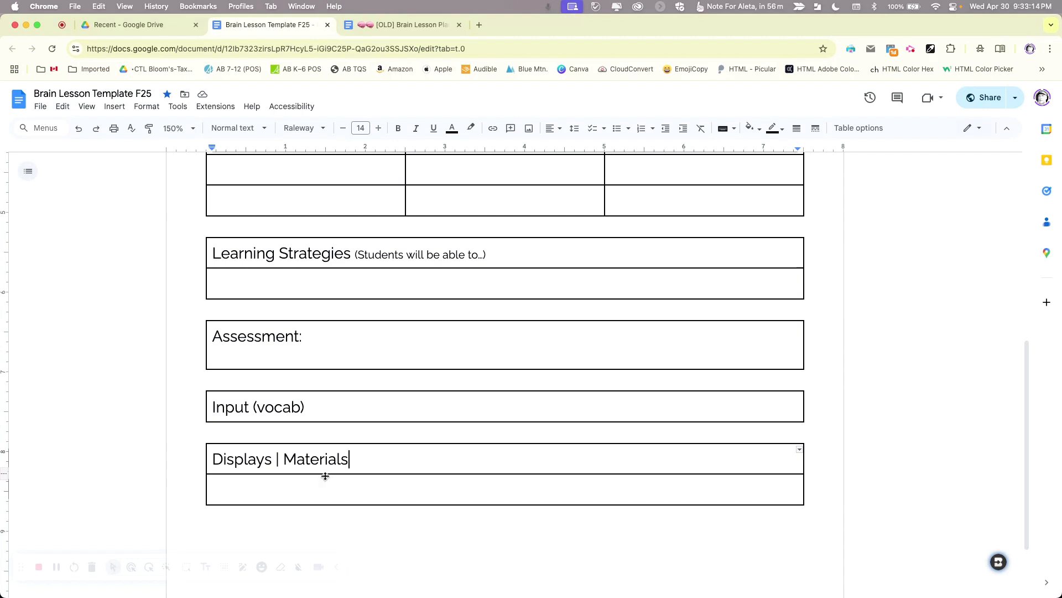
scroll(283, 440, down, 2)
click(283, 440)
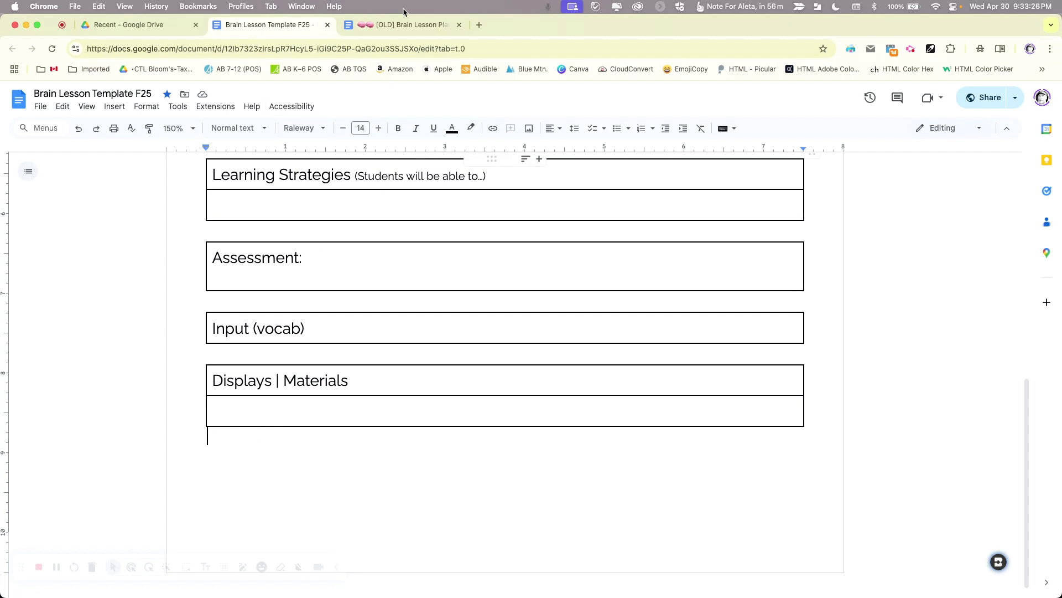
scroll(412, 222, up, 4)
scroll(417, 236, down, 2)
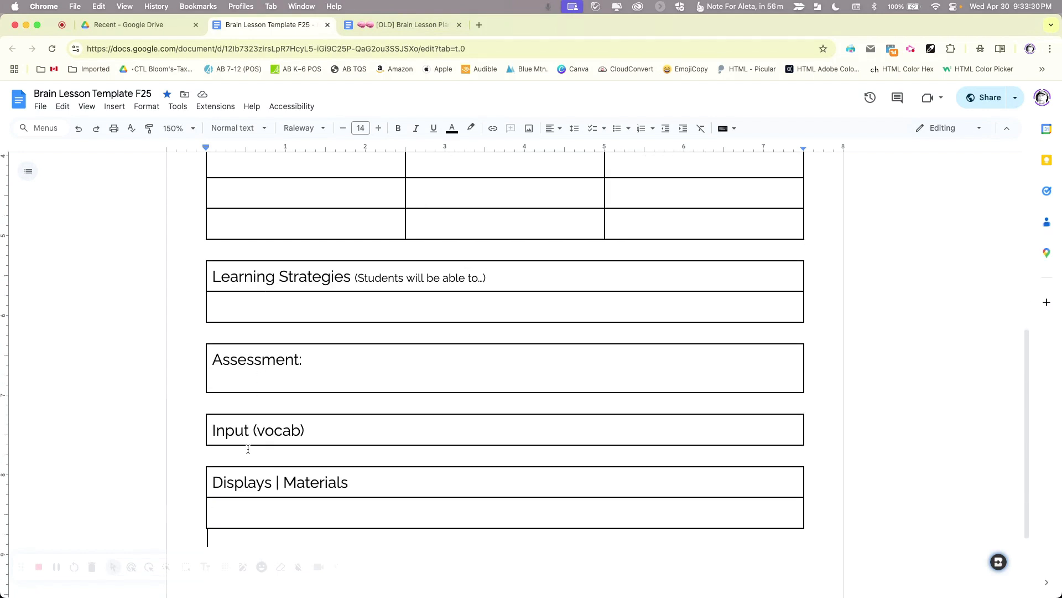
key(ctrl+Tab)
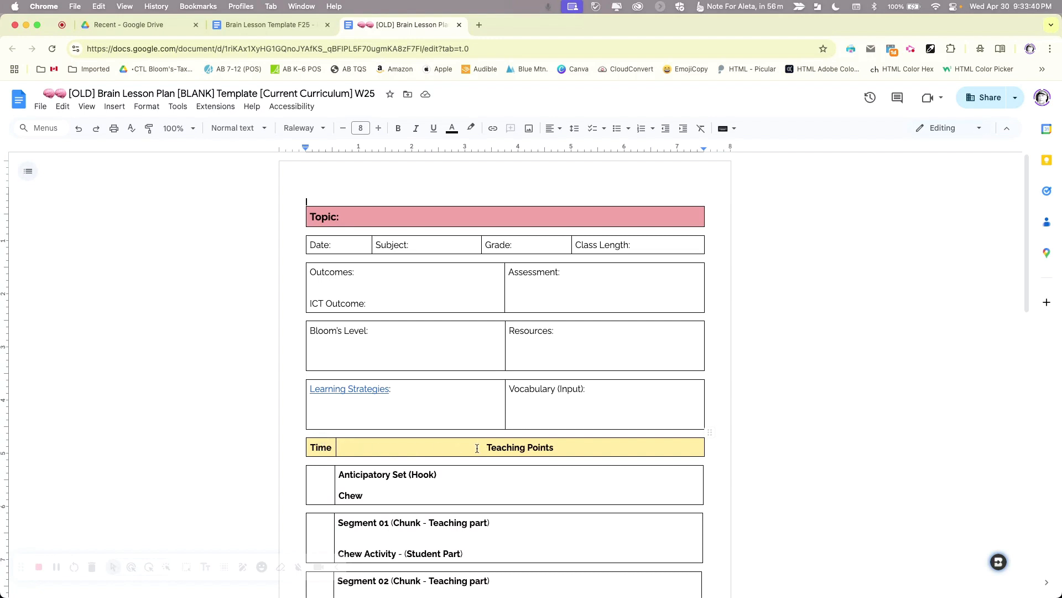
scroll(477, 448, down, 6)
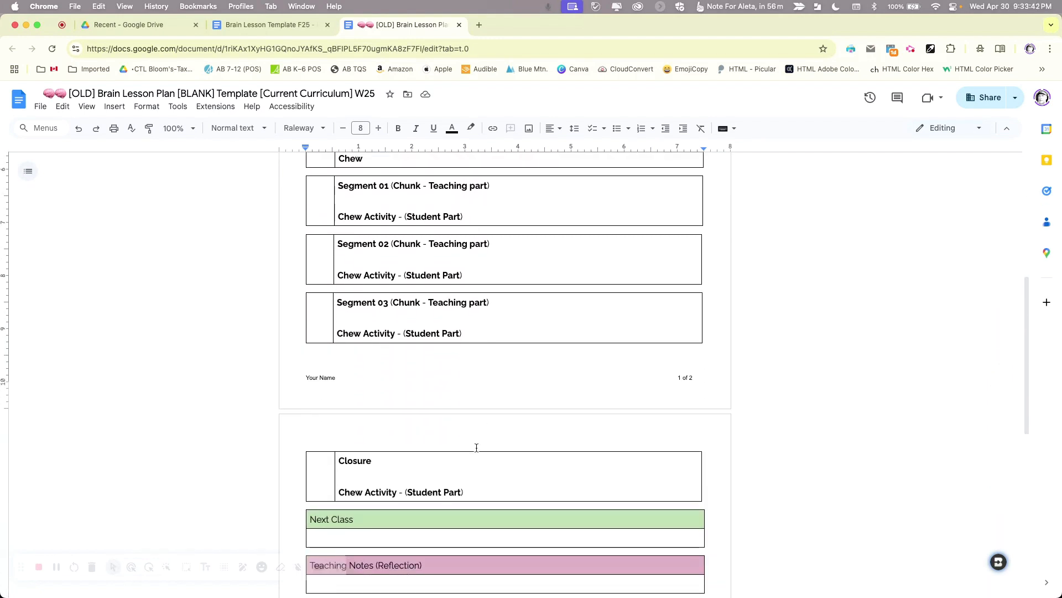
scroll(477, 448, up, 6)
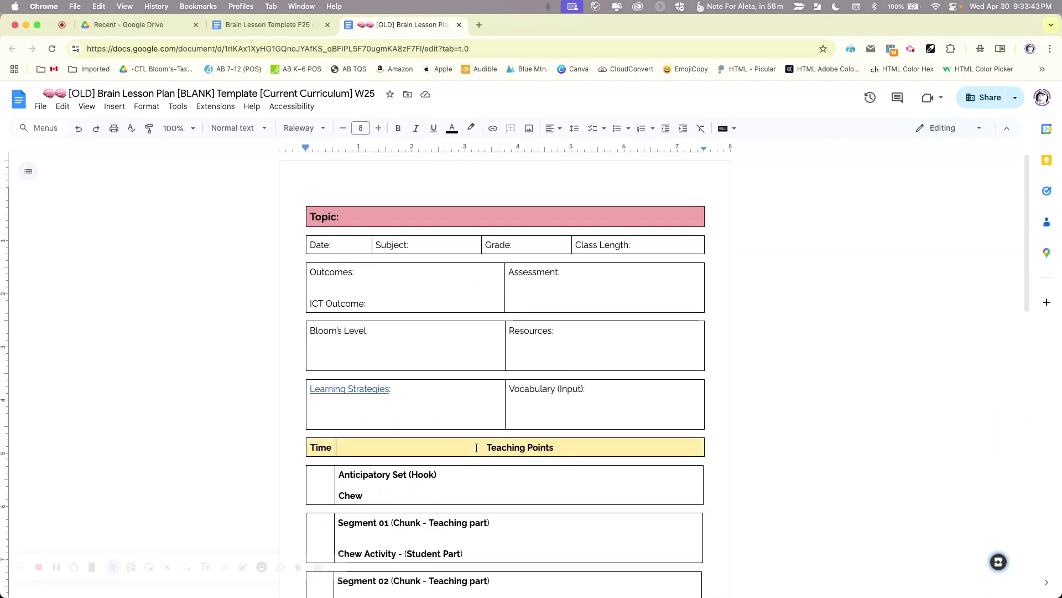
click(249, 25)
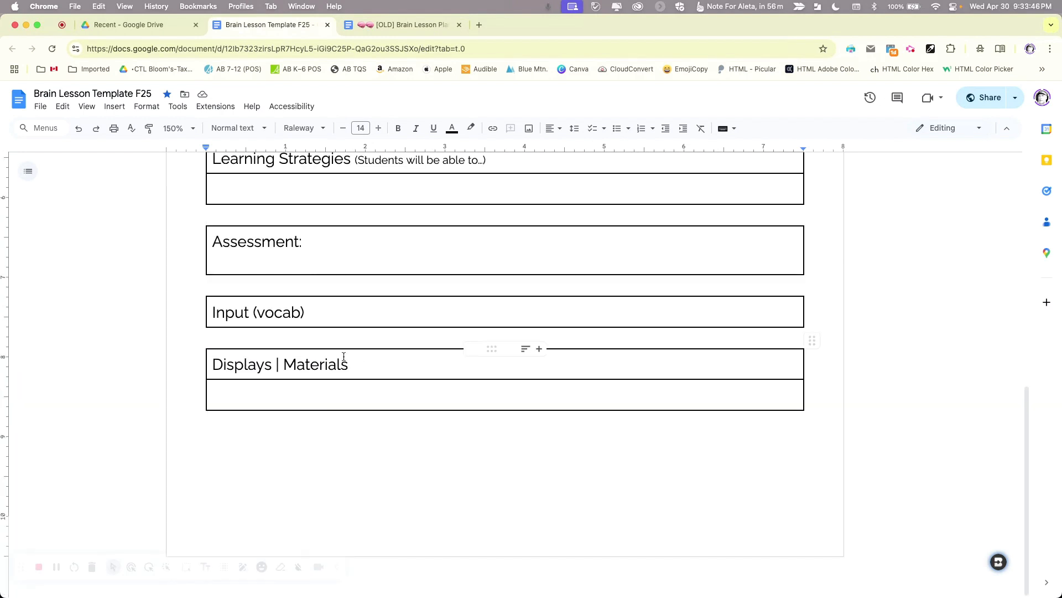
Step: Insert a 2 x 1 table below Displays | Materials, enter "Time" in the first cell and narrow that column to fit the word
click(257, 465)
click(113, 106)
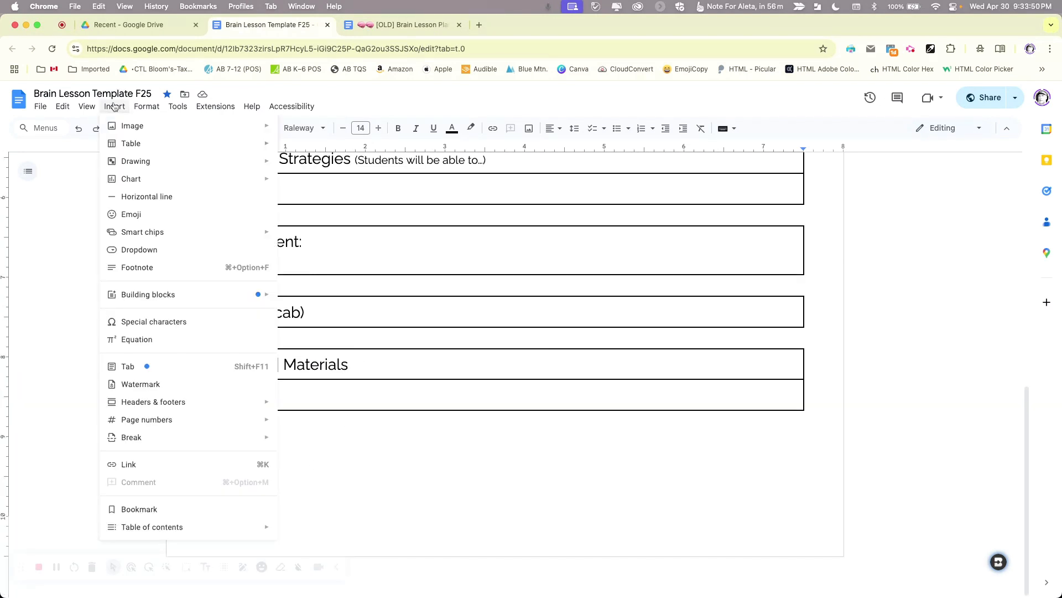
mouse_move(131, 143)
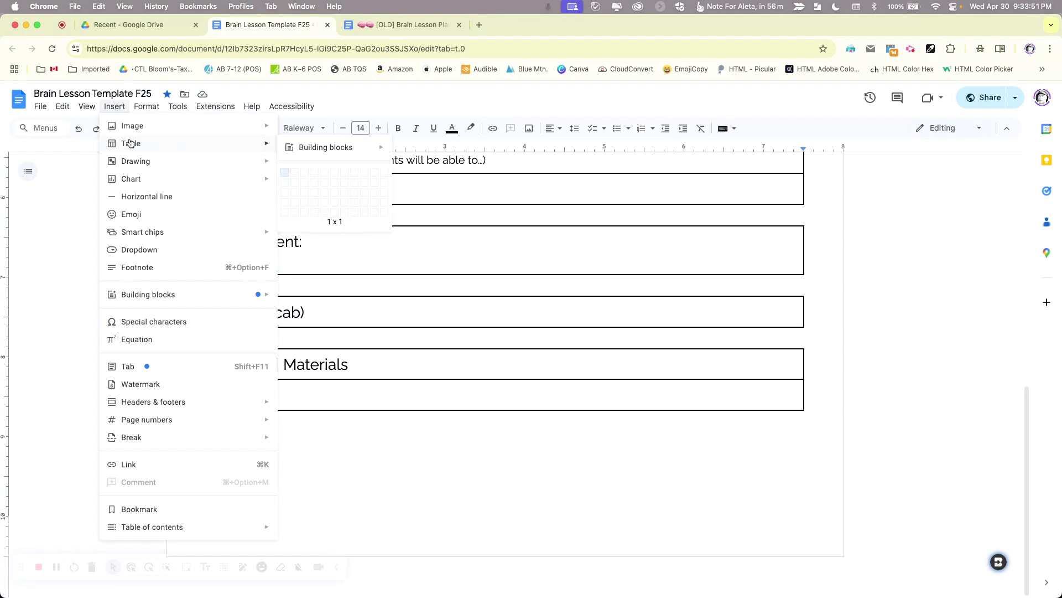
click(293, 174)
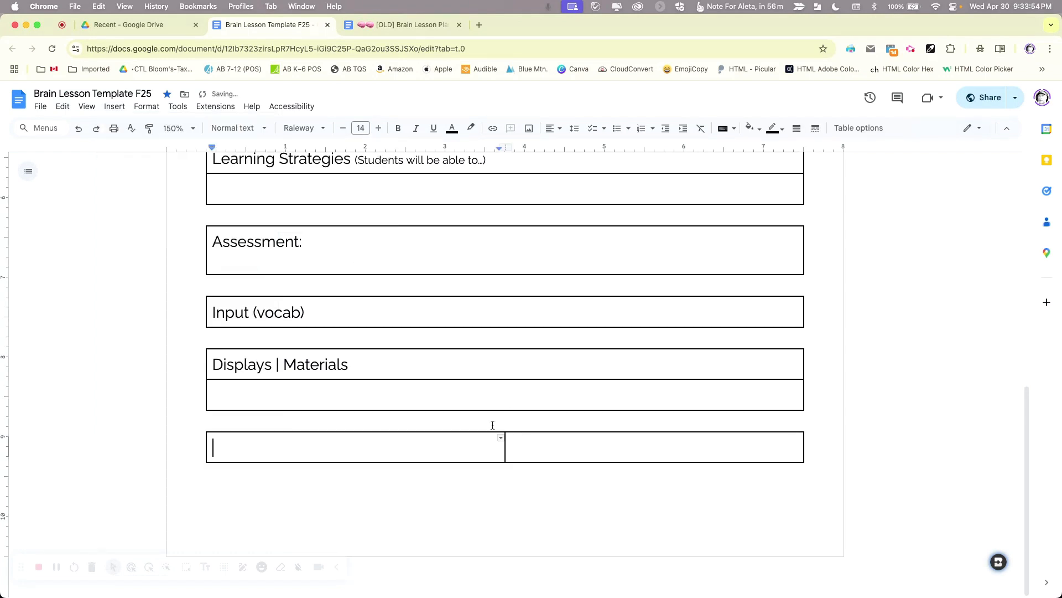
text(Time)
drag(506, 453, 259, 448)
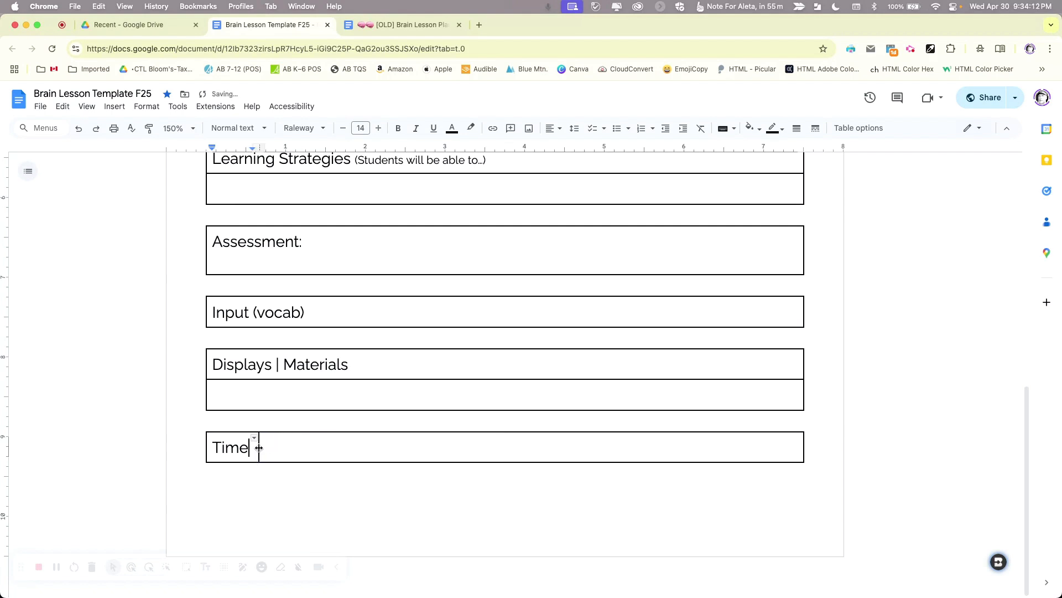
Step: Enter "Teaching Points" in the wide cell beside Time and centre the text
click(316, 446)
text(Teaching Points)
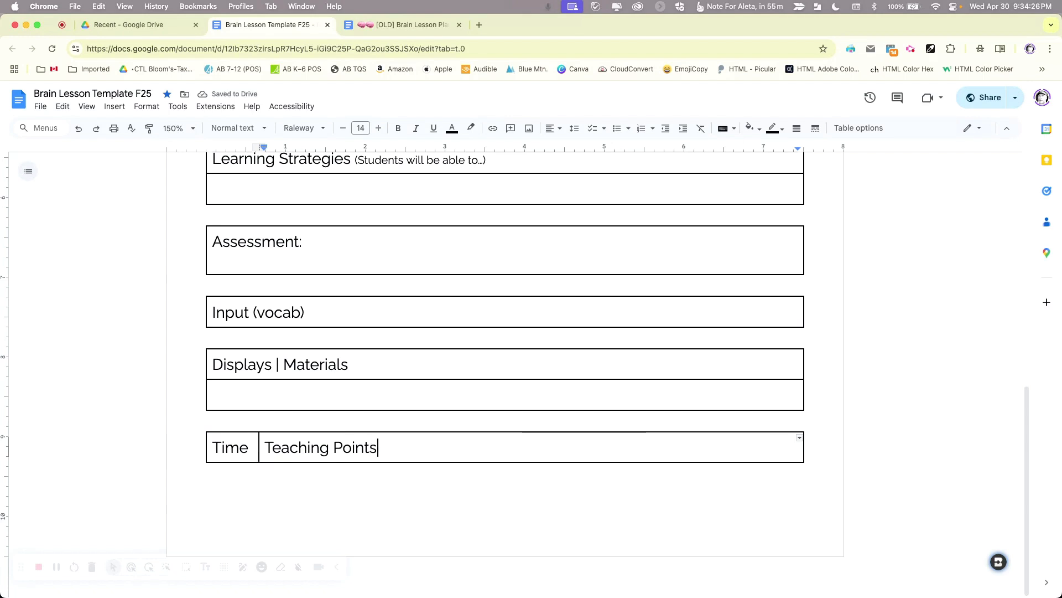
click(554, 128)
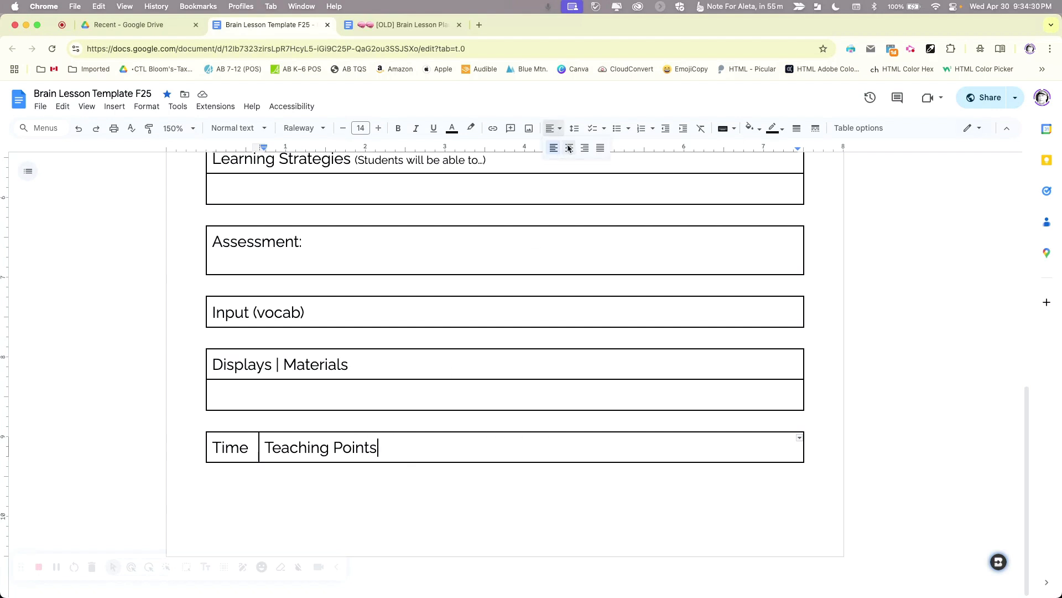
click(569, 148)
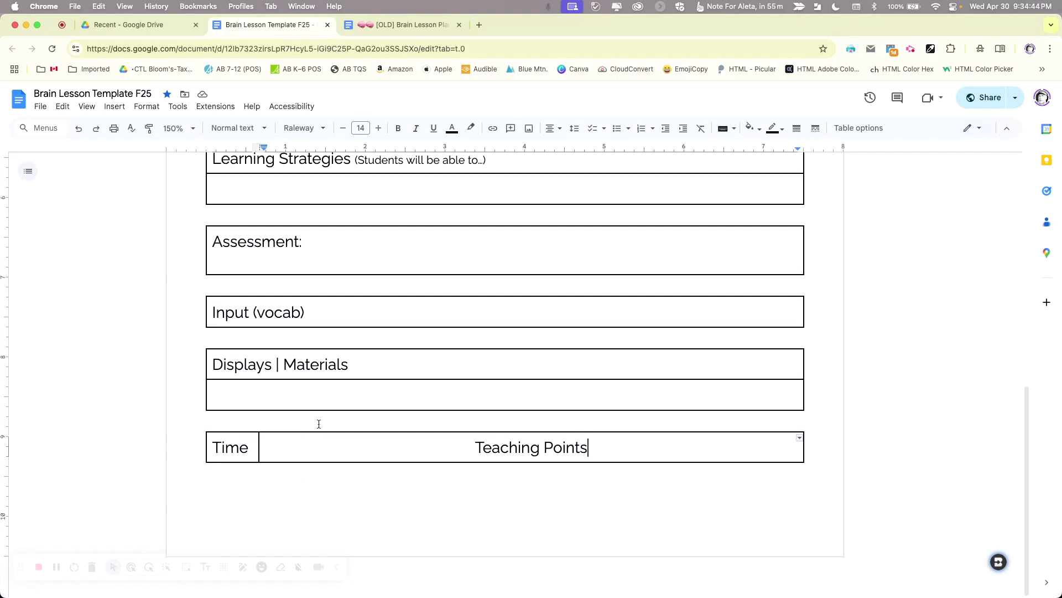
Step: Set the font size of the blank line above the Topic table to 8
scroll(335, 440, up, 15)
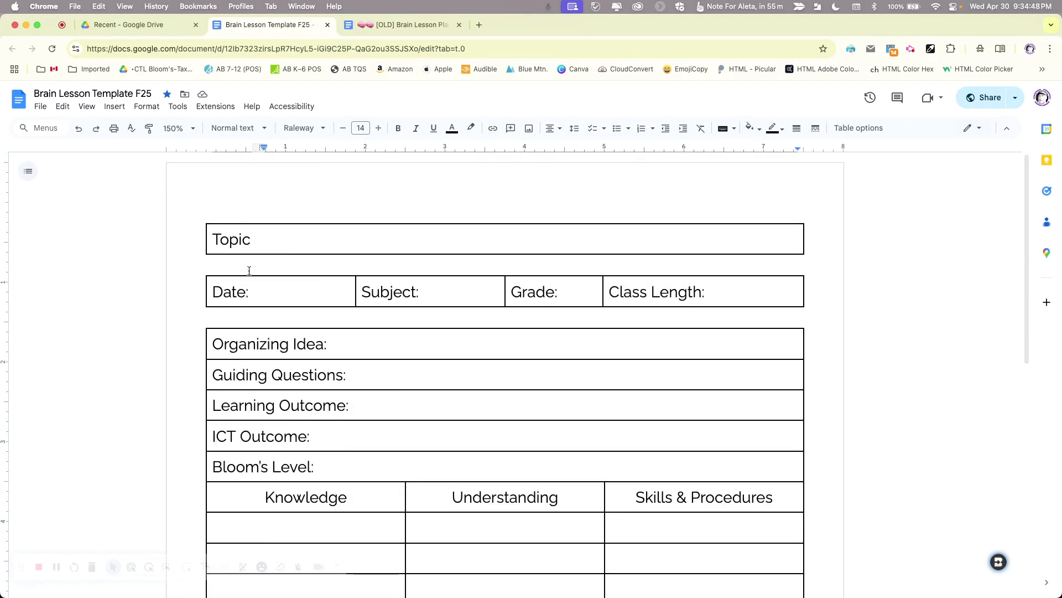
double_click(253, 266)
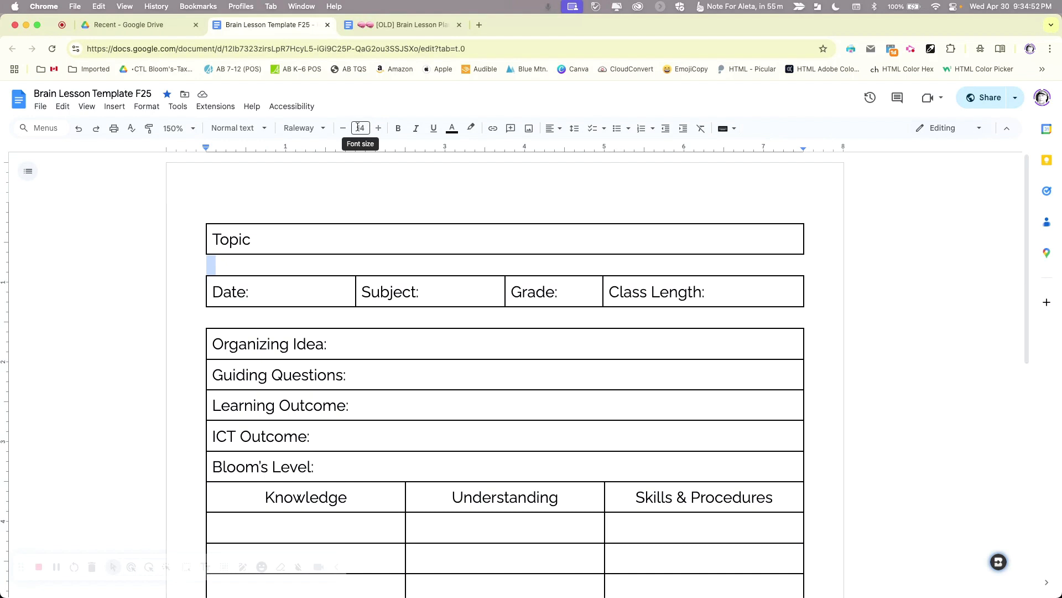
click(211, 264)
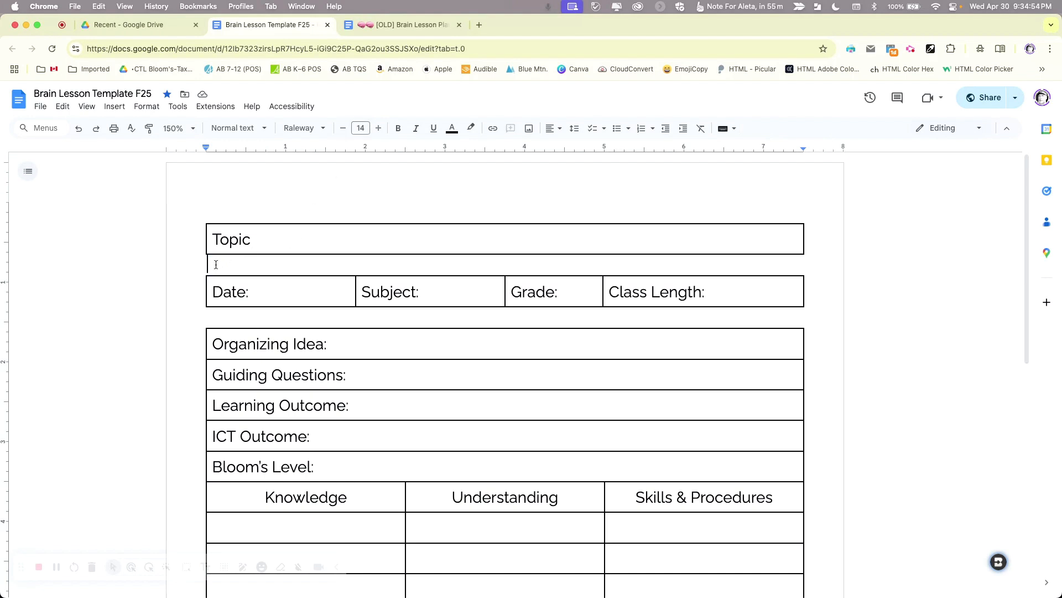
double_click(218, 213)
click(361, 128)
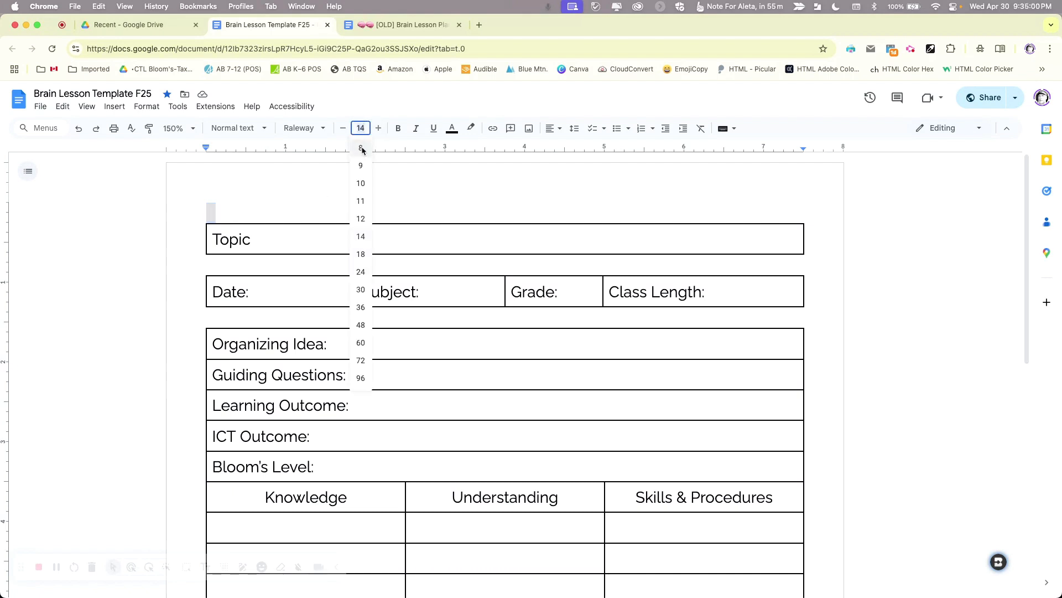
click(361, 149)
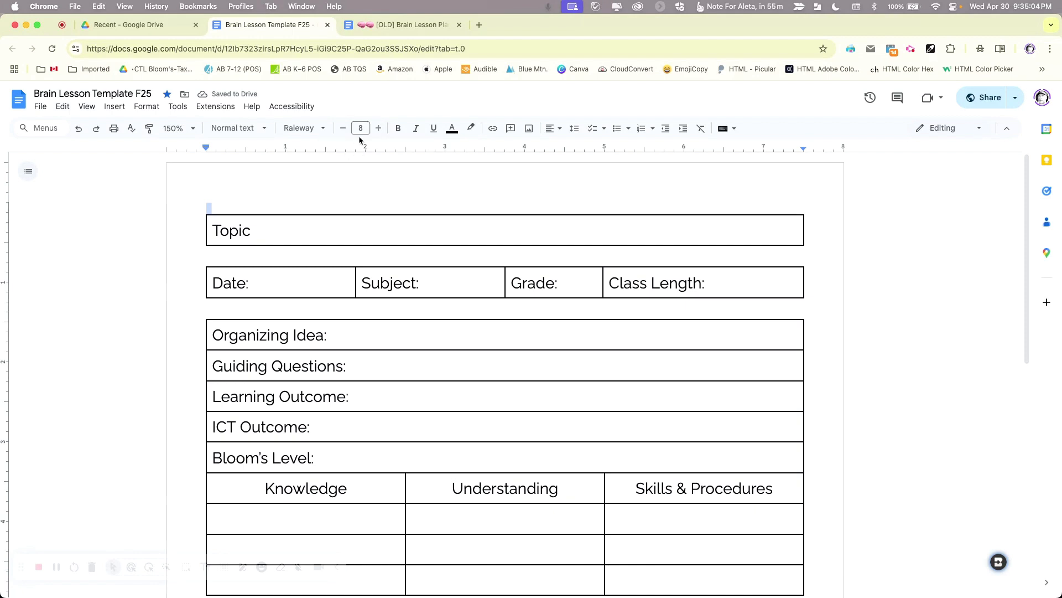
Step: Copy the small blank line's formatting with Paint format onto every blank line between the tables, down to the one above Time
click(150, 128)
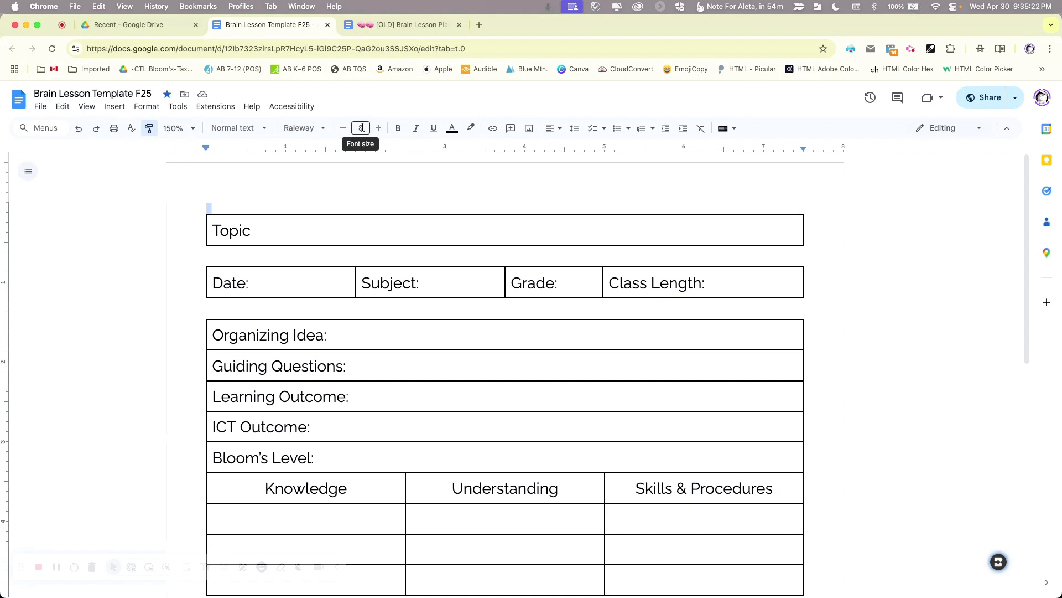
click(221, 248)
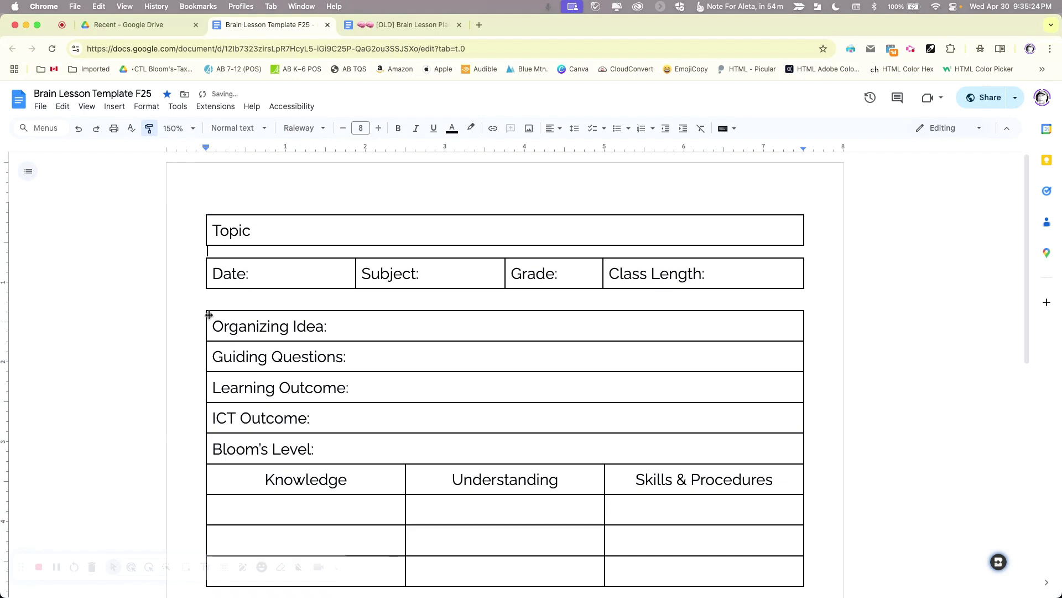
click(221, 297)
scroll(222, 309, down, 6)
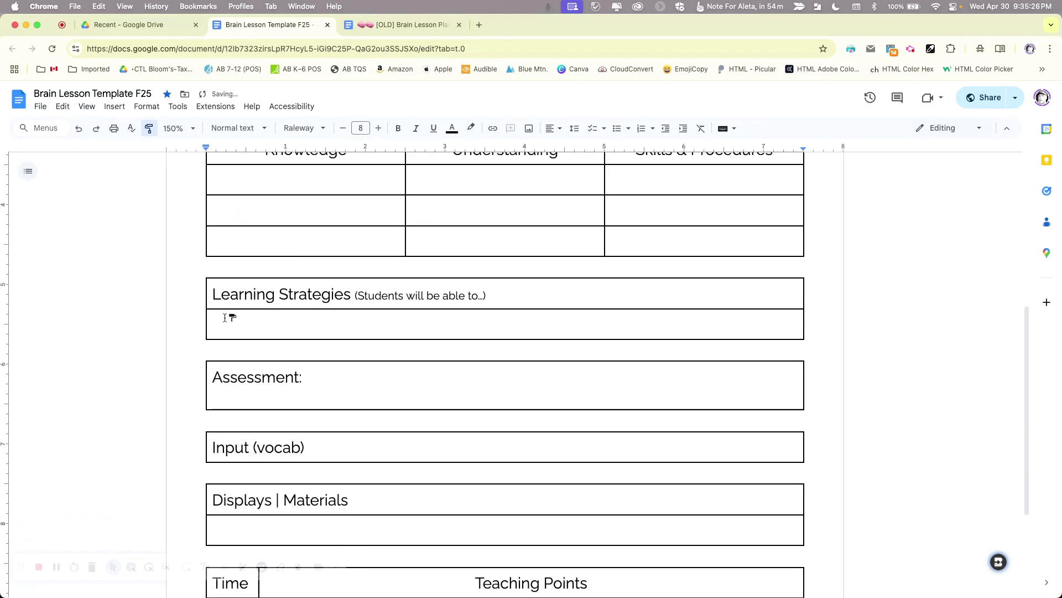
click(222, 257)
click(216, 331)
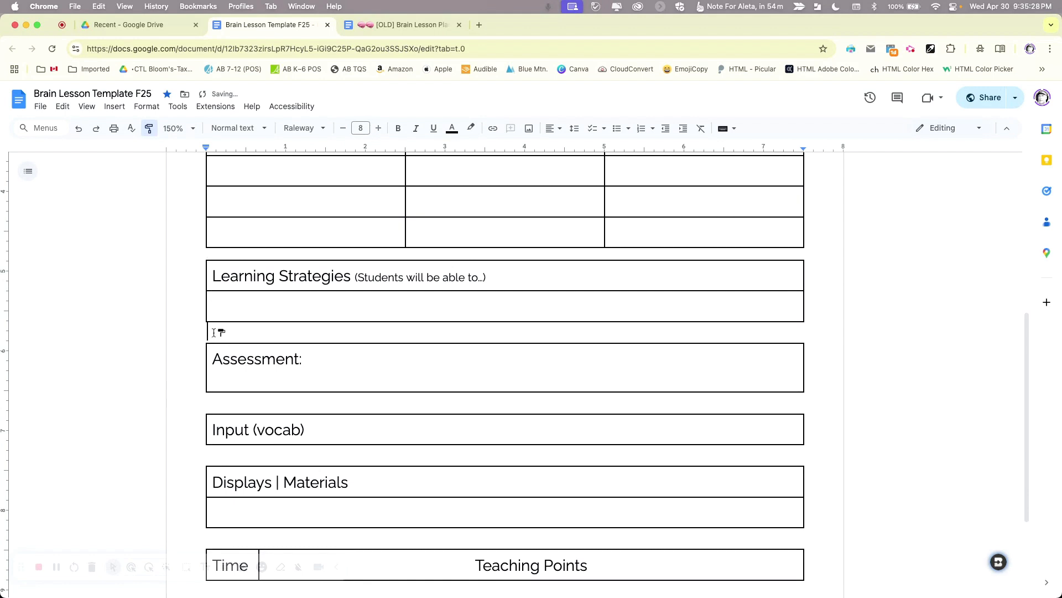
click(220, 392)
click(224, 442)
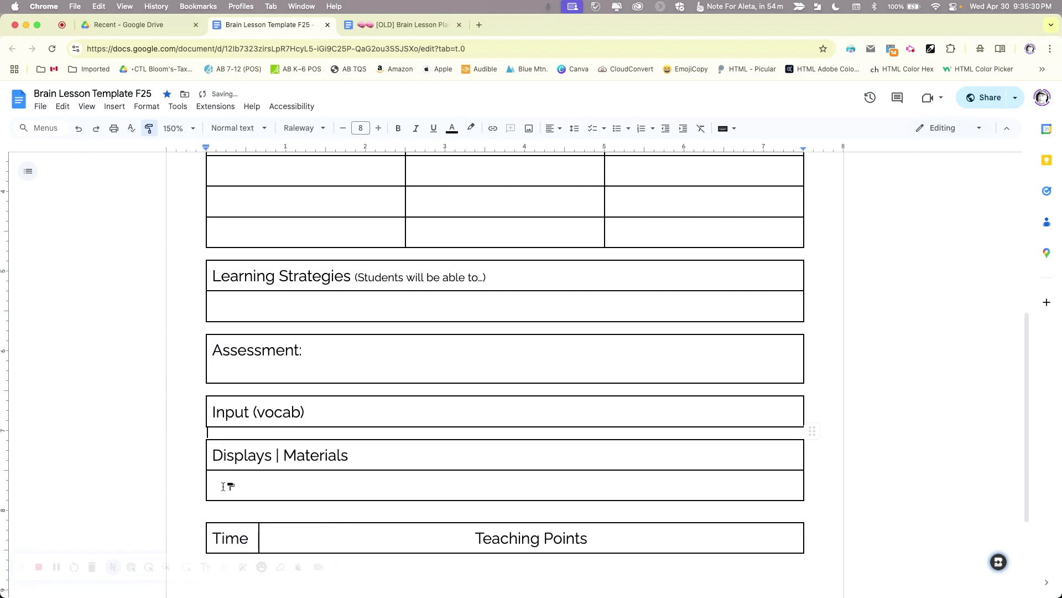
click(223, 505)
scroll(238, 442, down, 3)
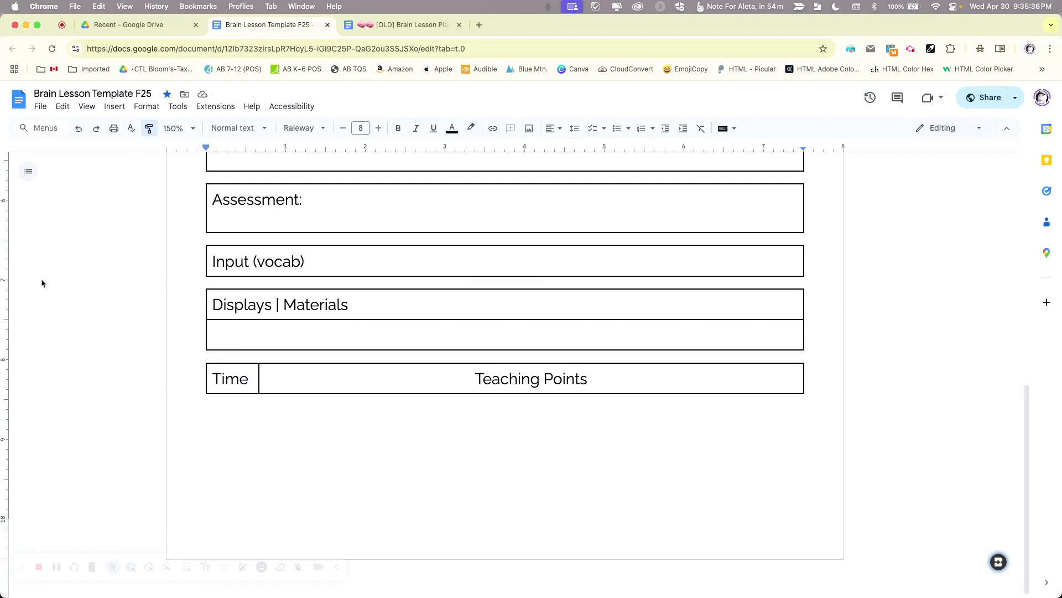
scroll(47, 283, up, 1)
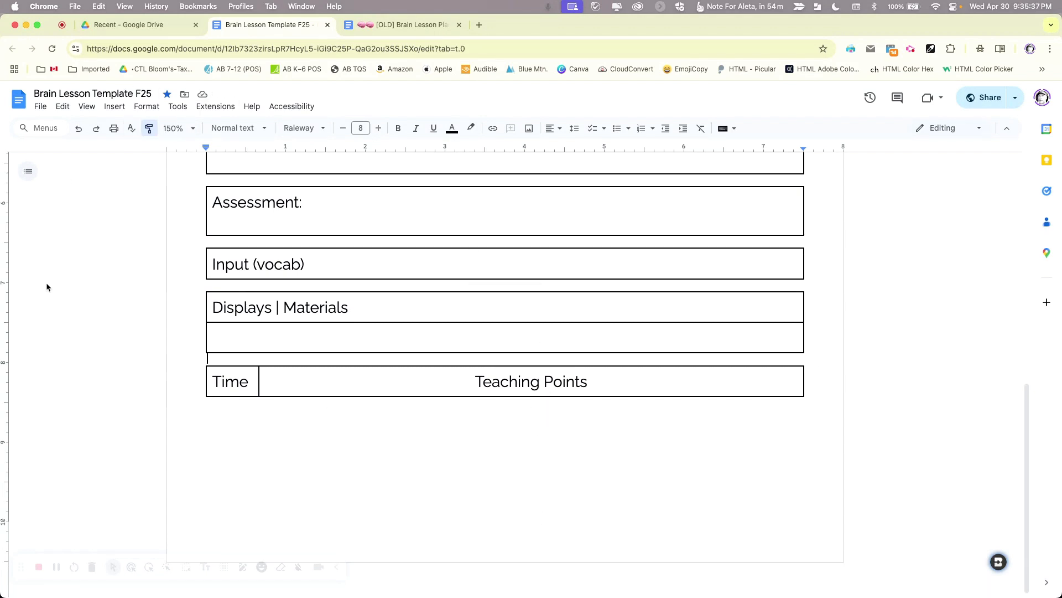
click(149, 128)
scroll(155, 153, up, 2)
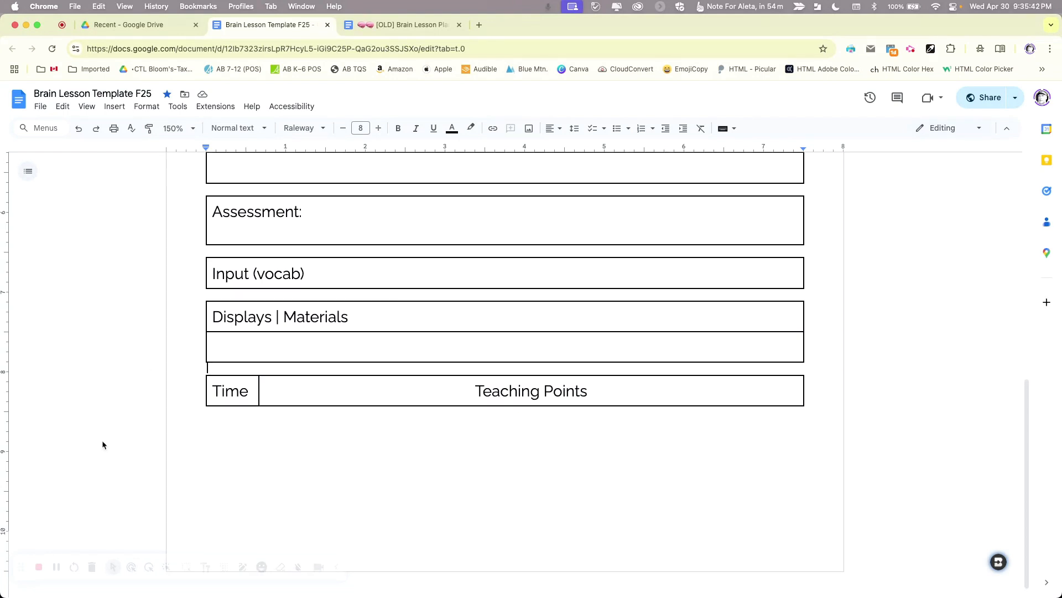
Step: Insert a 2 x 1 table below the Time | Teaching Points table and narrow its first column to line up with the Time column
click(56, 567)
click(114, 106)
mouse_move(122, 145)
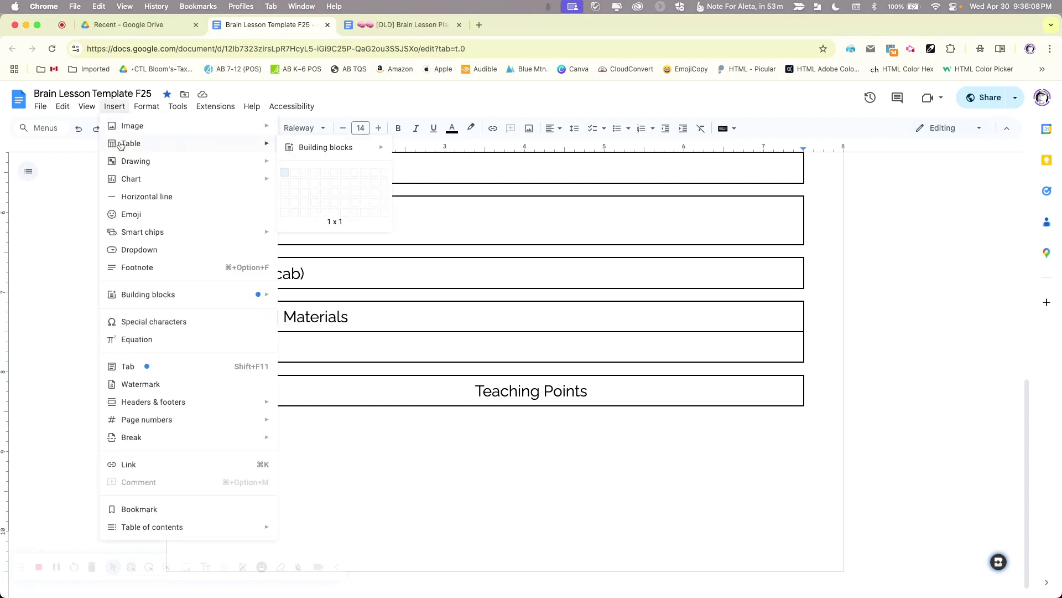
click(295, 174)
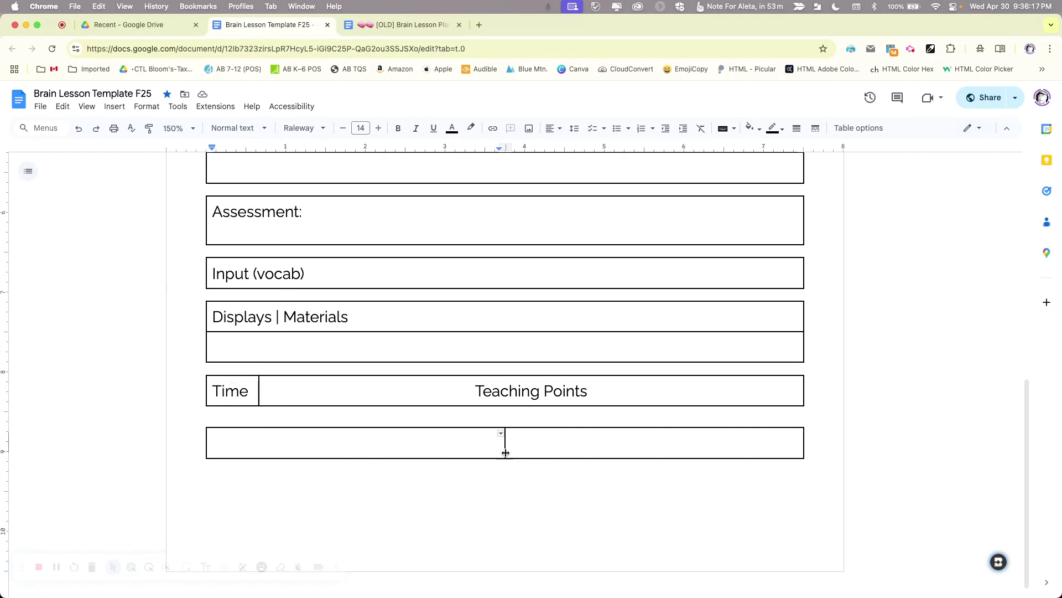
drag(505, 442, 258, 443)
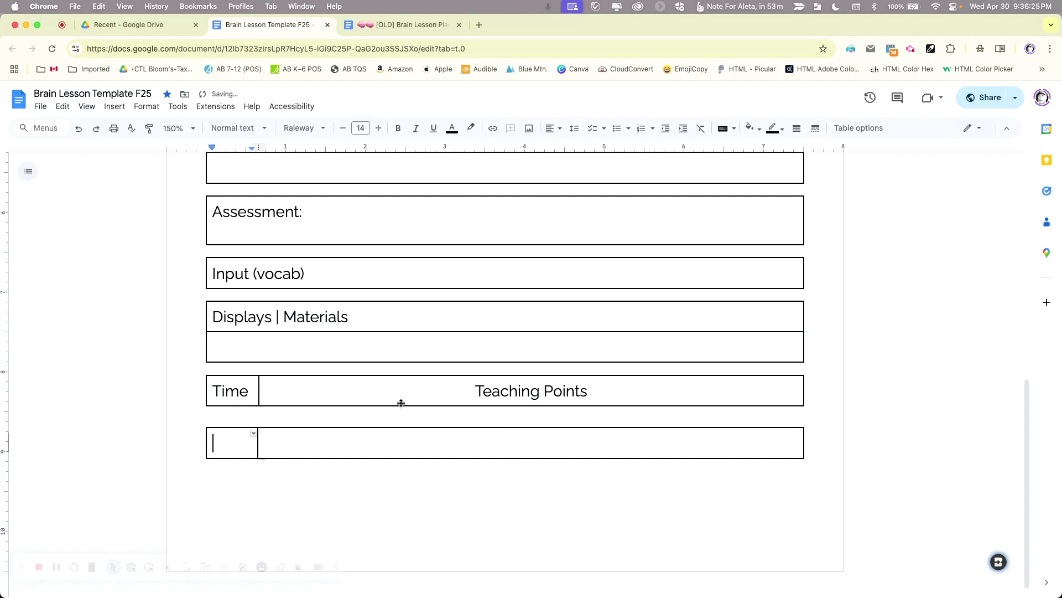
scroll(410, 403, down, 1)
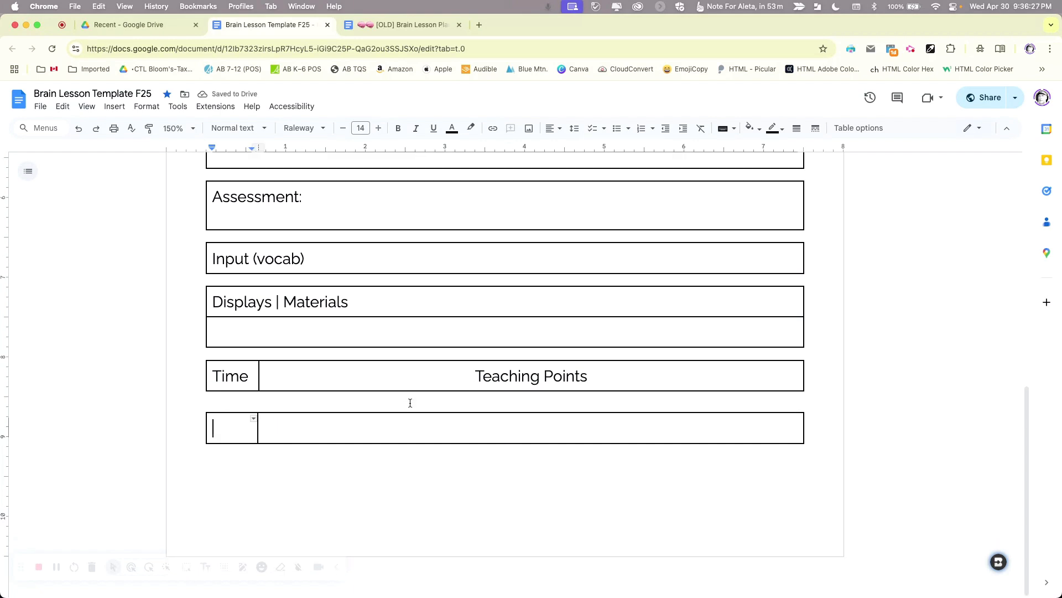
scroll(410, 403, up, 5)
scroll(407, 399, down, 5)
scroll(575, 421, up, 1)
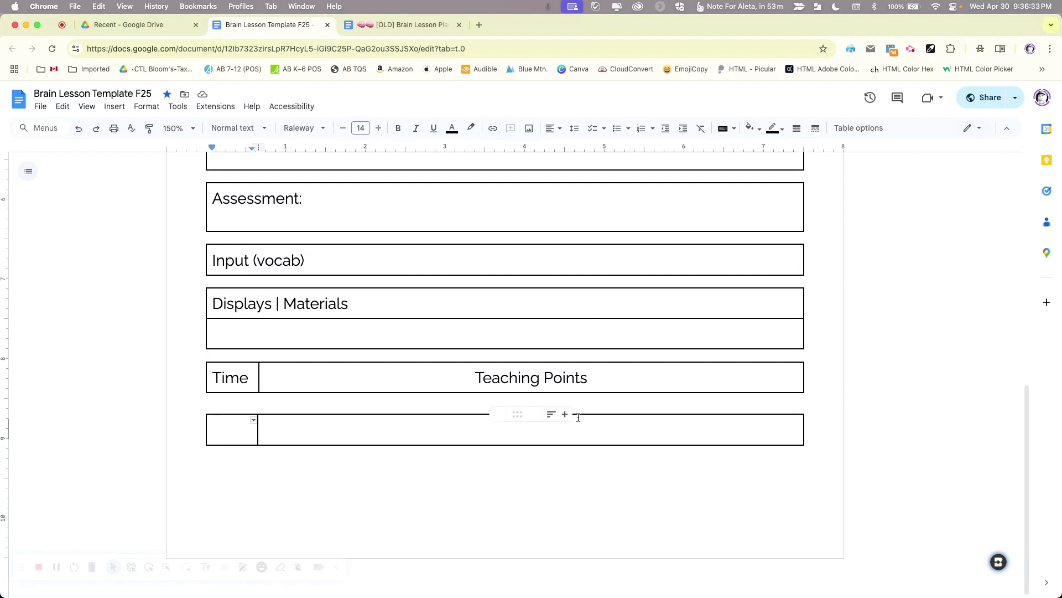
Step: Enter "Anticipatory Set (Hook)" in the wide cell of the new table
click(300, 429)
text(A)
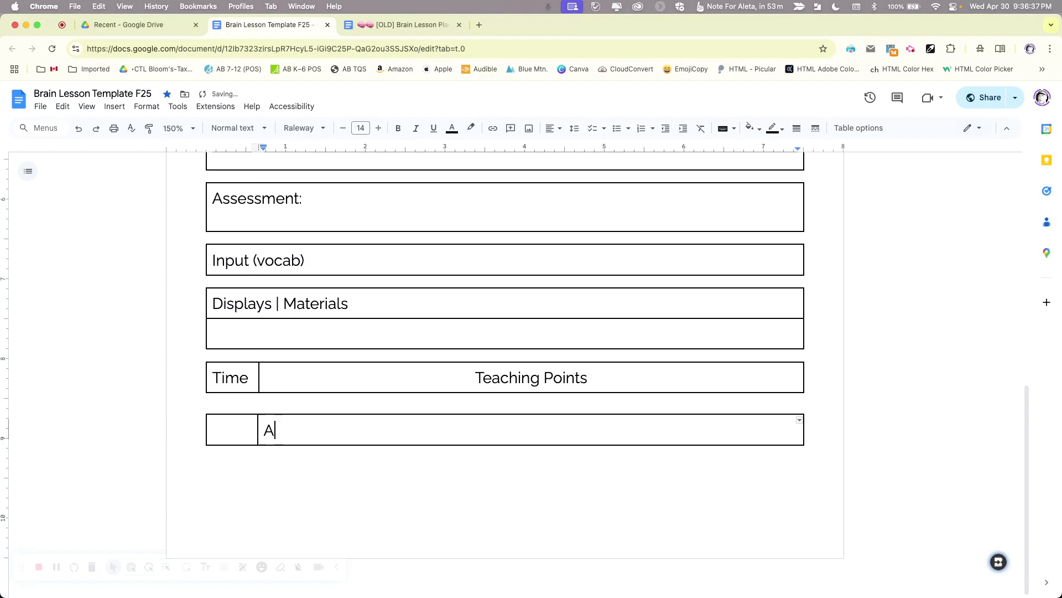
text(nticipatory Set)
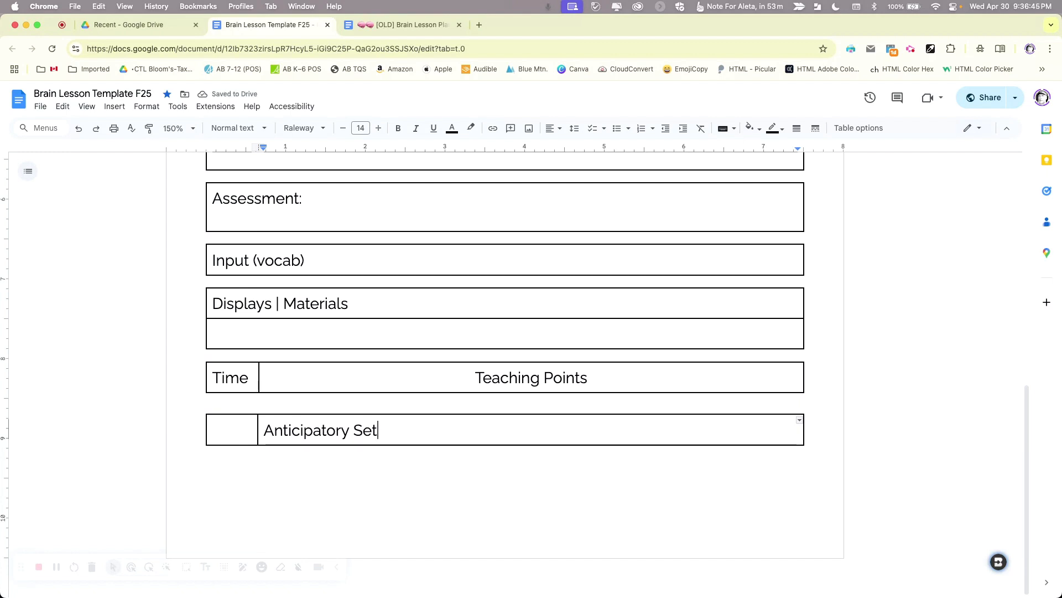
text((Hook))
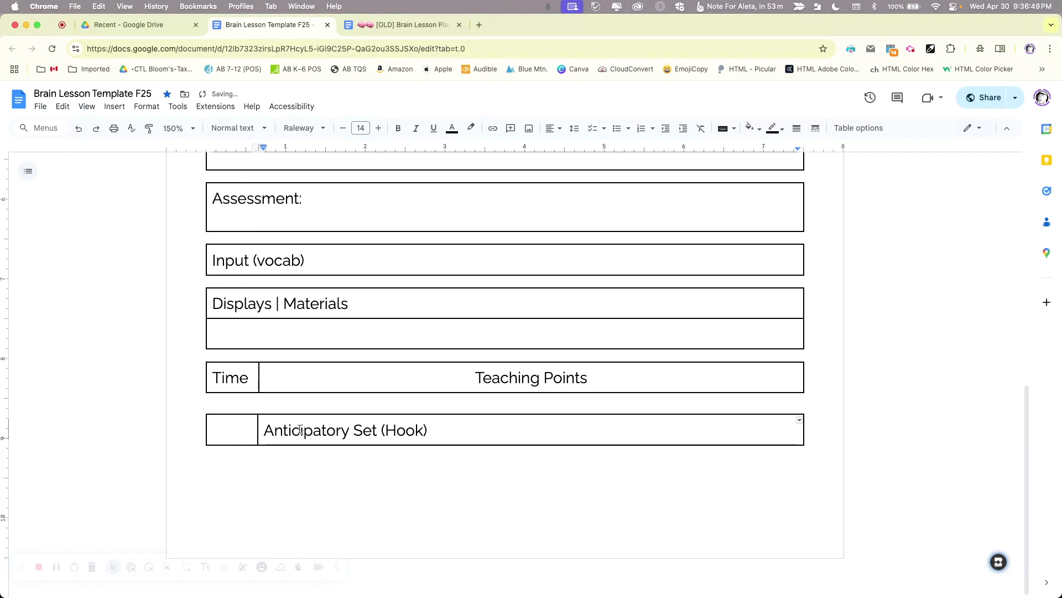
Step: Add blank space below Anticipatory Set (Hook) and enter "Chew (Activity)" in the same cell
key(Return)
key(Return)
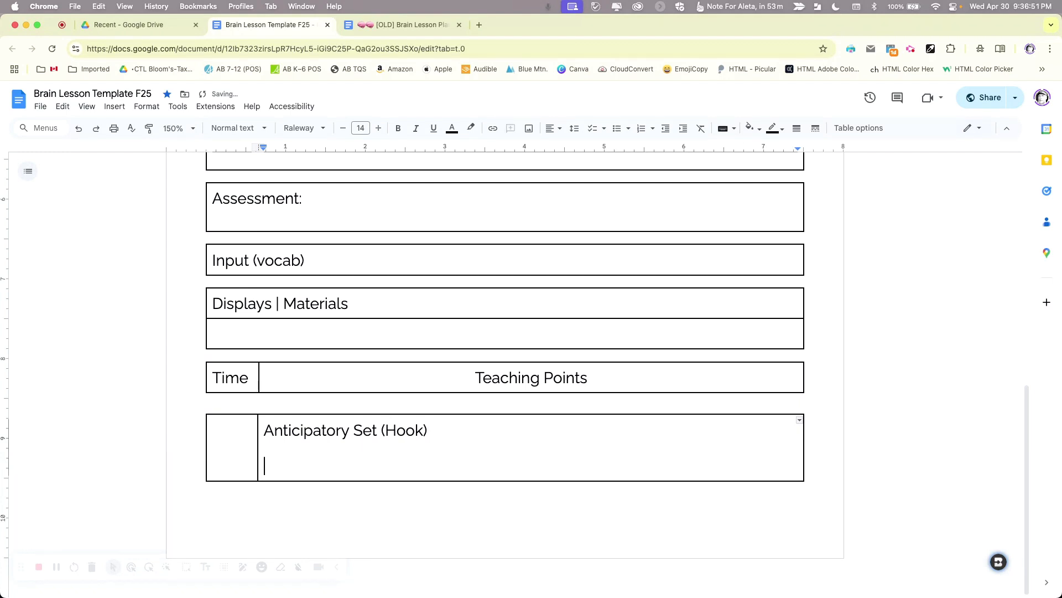
key(Return)
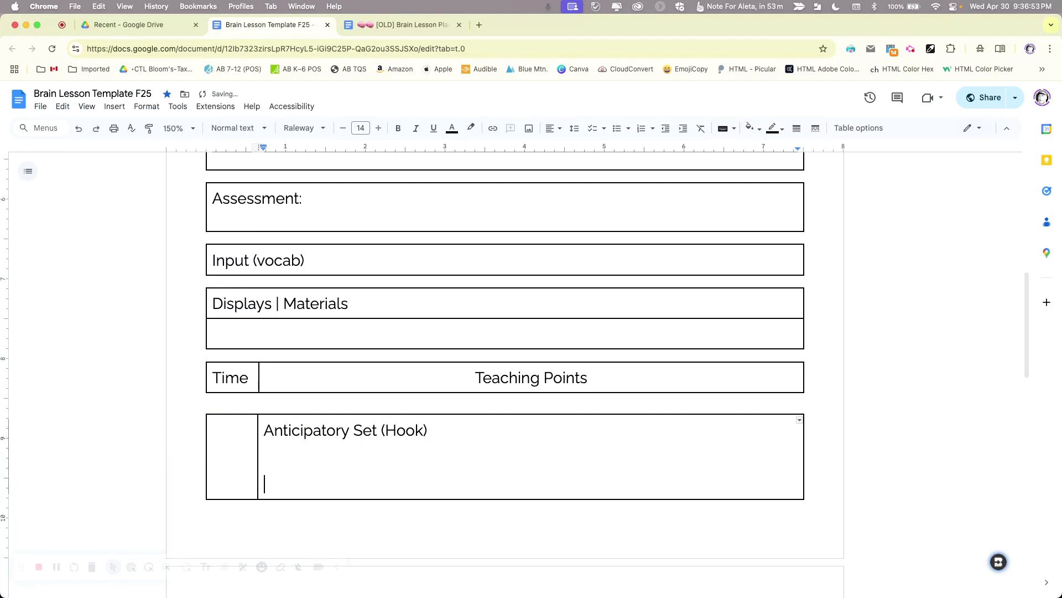
text(Chew (Activity)
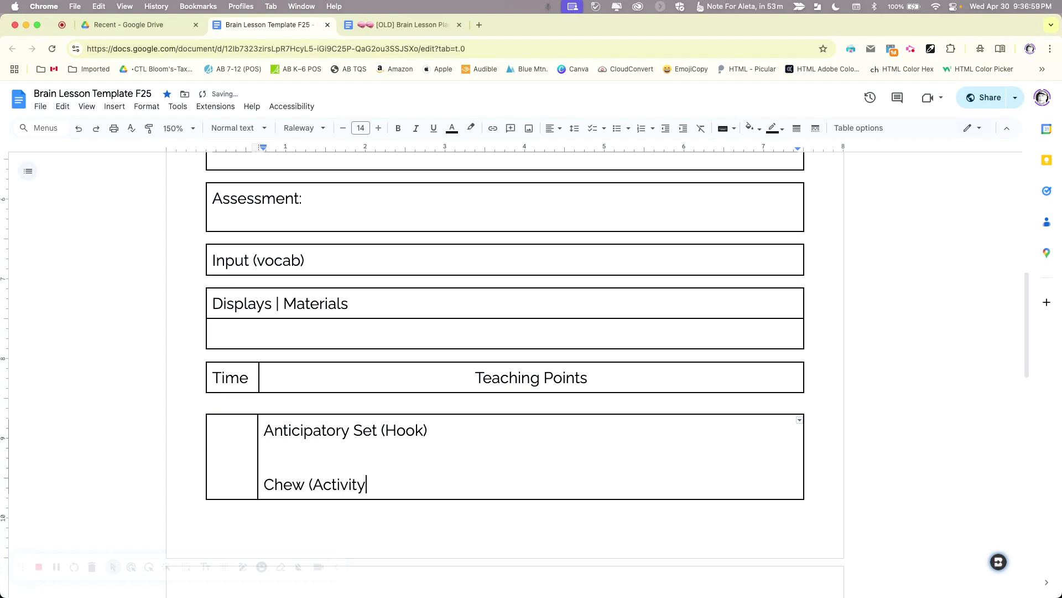
text())
scroll(372, 451, up, 1)
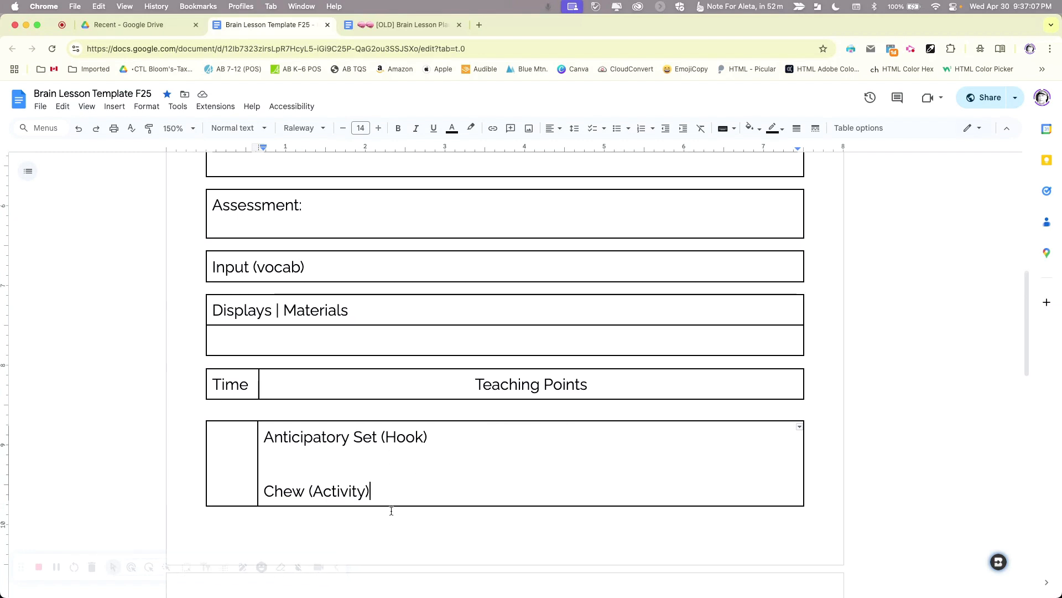
drag(373, 493, 254, 493)
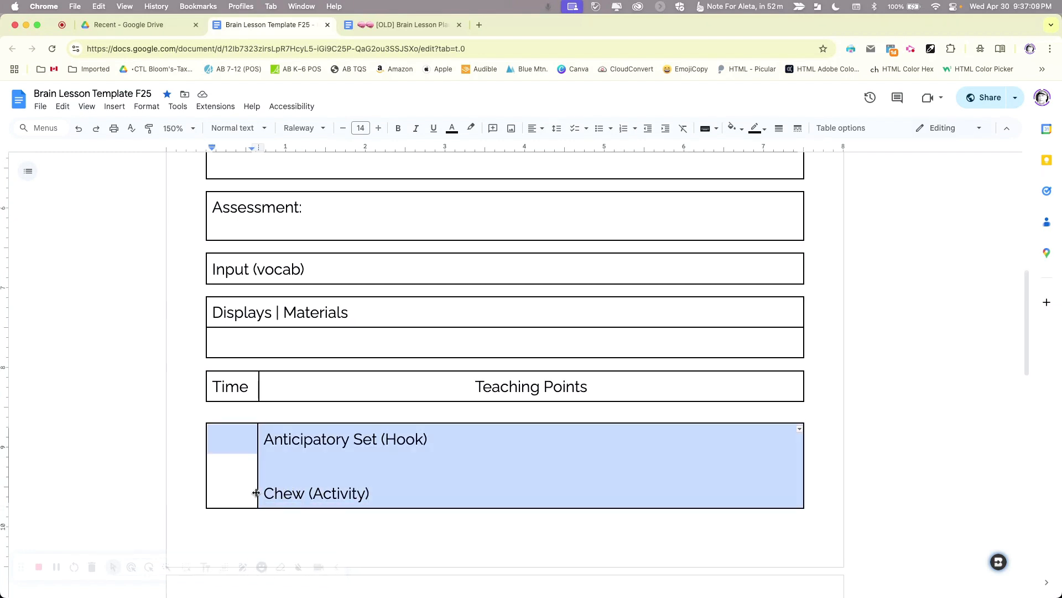
click(342, 493)
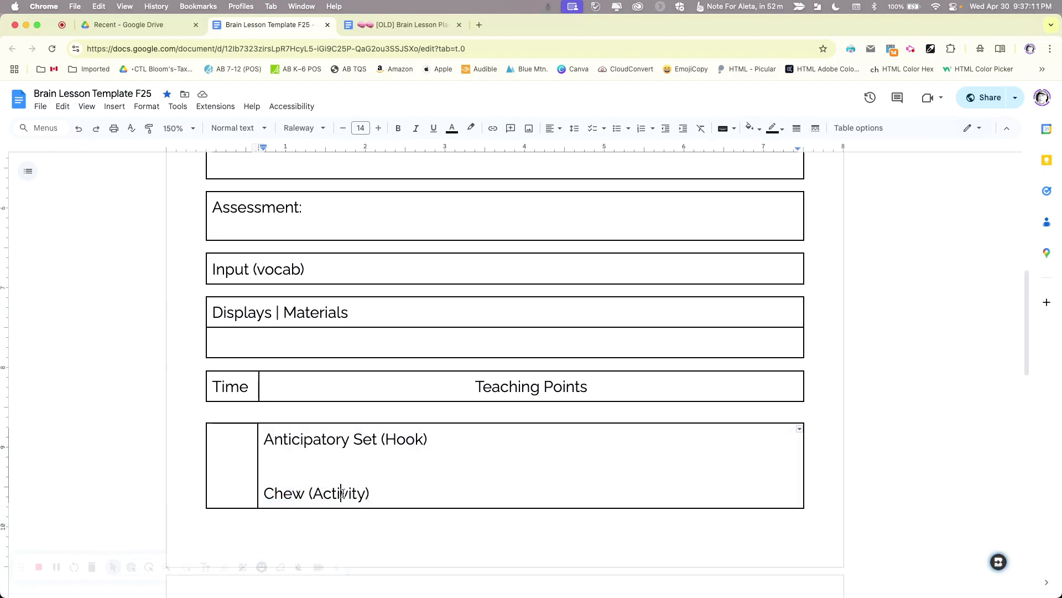
Step: Enter "7m 23s" as a sample time in the narrow cell beside Anticipatory Set and delete it again
click(220, 444)
text(7m)
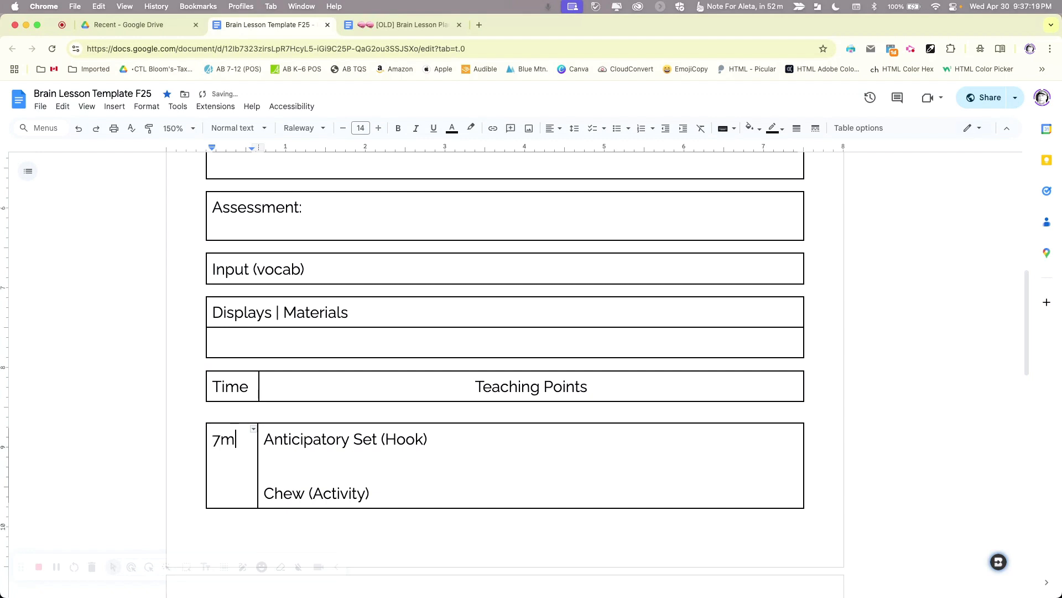
text(in)
key(BackSpace)
key(BackSpace)
key(BackSpace)
text(m 23s)
scroll(645, 363, up, 6)
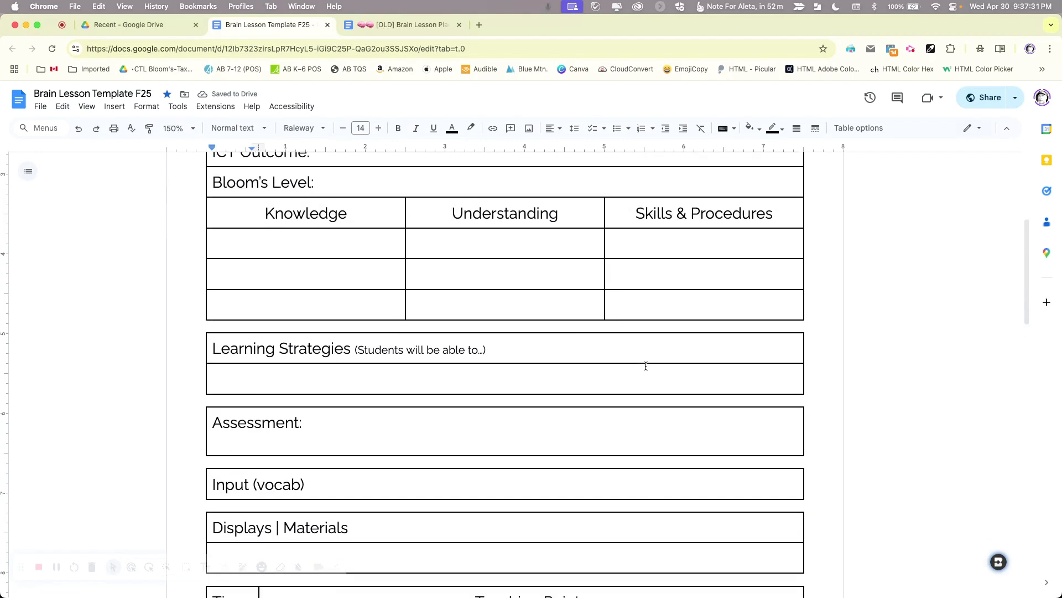
scroll(648, 364, up, 2)
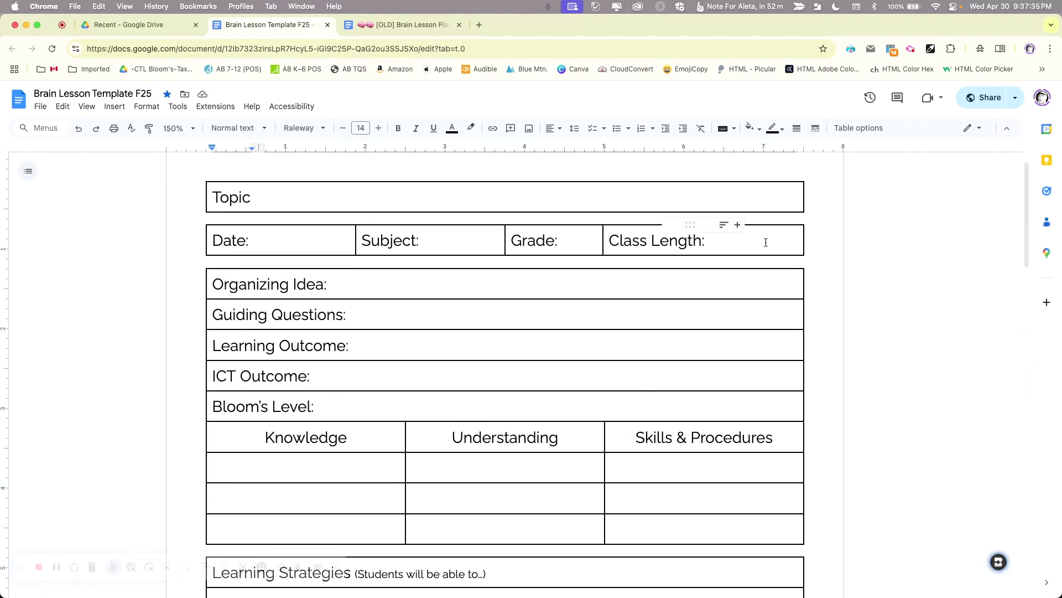
scroll(765, 242, down, 8)
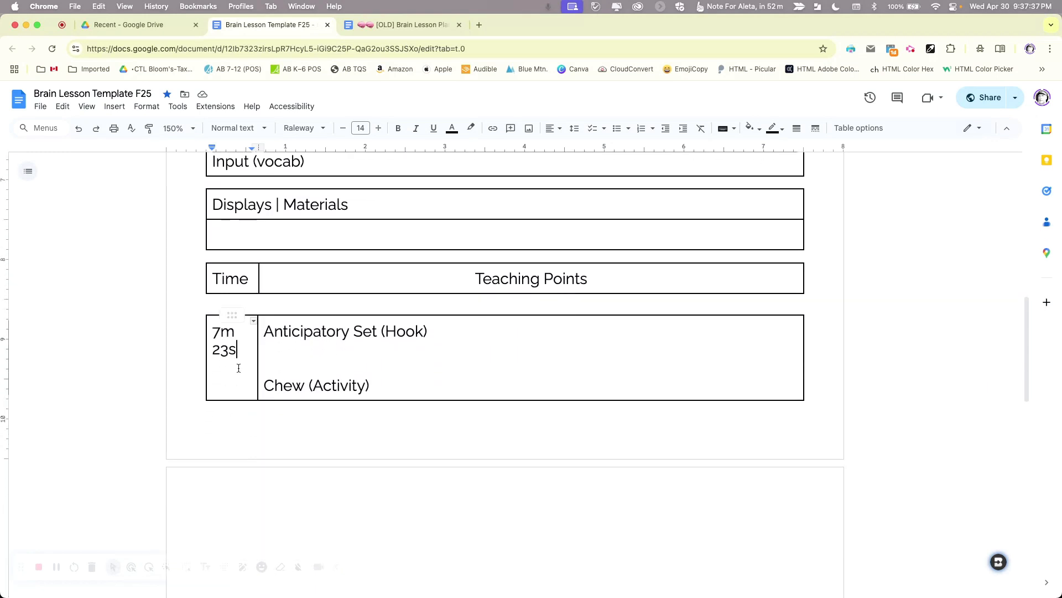
drag(238, 350, 212, 332)
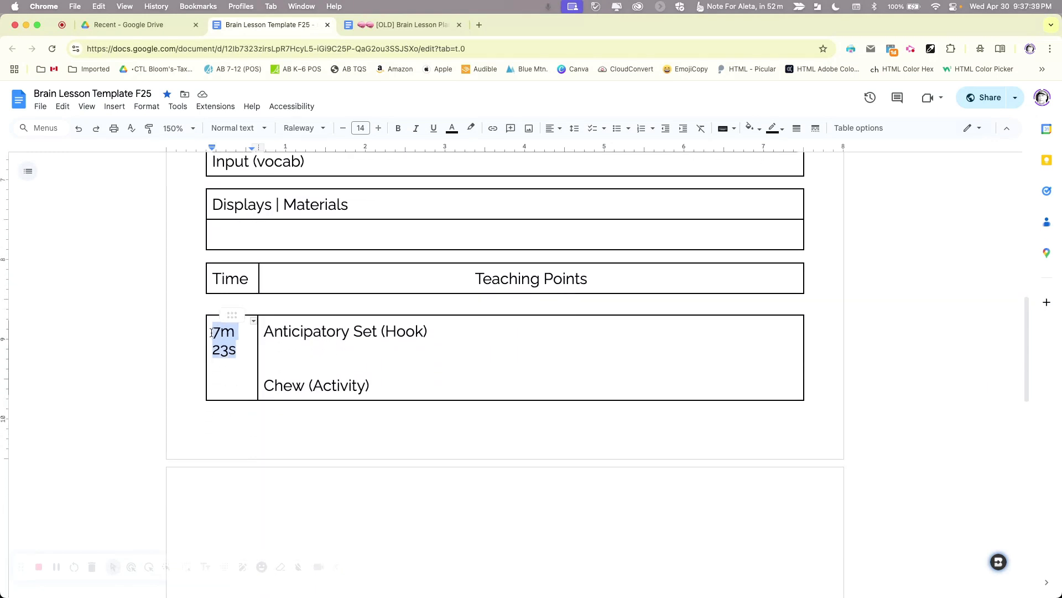
key(BackSpace)
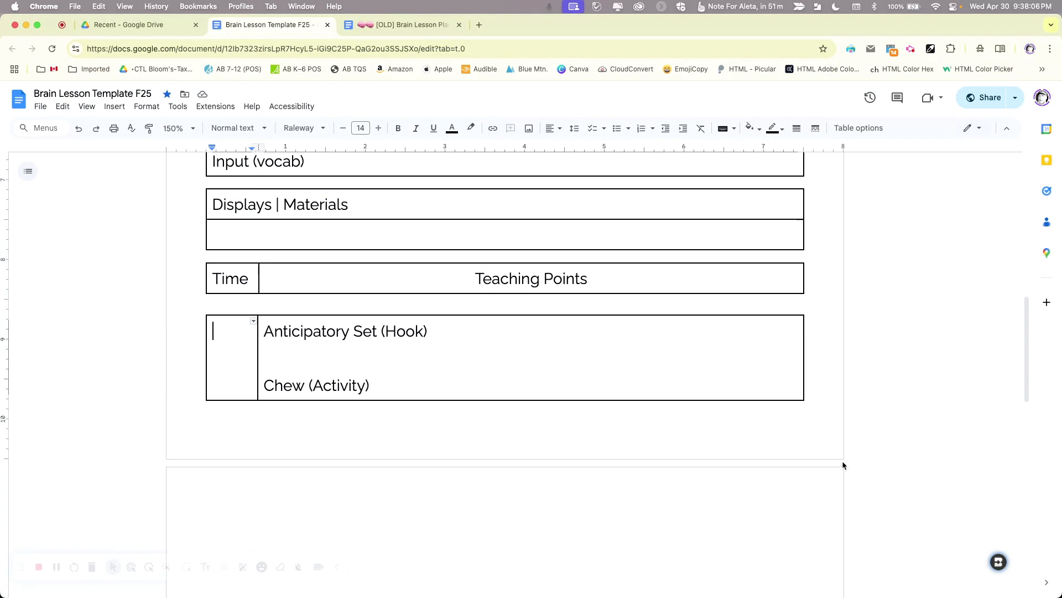
Step: Open the first page's footer for editing and enter the teacher's name
click(86, 106)
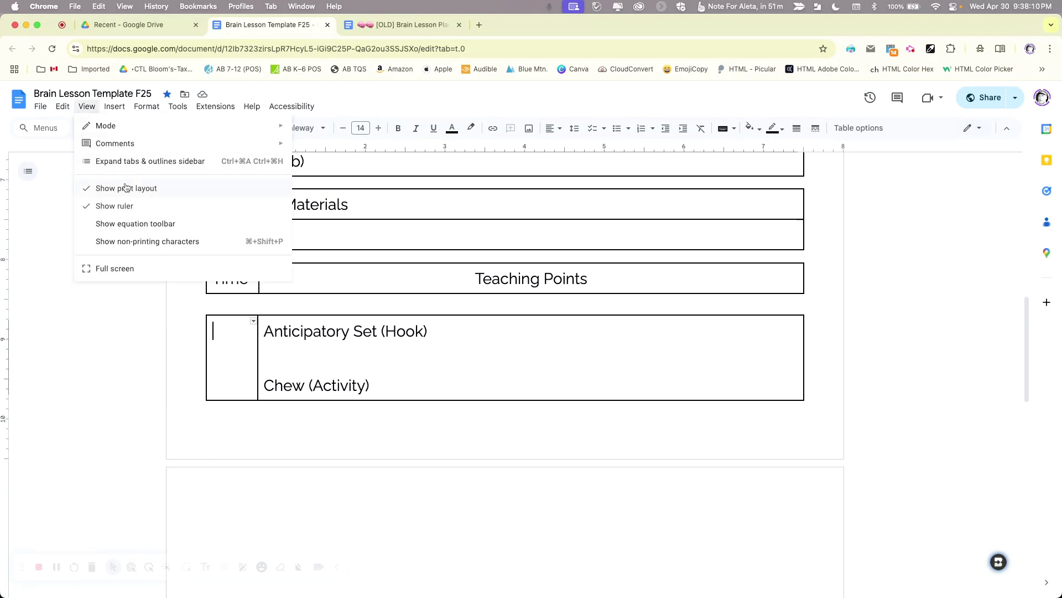
click(944, 374)
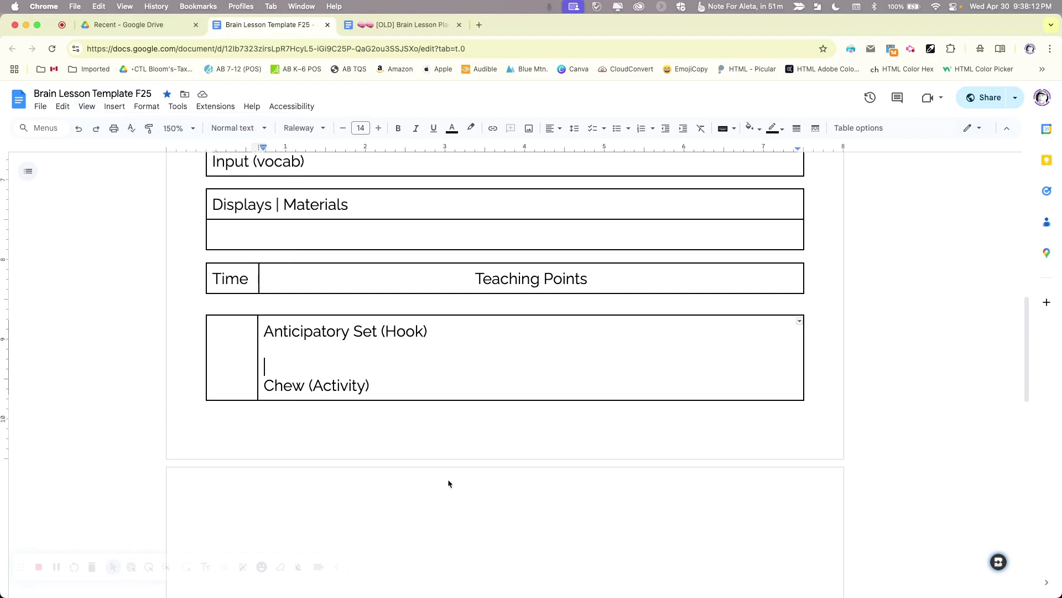
click(255, 453)
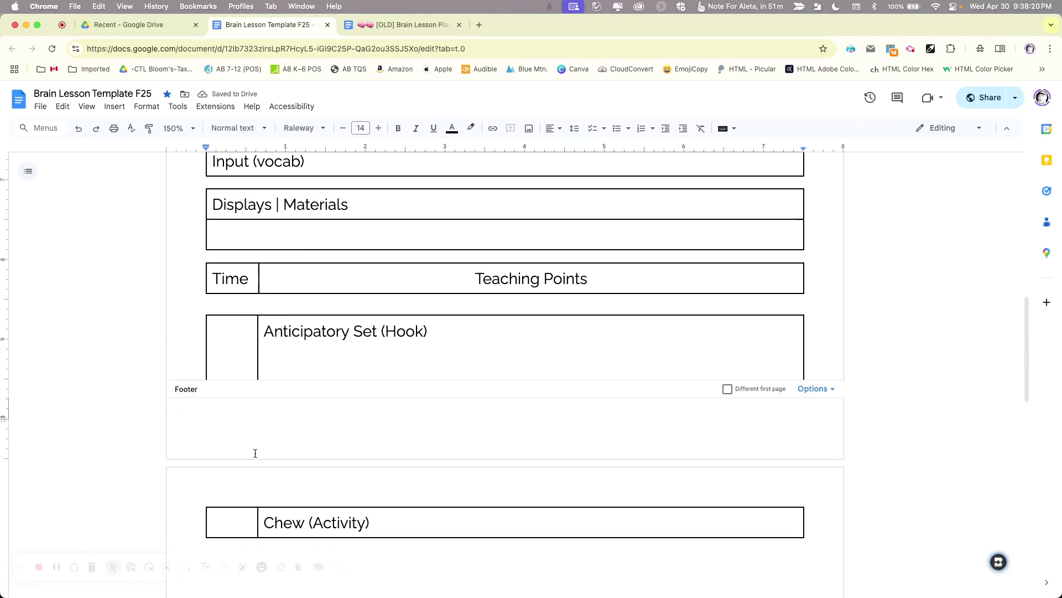
text(Mr. McD.)
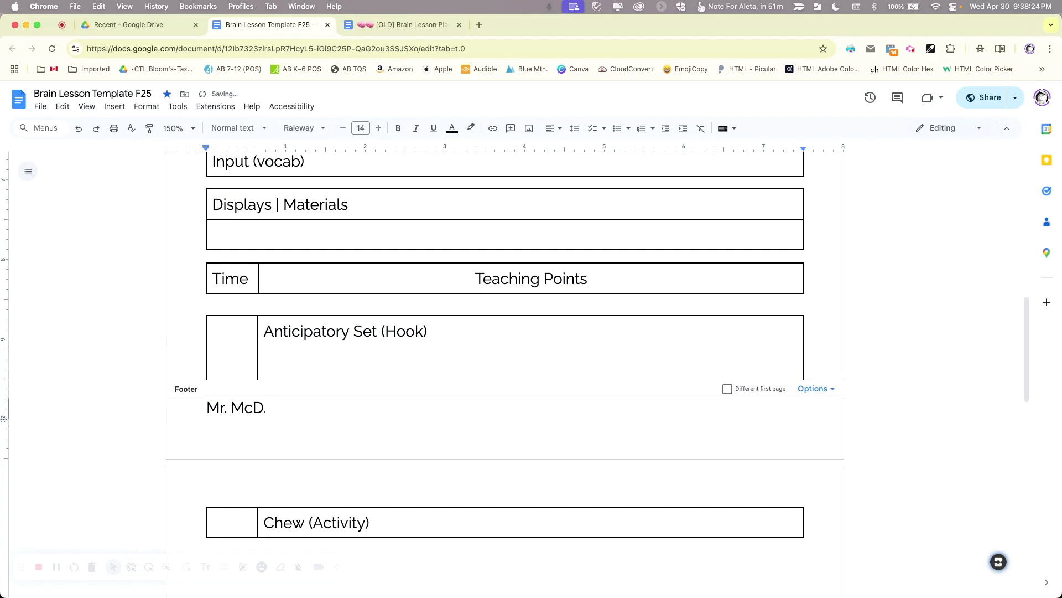
scroll(269, 458, down, 1)
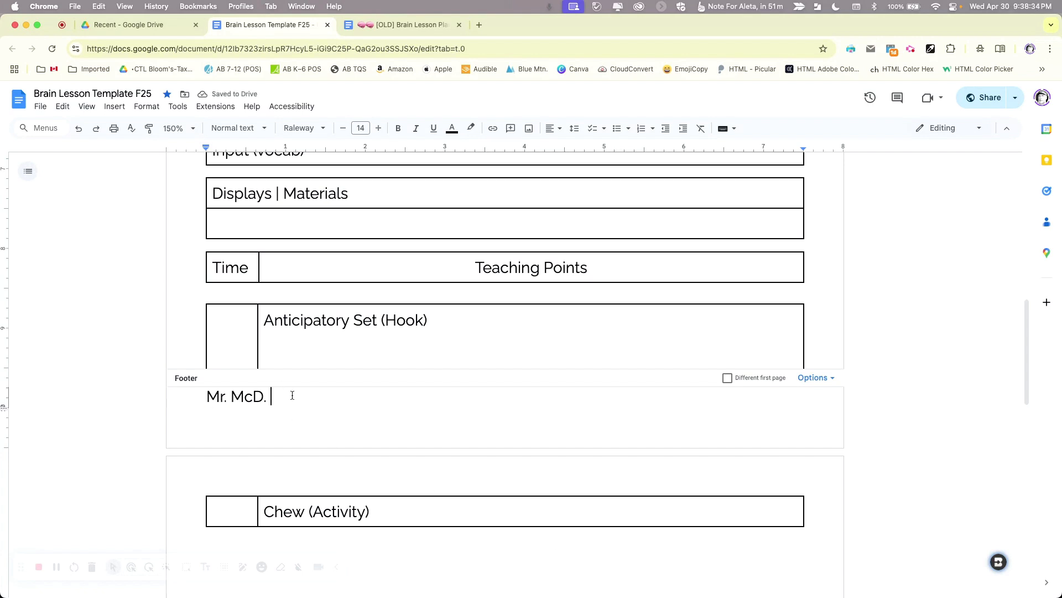
Step: Insert a footer page number, numbered from the first page, after the teacher's name
click(112, 108)
mouse_move(149, 423)
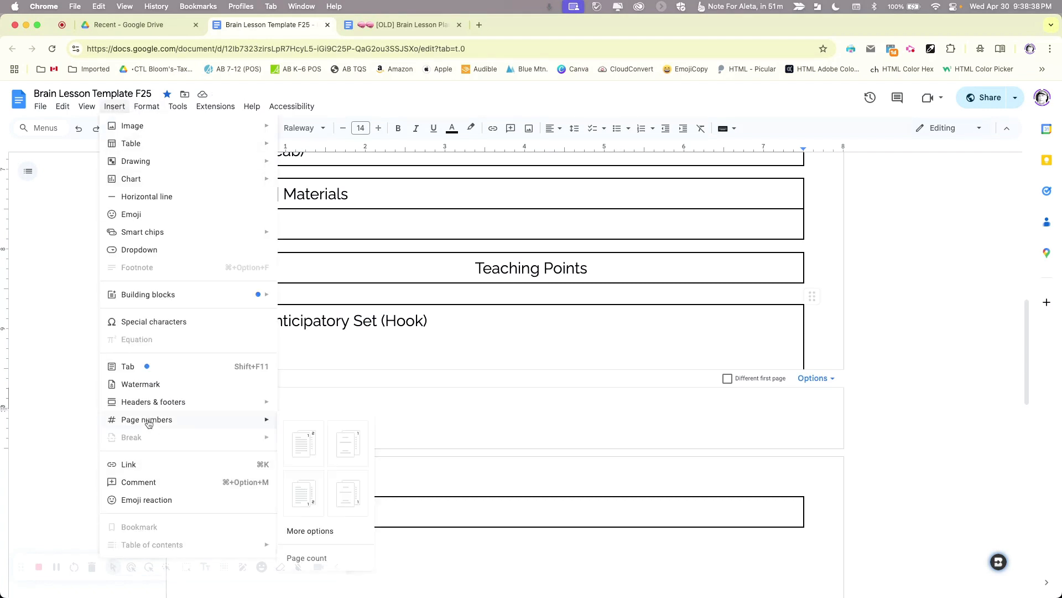
click(307, 493)
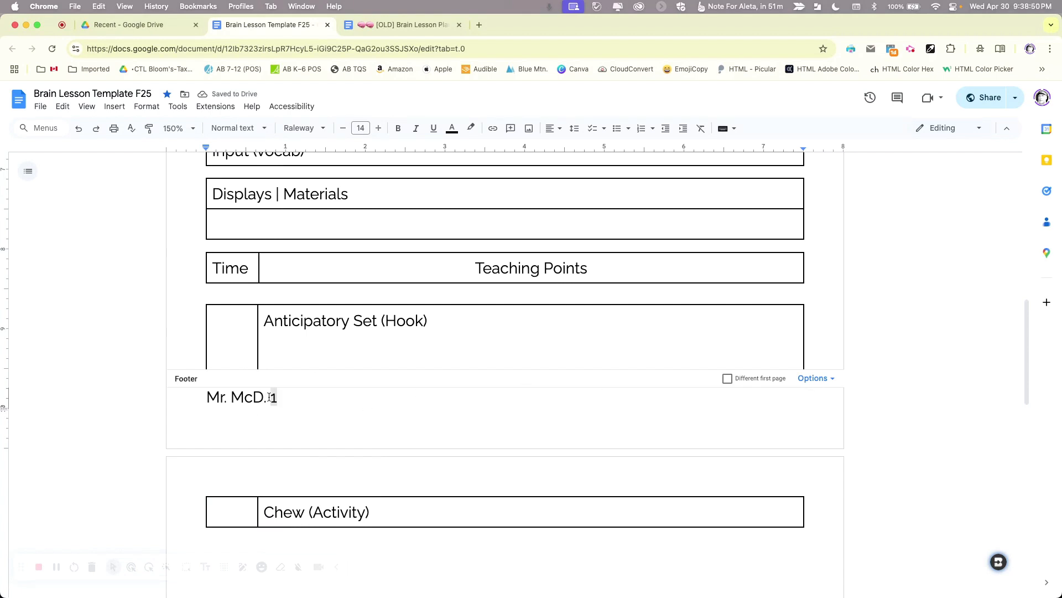
Step: Set the font size of the whole footer line, including the page number, to 8
drag(206, 396, 274, 397)
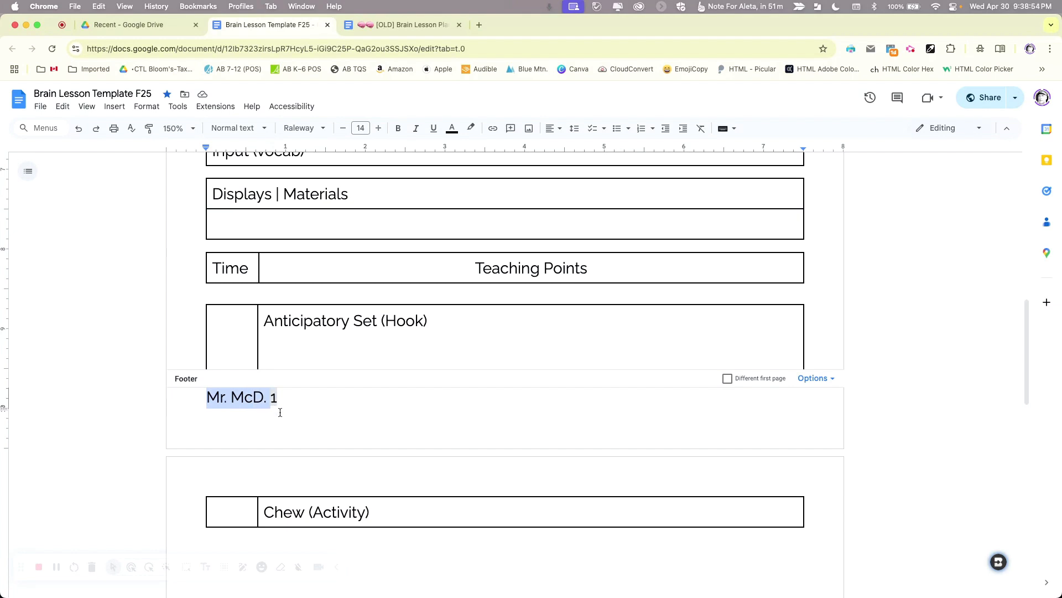
click(360, 128)
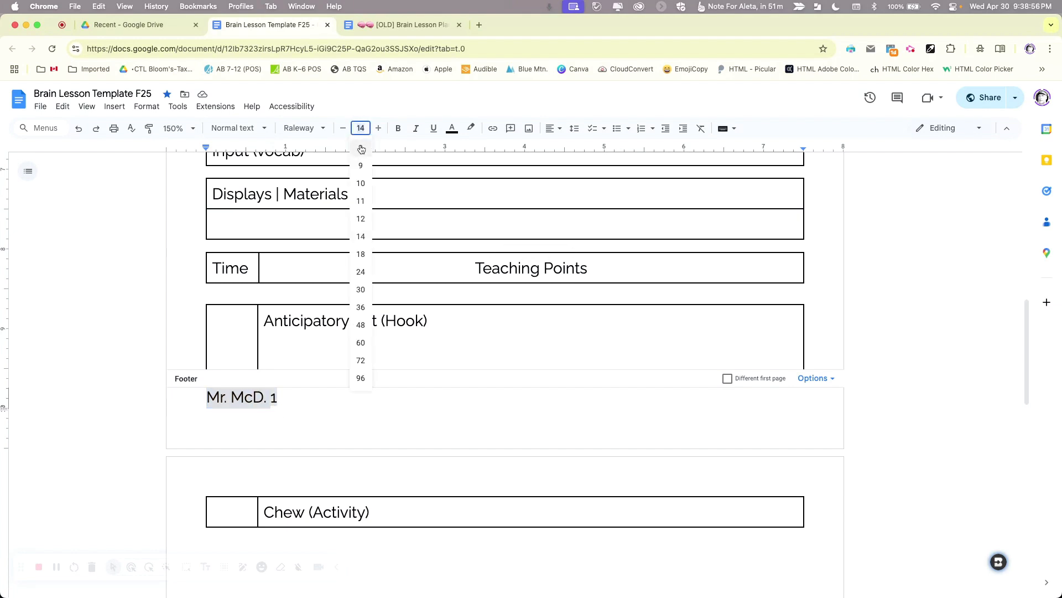
click(361, 149)
click(206, 398)
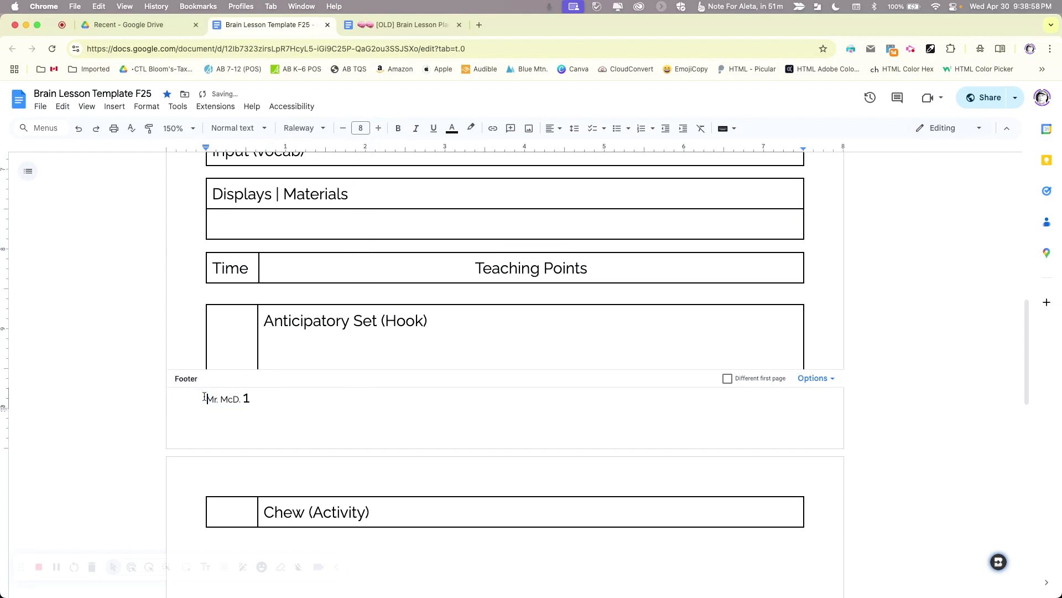
drag(206, 399, 316, 396)
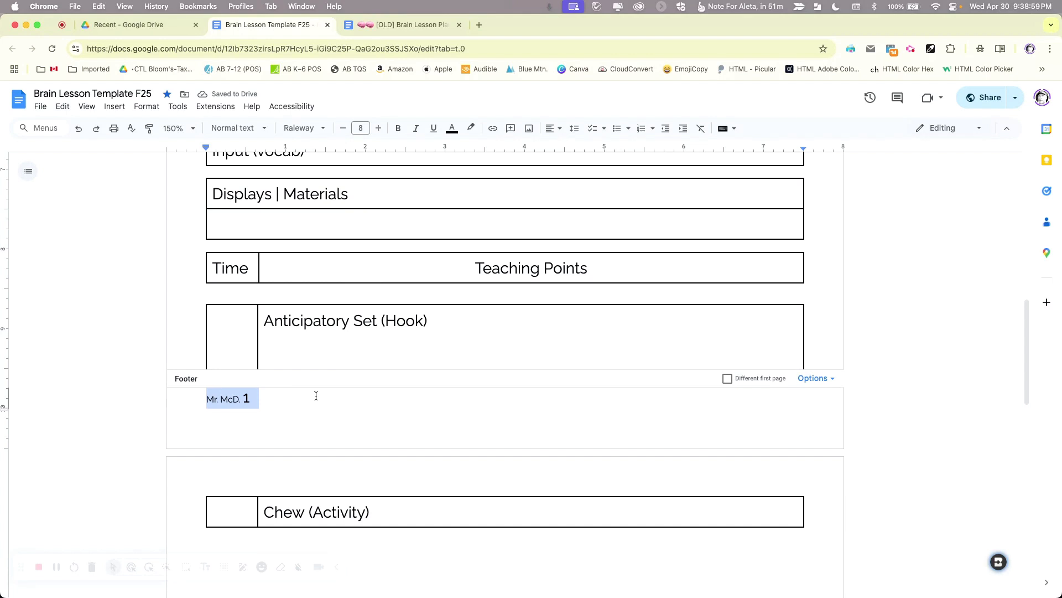
click(360, 127)
click(362, 153)
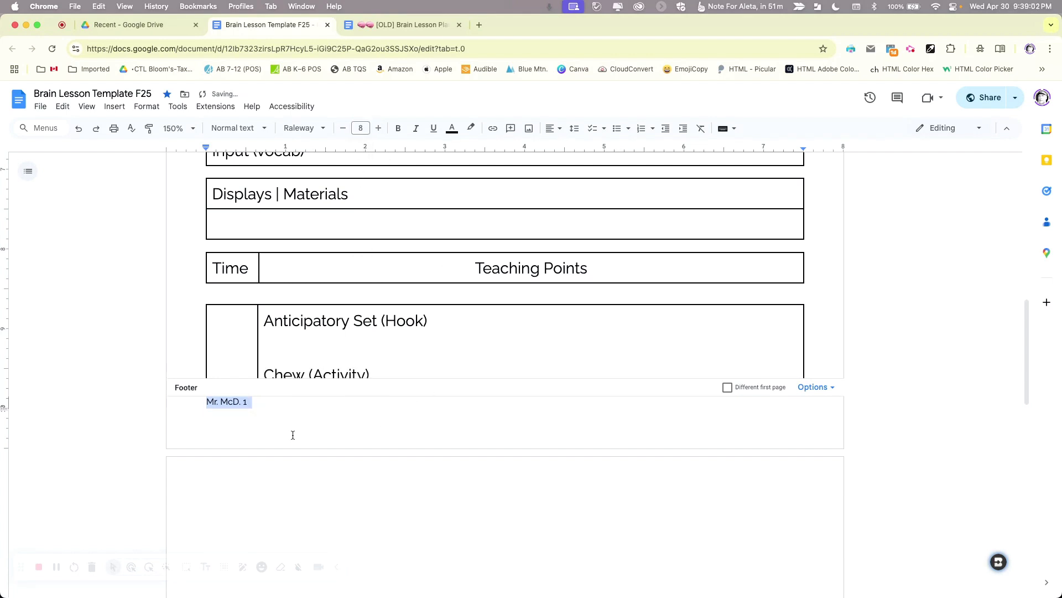
click(300, 129)
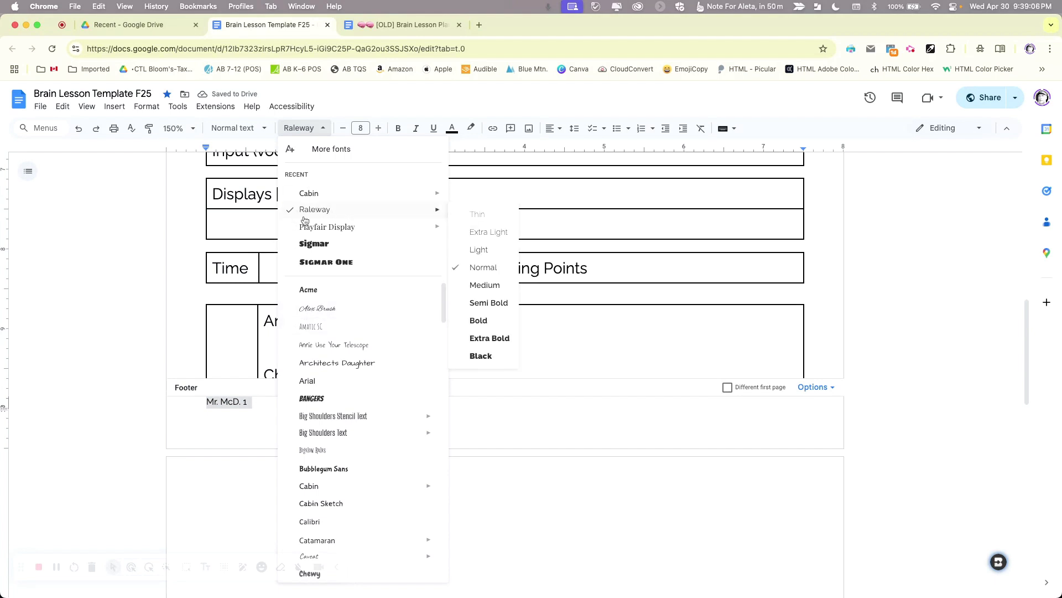
click(393, 102)
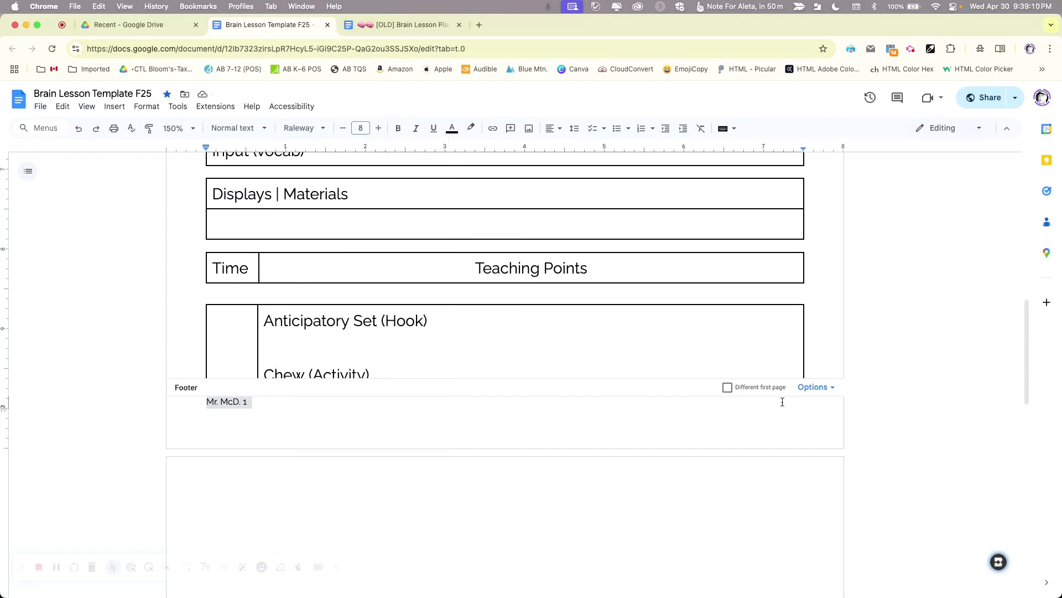
Step: Move the footer page number away from the teacher's name to the far end of the same line, keeping it on one line, and leave the footer
click(244, 402)
key(Tab)
key(Tab)
key(Tab)
key(Tab)
key(Tab)
key(Tab)
key(Tab)
key(Tab)
key(Tab)
key(Tab)
key(Tab)
key(Tab)
key(Tab)
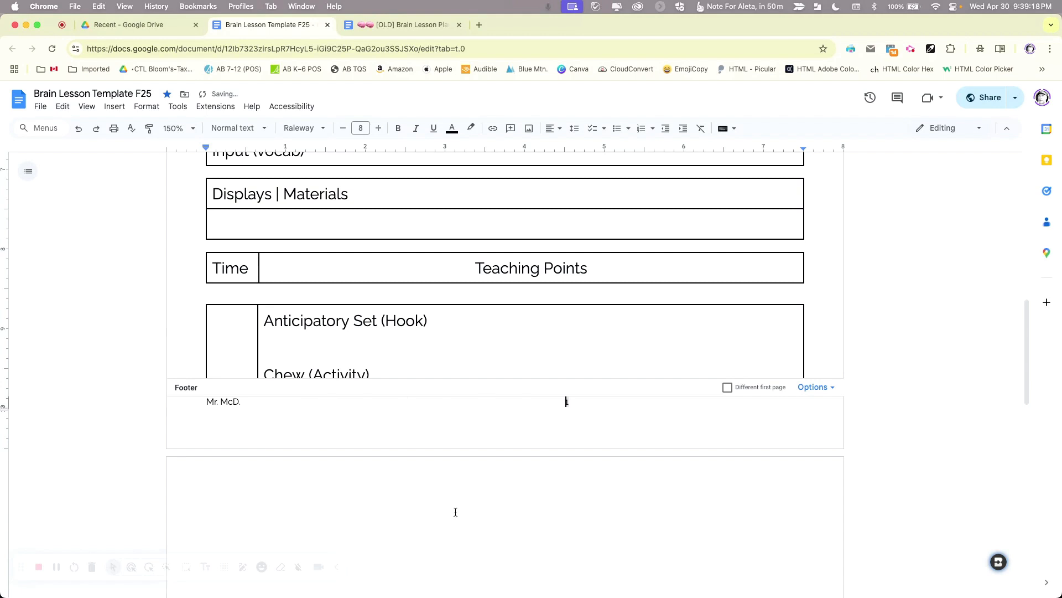
key(Tab)
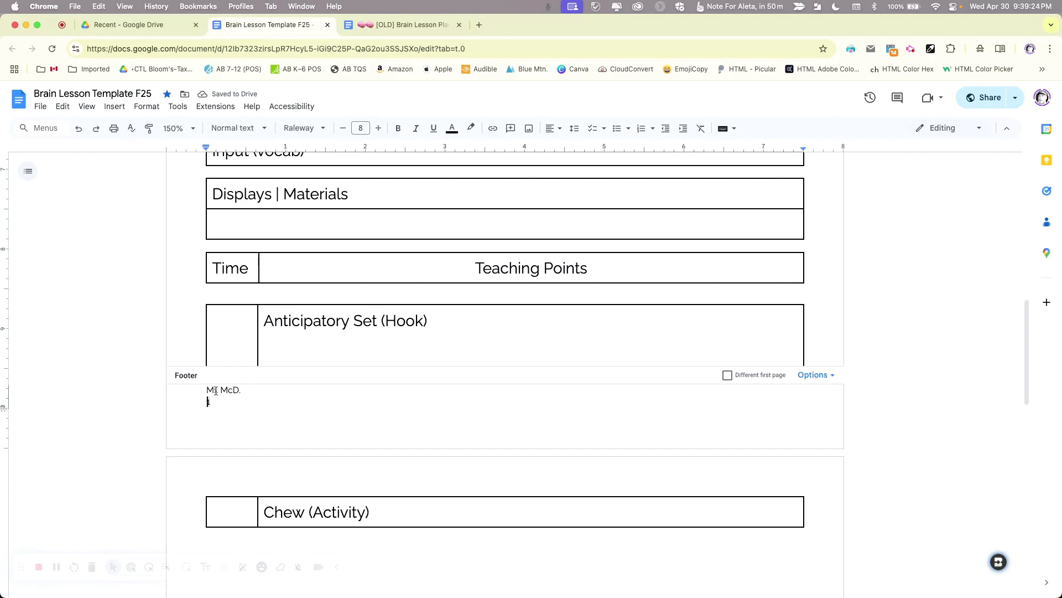
key(BackSpace)
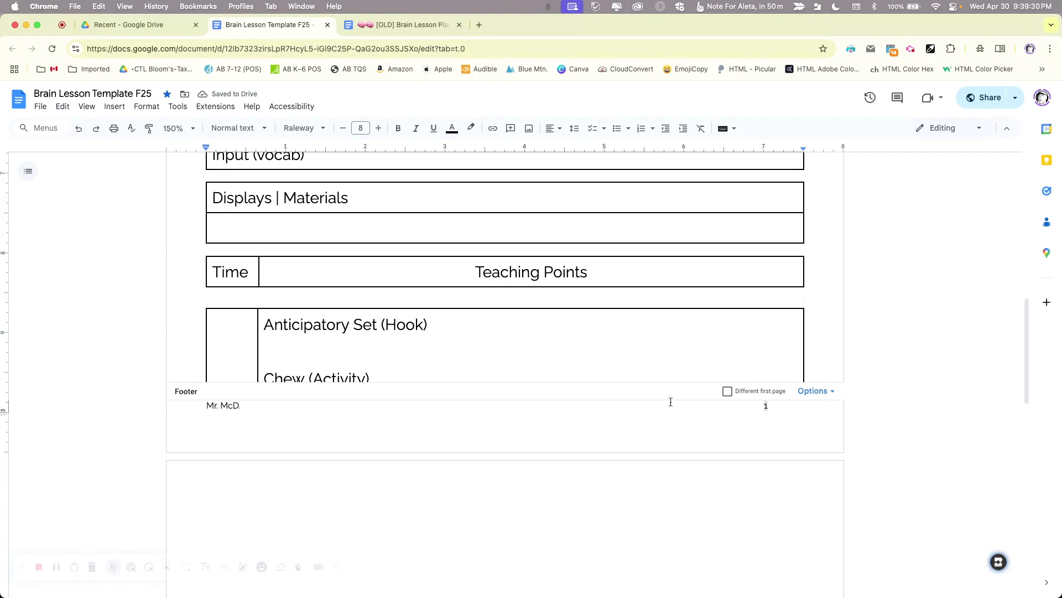
click(507, 297)
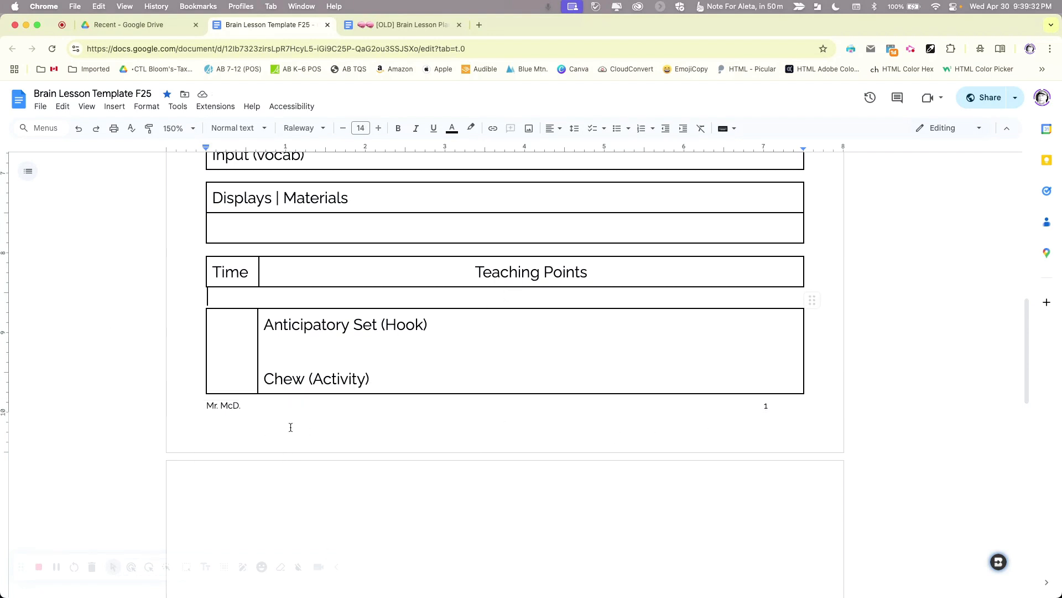
Step: Set the blank line between the Time | Teaching Points table and the Anticipatory Set table to font size 8
scroll(510, 424, down, 8)
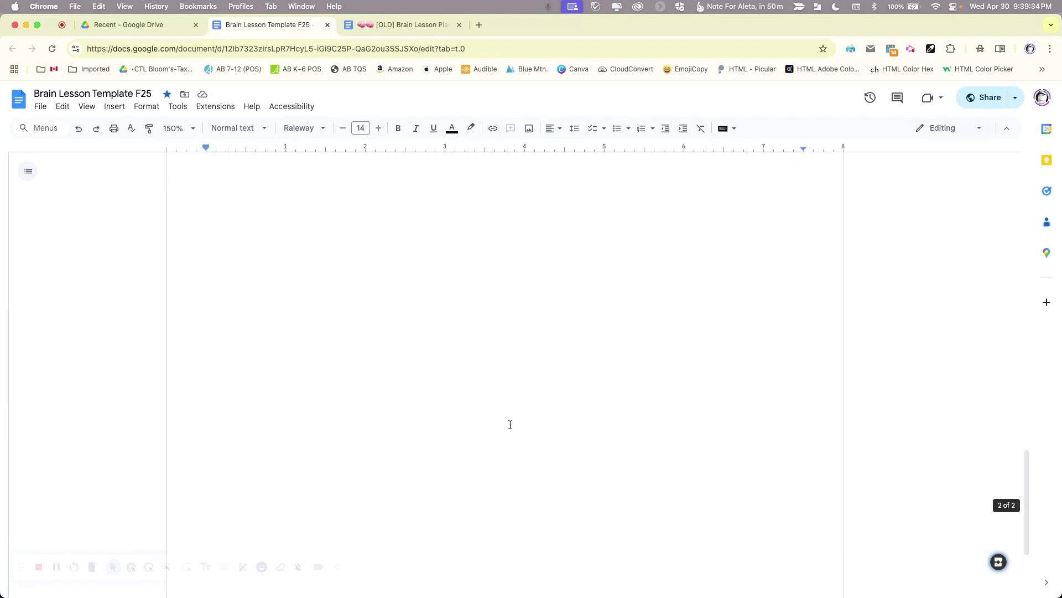
scroll(510, 424, down, 3)
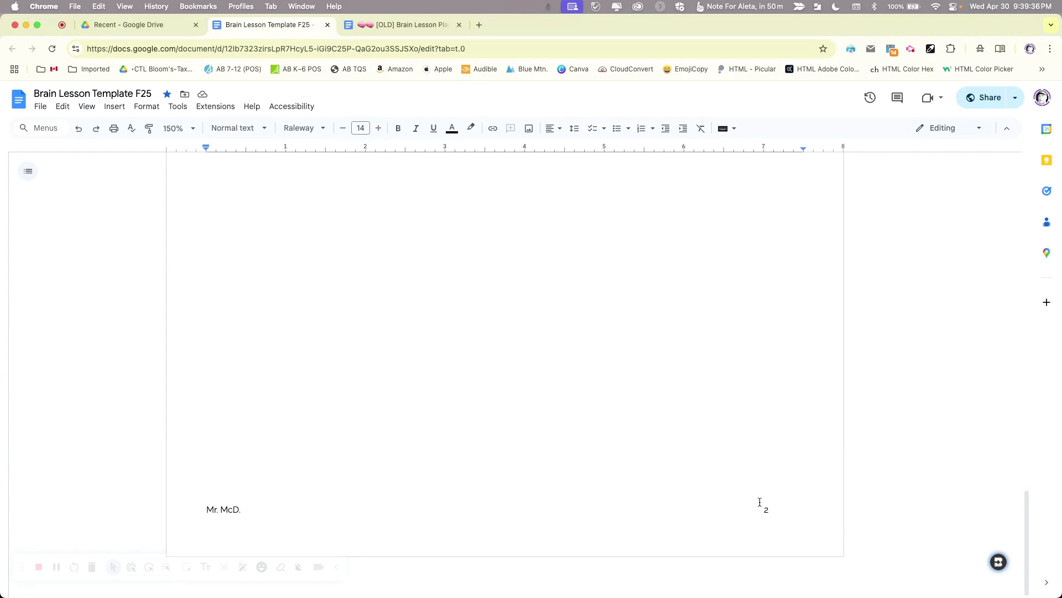
scroll(758, 500, up, 15)
scroll(562, 465, down, 6)
scroll(562, 465, up, 2)
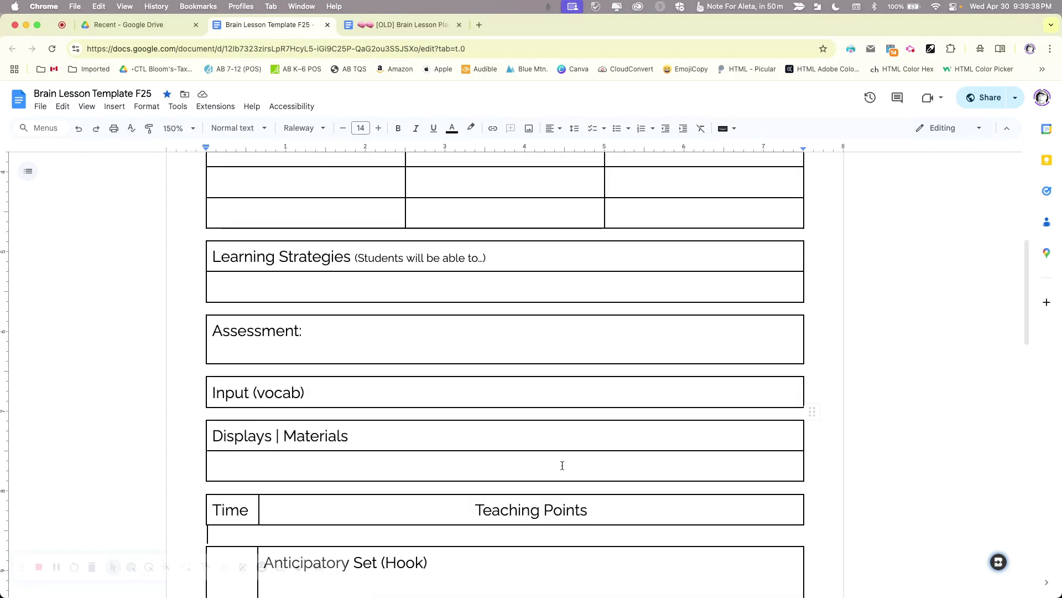
scroll(562, 466, down, 3)
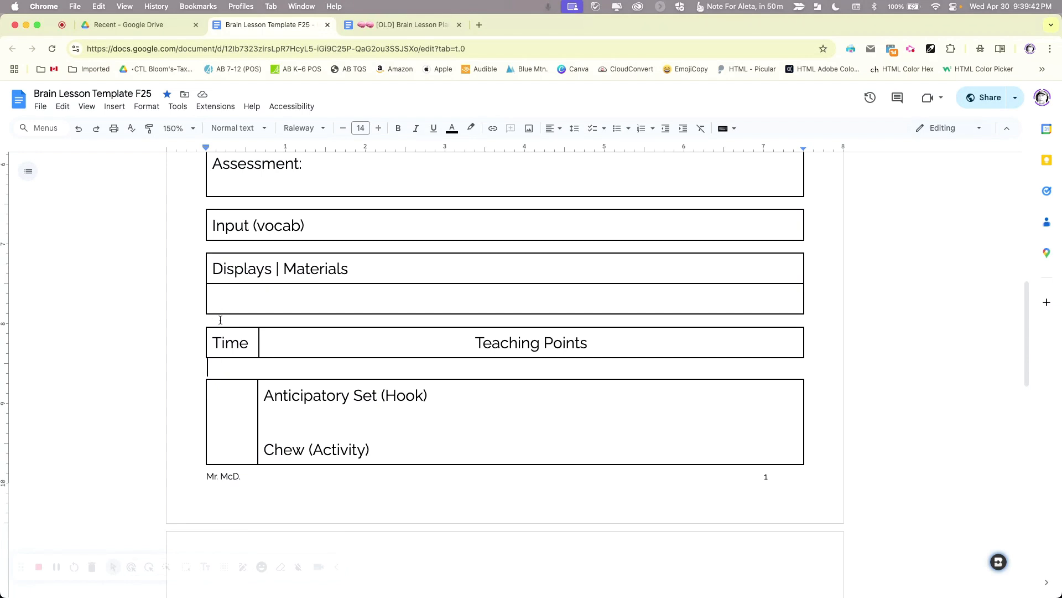
double_click(245, 369)
click(358, 128)
click(361, 146)
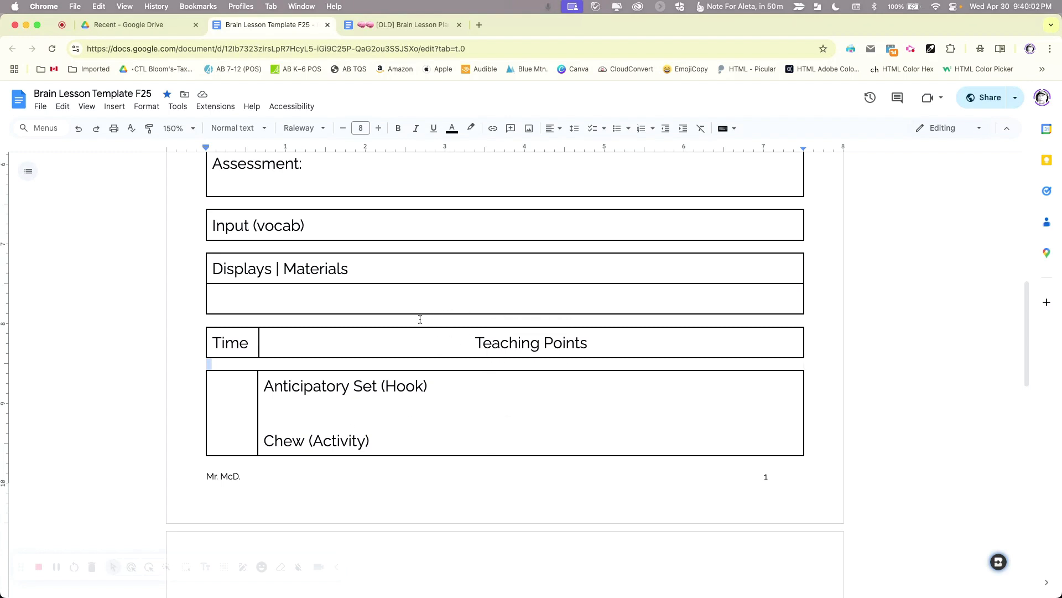
click(443, 319)
Step: Add blank lines below Anticipatory Set (Hook) in its cell and delete them again
scroll(431, 429, down, 1)
scroll(431, 428, down, 3)
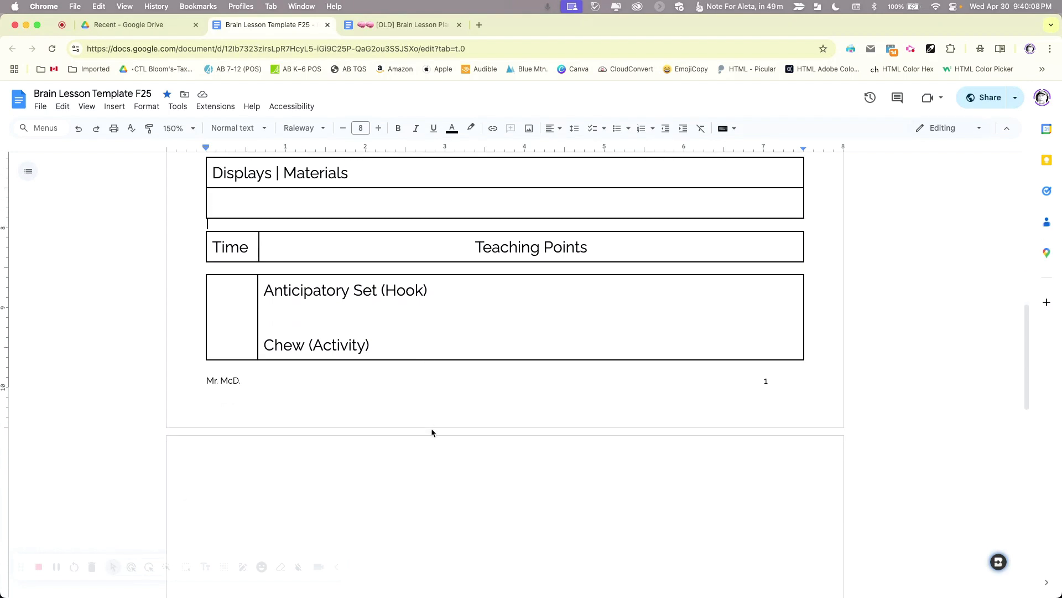
scroll(431, 434, down, 2)
click(429, 441)
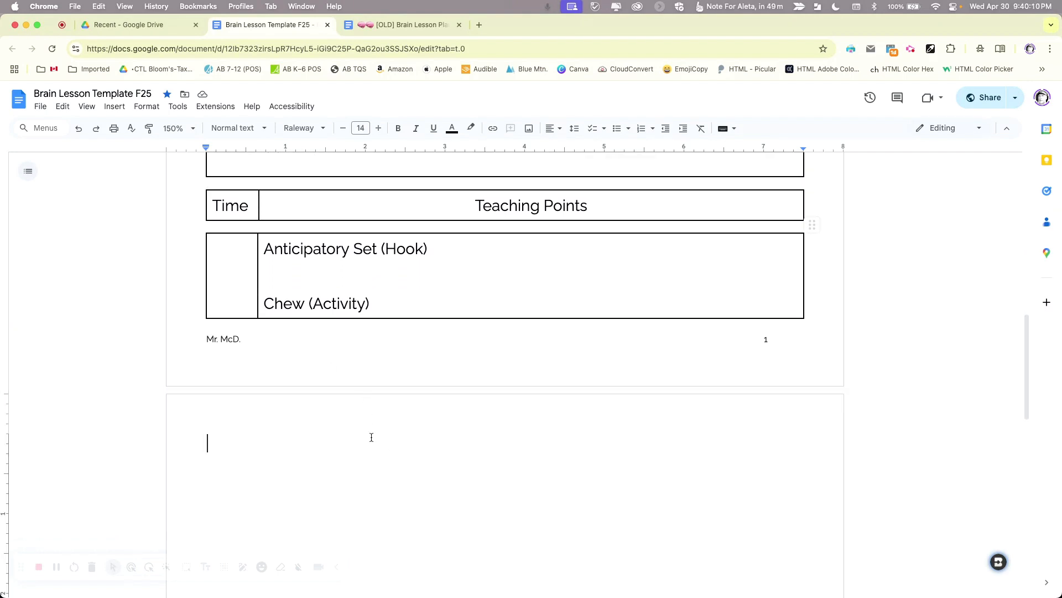
double_click(329, 273)
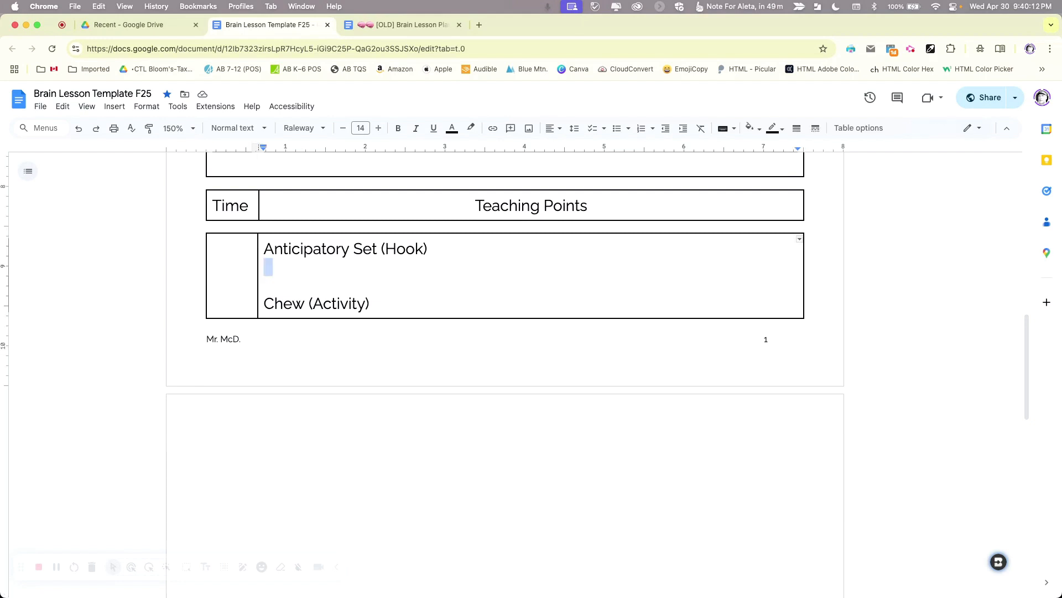
key(Return)
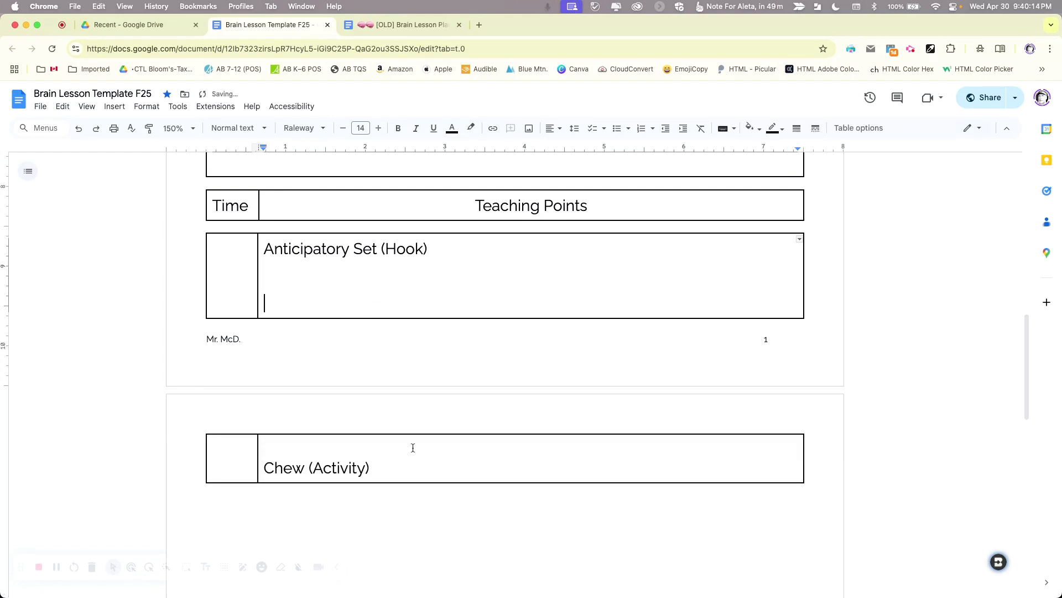
key(BackSpace)
key(BackSpace)
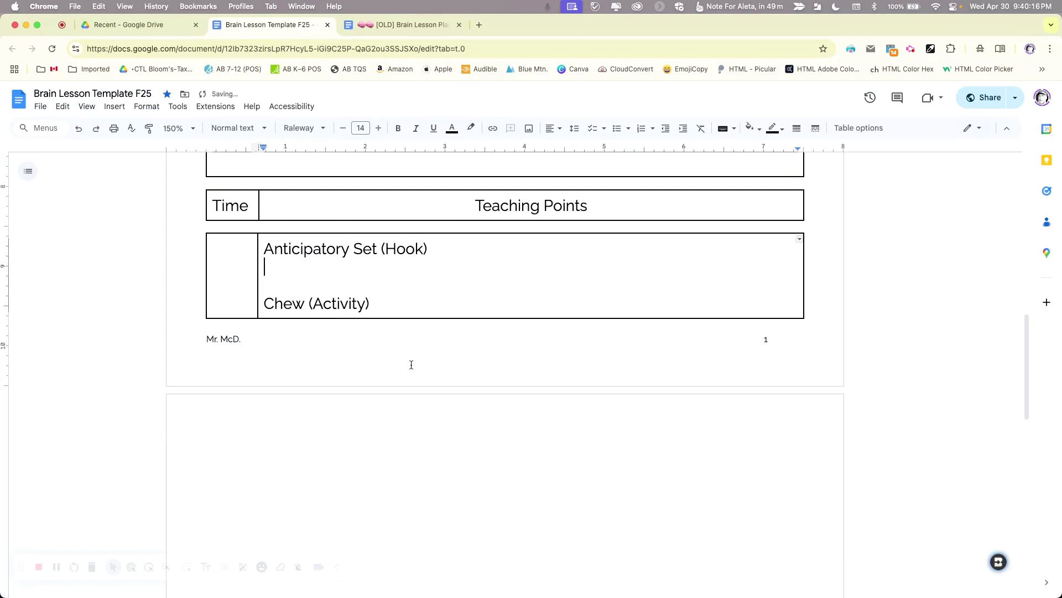
click(301, 227)
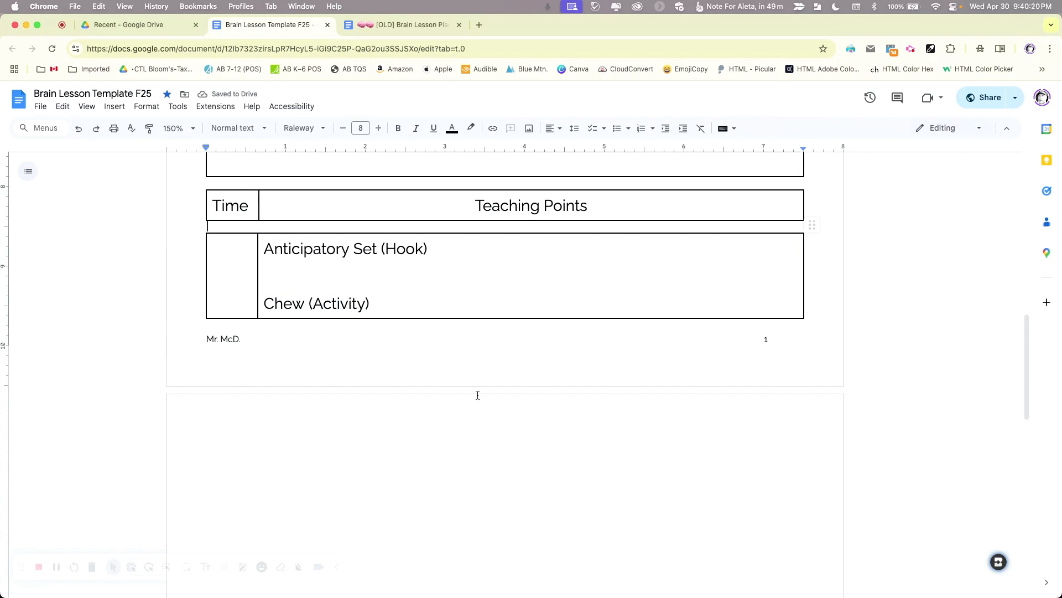
Step: Insert a table with two columns and one row at the start of the second page
click(403, 420)
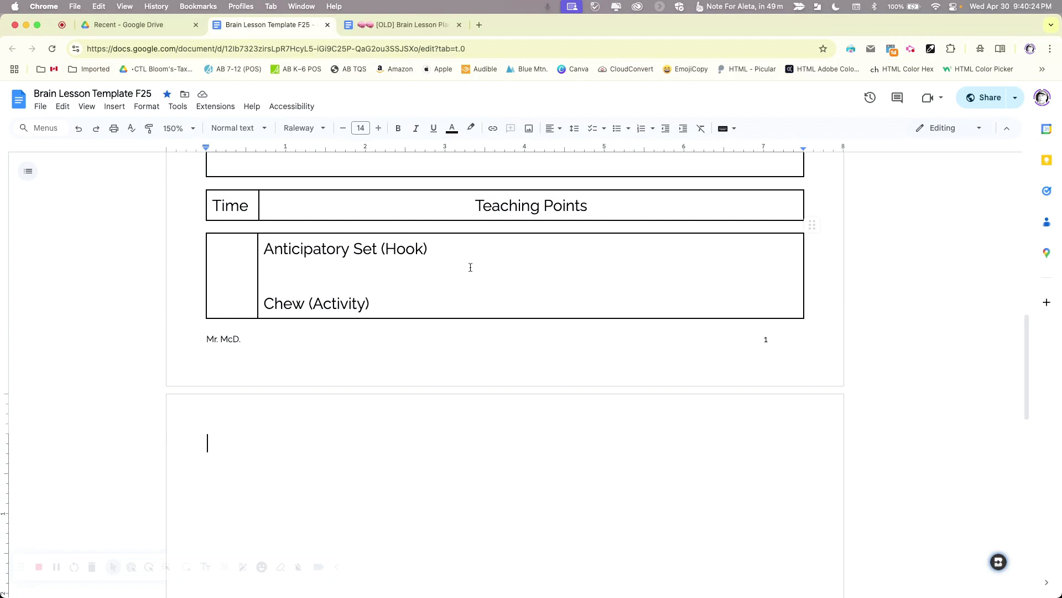
scroll(589, 269, down, 1)
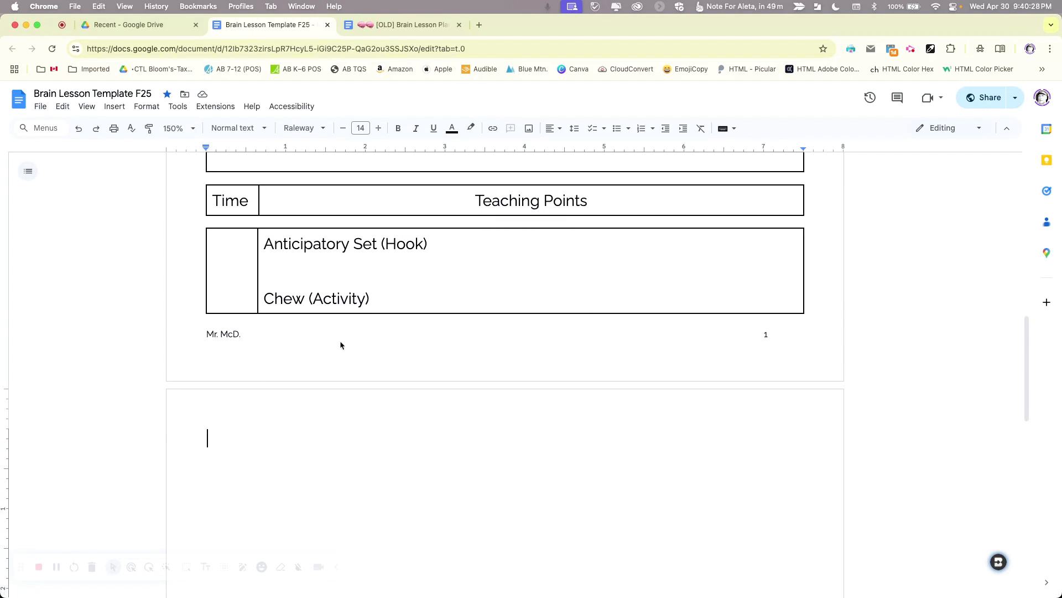
scroll(430, 260, down, 1)
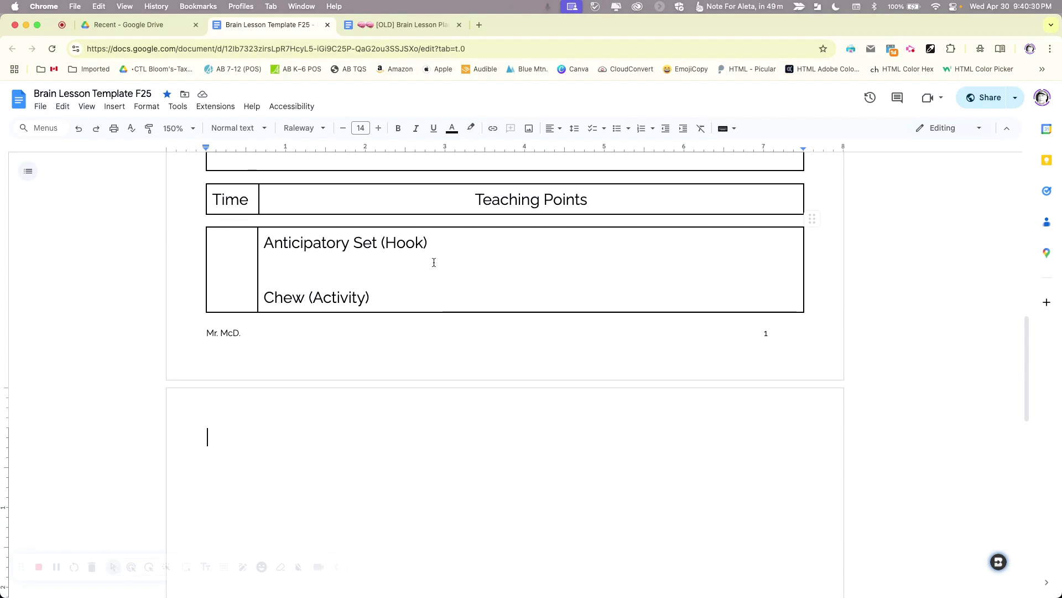
scroll(433, 263, up, 1)
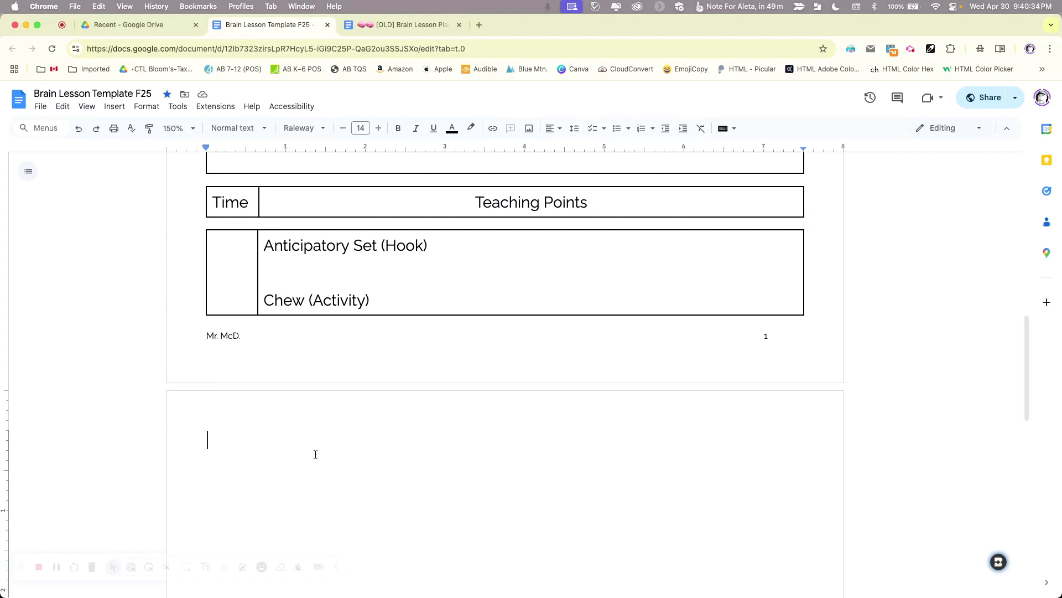
click(109, 107)
mouse_move(147, 145)
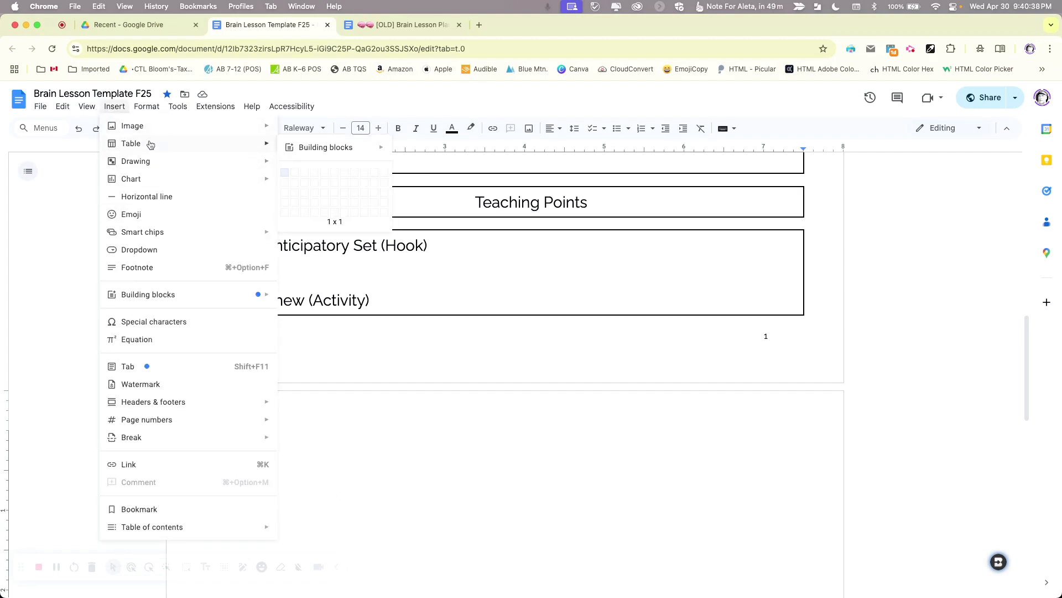
click(296, 174)
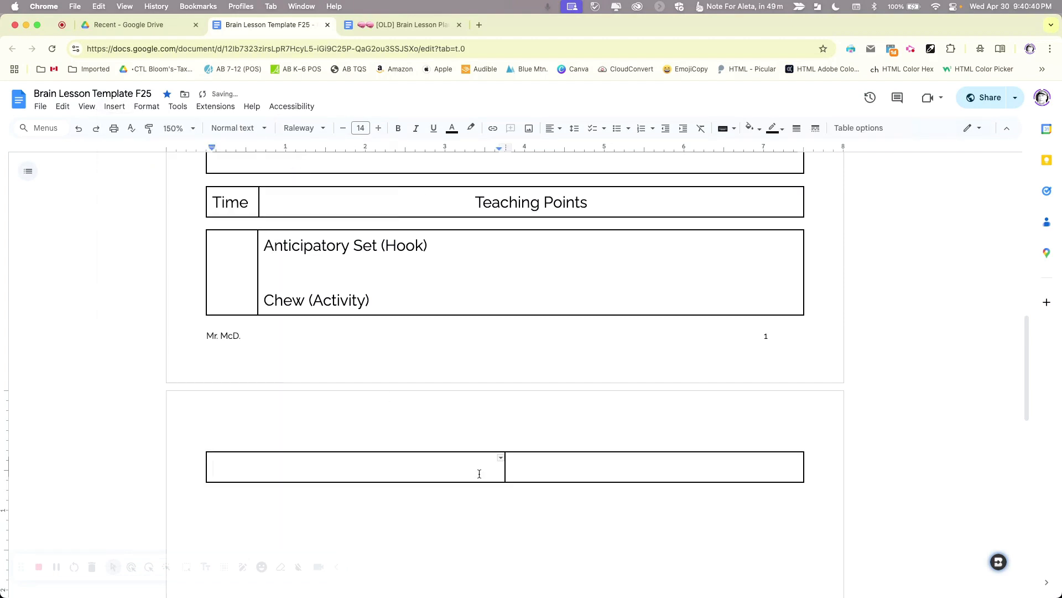
Step: Narrow the new table's first column to line up with the narrow time column of the Anticipatory Set table
scroll(310, 276, down, 3)
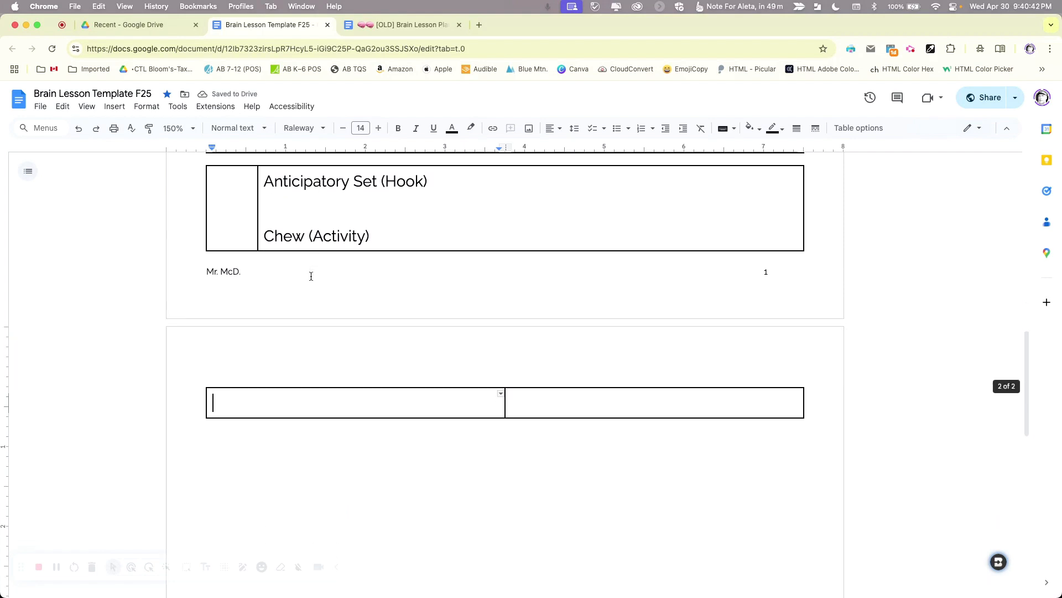
scroll(310, 275, up, 3)
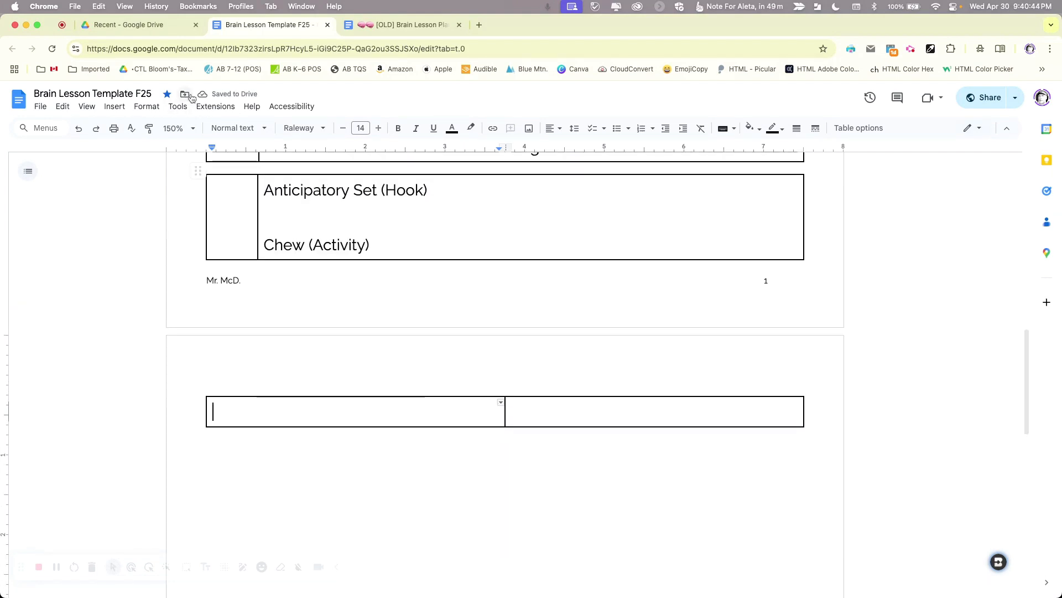
scroll(272, 191, down, 2)
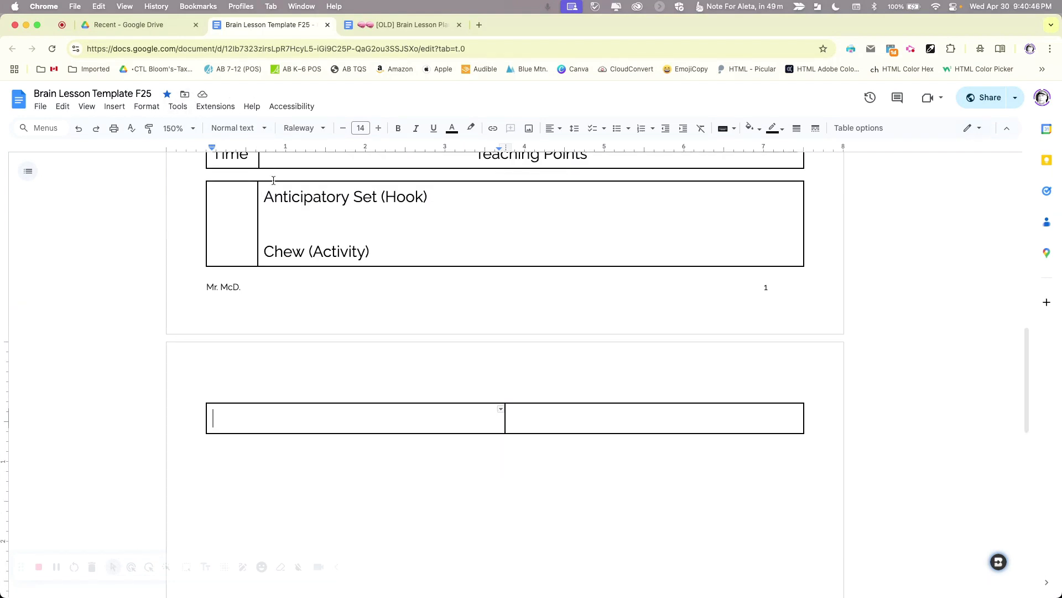
scroll(274, 182, up, 2)
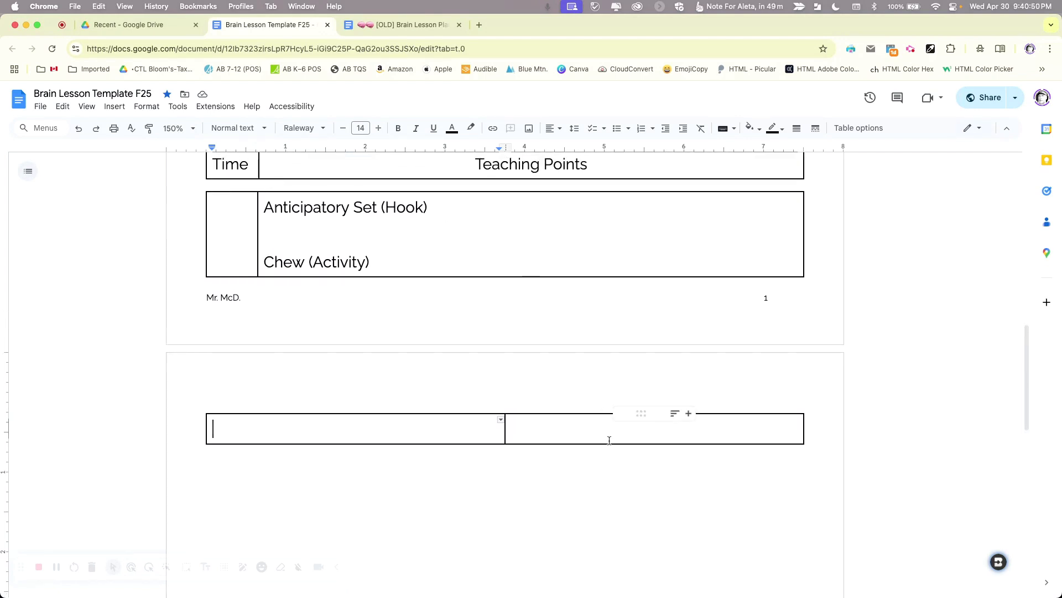
drag(505, 432, 260, 425)
scroll(301, 427, down, 5)
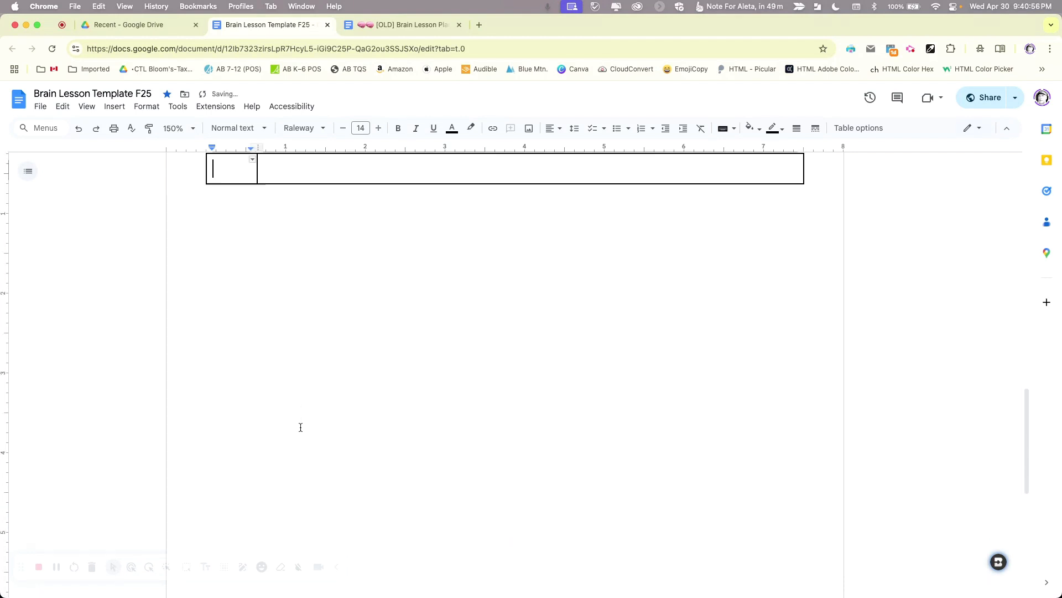
scroll(301, 427, up, 5)
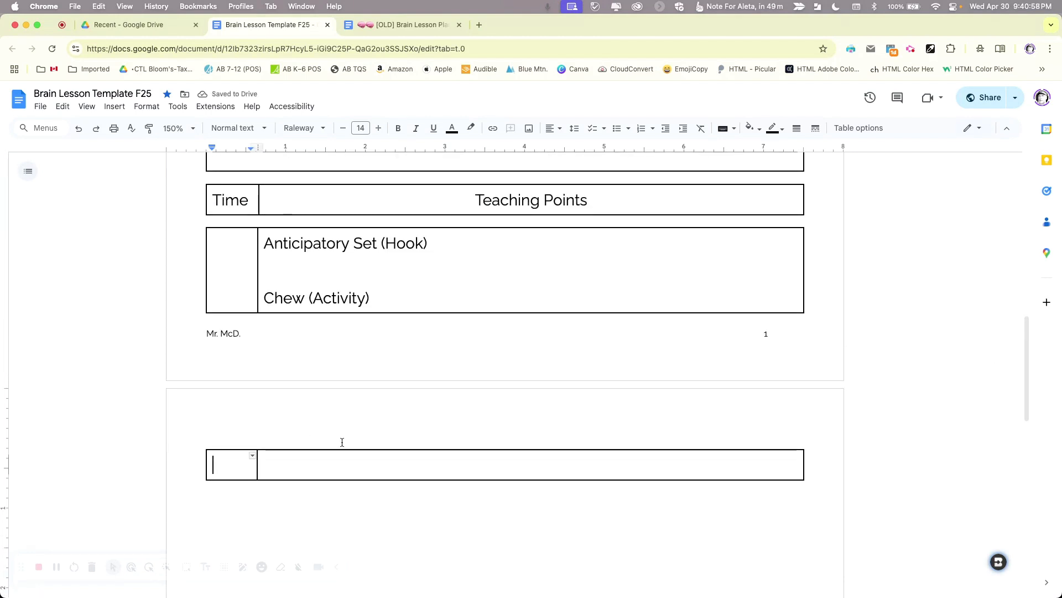
Step: Enter "Segment 1 (Chunk)" in the new table's wide cell and "Chew (Activity)" below it, separated by two blank lines
click(359, 465)
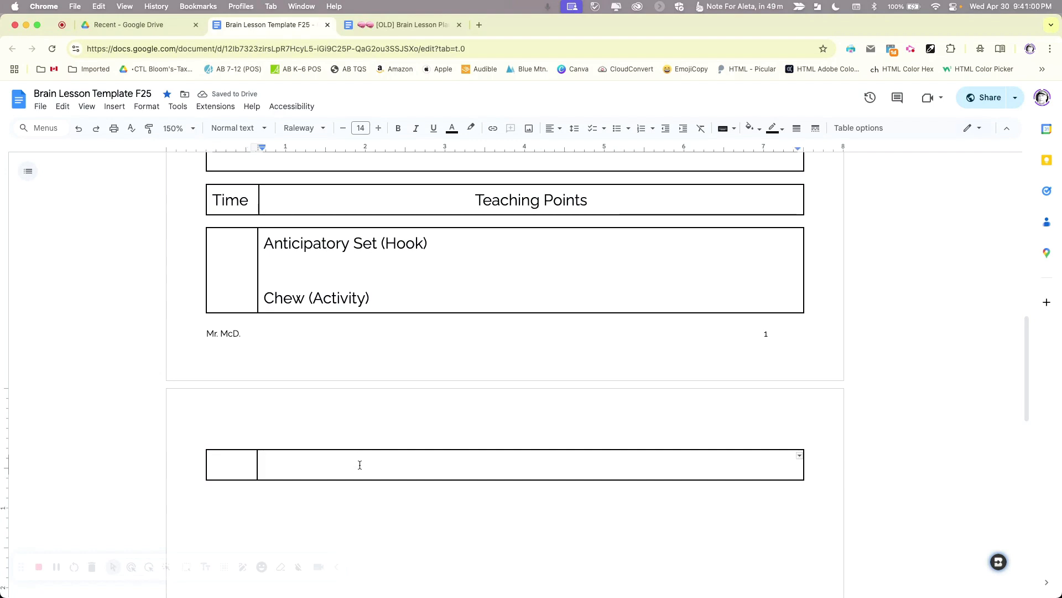
text(Seg)
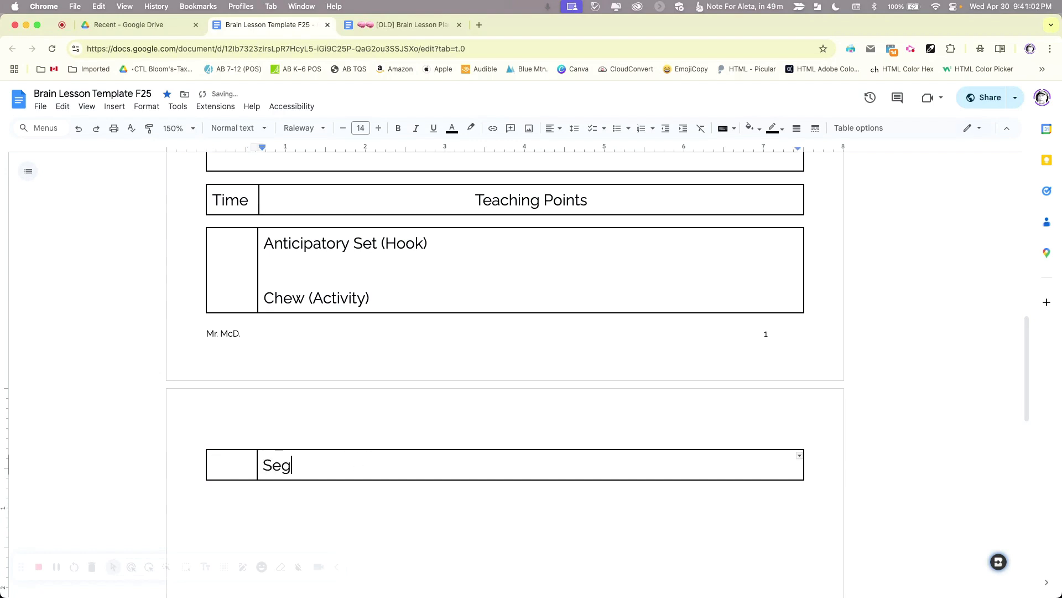
text(ment 1 ()
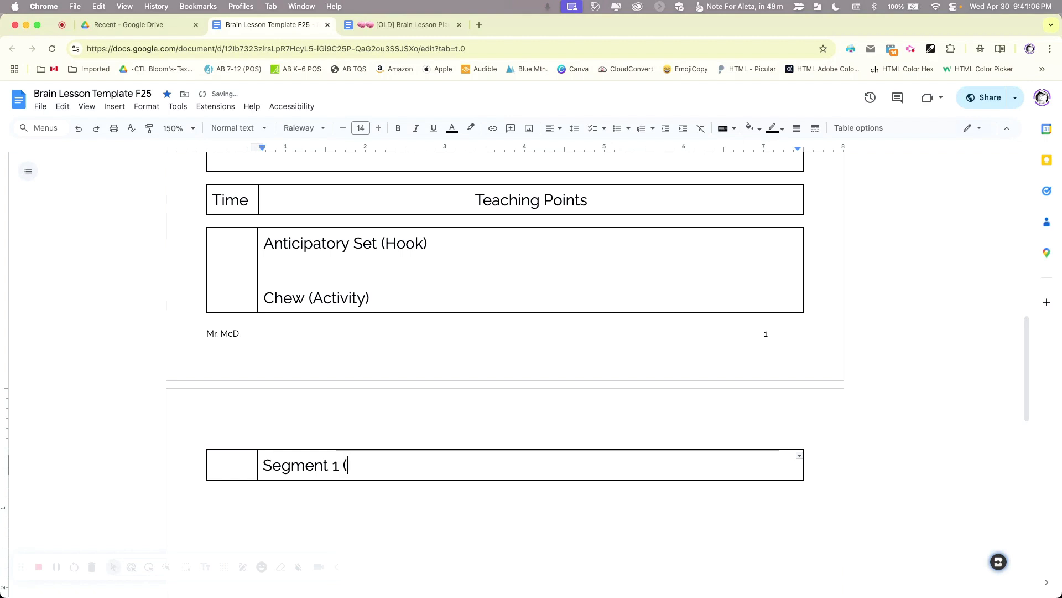
text(Chunk))
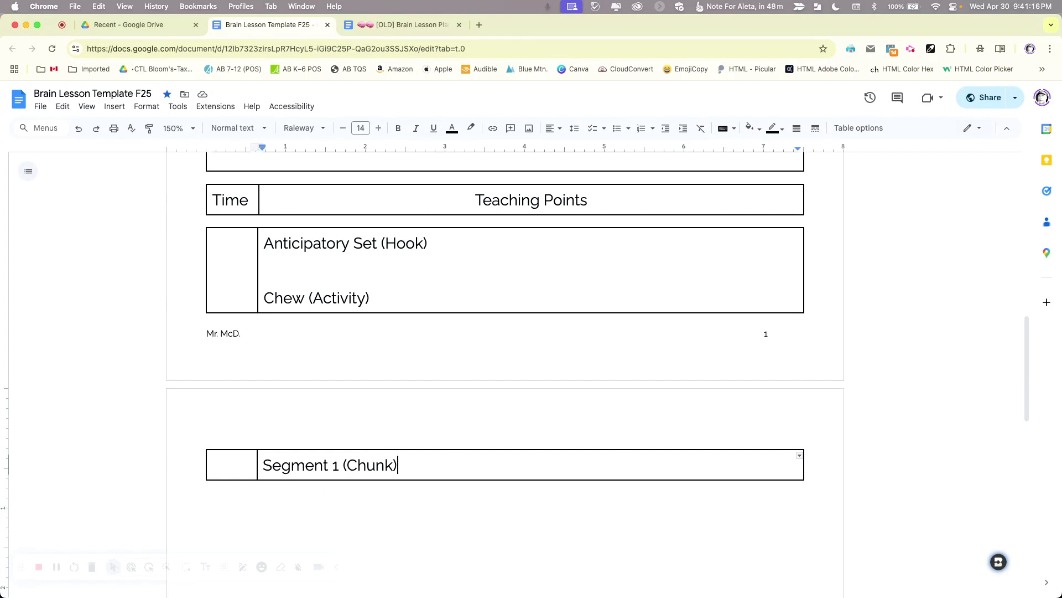
key(Return)
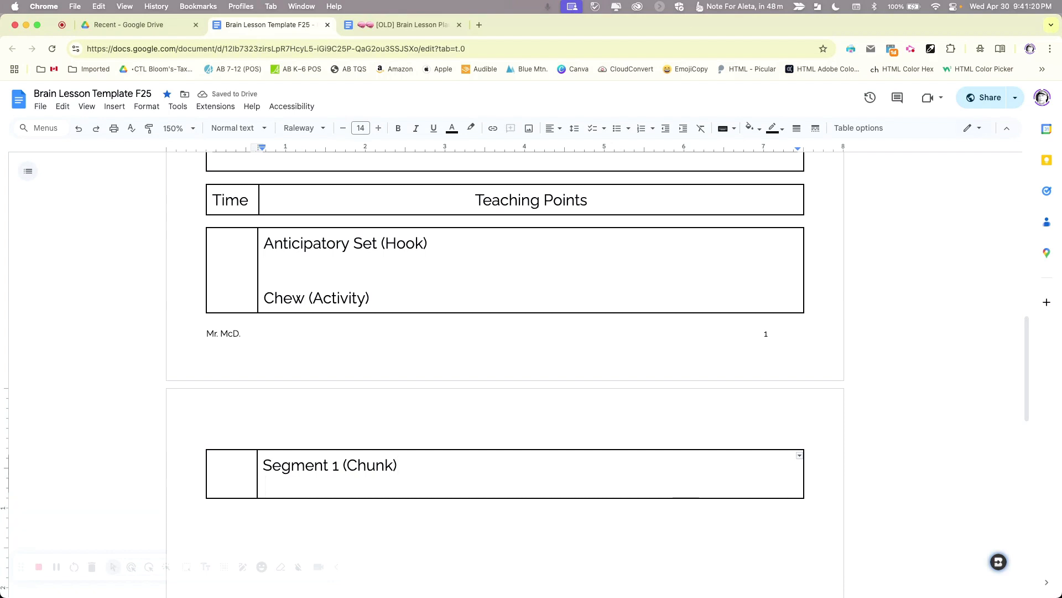
key(Return)
key(Return)
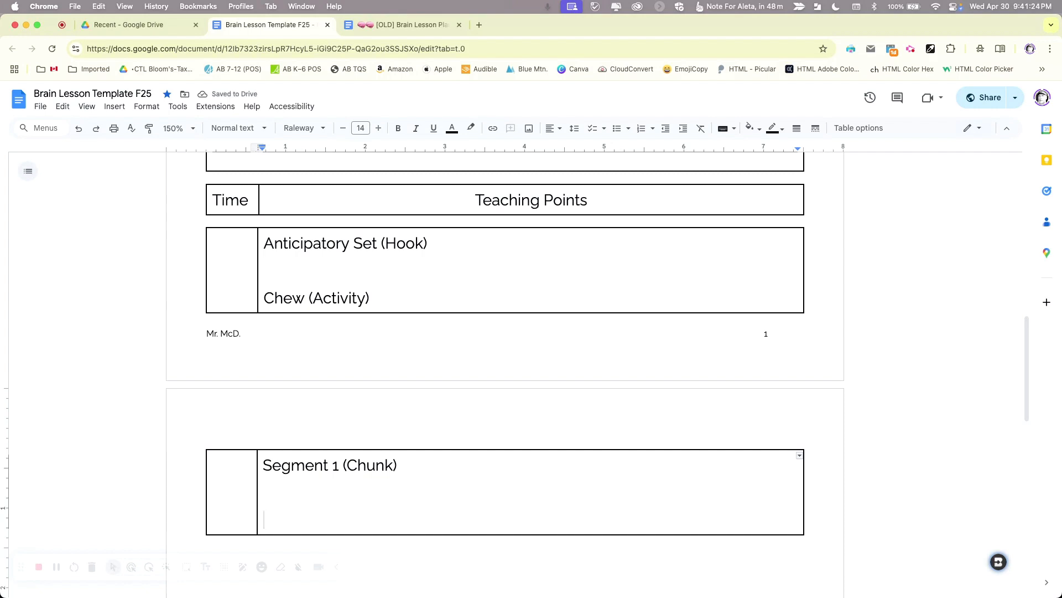
text(Chew (Act)
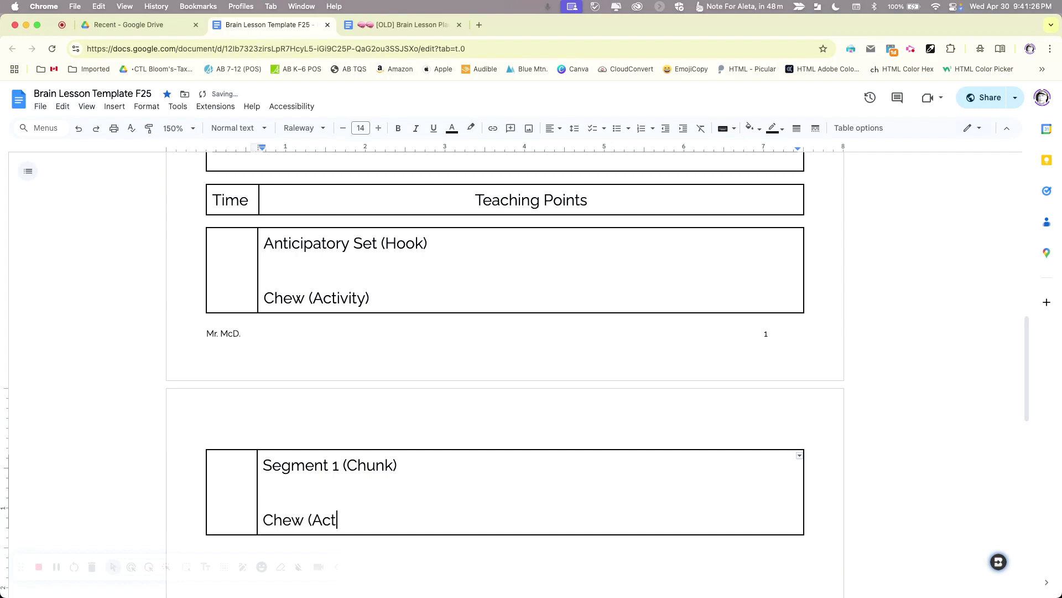
text(ivity))
scroll(387, 454, up, 2)
scroll(390, 451, down, 3)
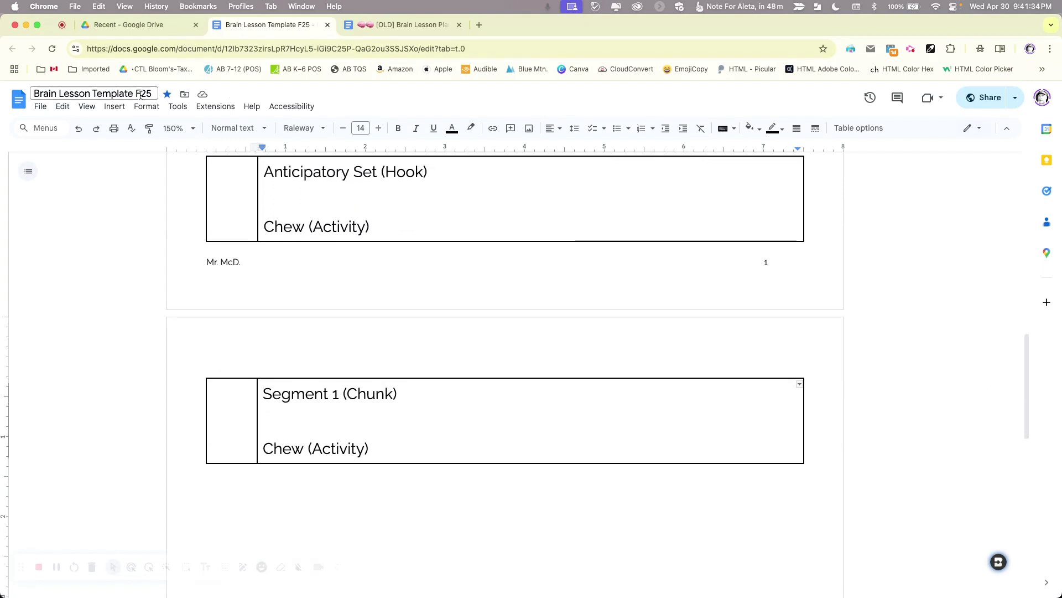
click(114, 107)
mouse_move(130, 145)
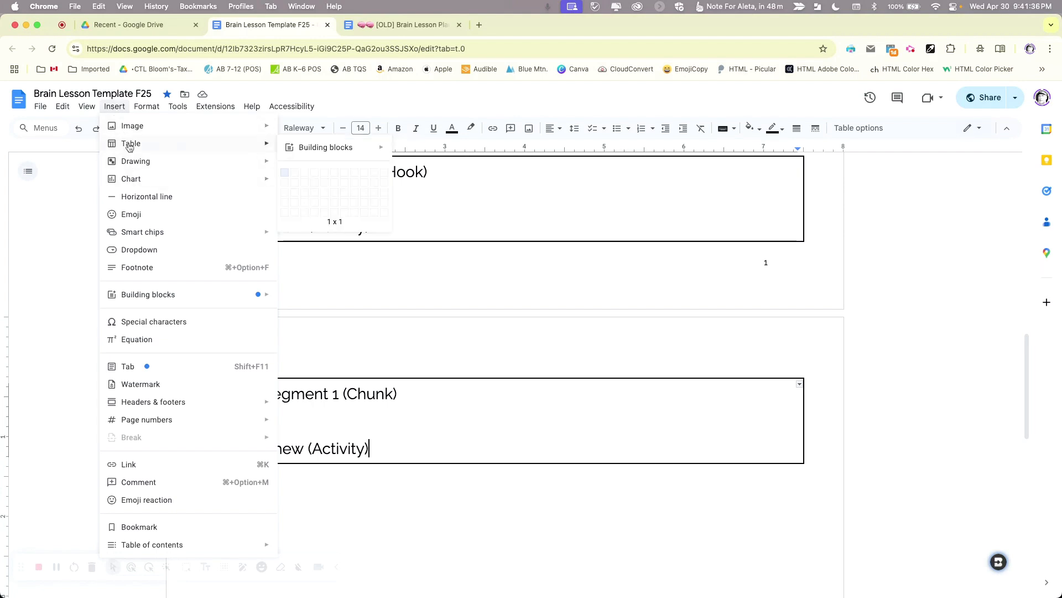
click(474, 382)
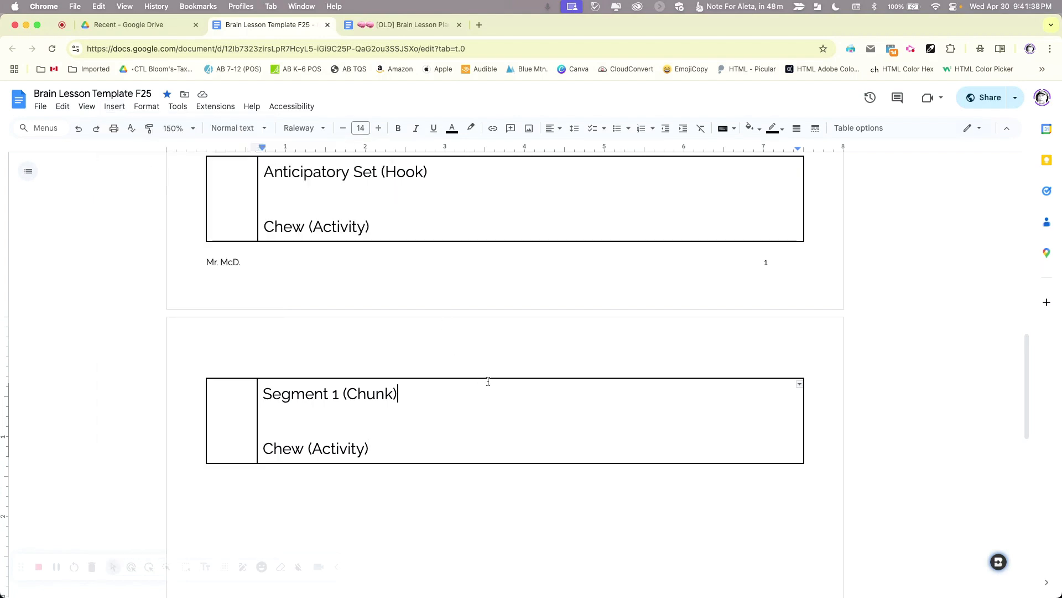
Step: Copy the whole Segment 1 (Chunk) table and paste two copies of it below the original
drag(227, 391, 437, 430)
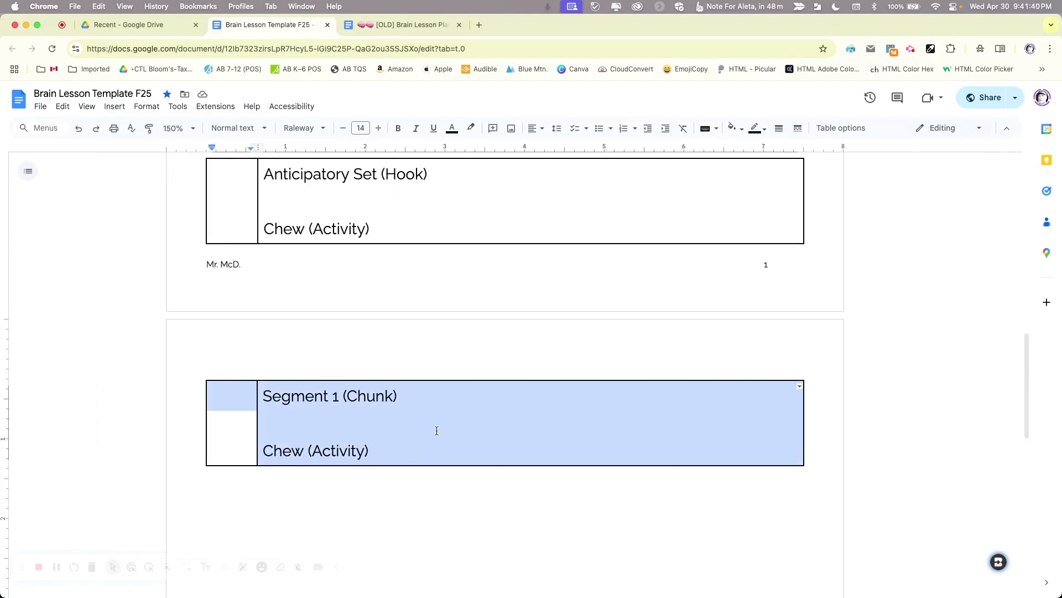
right_click(441, 427)
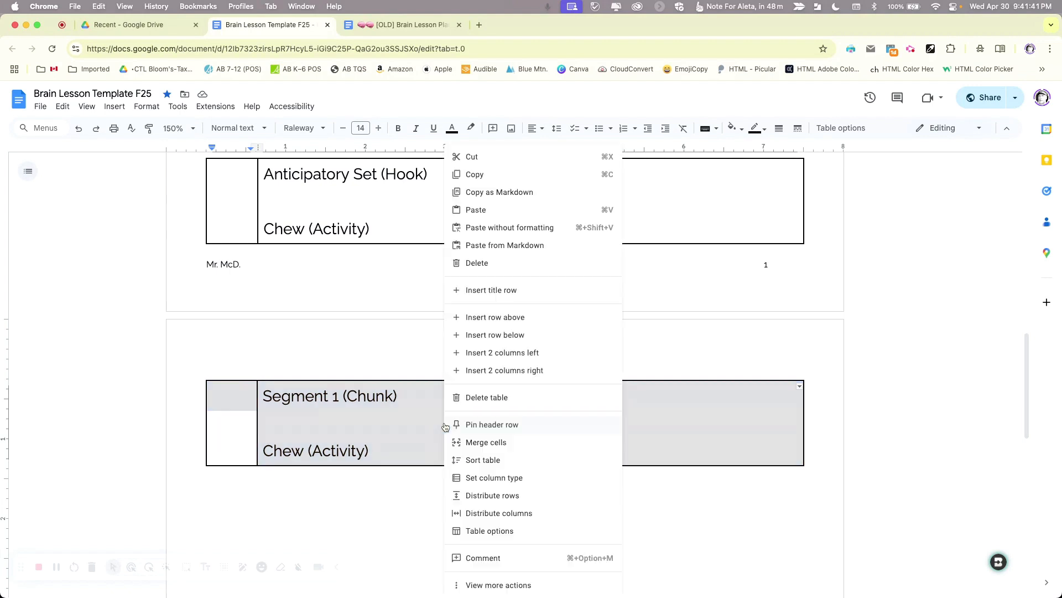
click(483, 171)
click(287, 474)
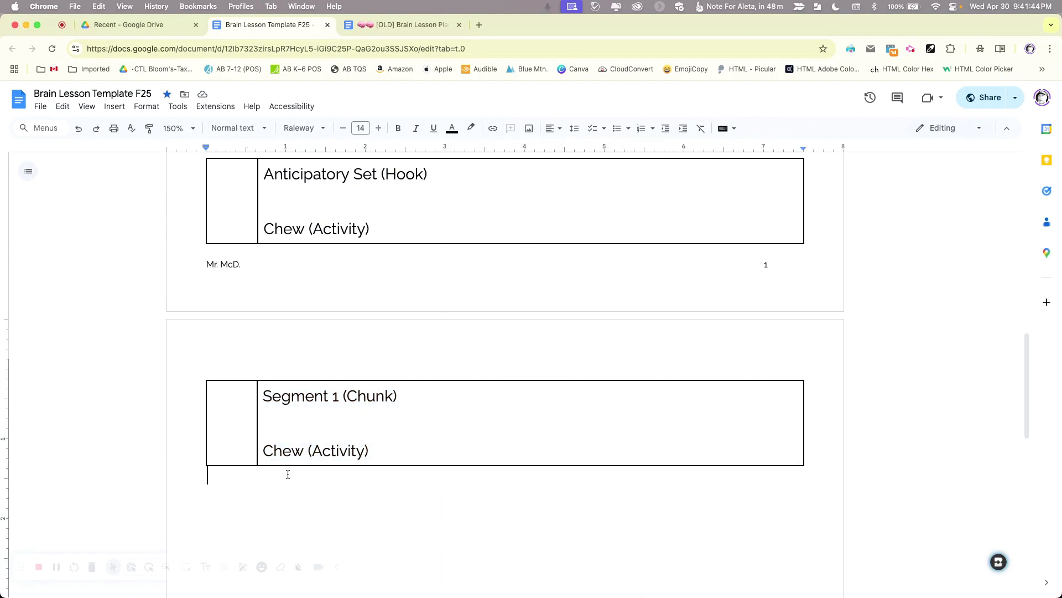
key(super+v)
key(super+v)
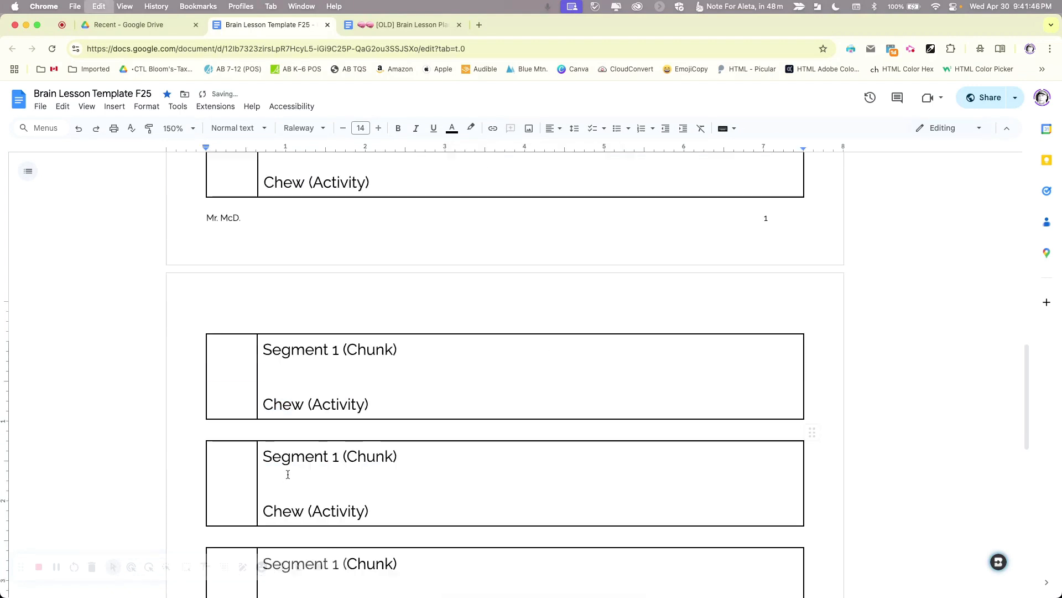
Step: Renumber the headings of the two pasted tables as "Segment 2 (Chunk)" and "Segment 3 (Chunk)"
click(339, 369)
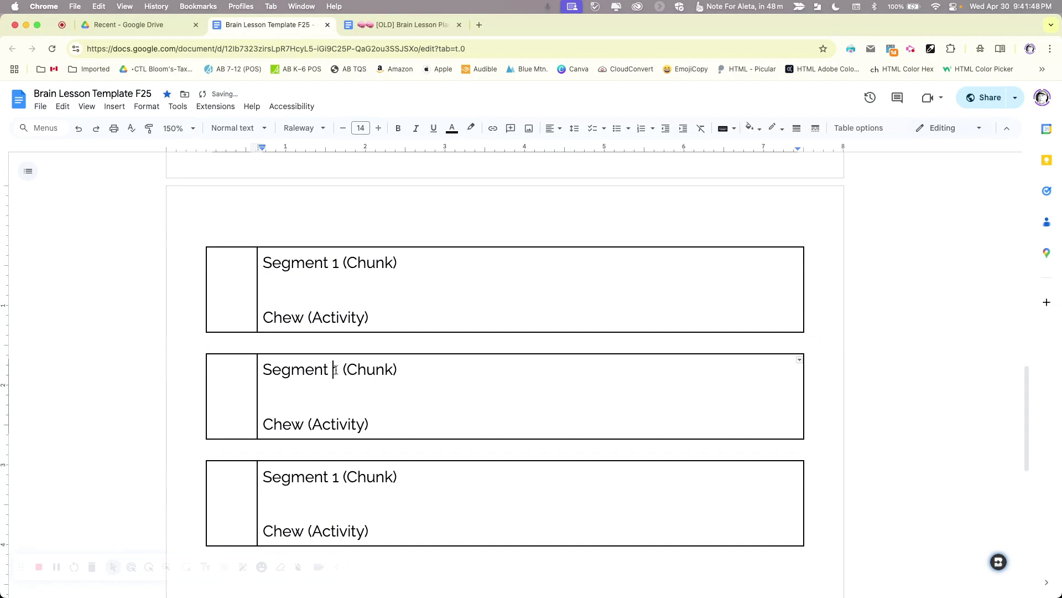
key(BackSpace)
text(2)
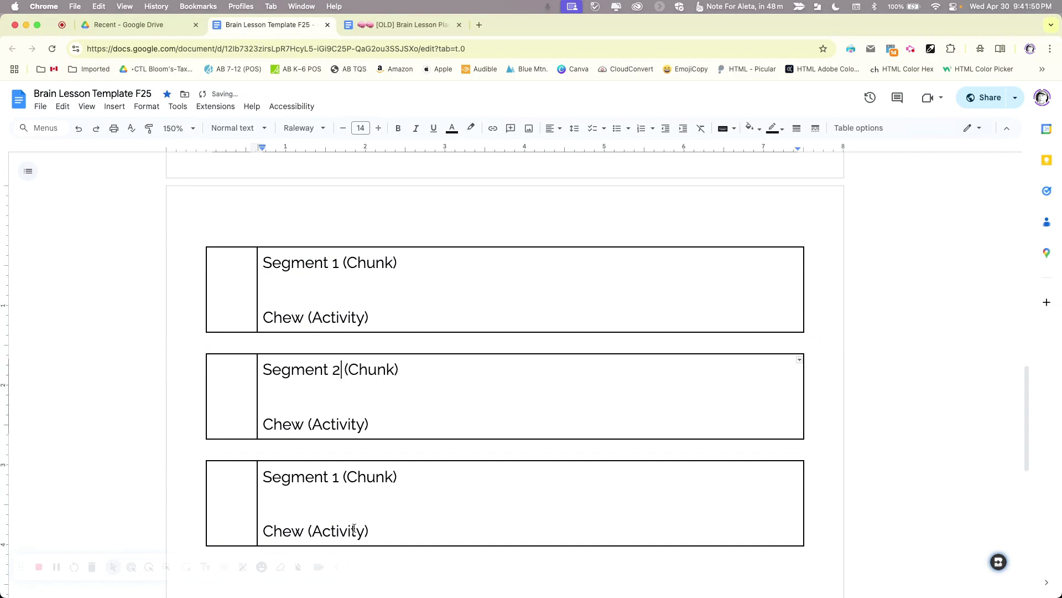
click(335, 477)
key(BackSpace)
text(3)
key(Delete)
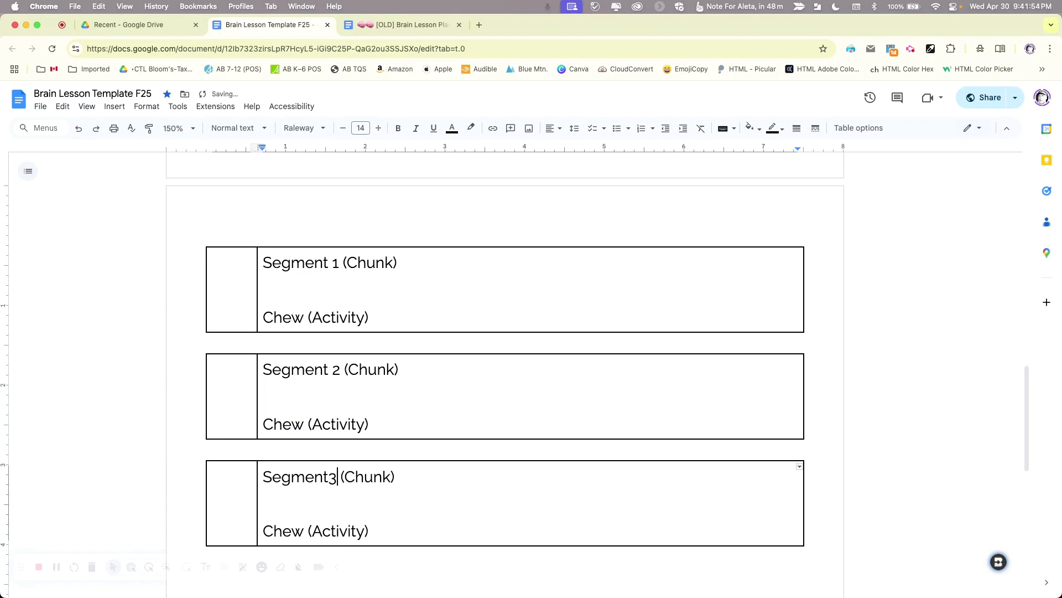
key(Left)
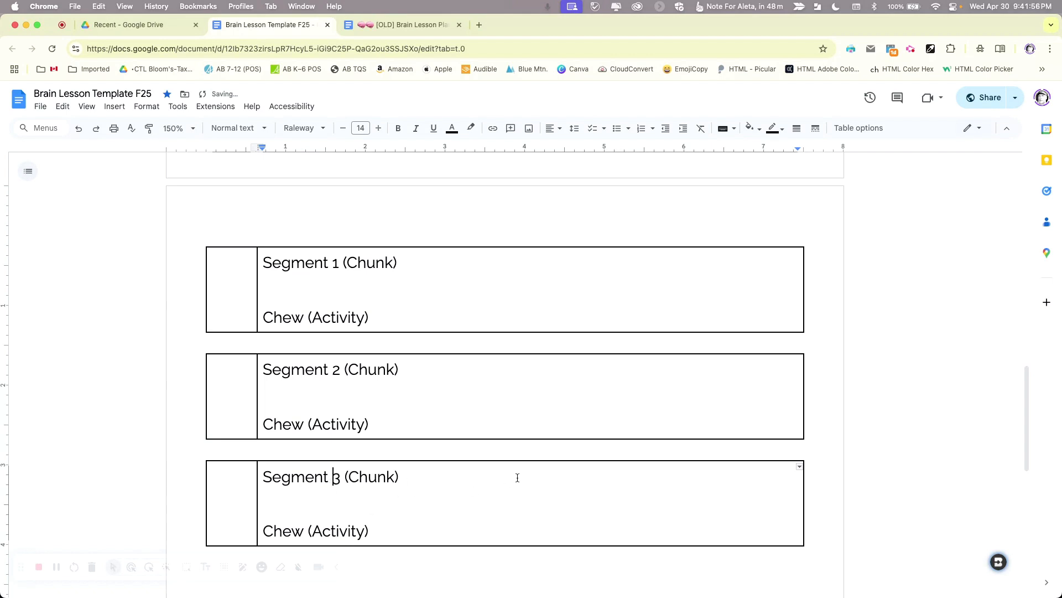
scroll(471, 503, up, 15)
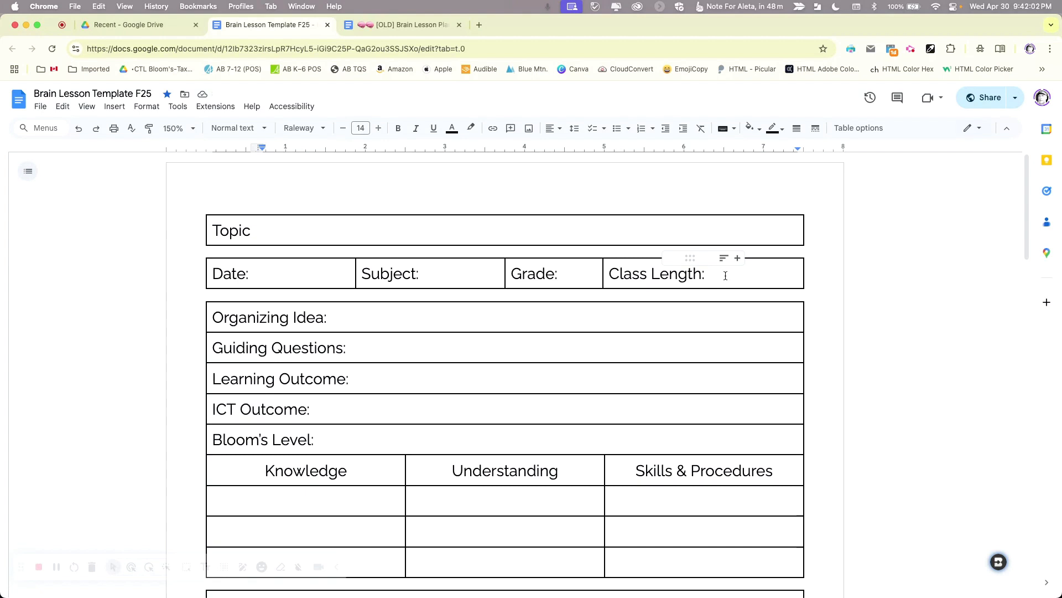
scroll(417, 353, down, 10)
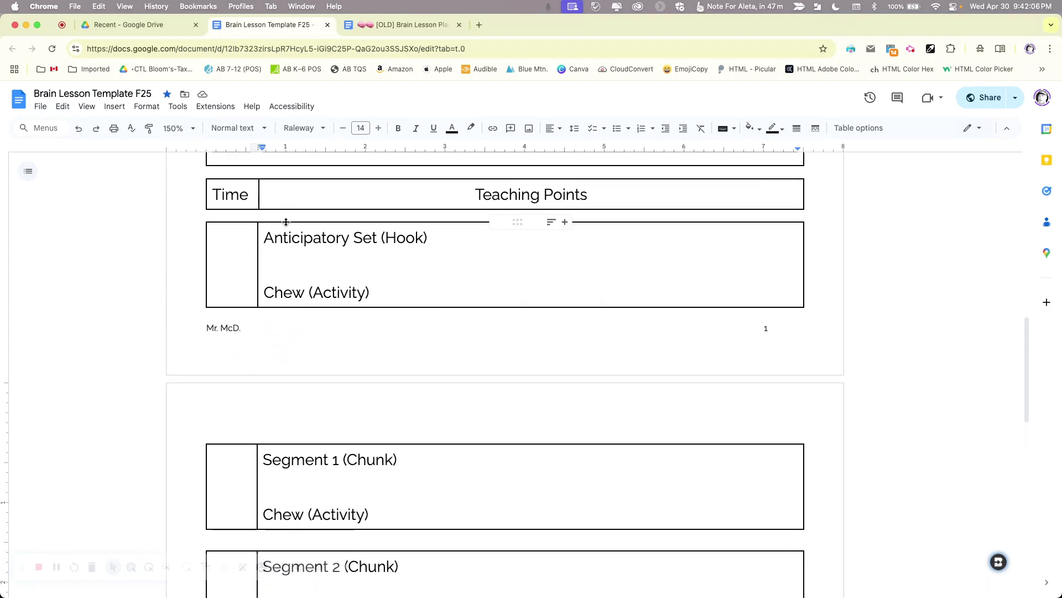
scroll(355, 477, down, 6)
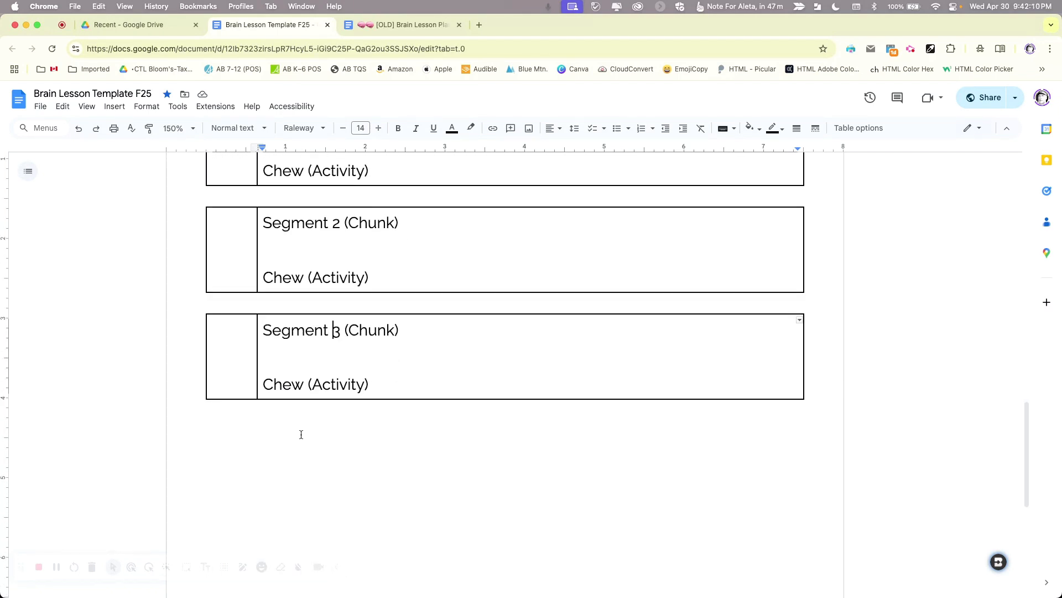
Step: Delete the Segment 2 (Chunk) table and undo the deletion
scroll(301, 434, up, 2)
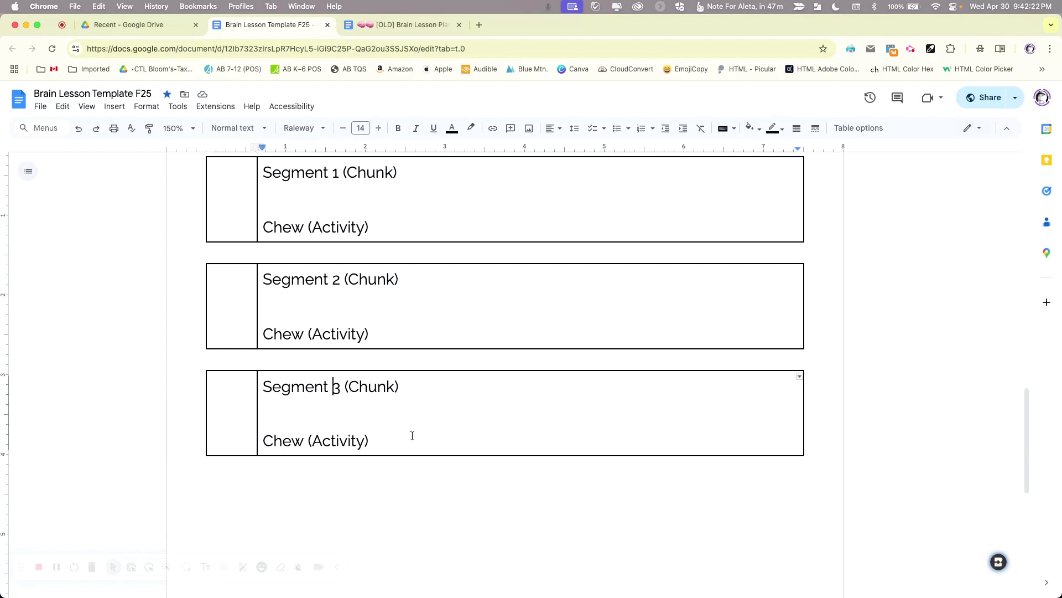
right_click(397, 307)
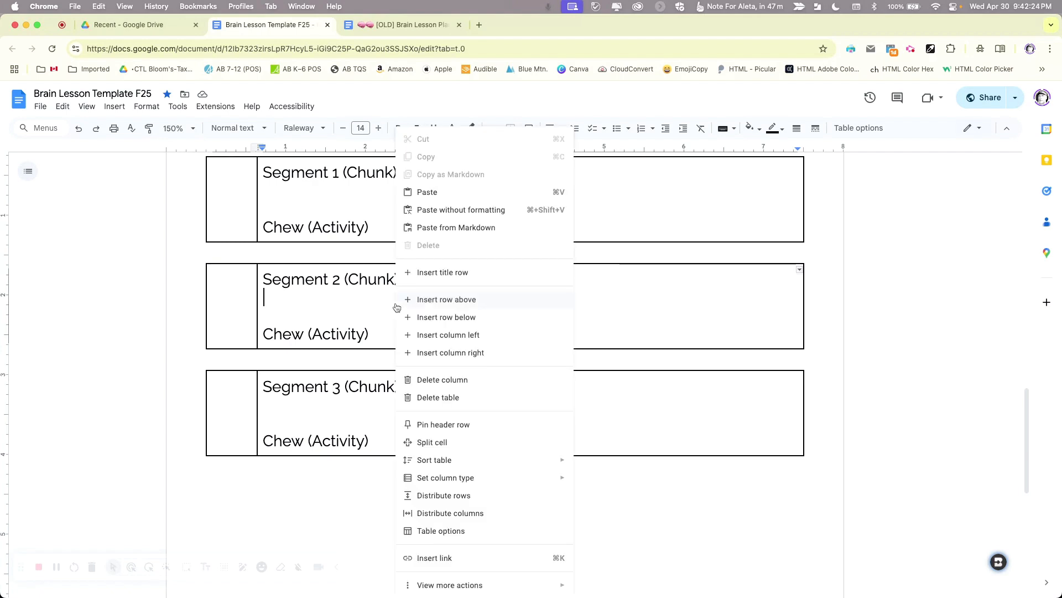
click(437, 396)
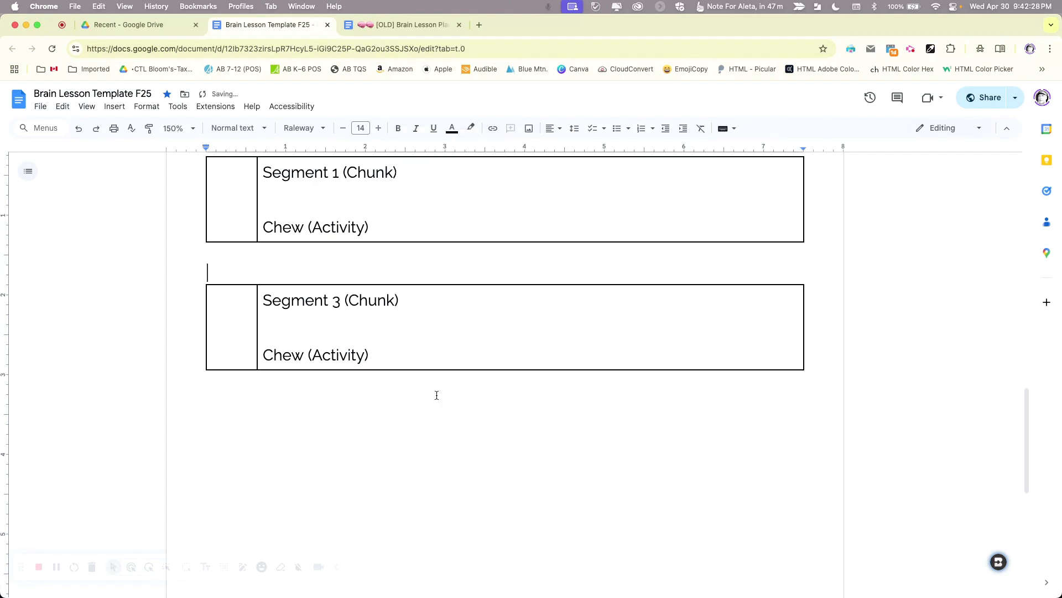
key(super+z)
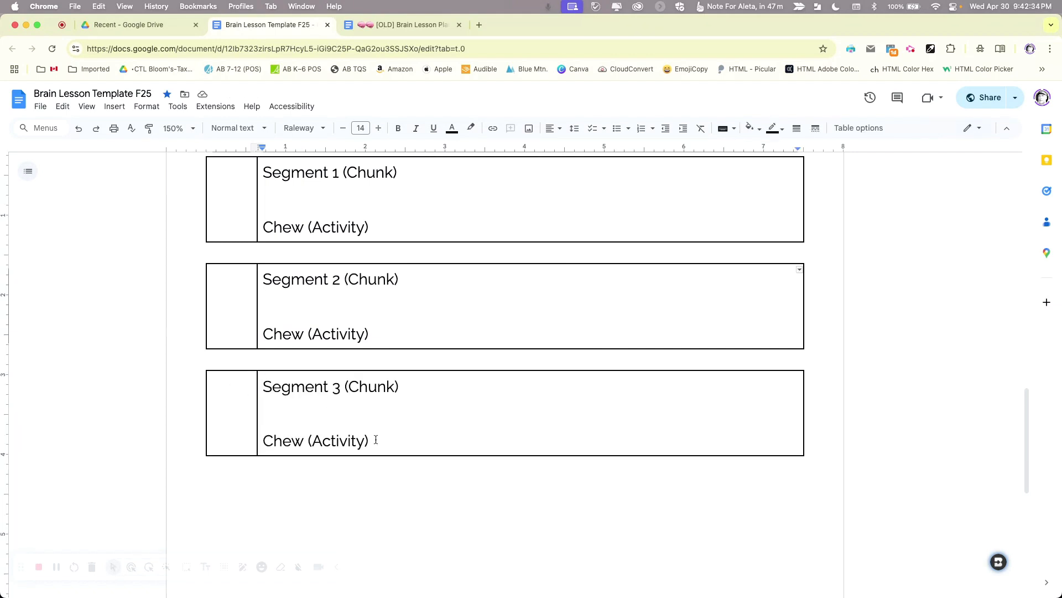
scroll(374, 438, up, 4)
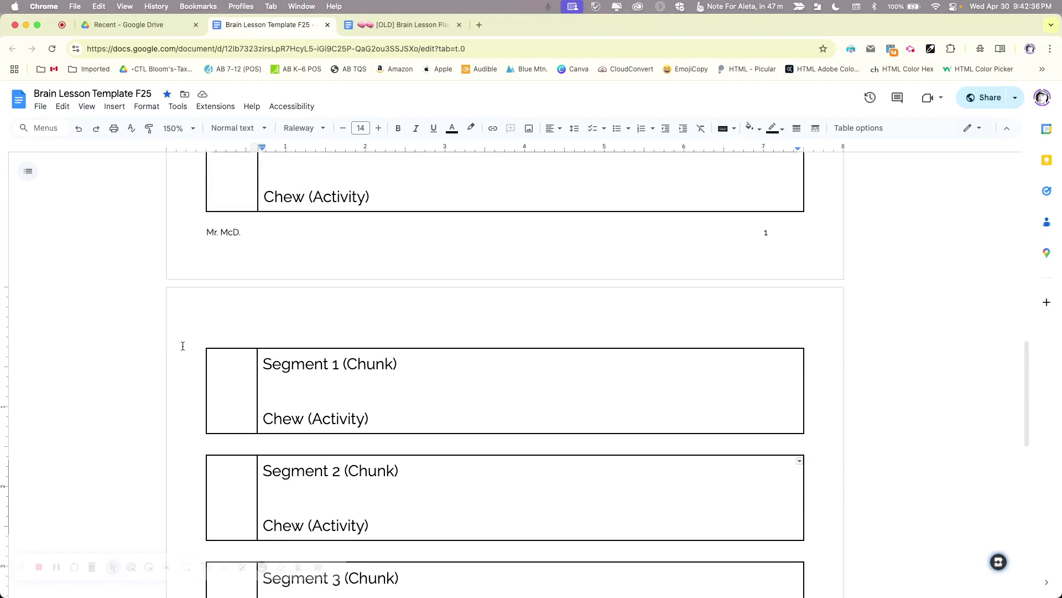
scroll(332, 437, down, 7)
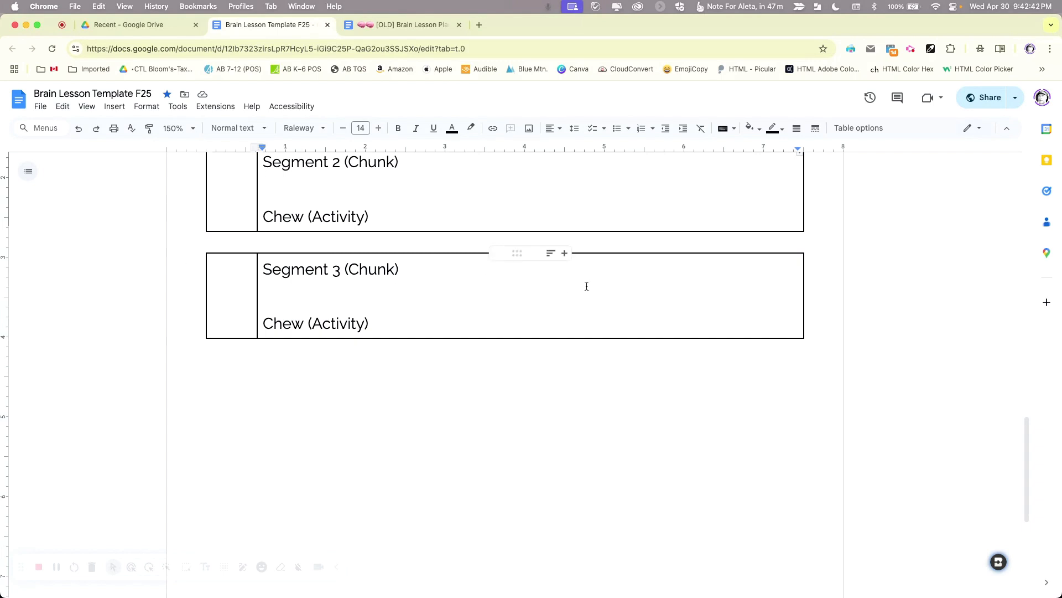
click(114, 106)
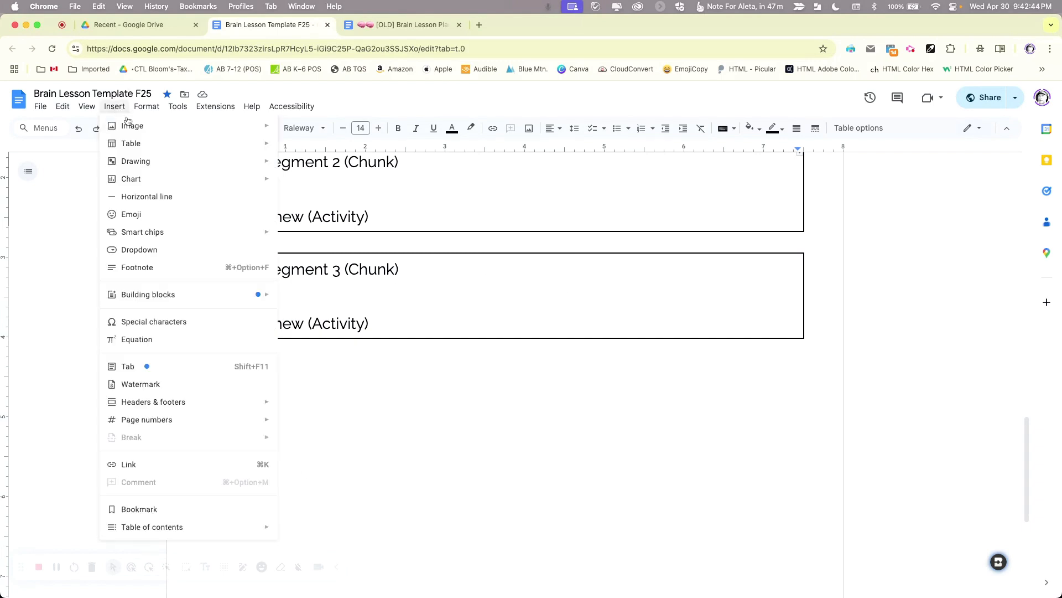
mouse_move(126, 145)
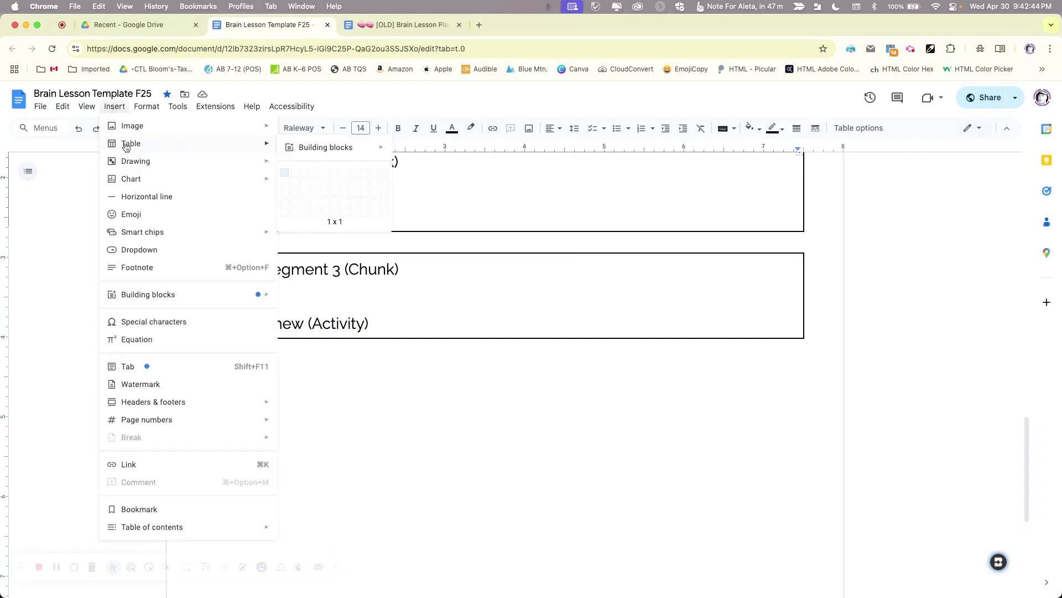
click(295, 170)
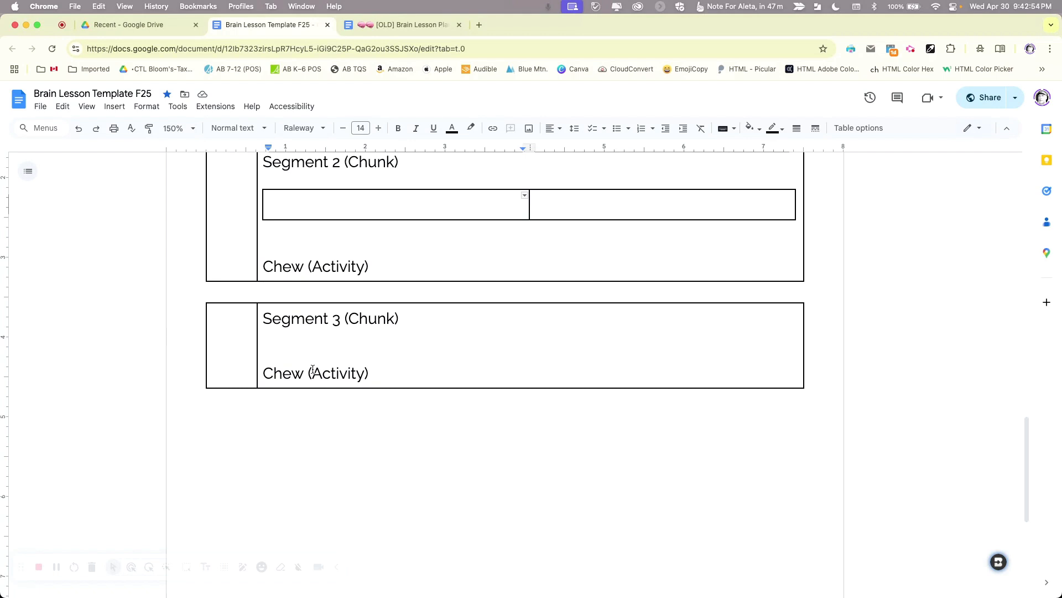
key(super+z)
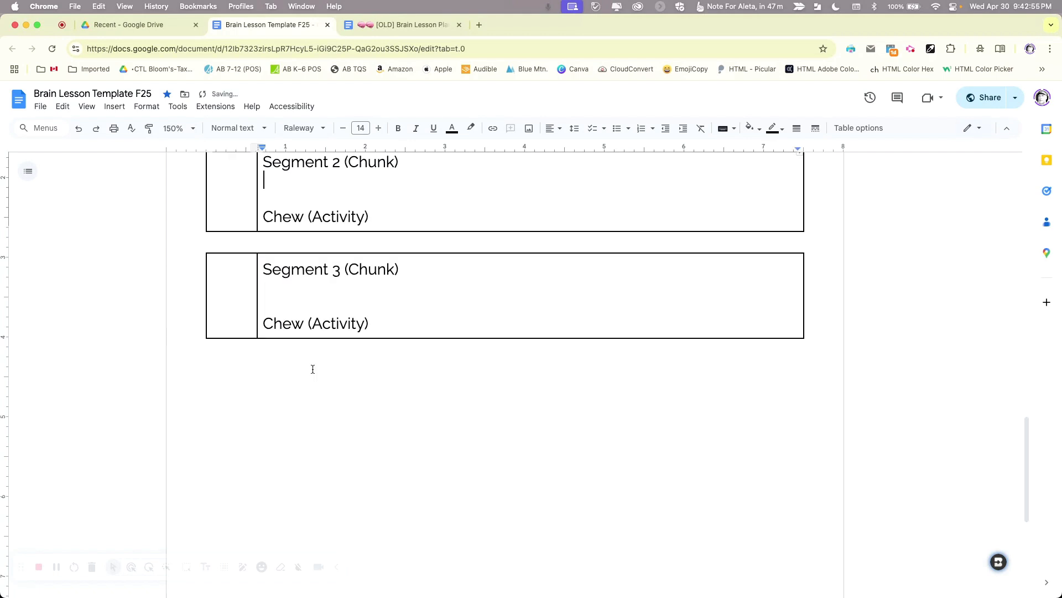
Step: Insert a table with two columns and one row below Segment 3, narrowing its first column to match the tables above
click(210, 387)
click(114, 106)
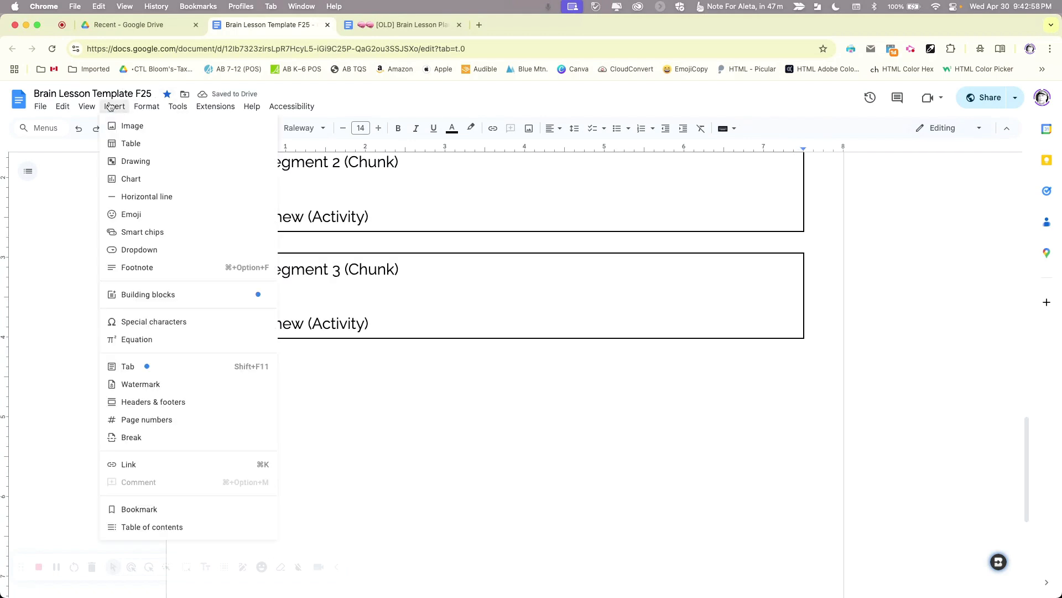
mouse_move(137, 145)
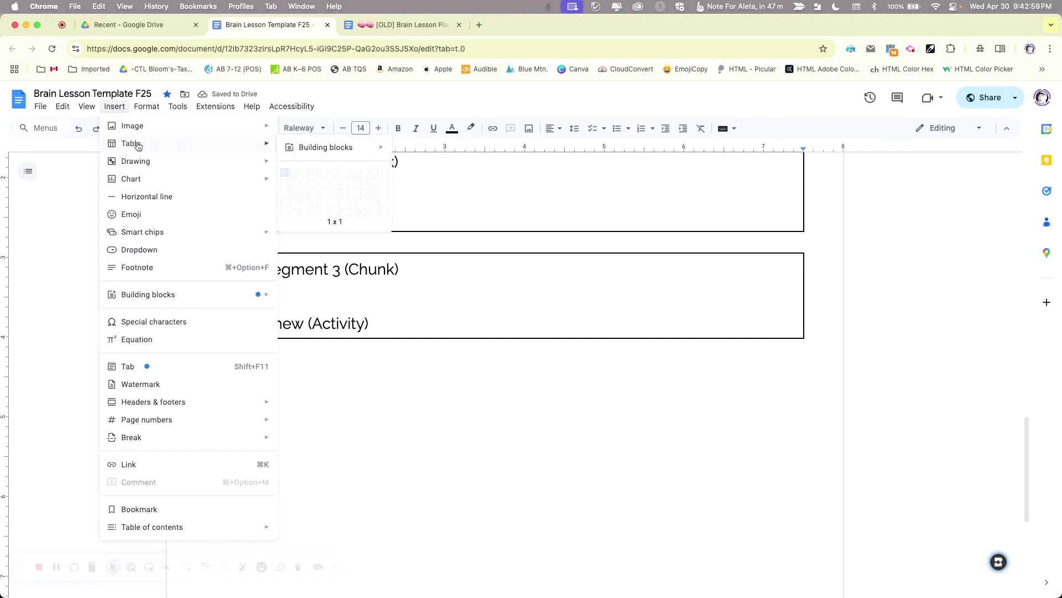
click(294, 173)
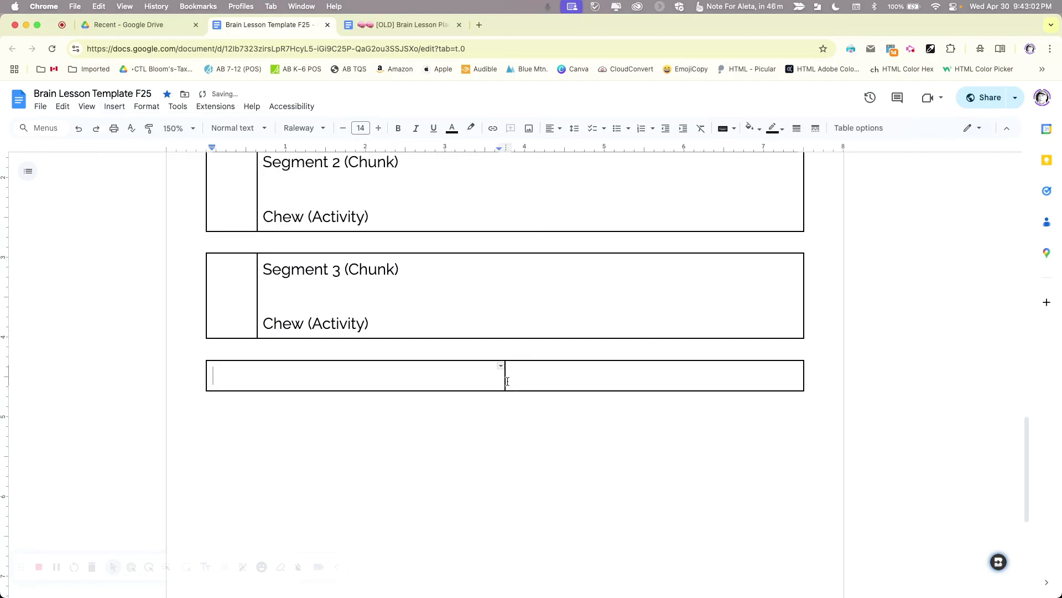
drag(505, 375, 257, 376)
Step: Enter "Closure" in the new table's wide cell and "Chew (Activity)" below it, leaving a blank line between them
click(300, 373)
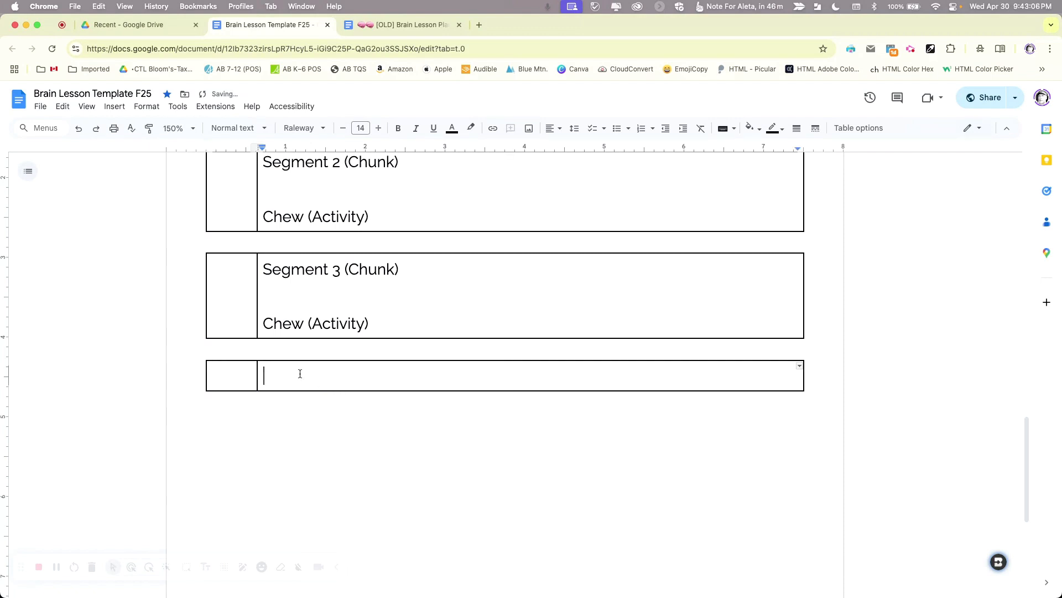
text(Closure)
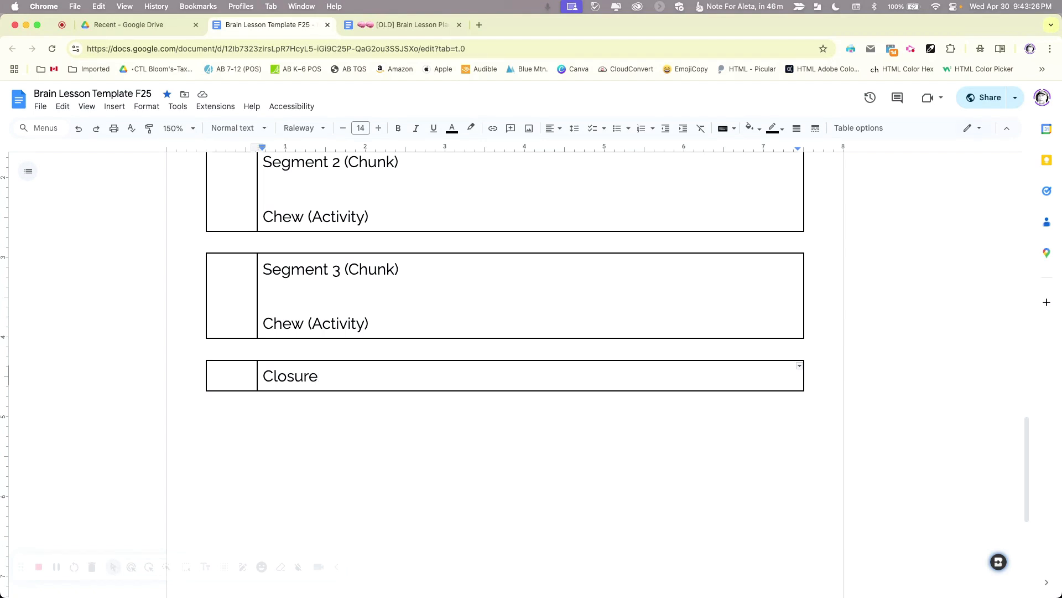
key(Return)
key(Return)
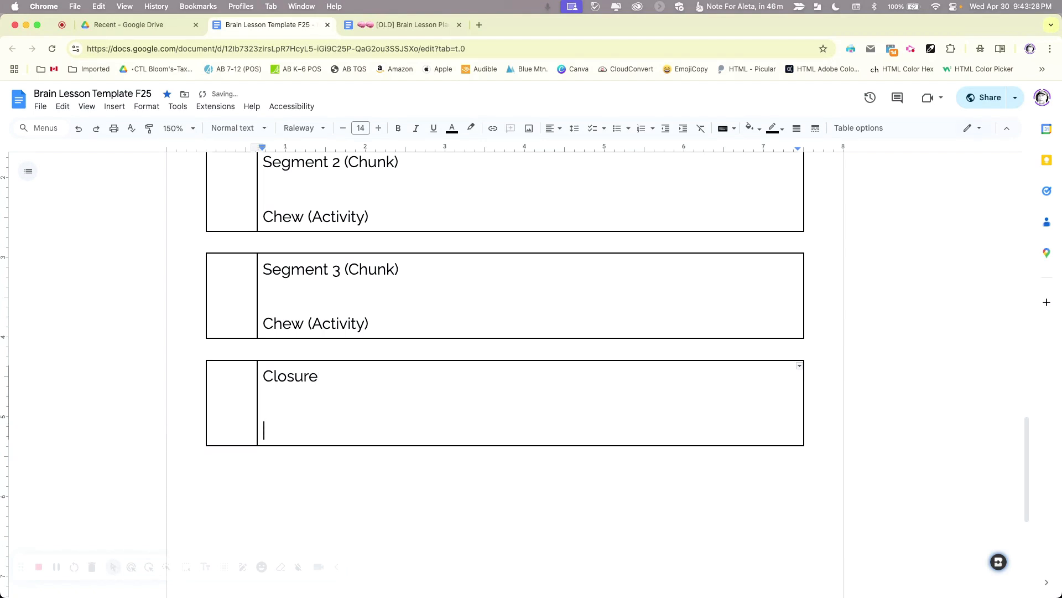
text(Chew(Ac)
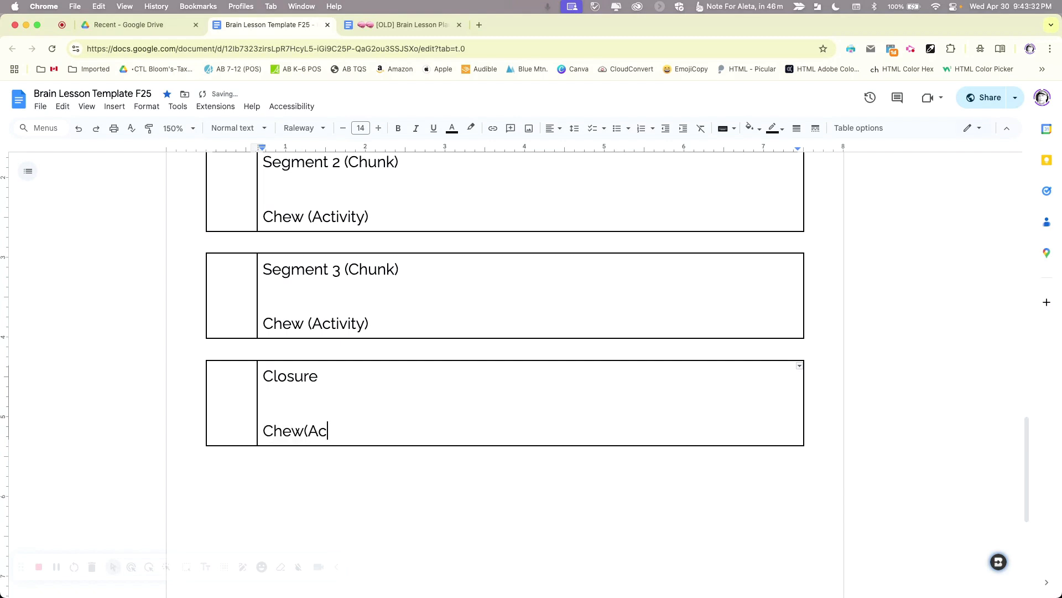
text(tivity))
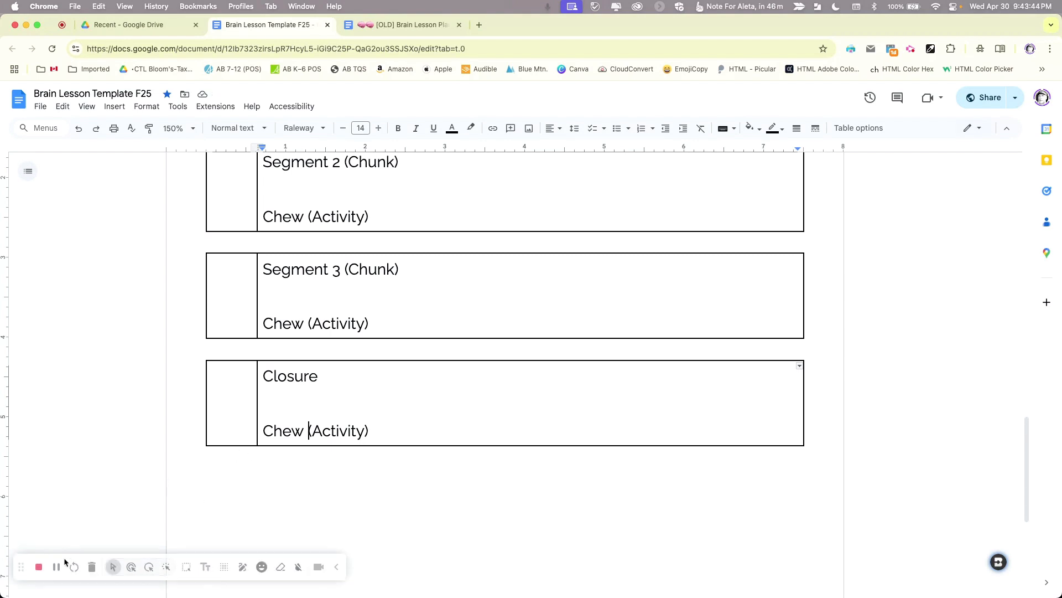
Step: Insert a table with one column and two rows below the Closure table
click(270, 535)
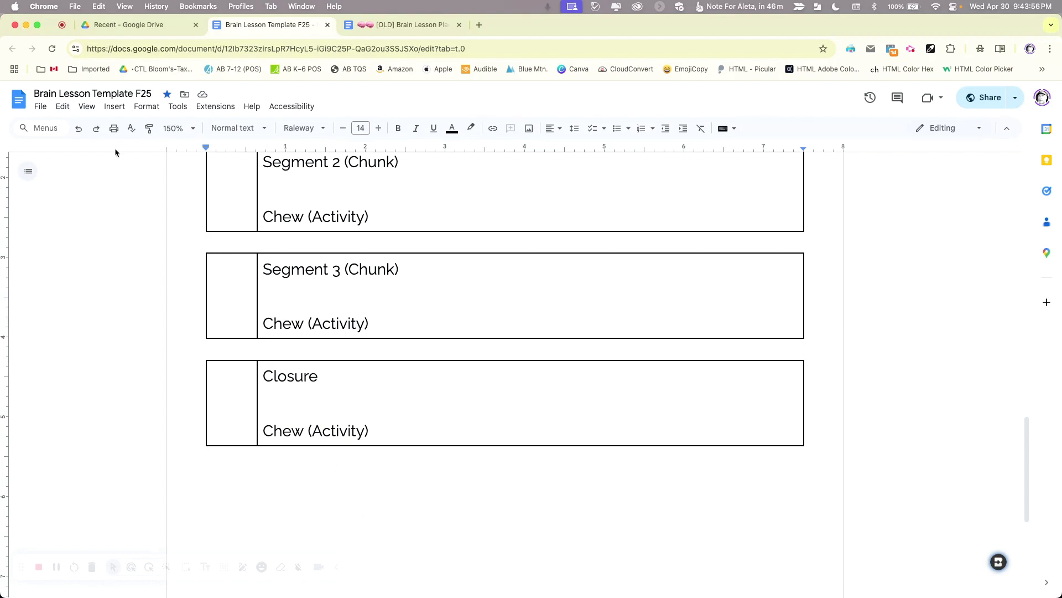
click(115, 106)
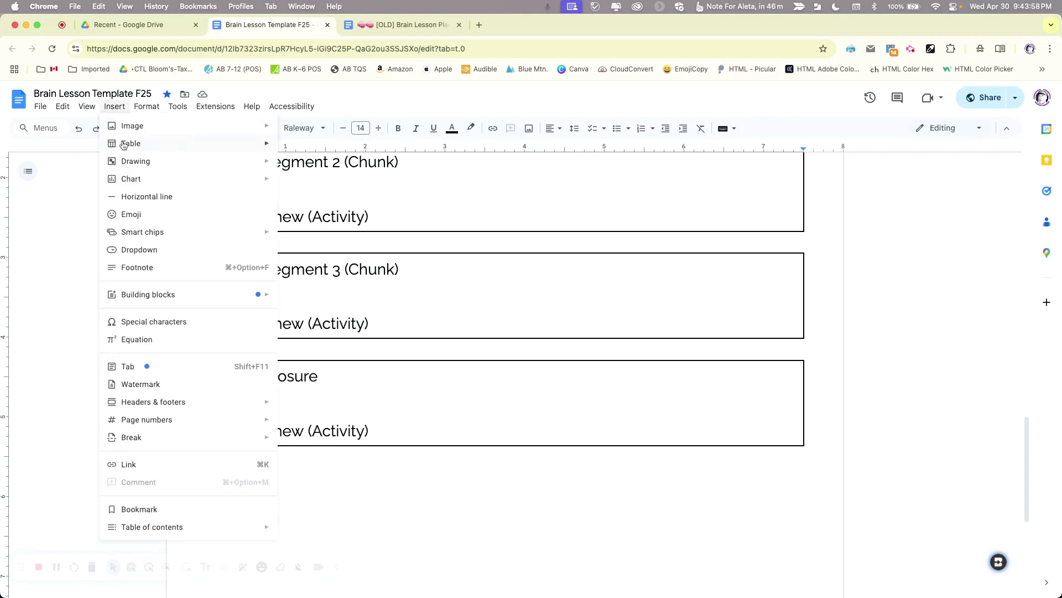
mouse_move(238, 144)
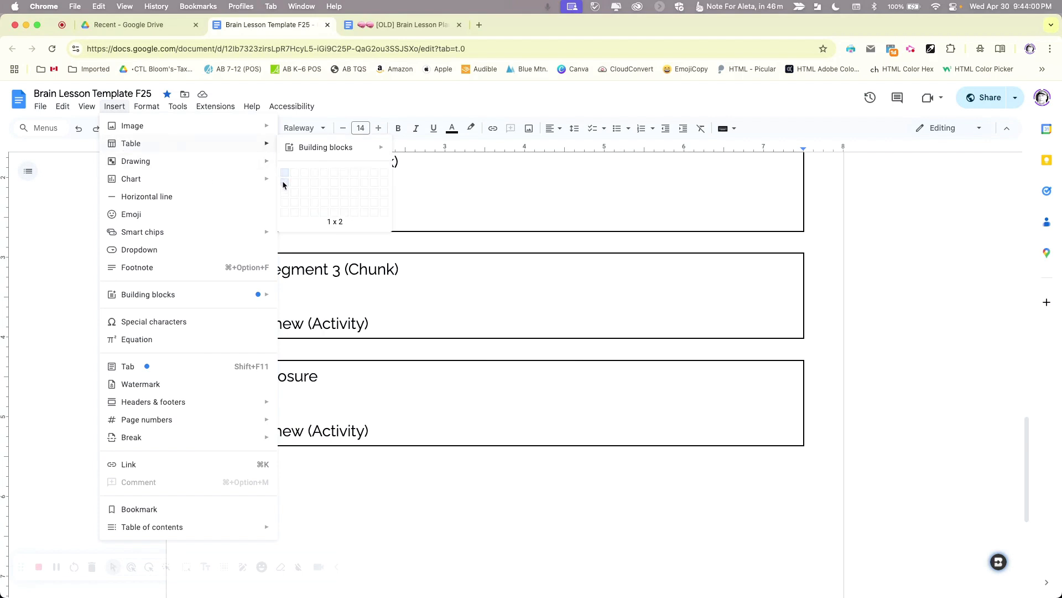
click(283, 184)
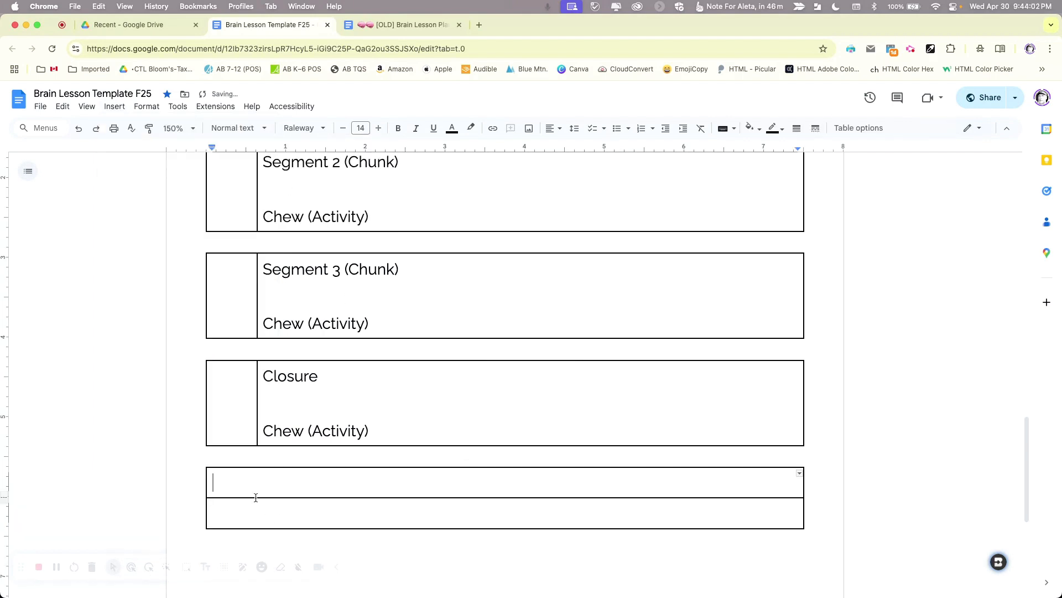
Step: Enter "Next Class" in the new table's first row and insert another table with one column and two rows below it
text(Next Class)
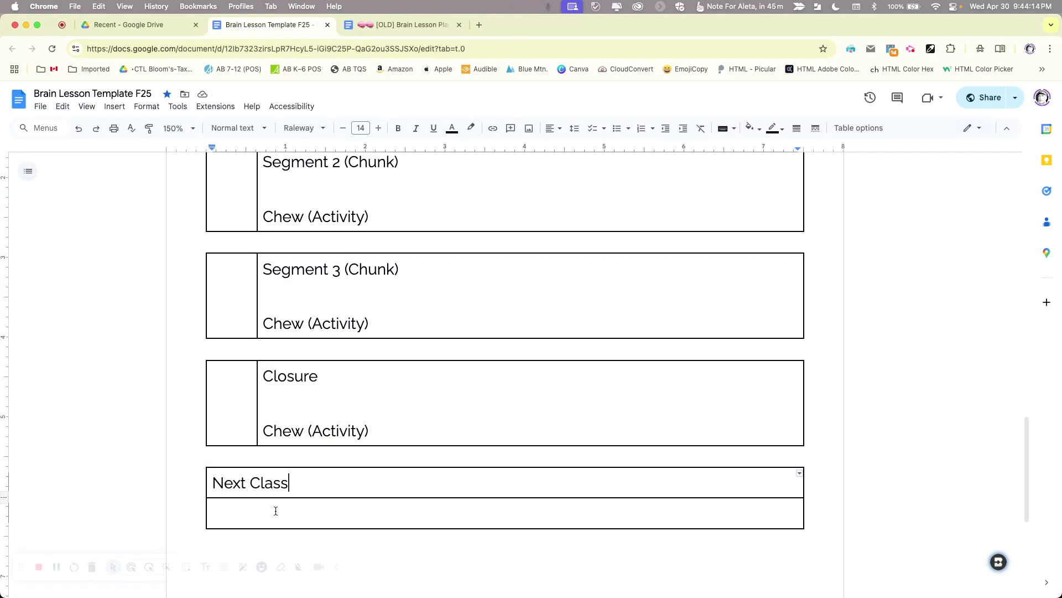
scroll(291, 509, down, 2)
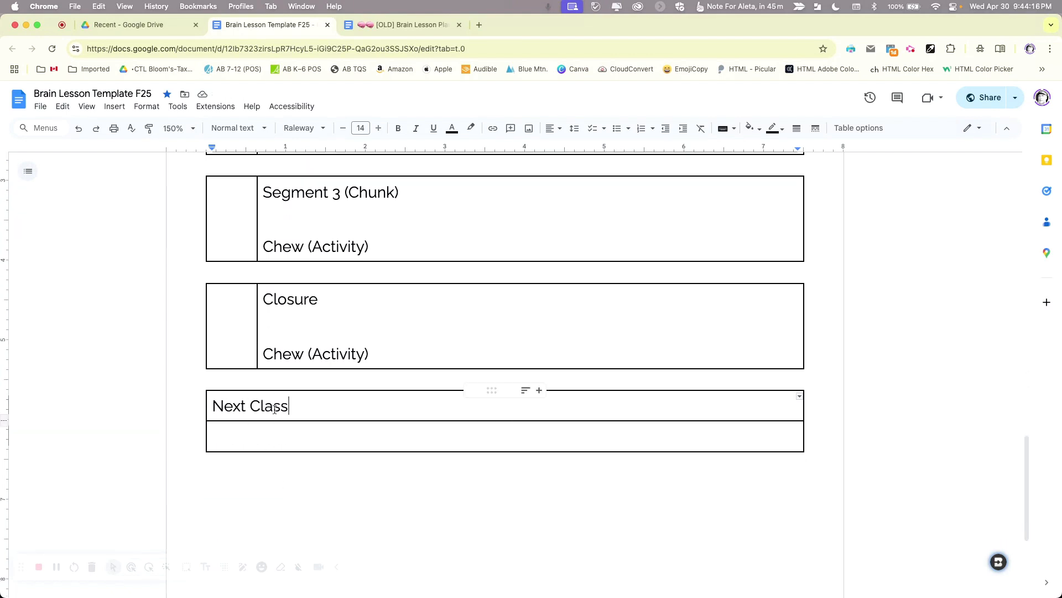
click(242, 476)
click(114, 106)
mouse_move(136, 144)
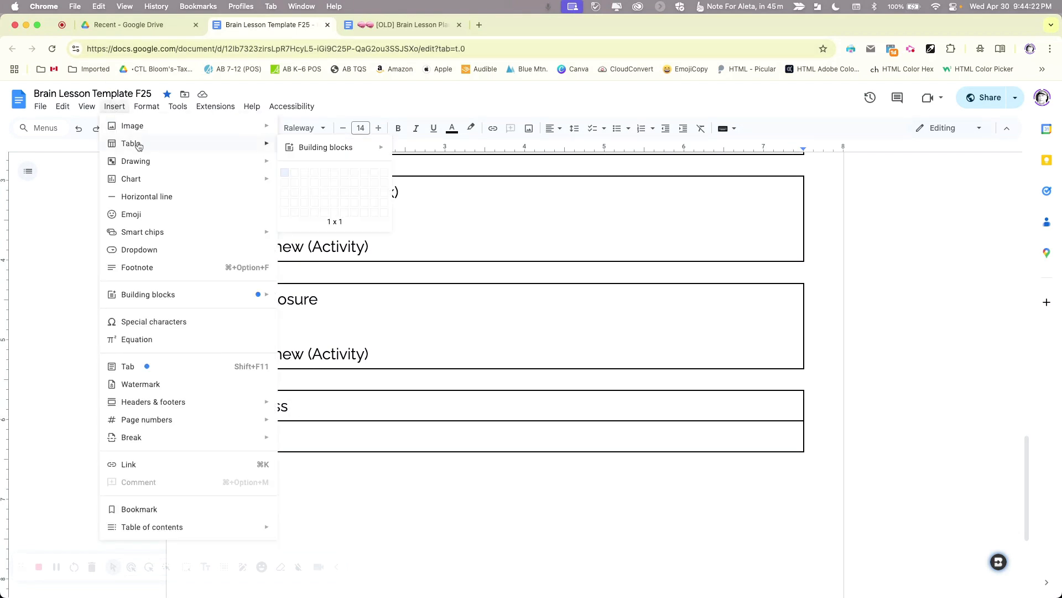
click(285, 184)
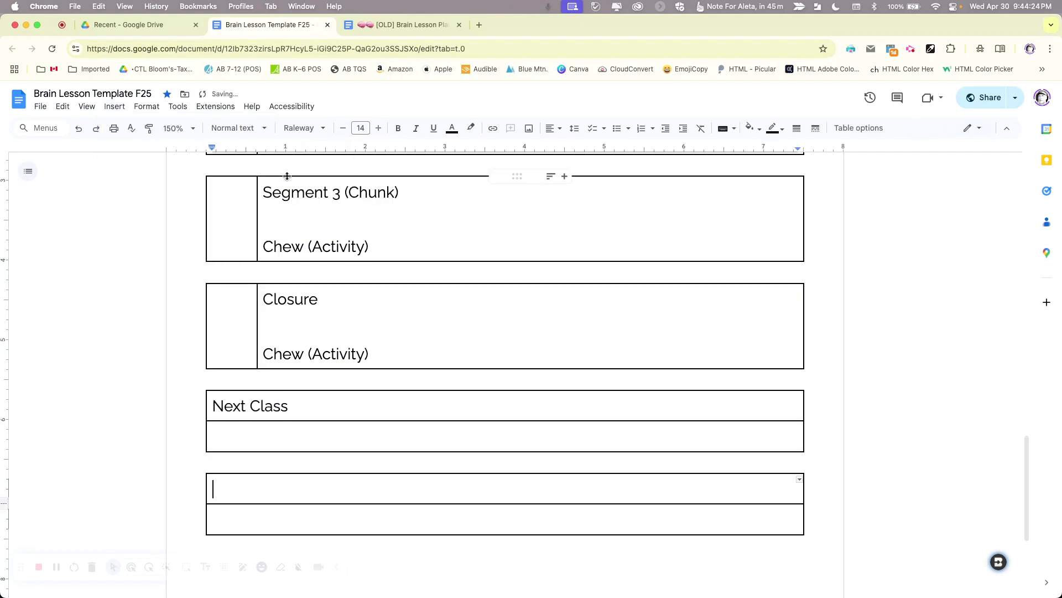
Step: Enter "Teaching Notes (Reflection)" in the first row of the last table
text(Te)
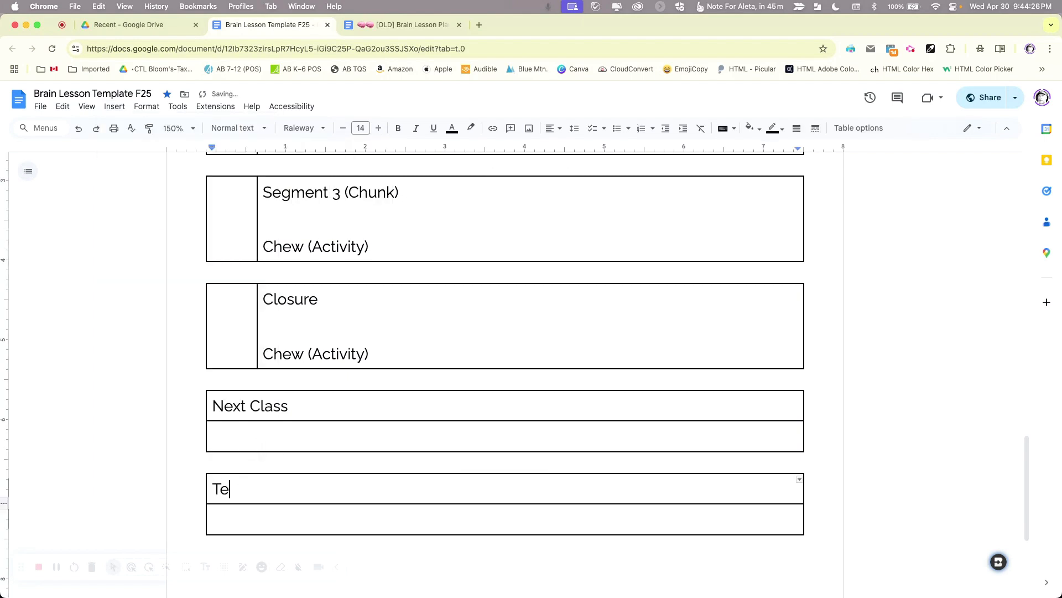
text(aching Notes)
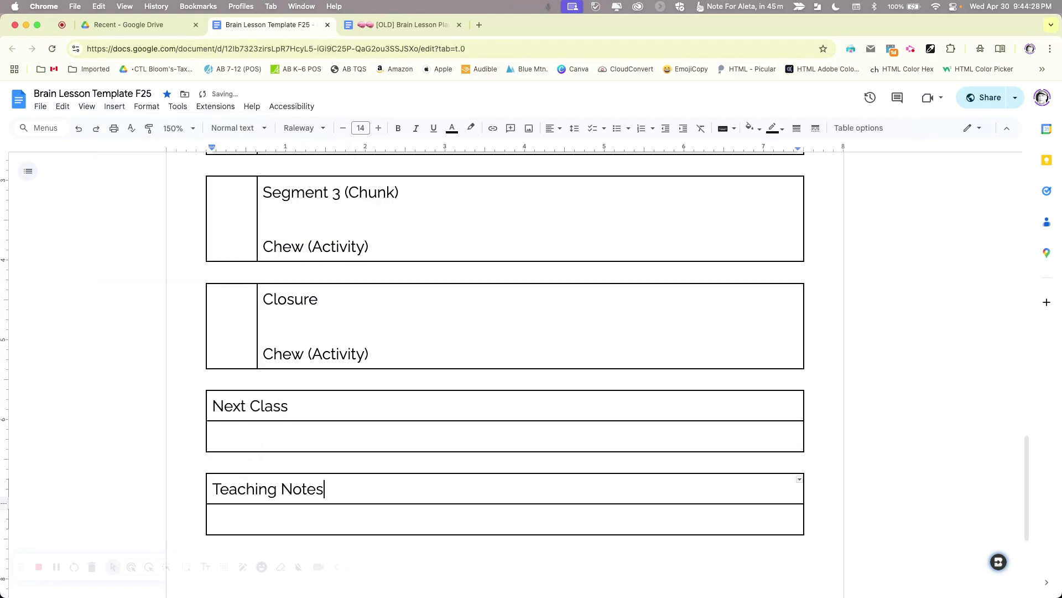
text( (Reflection)
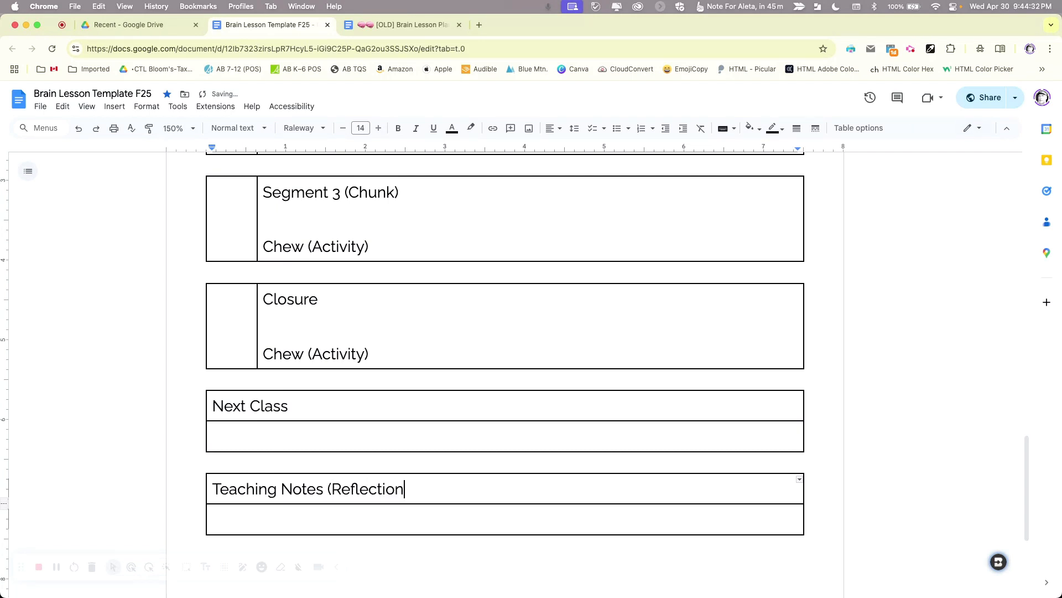
text())
Step: Set the blank line above the Segment 1 table to font size 8
scroll(368, 515, up, 10)
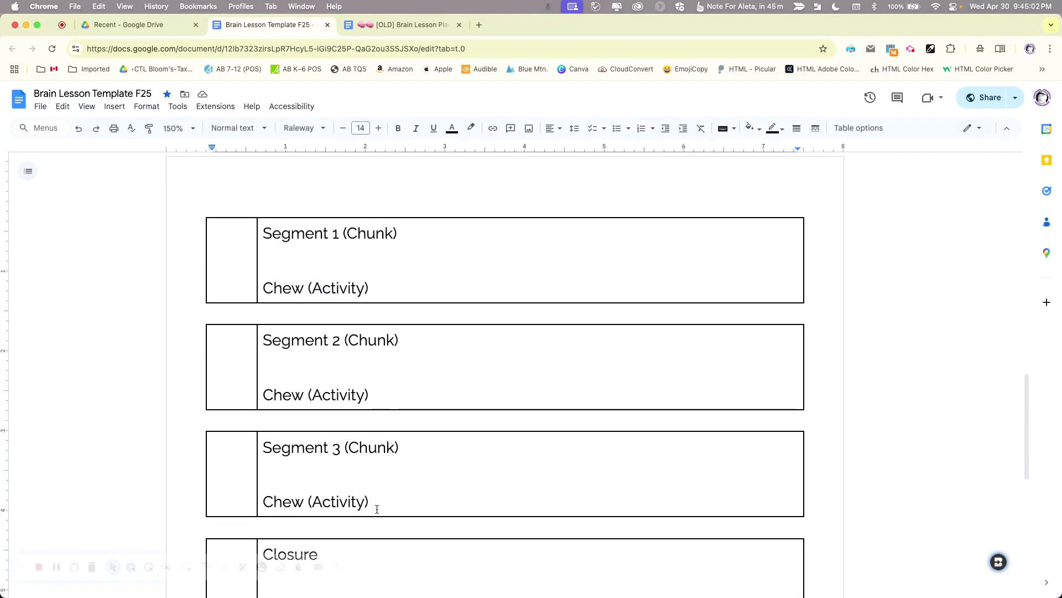
scroll(387, 476, down, 3)
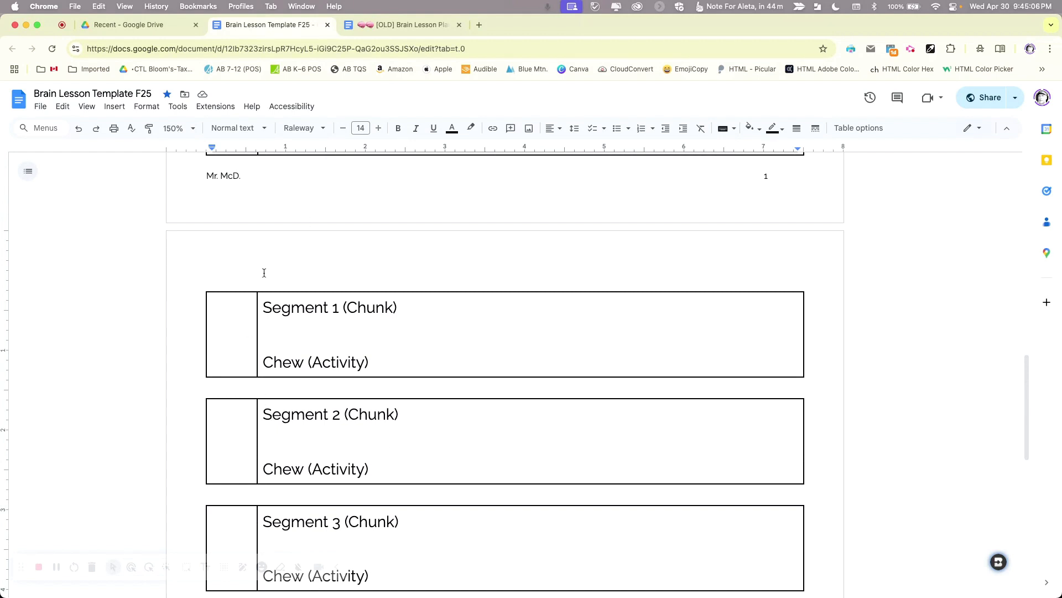
drag(235, 282, 261, 281)
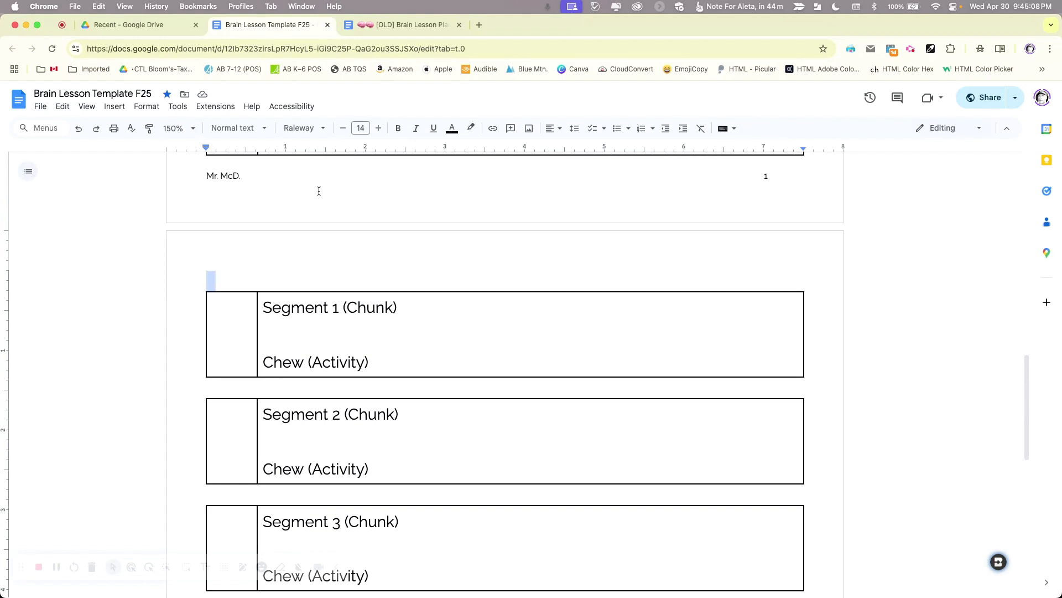
click(361, 128)
click(361, 148)
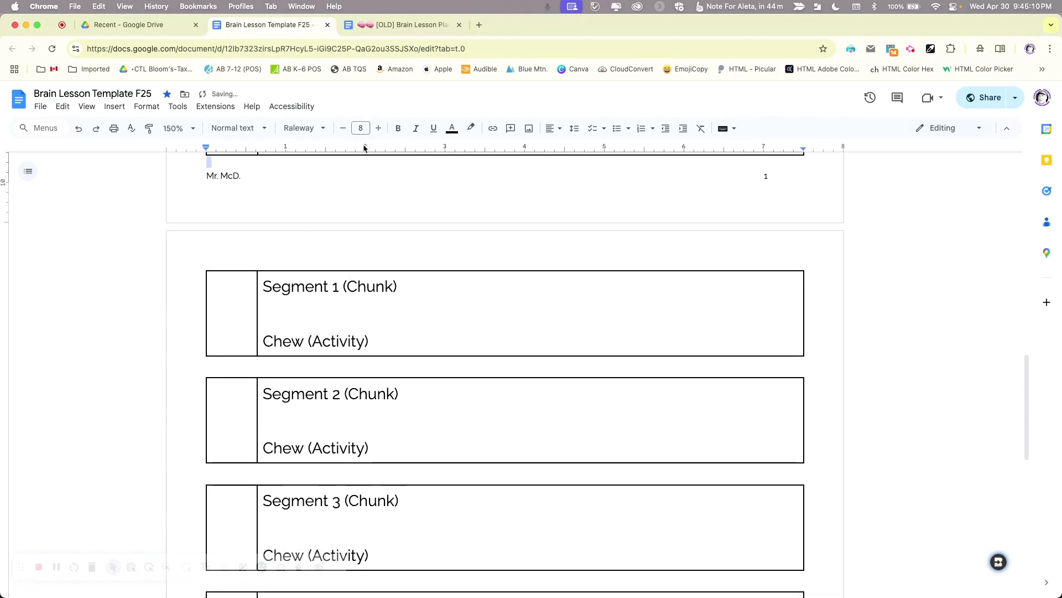
Step: Copy the size 8 blank line's formatting to the blank lines between the tables from Segment 1 down to Teaching Notes
scroll(362, 206, up, 2)
scroll(361, 206, up, 1)
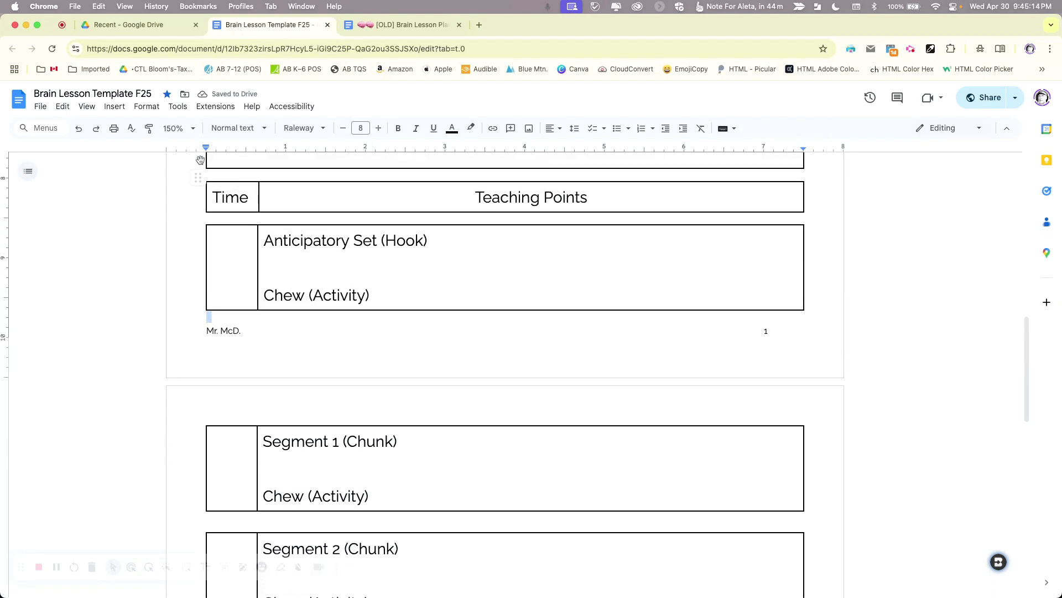
click(149, 128)
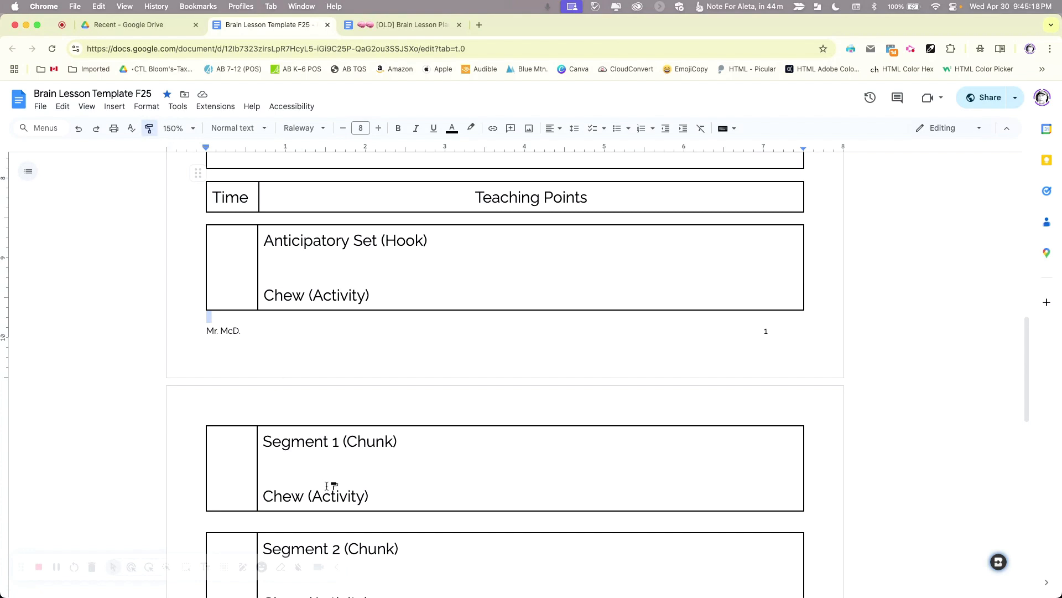
scroll(316, 479, down, 3)
click(267, 380)
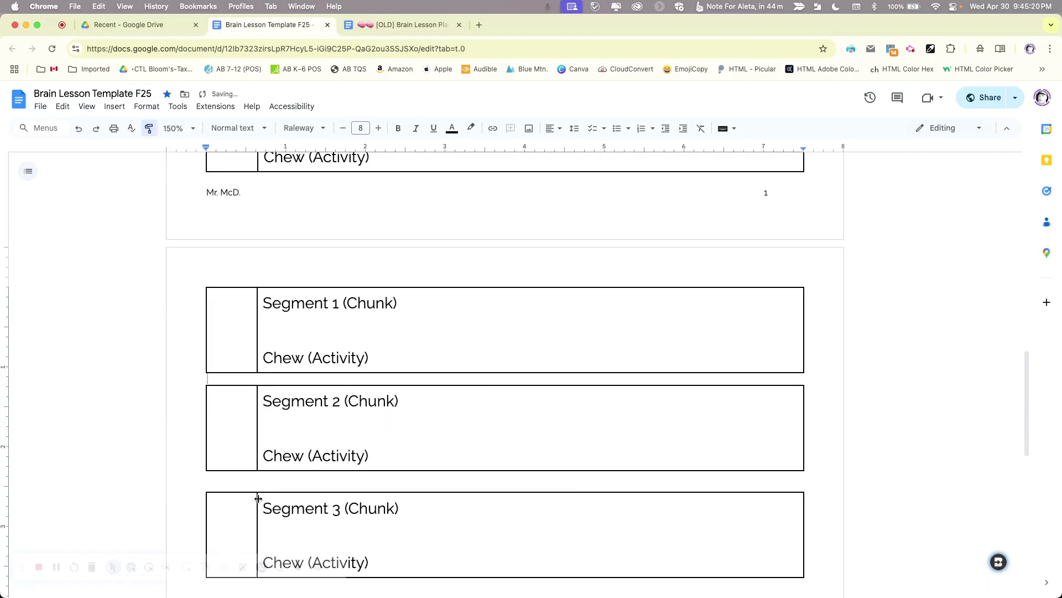
click(270, 481)
scroll(270, 479, down, 3)
click(247, 416)
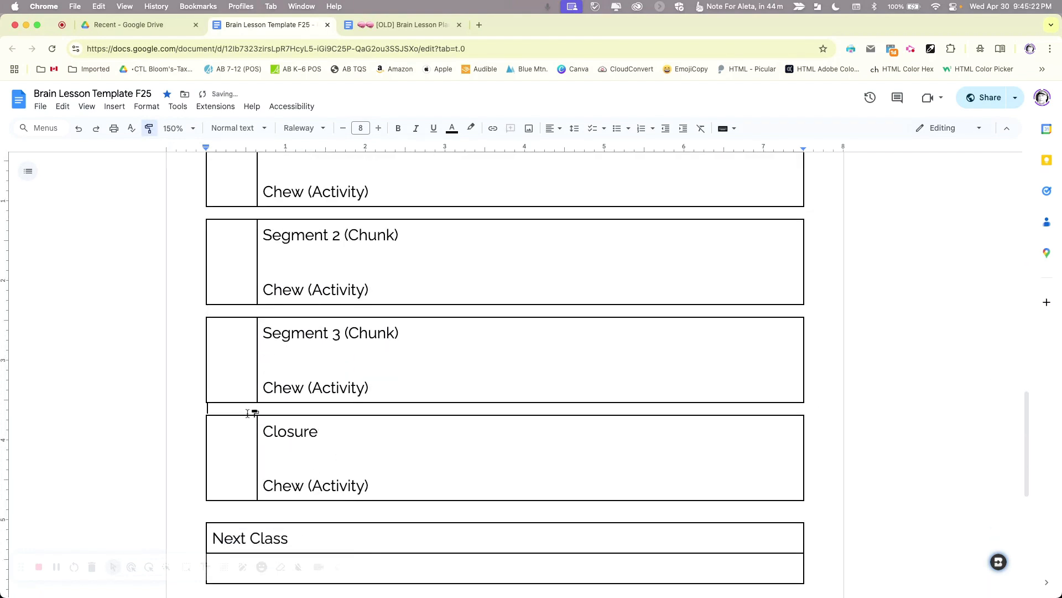
click(263, 515)
scroll(266, 509, down, 4)
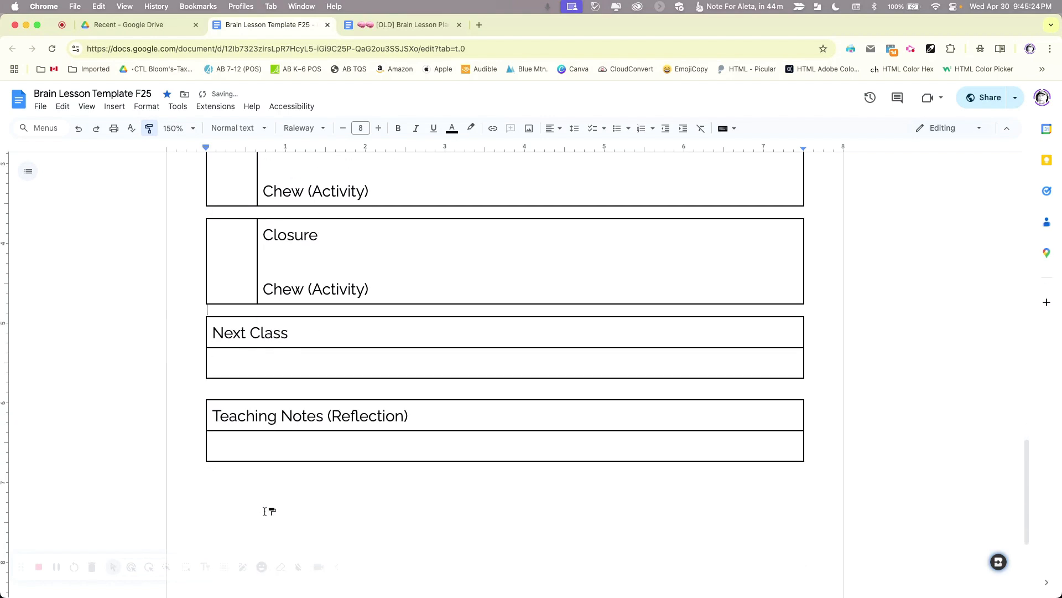
click(218, 388)
click(158, 134)
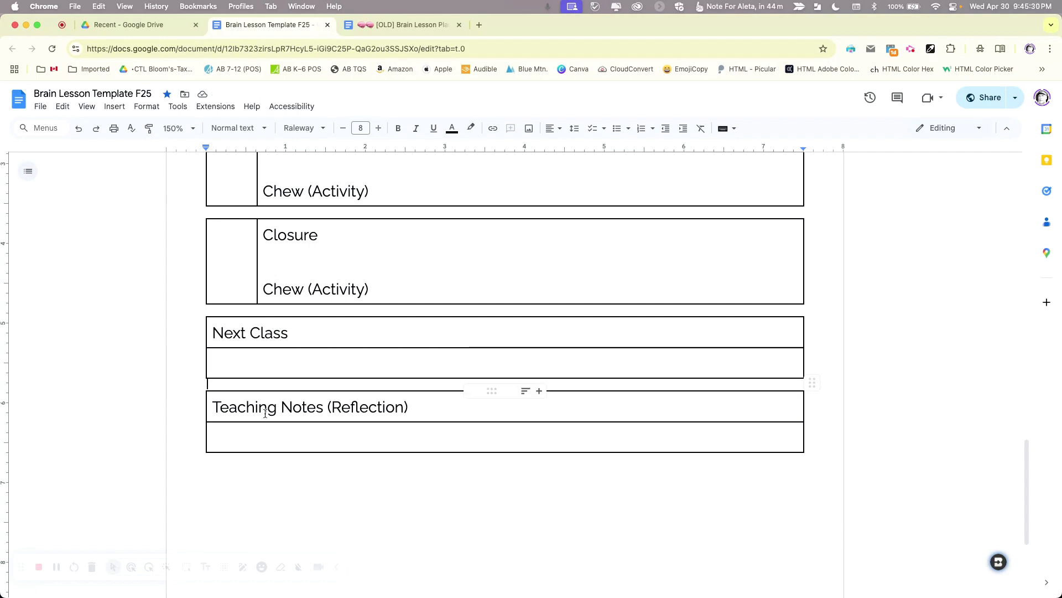
Step: Compare the layout below the Teaching Points header with the old Brain Lesson Plan template, down to its curriculum link
click(258, 486)
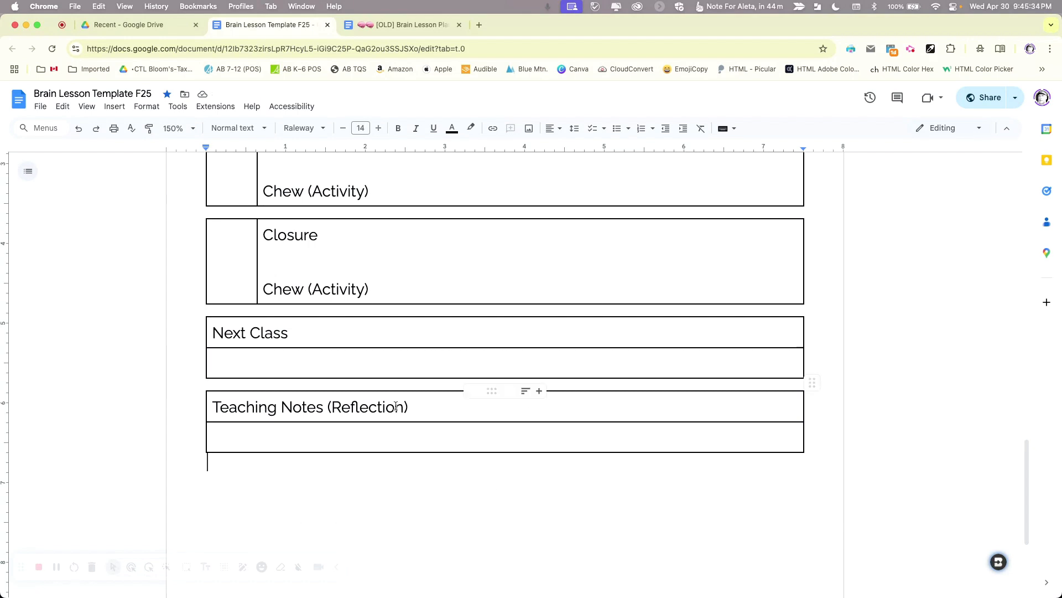
click(397, 28)
scroll(417, 368, down, 5)
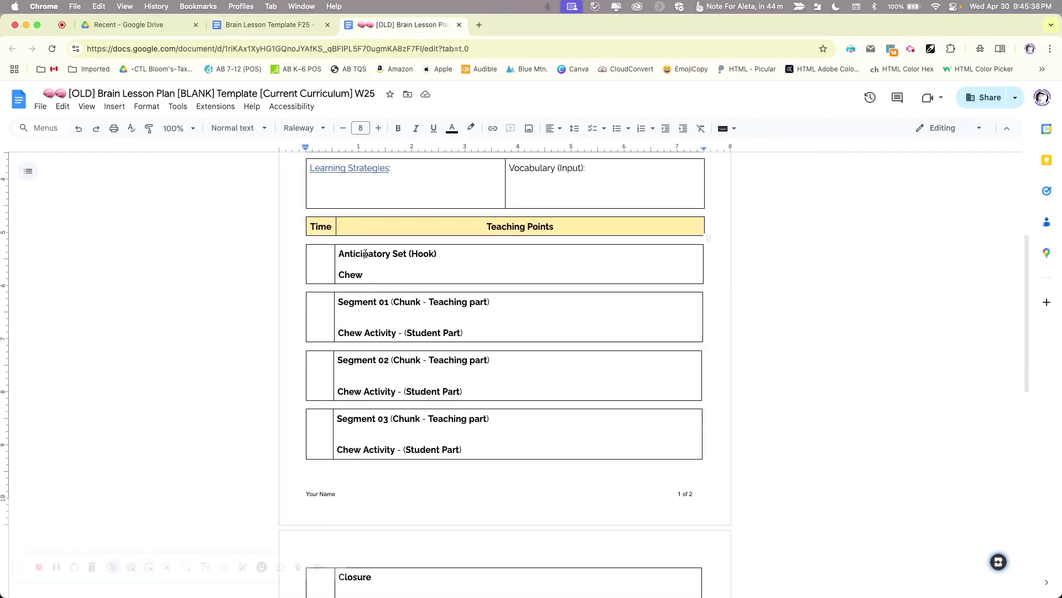
scroll(367, 265, down, 4)
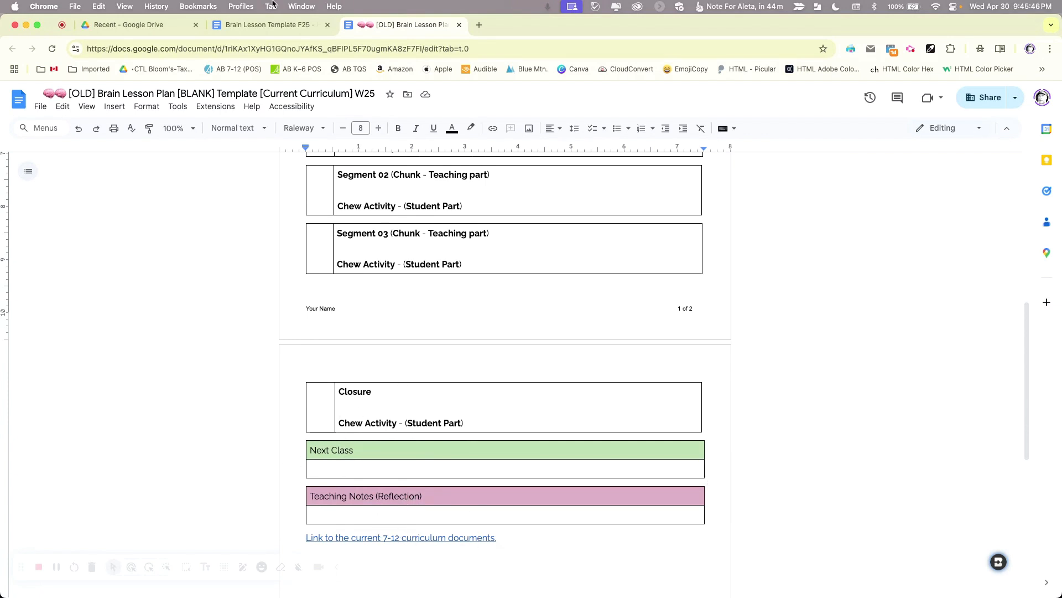
click(257, 24)
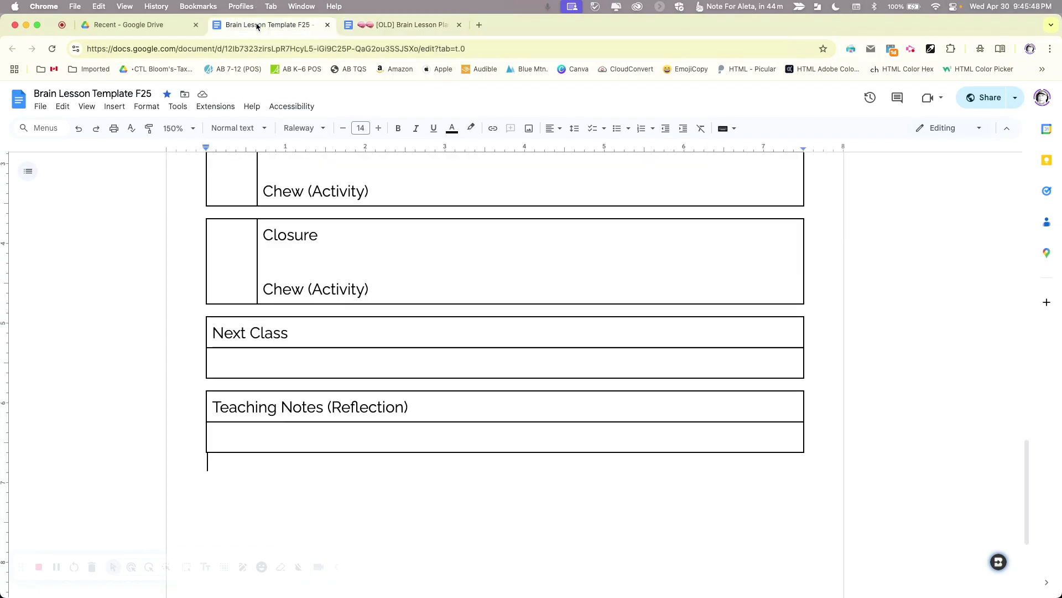
click(68, 574)
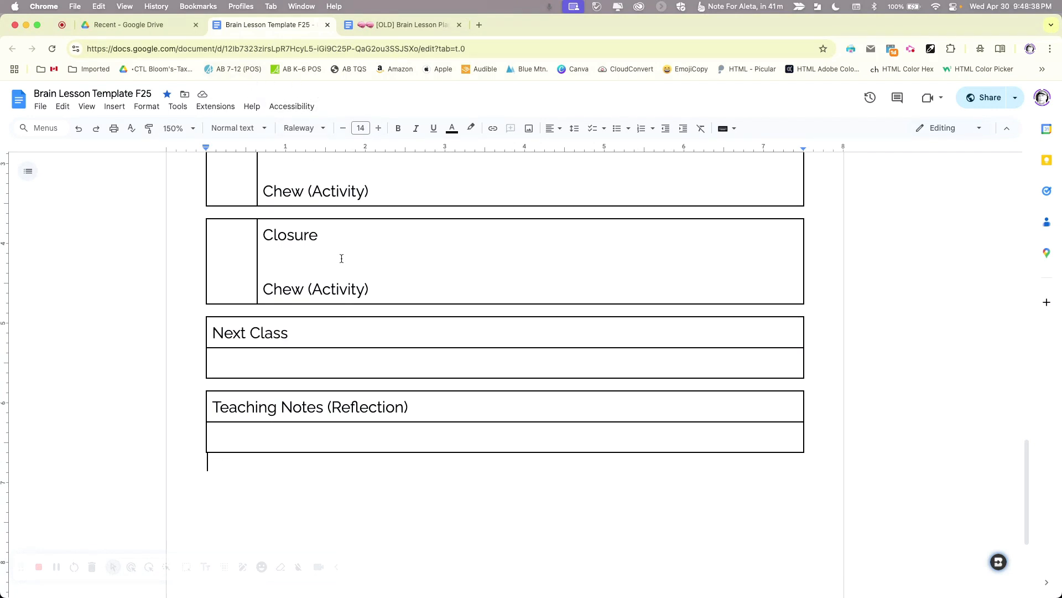
scroll(341, 258, up, 5)
scroll(342, 259, up, 10)
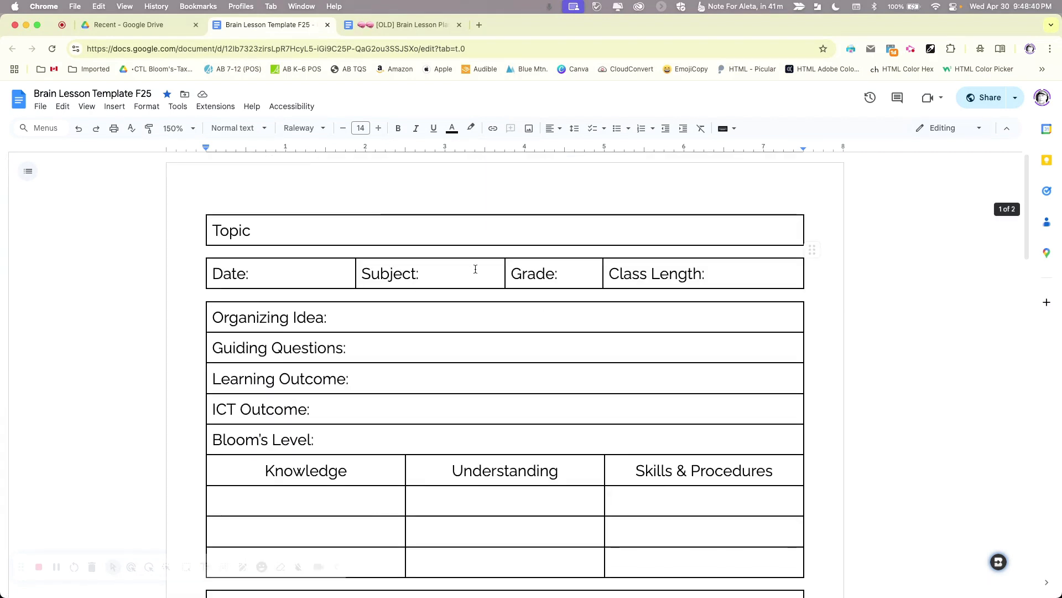
key(super+Down)
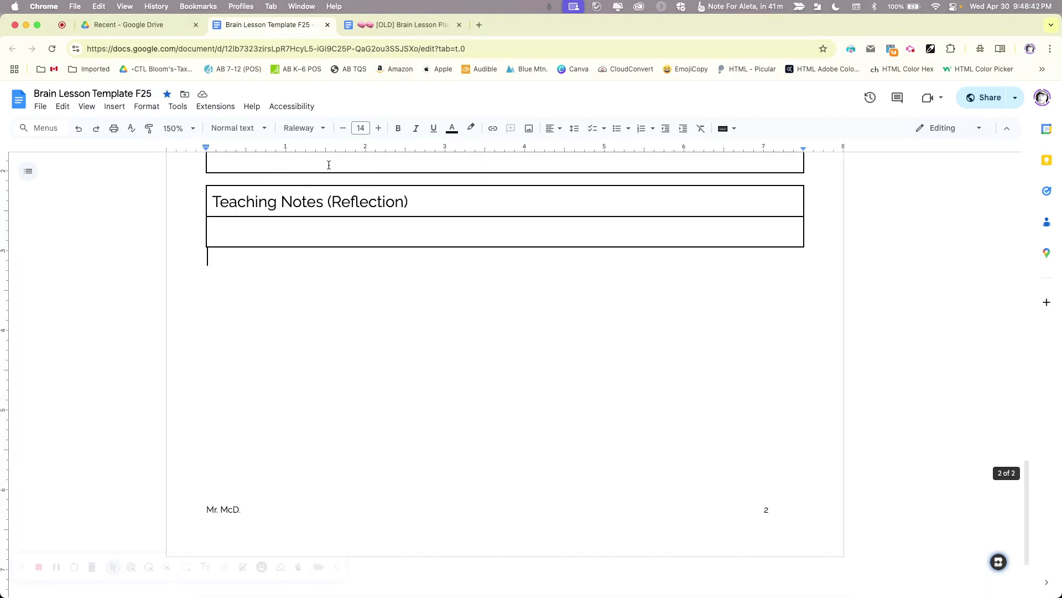
Step: Open the AB K–6 POS bookmark in a new tab and copy the address of its Kindergarten to Grade 6 Curriculum page
right_click(299, 71)
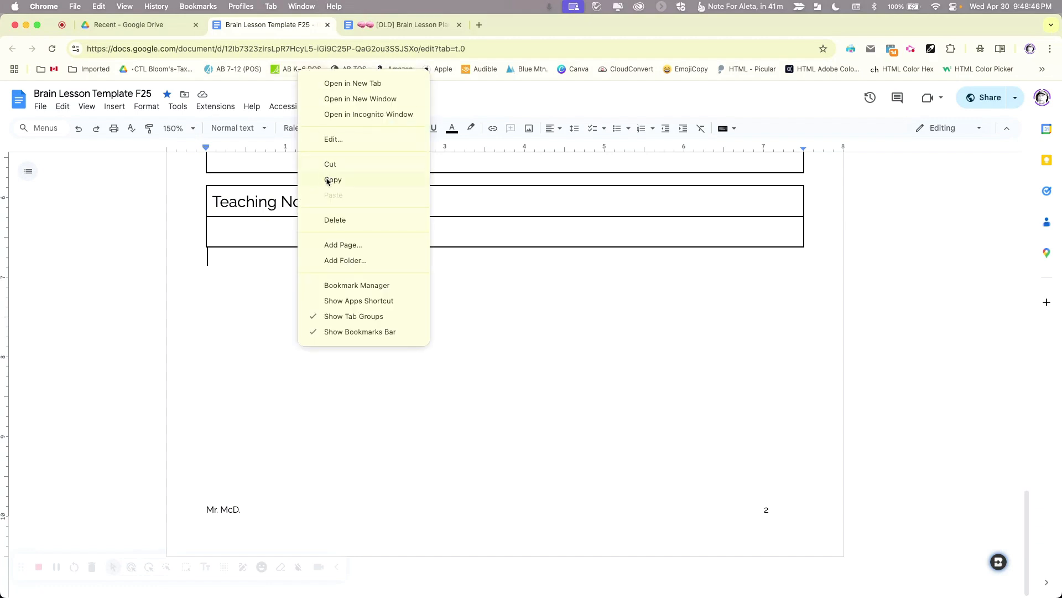
click(329, 87)
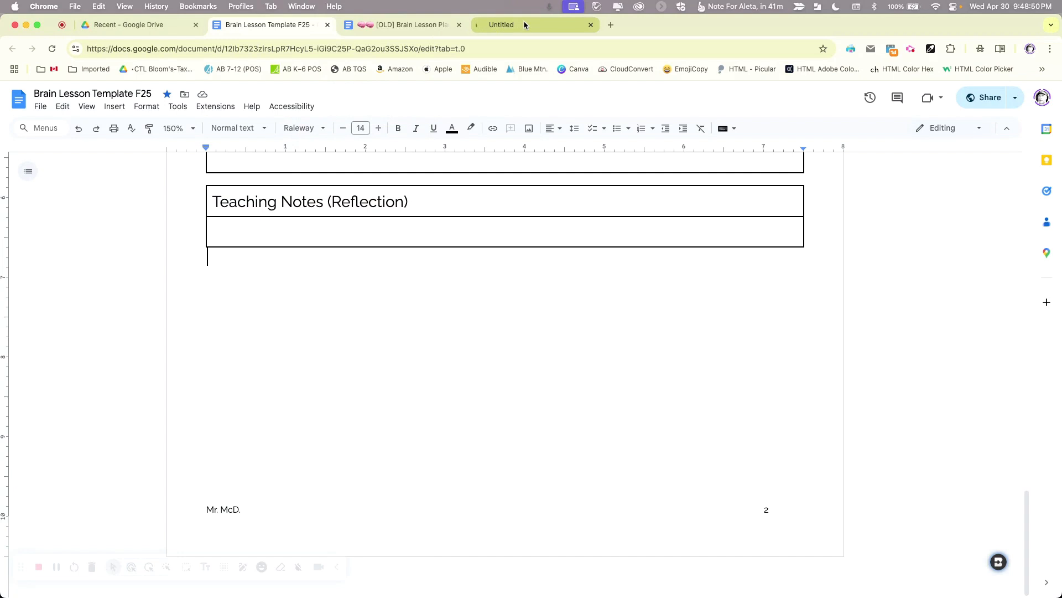
click(524, 23)
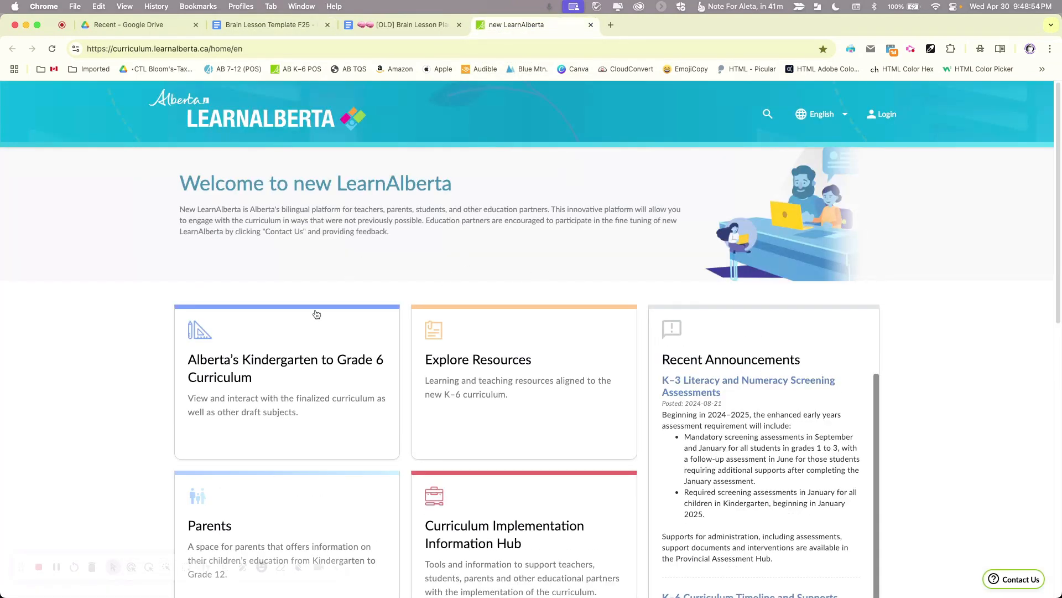
click(289, 368)
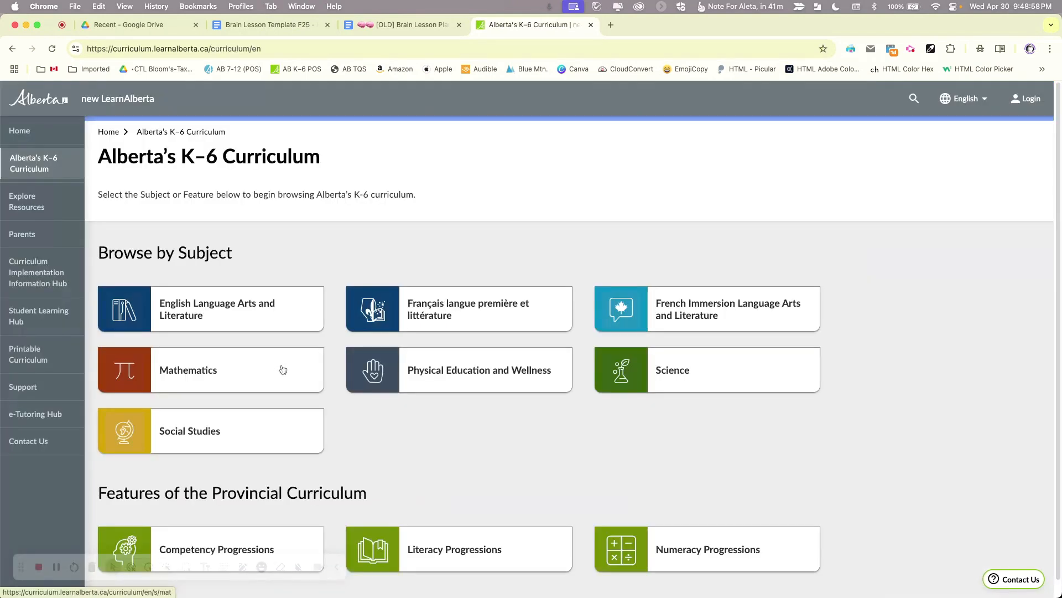
click(215, 49)
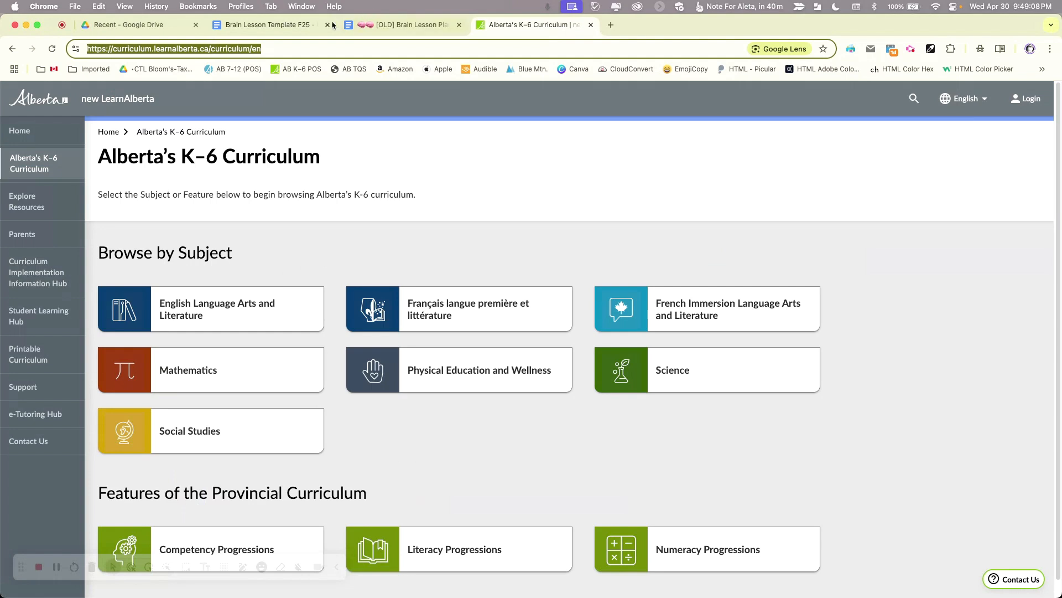
Step: Return to the Brain Lesson Template F25 document and enter "K-6 POS" below the Teaching Notes table
click(292, 25)
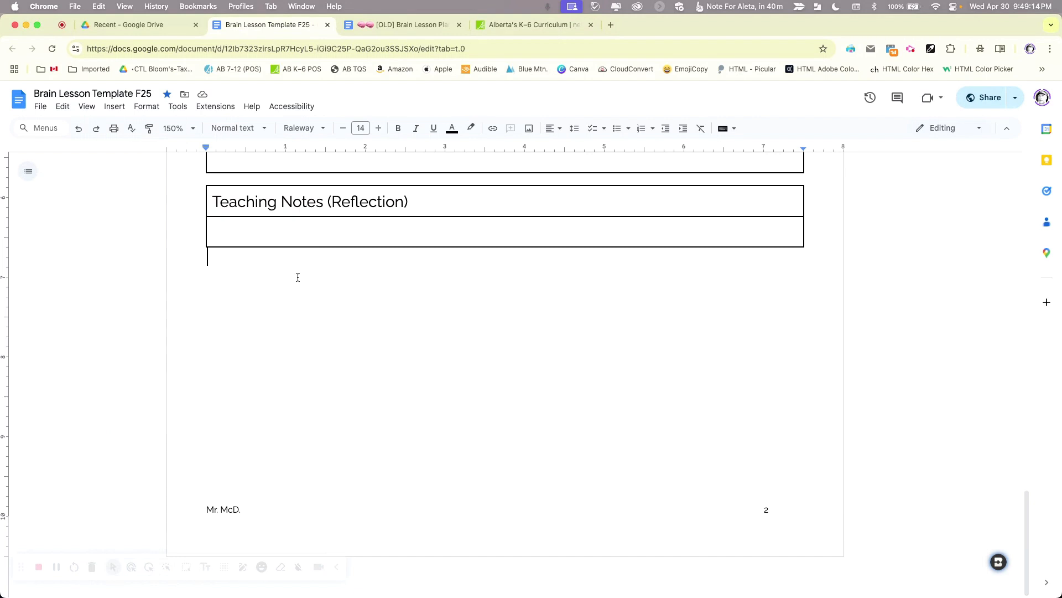
click(259, 285)
text(K-6 POS)
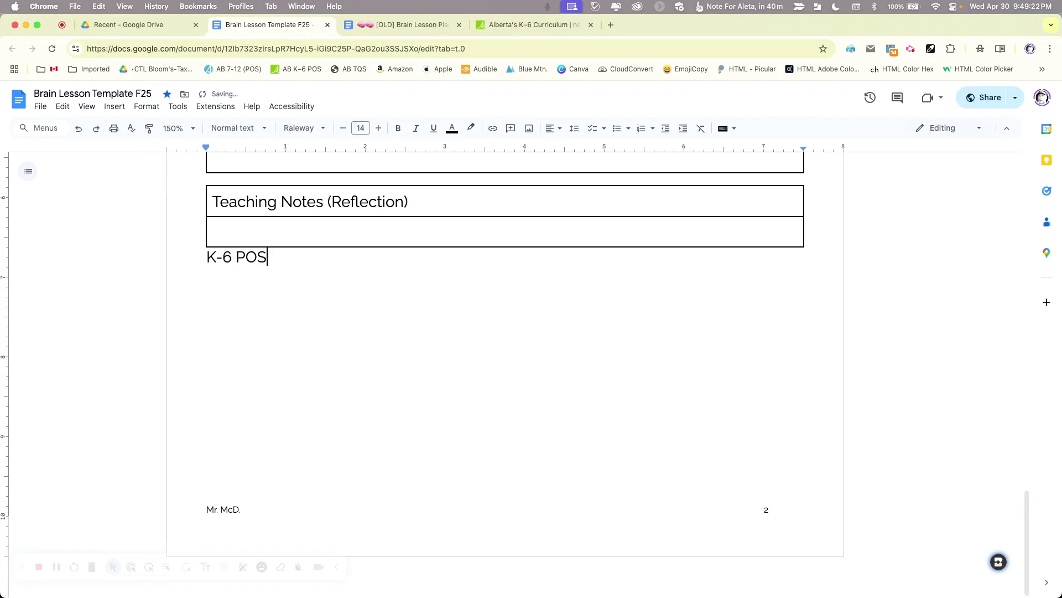
drag(205, 257, 214, 258)
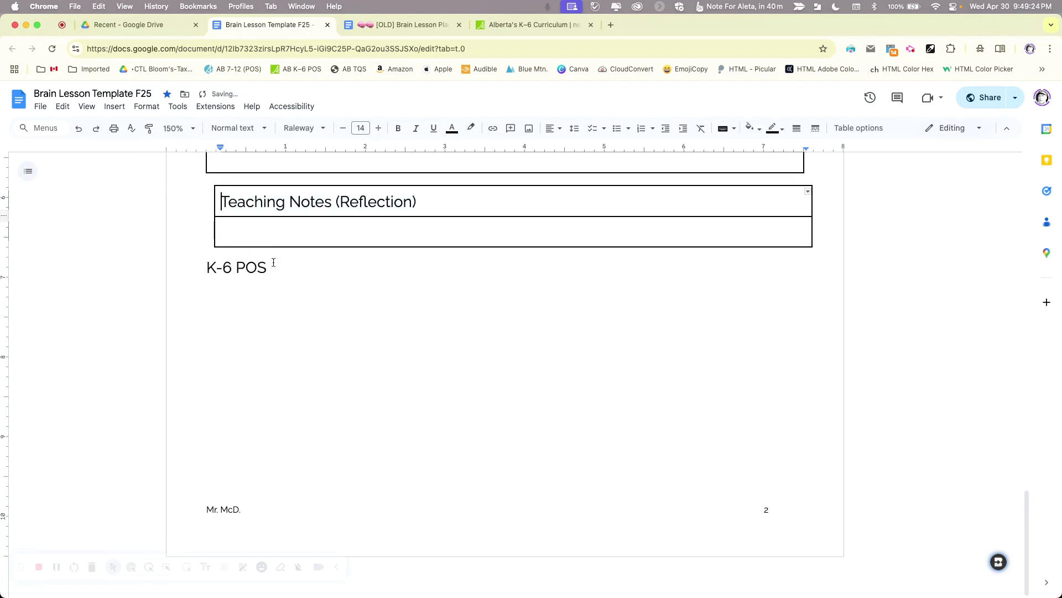
click(270, 269)
key(shift+Left)
key(shift+Left)
key(shift+Left)
key(shift+Left)
key(shift+Left)
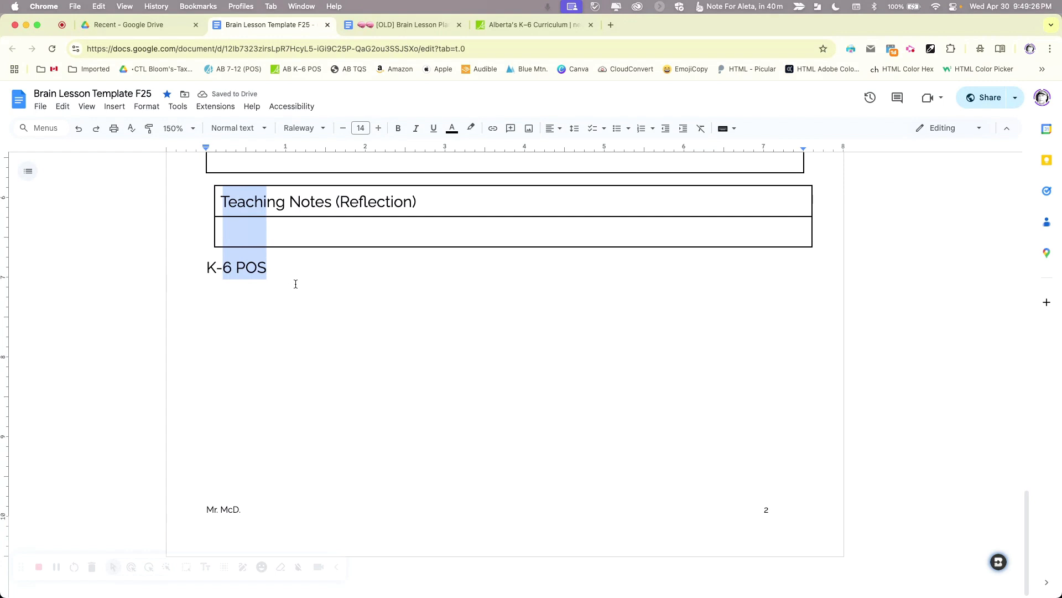
key(super+z)
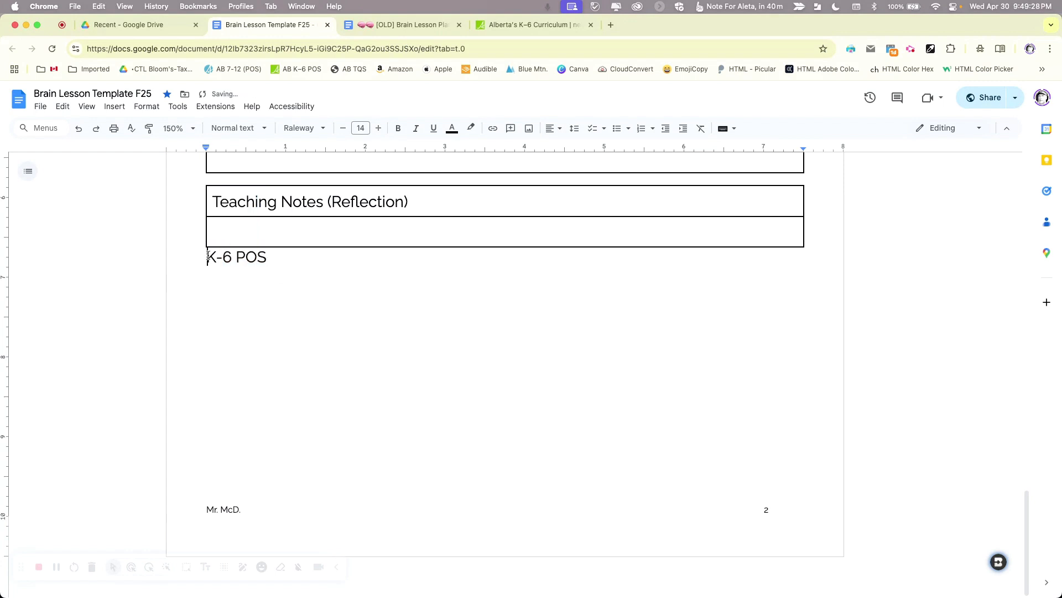
Step: Link the "K-6 POS" text below the Teaching Notes table to the copied Alberta K–6 Curriculum address
drag(207, 257, 265, 260)
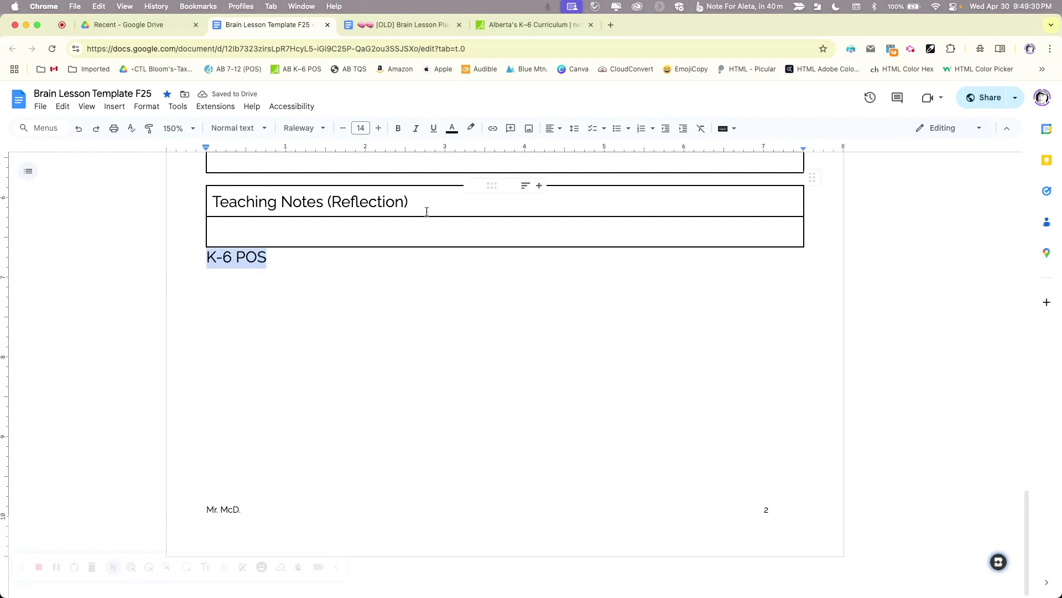
click(493, 129)
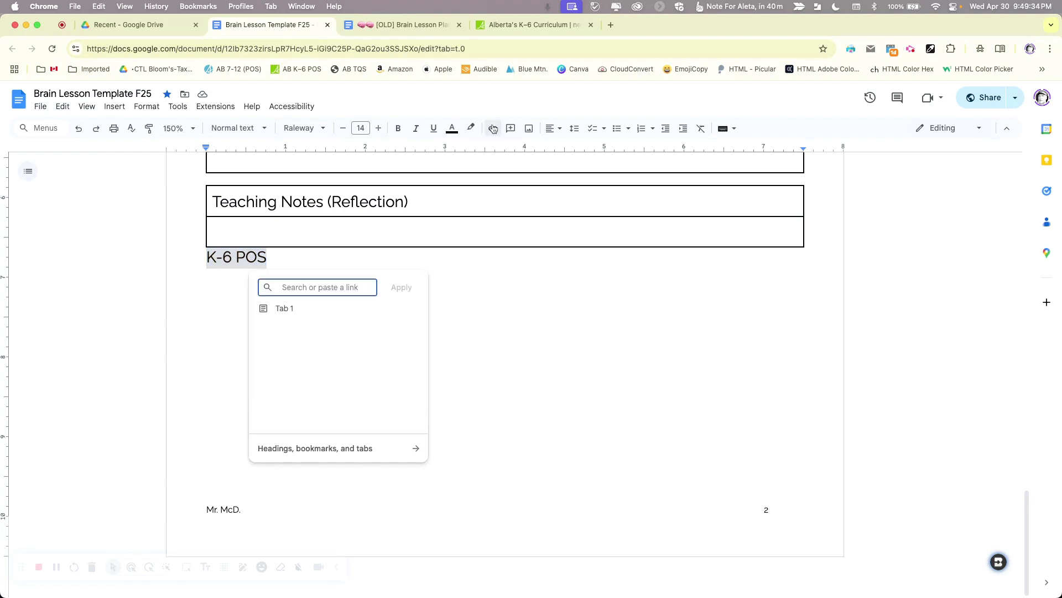
key(super+v)
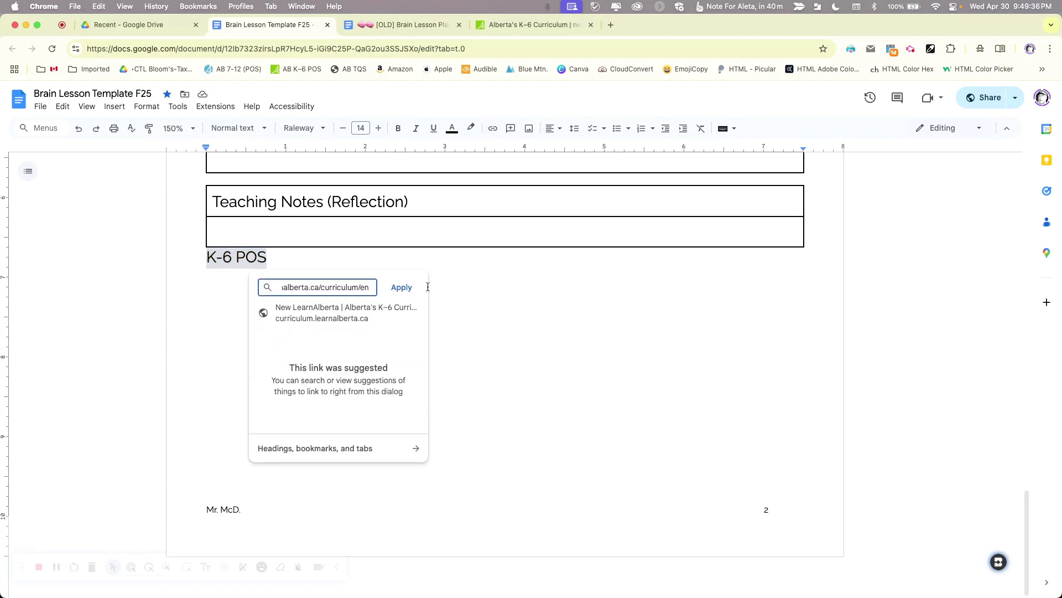
click(404, 288)
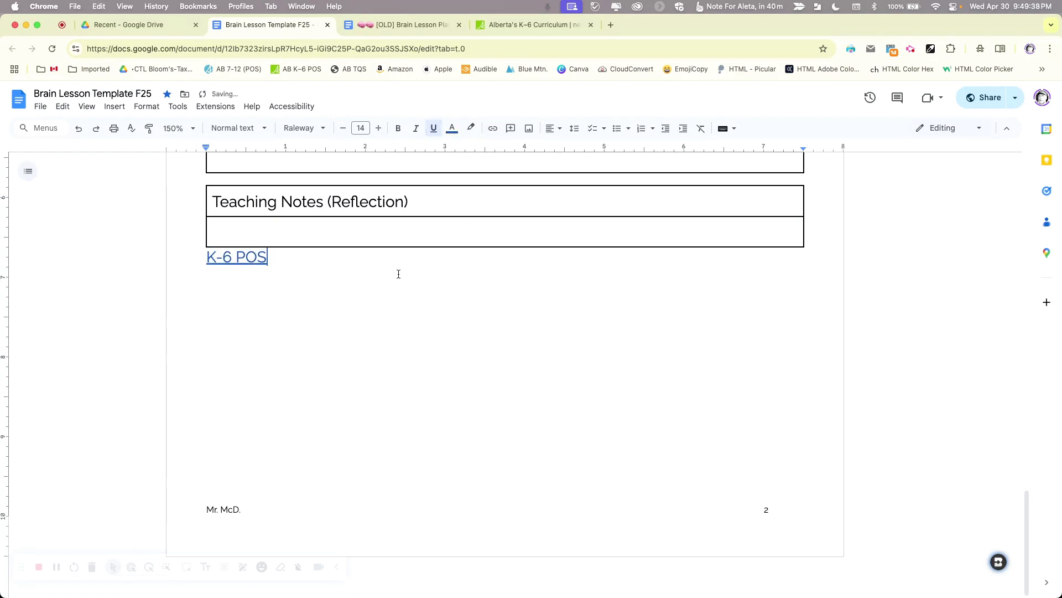
Step: Test the K-6 POS link by following it to the curriculum page, and close the page it opens
click(225, 257)
click(277, 278)
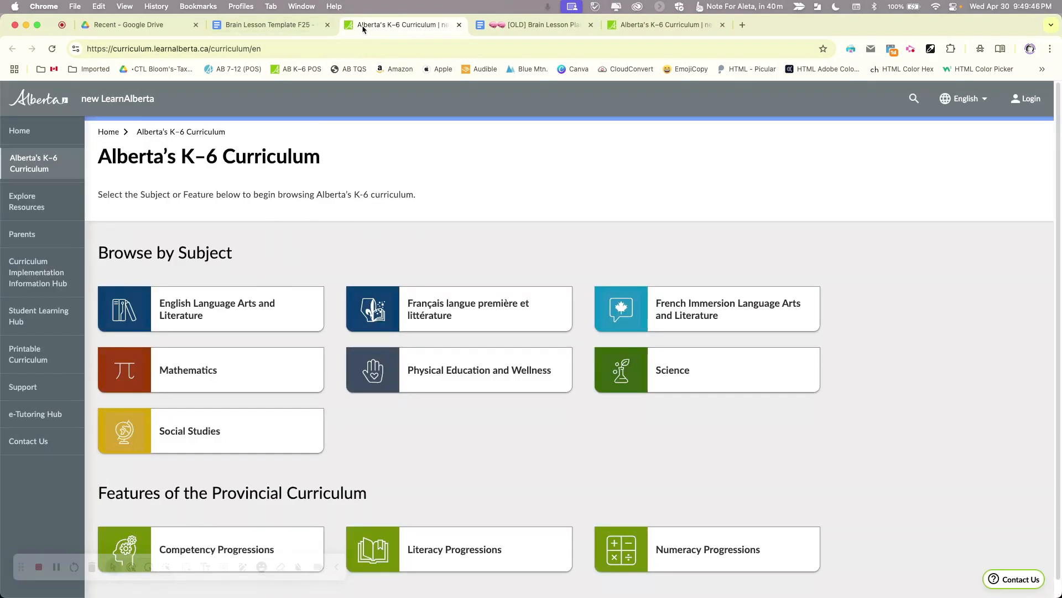
click(459, 25)
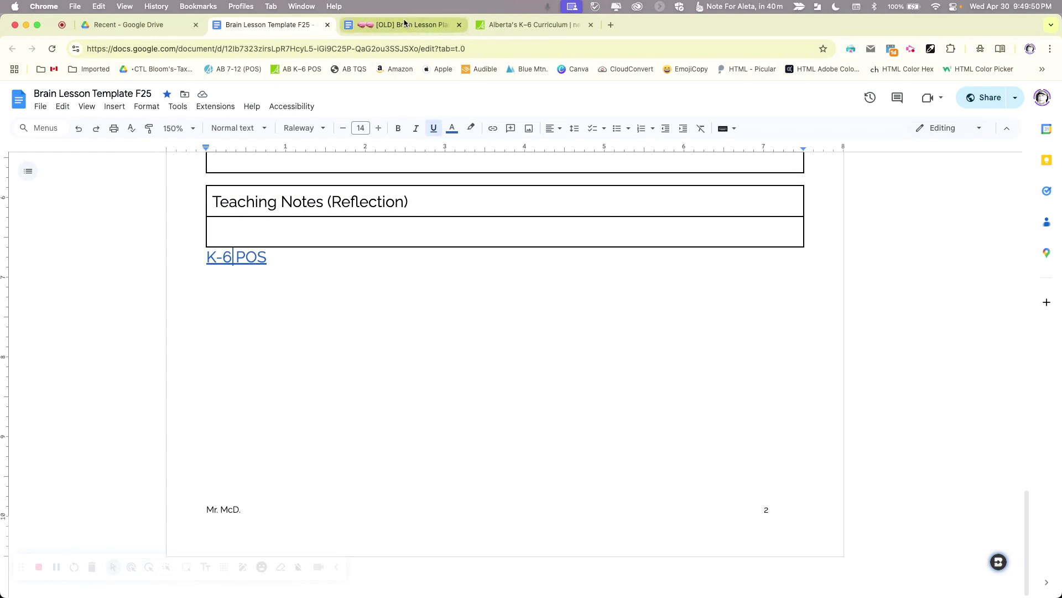
Step: Check the Programs of study list behind the AB 7-12 (POS) bookmark, close both curriculum pages and return to Brain Lesson Template F25
right_click(231, 71)
click(264, 84)
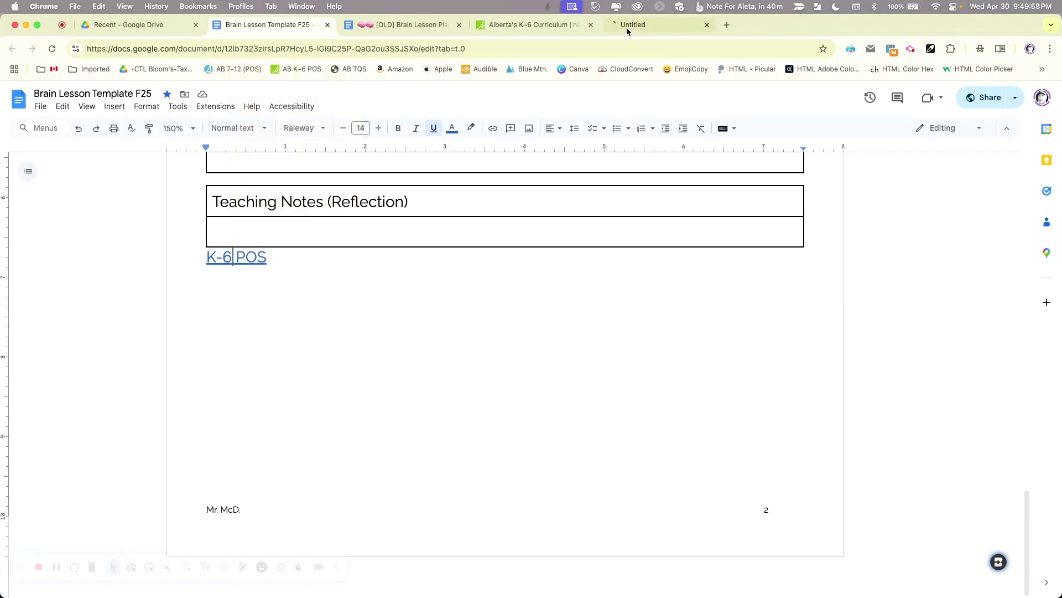
click(642, 26)
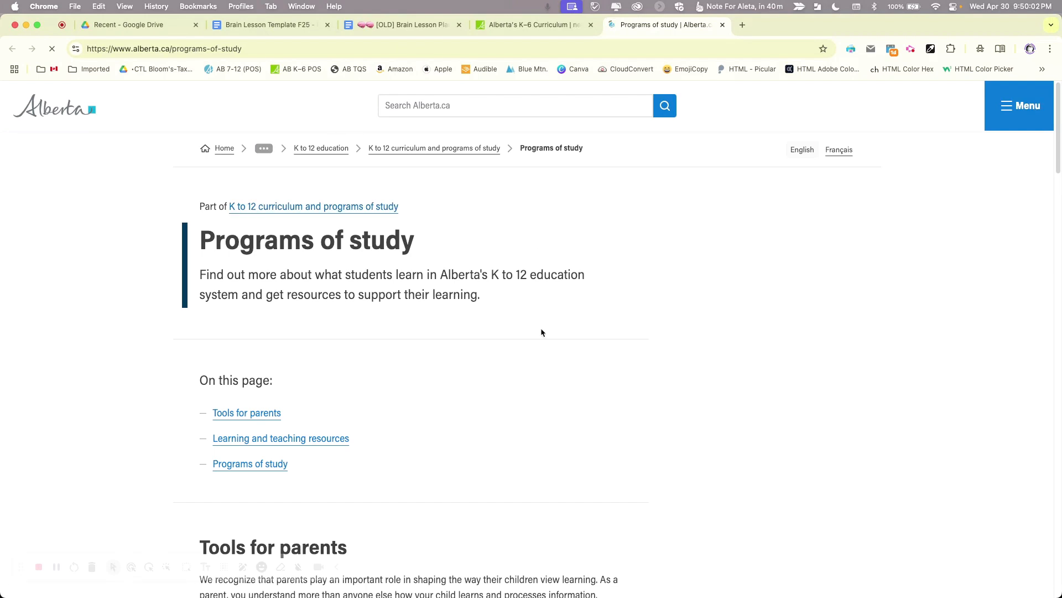
click(245, 464)
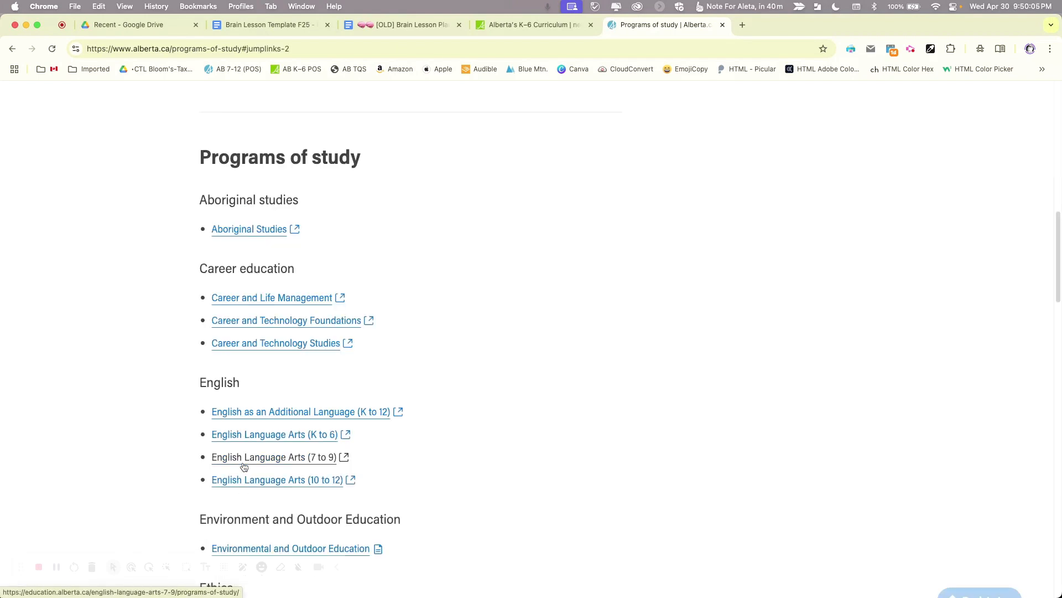
click(220, 49)
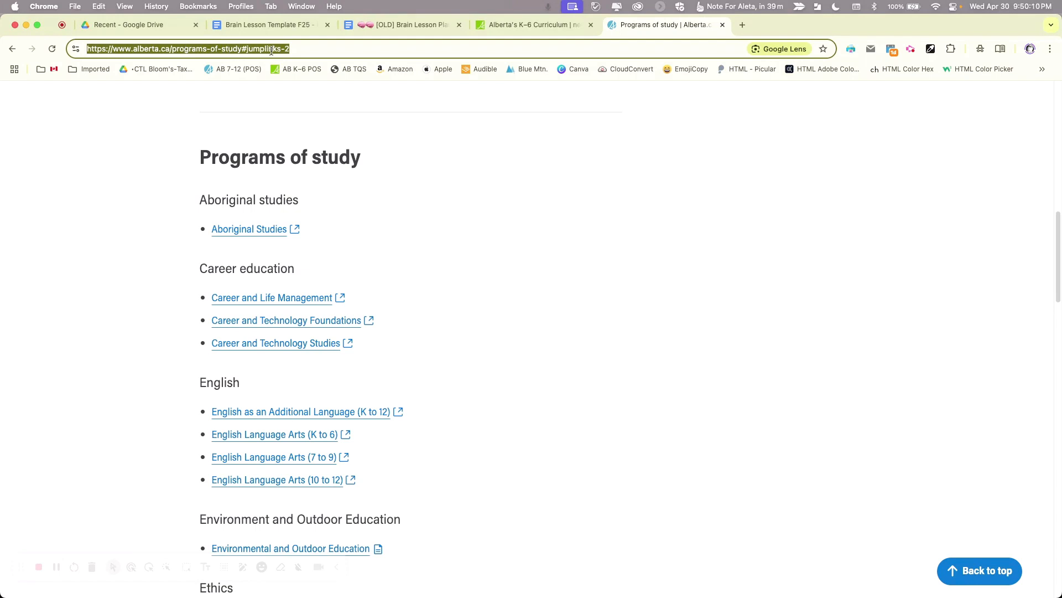
click(722, 25)
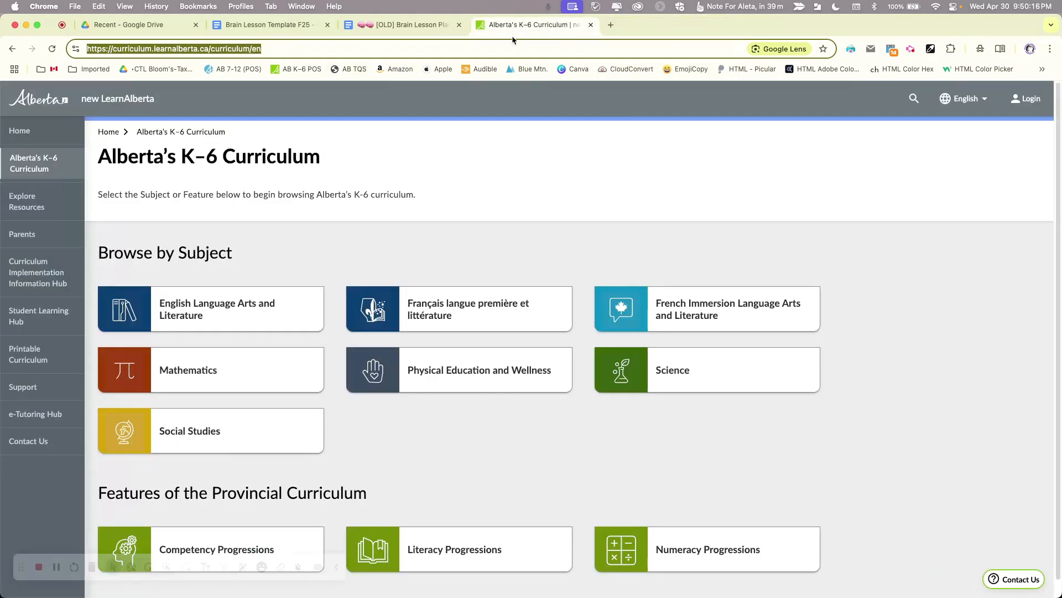
click(591, 25)
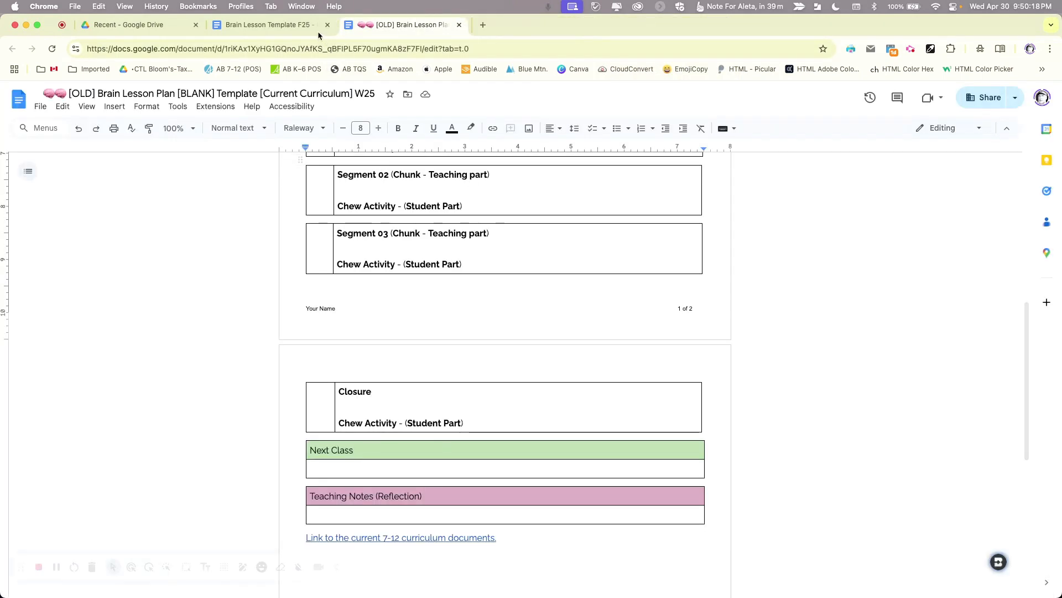
click(282, 25)
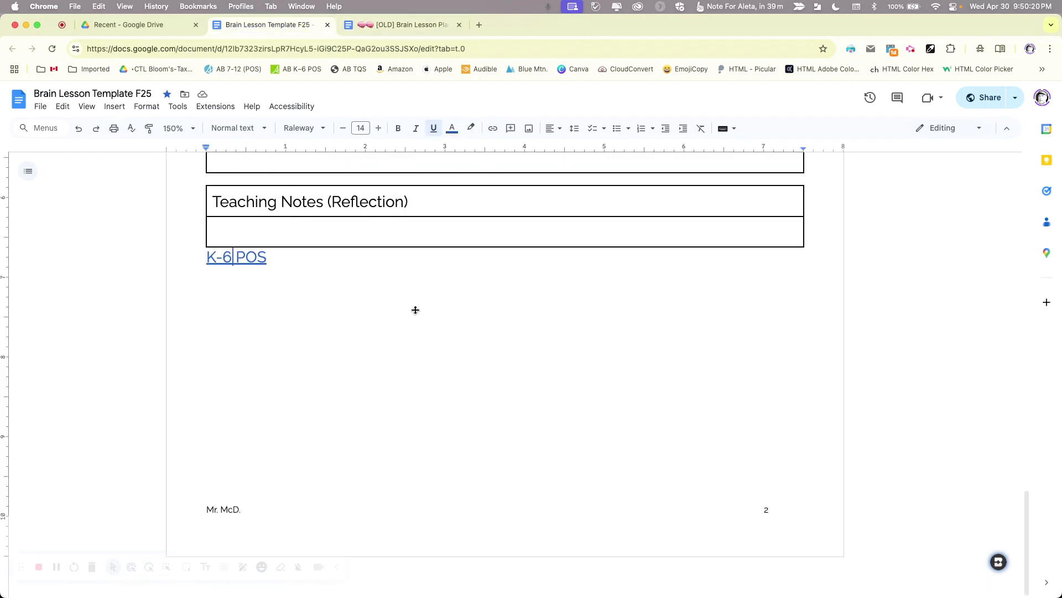
Step: Set the document zoom to 100% and go back to the Topic table at the start of the template
scroll(200, 238, up, 5)
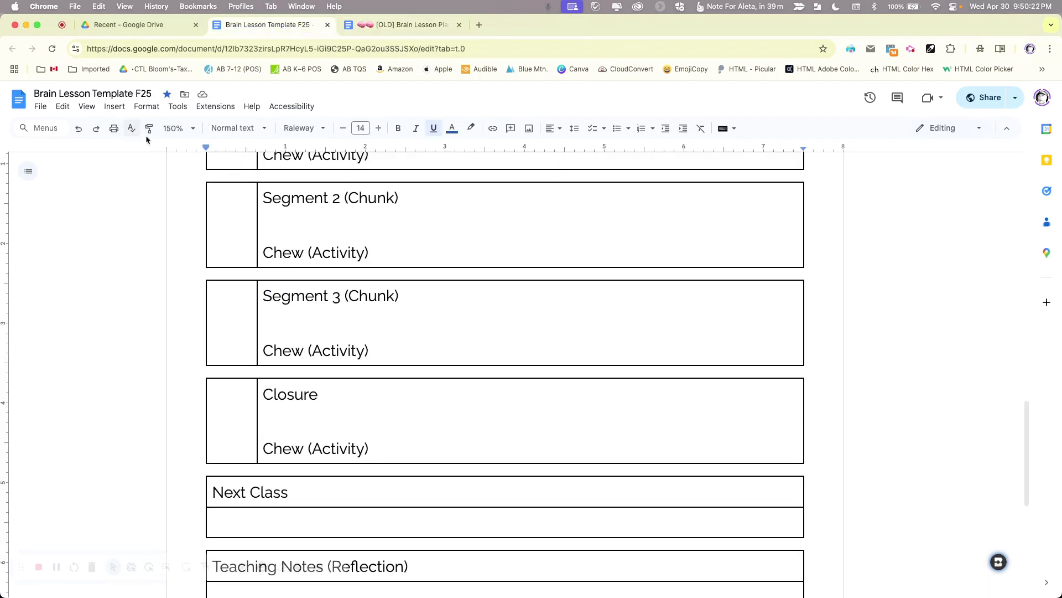
click(193, 129)
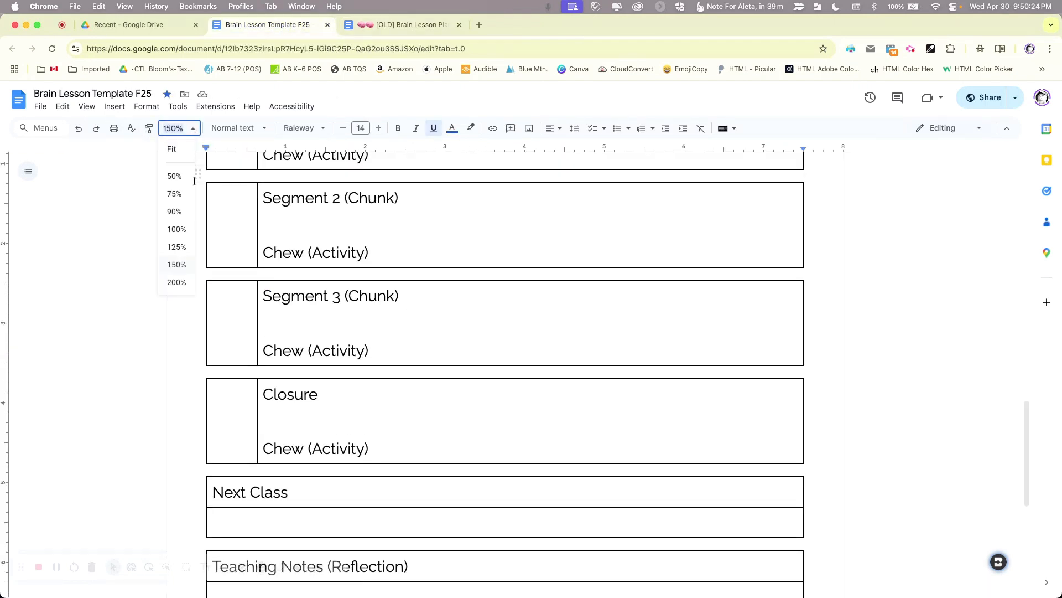
click(173, 227)
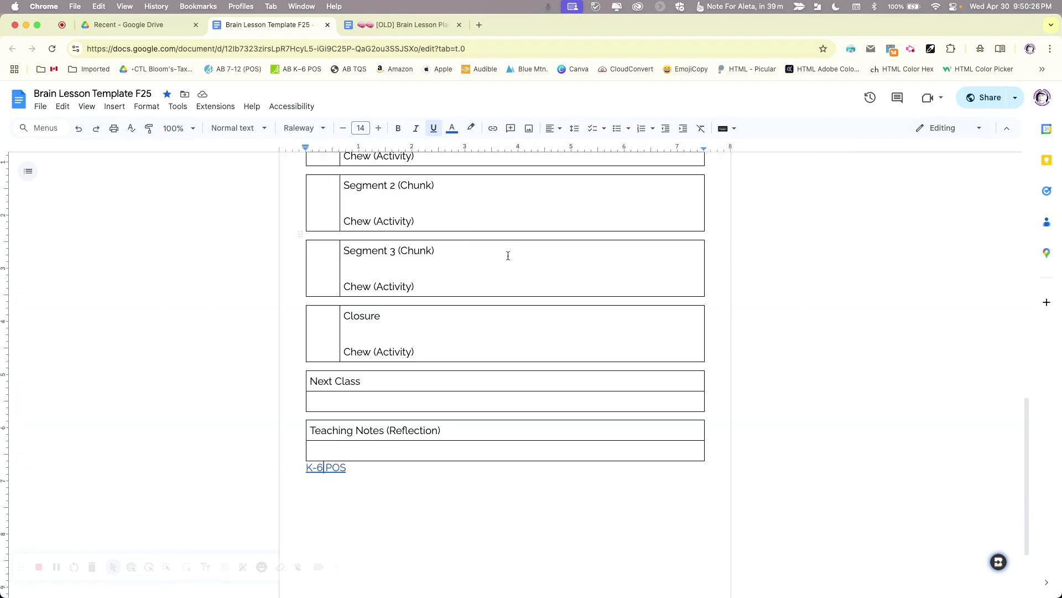
scroll(507, 254, up, 10)
scroll(513, 266, up, 1)
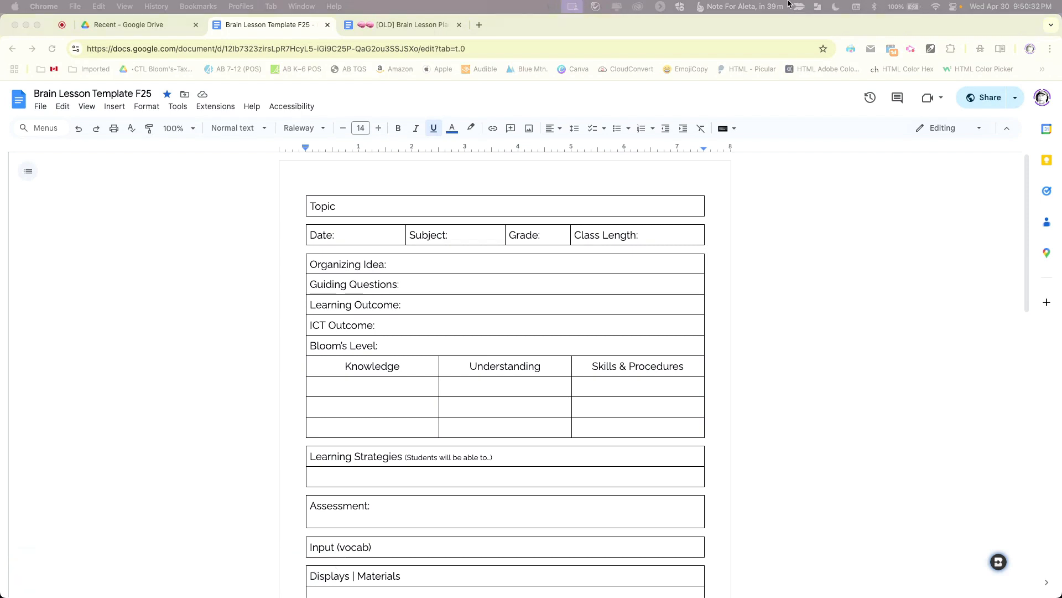
Step: Bring the [NEW] Brain Lesson Plan template into this window as a tab and return to the Teaching Points part of Brain Lesson Template F25
drag(789, 3, 787, 28)
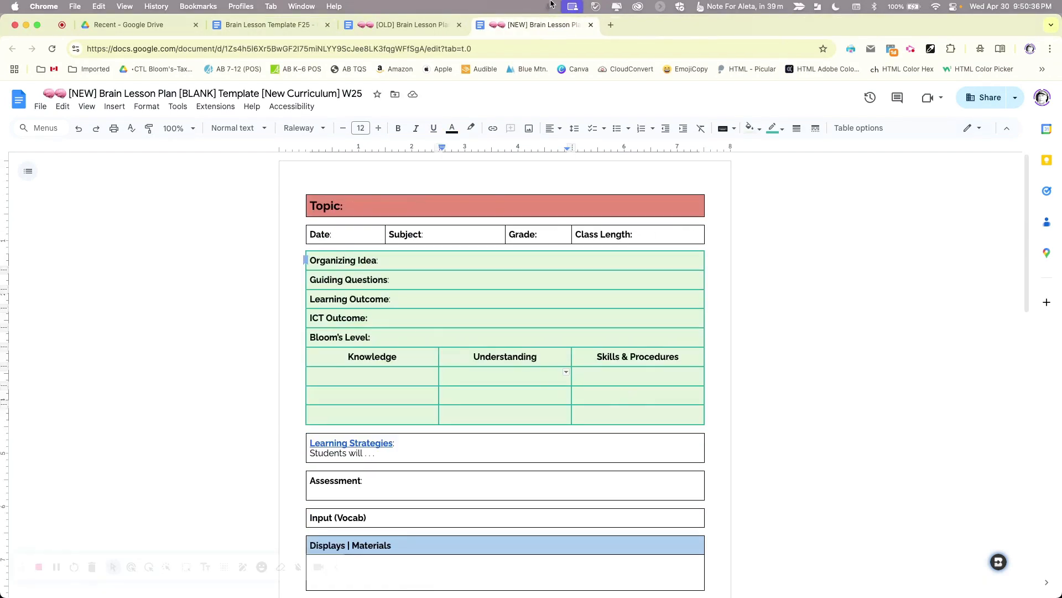
click(283, 27)
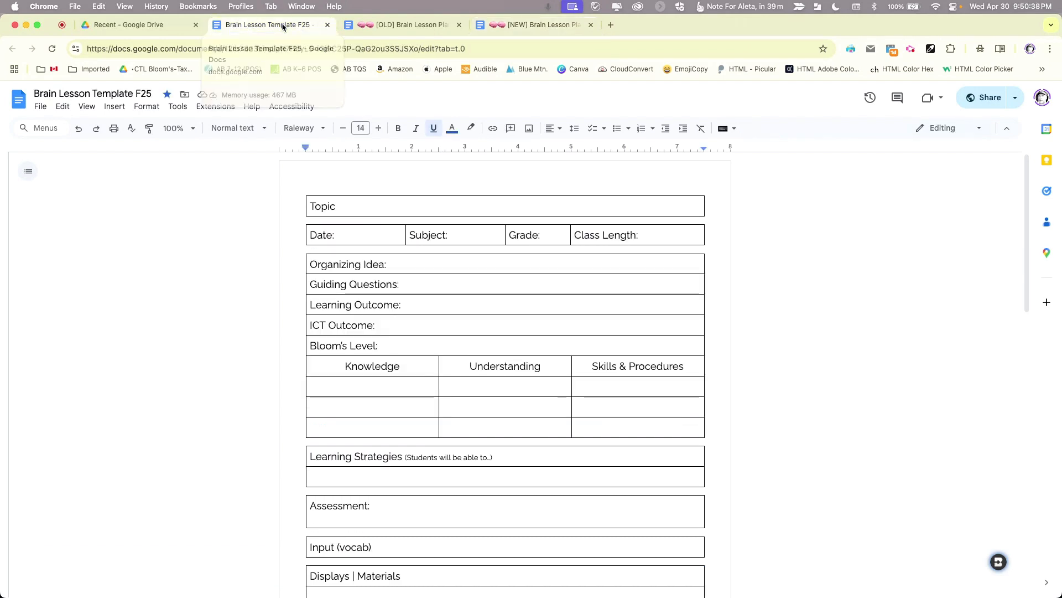
scroll(489, 371, down, 7)
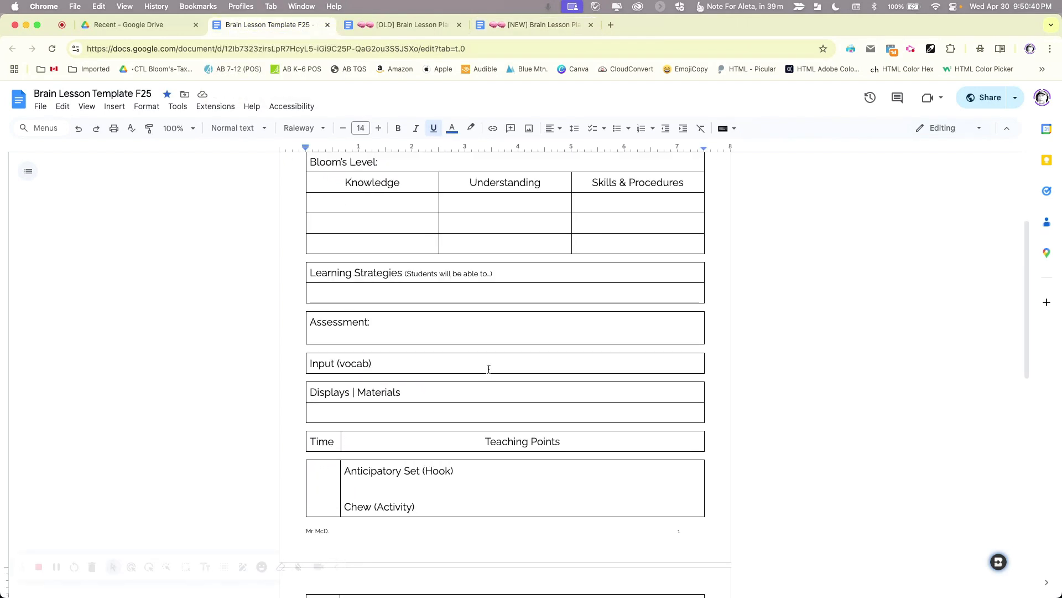
scroll(488, 372, down, 1)
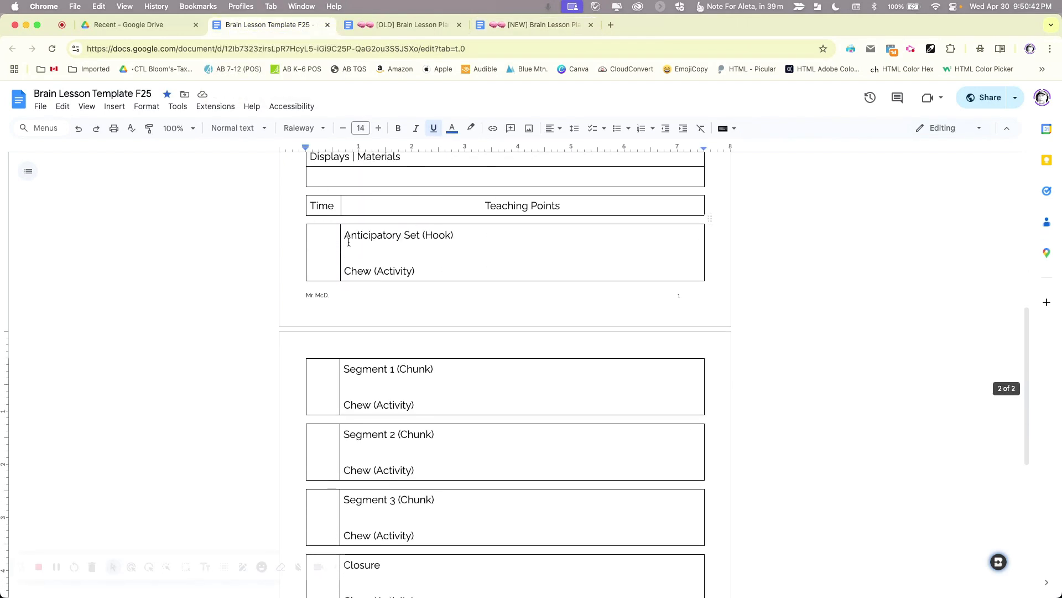
Step: Try font size 18 on the Anticipatory Set (Hook) cell's text, and undo the size change
drag(346, 238, 536, 229)
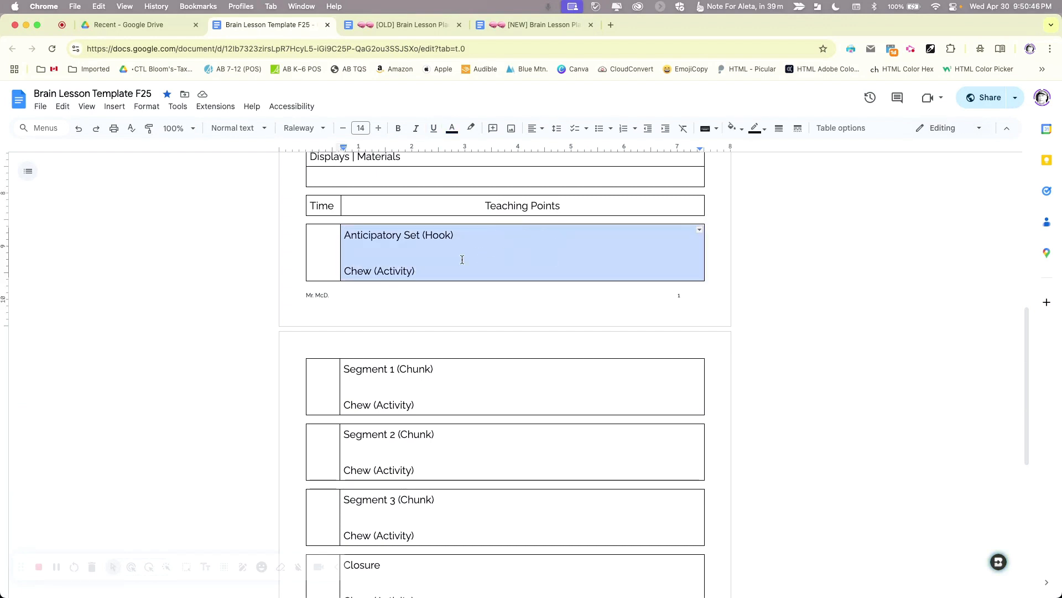
click(360, 128)
click(361, 253)
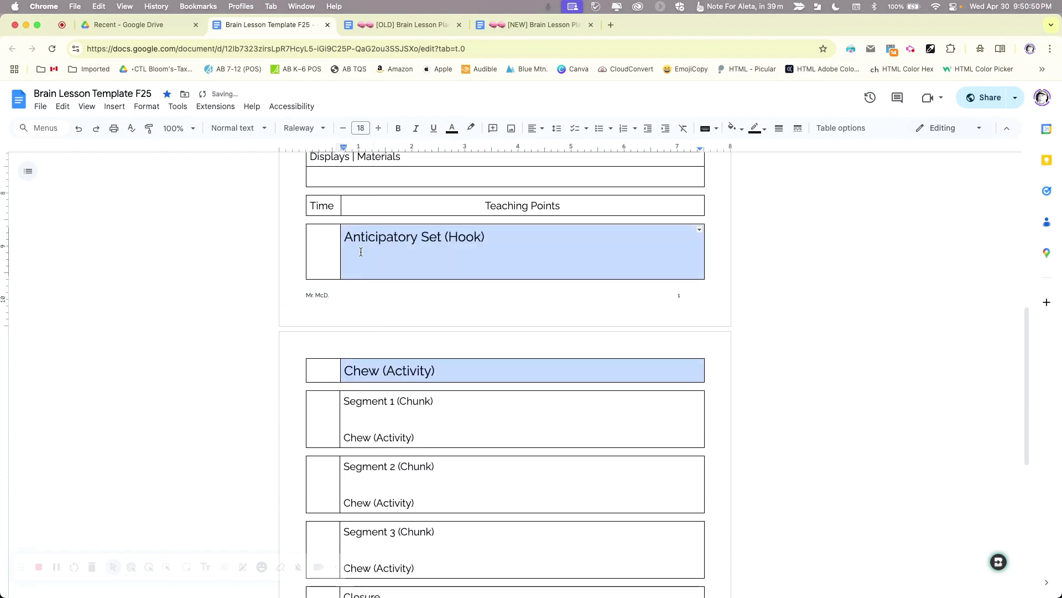
key(super+z)
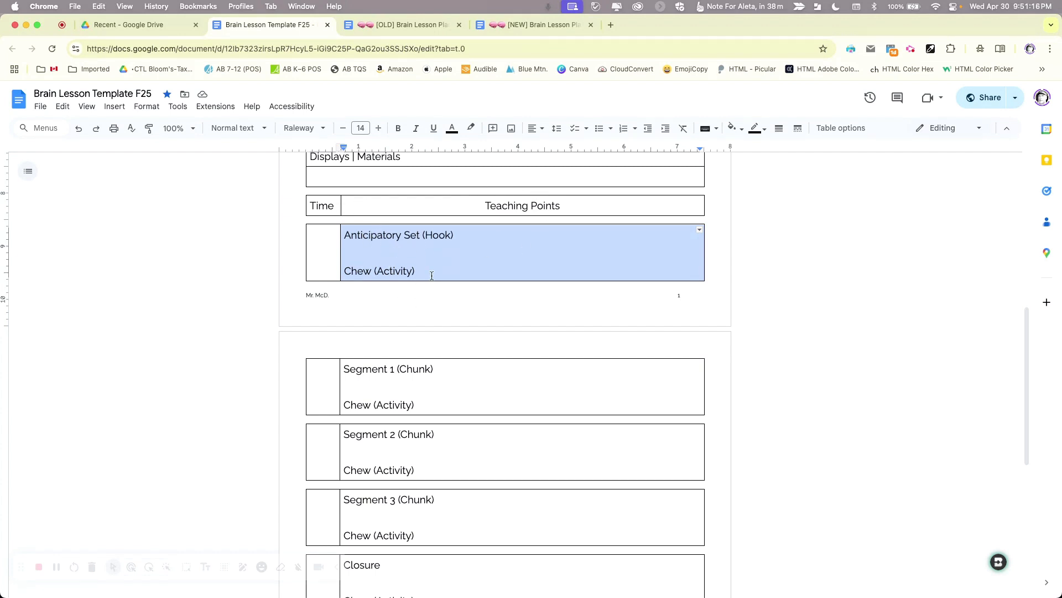
scroll(443, 266, down, 1)
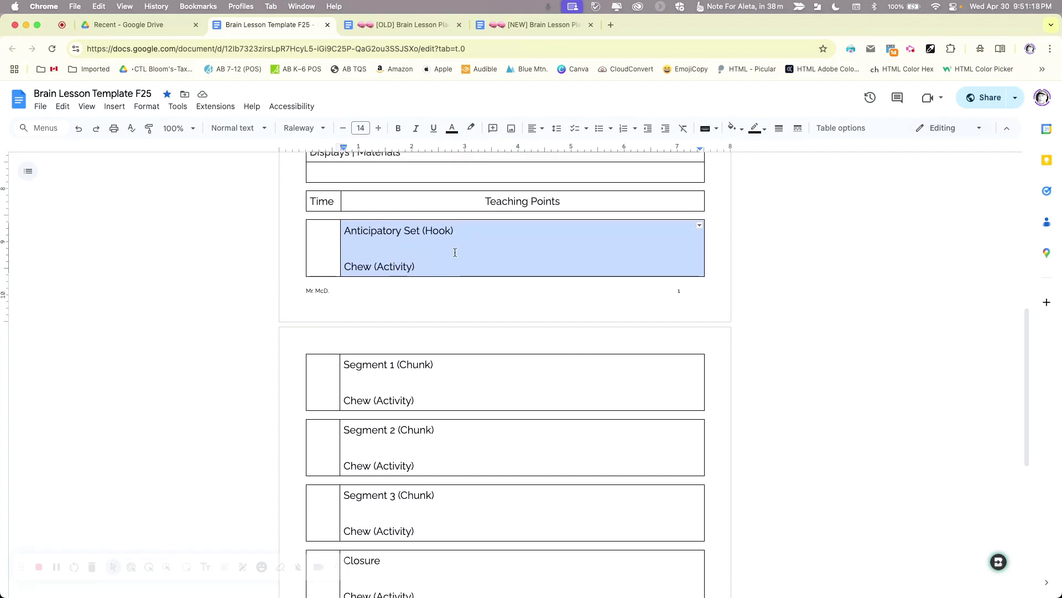
click(412, 246)
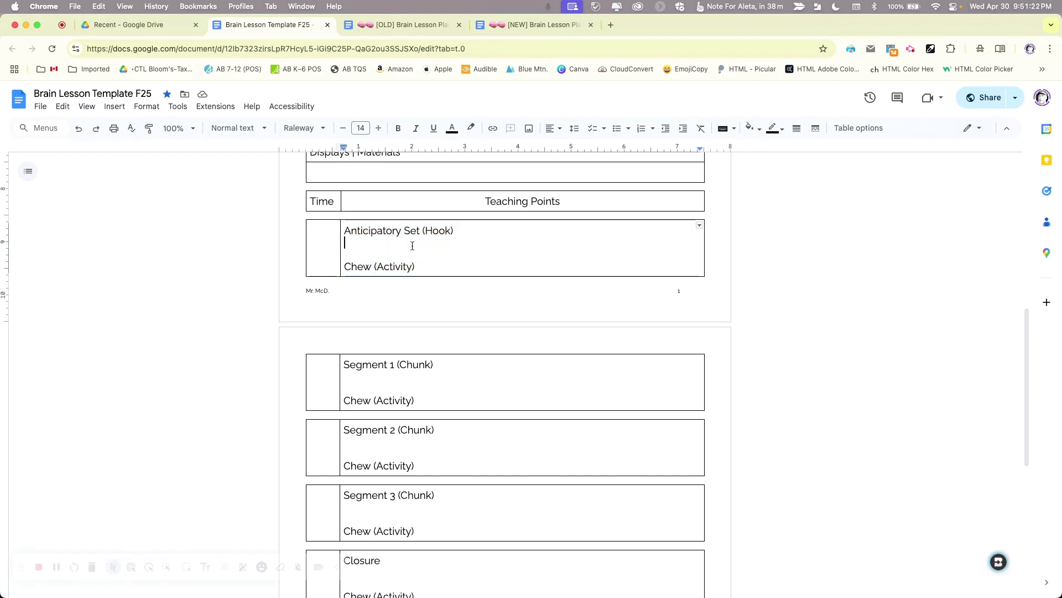
Step: Try a light red background on the whole table from Organizing Idea to Skills & Procedures, and undo the fill
scroll(412, 245, up, 10)
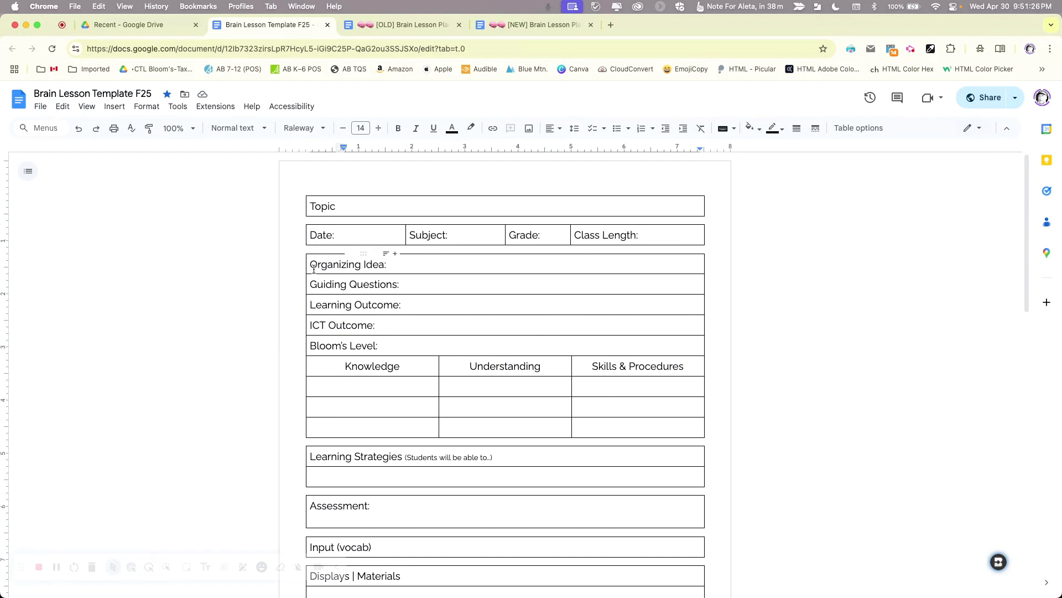
drag(313, 264, 652, 427)
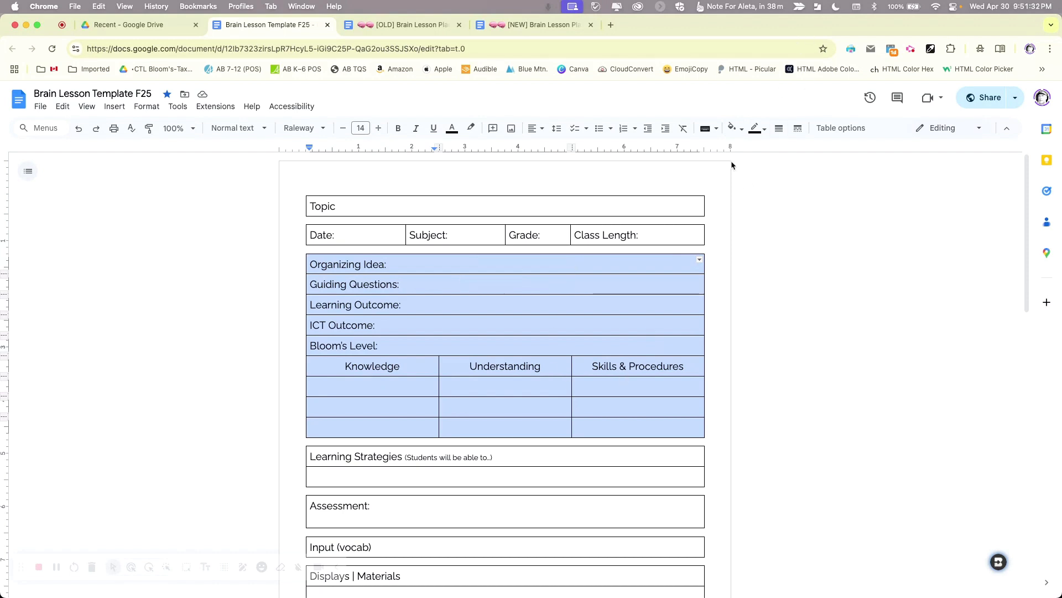
click(741, 129)
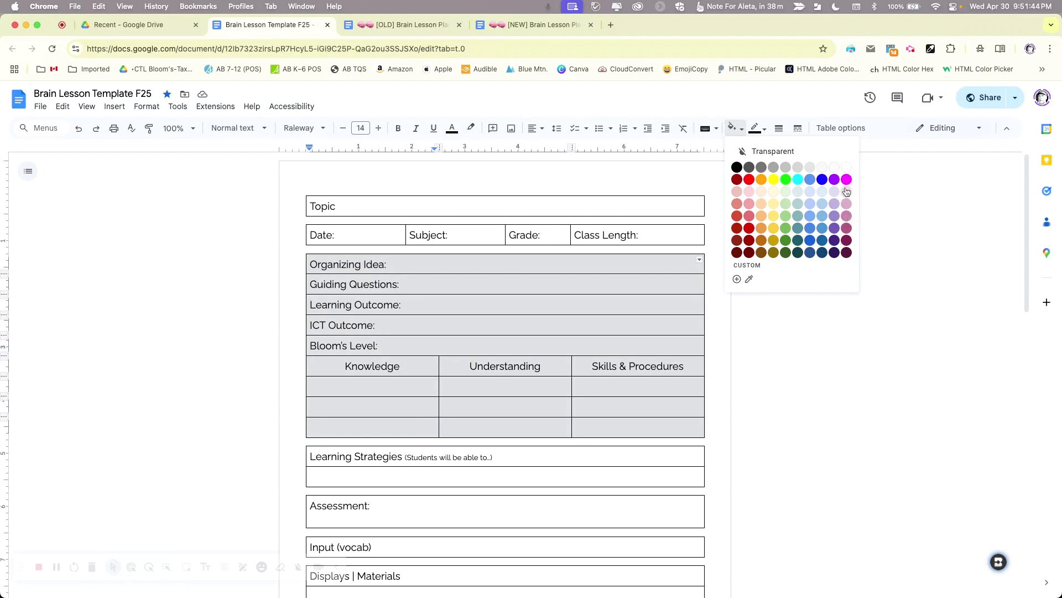
click(737, 203)
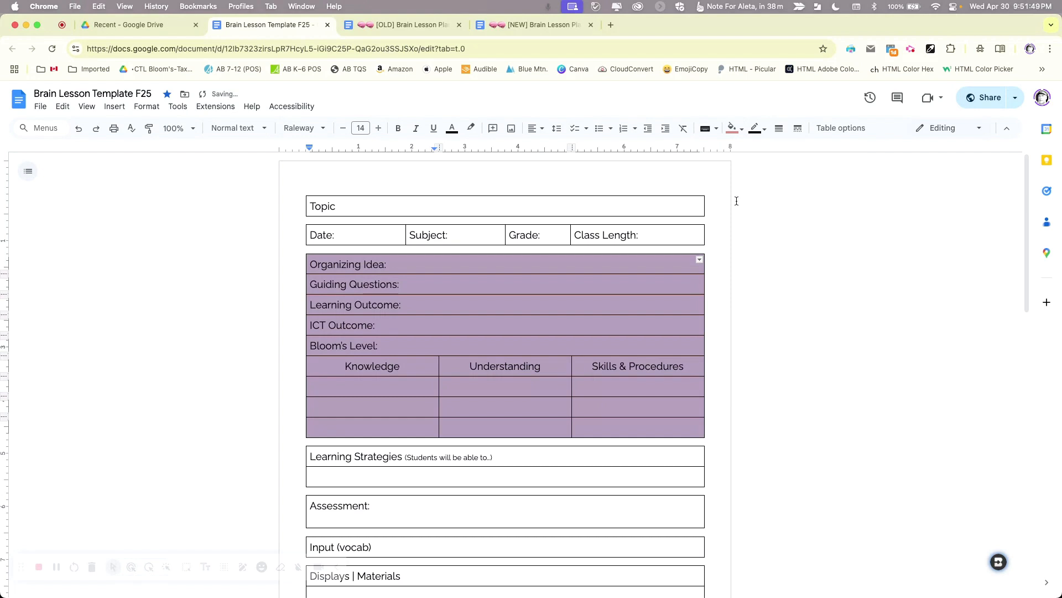
click(485, 288)
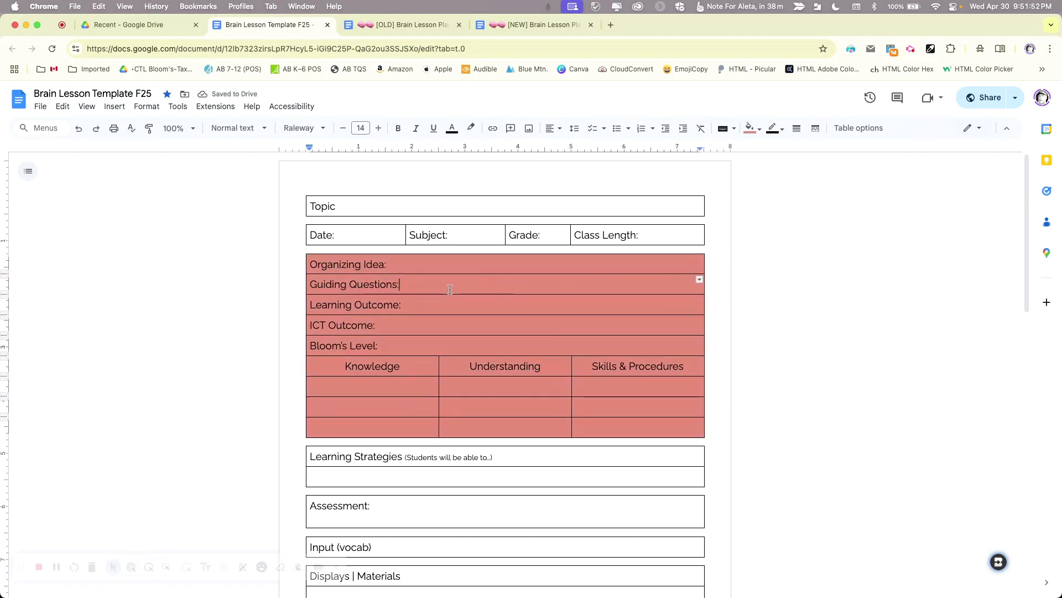
key(super+z)
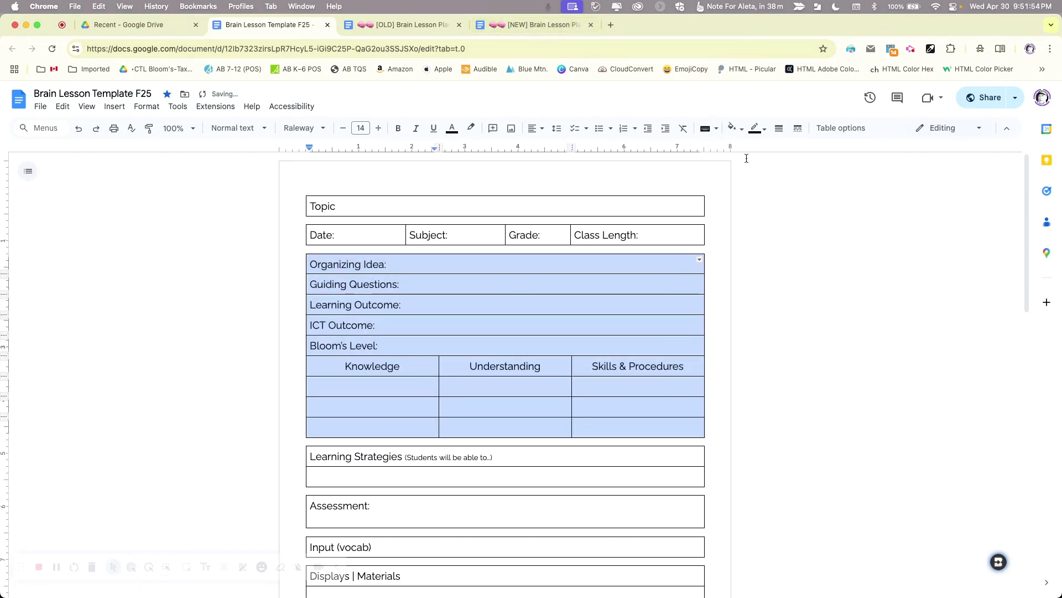
Step: Fill the whole table from Organizing Idea down to the rows under Skills & Procedures with light green
click(735, 128)
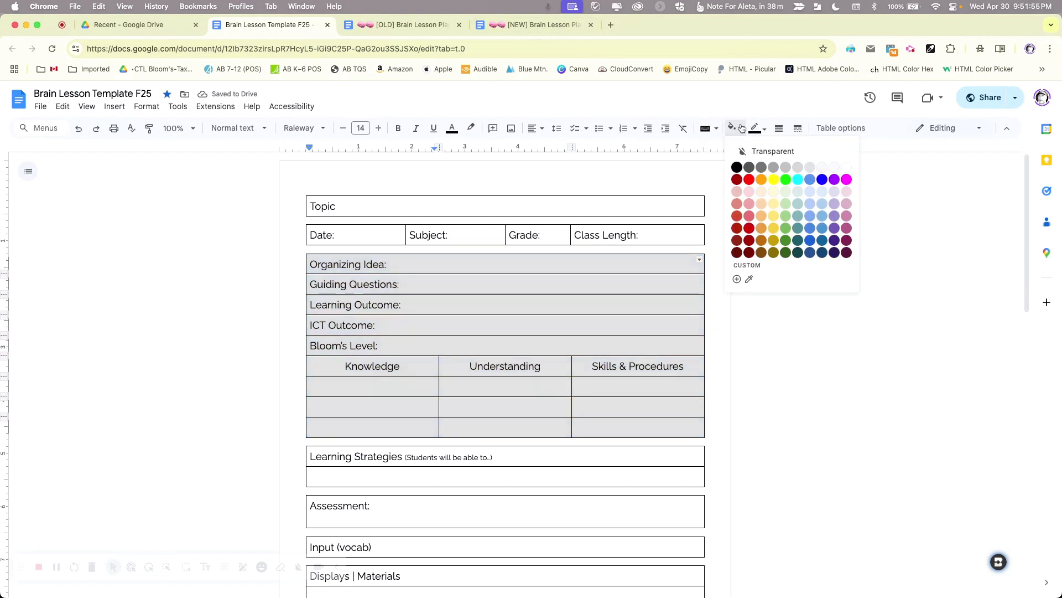
click(788, 203)
click(535, 301)
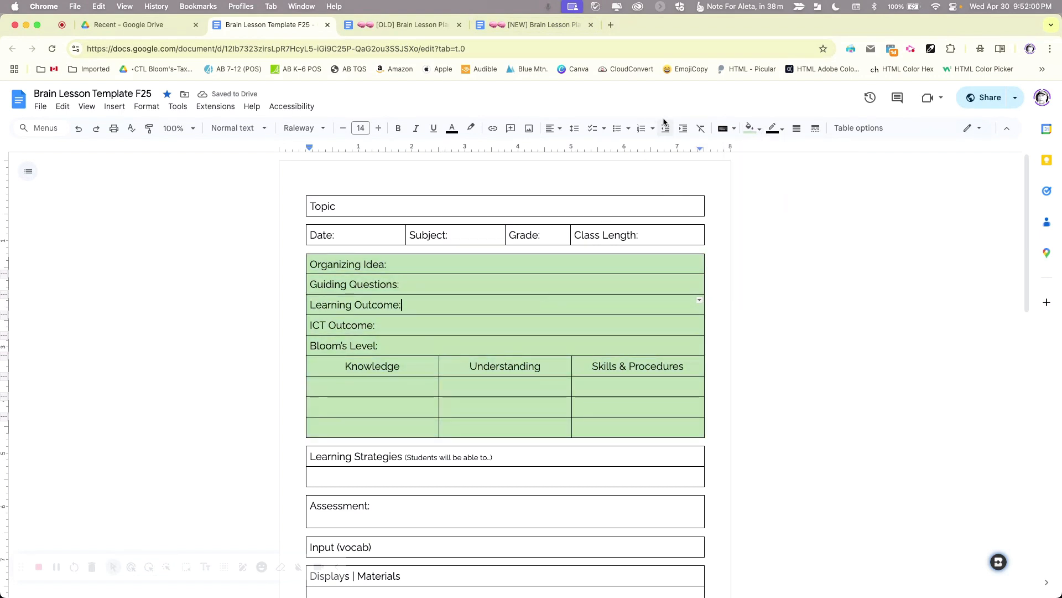
click(749, 128)
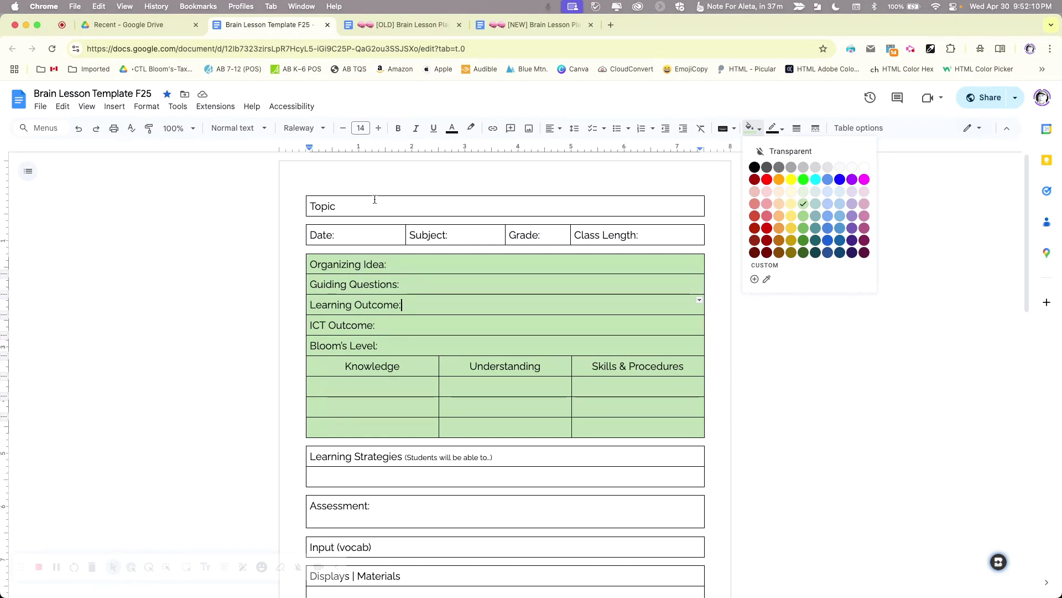
Step: Fill the Topic row with light red 2
click(341, 207)
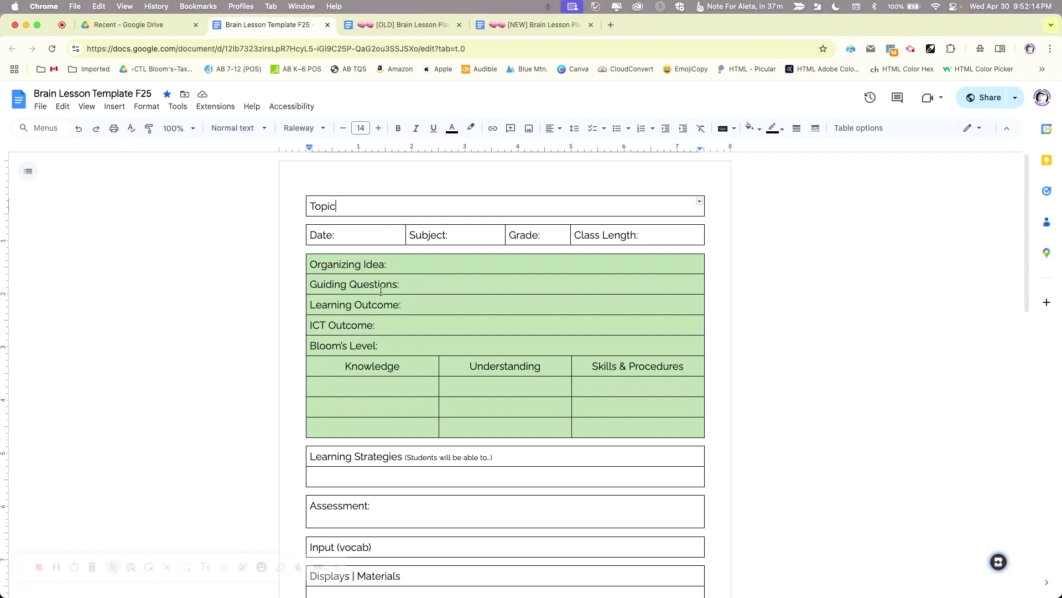
click(752, 128)
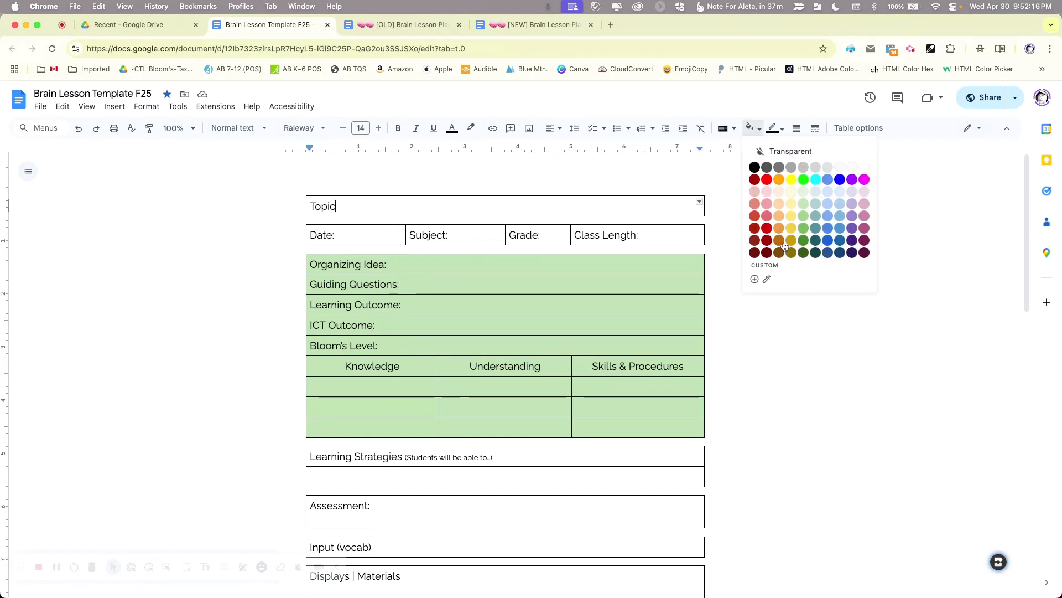
click(767, 205)
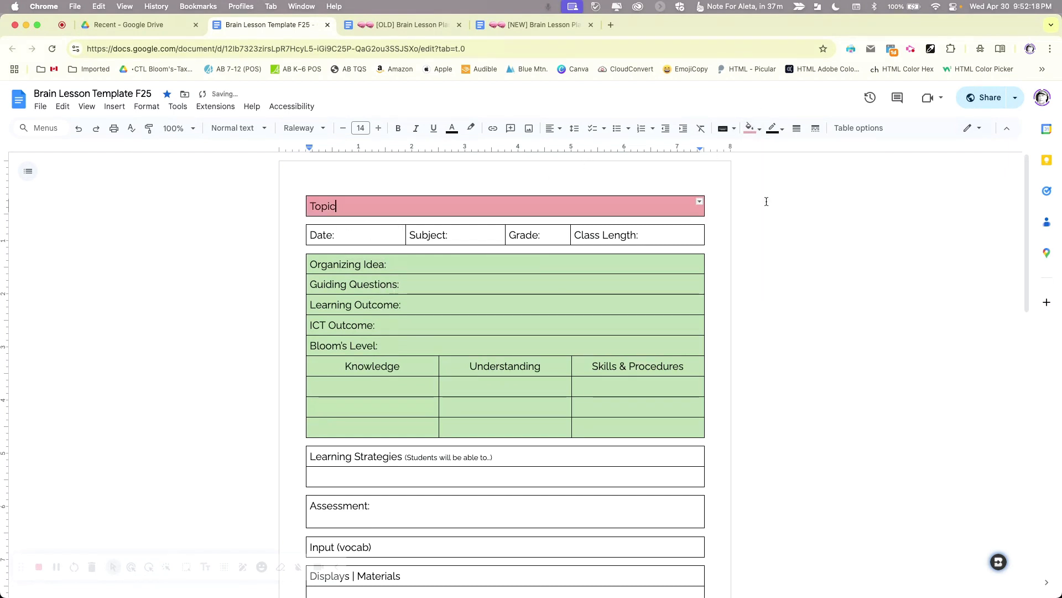
Step: Check the section colours in the [NEW] Brain Lesson Plan template, and move the Brain Lesson Template F25 tab beside it
scroll(398, 404, down, 3)
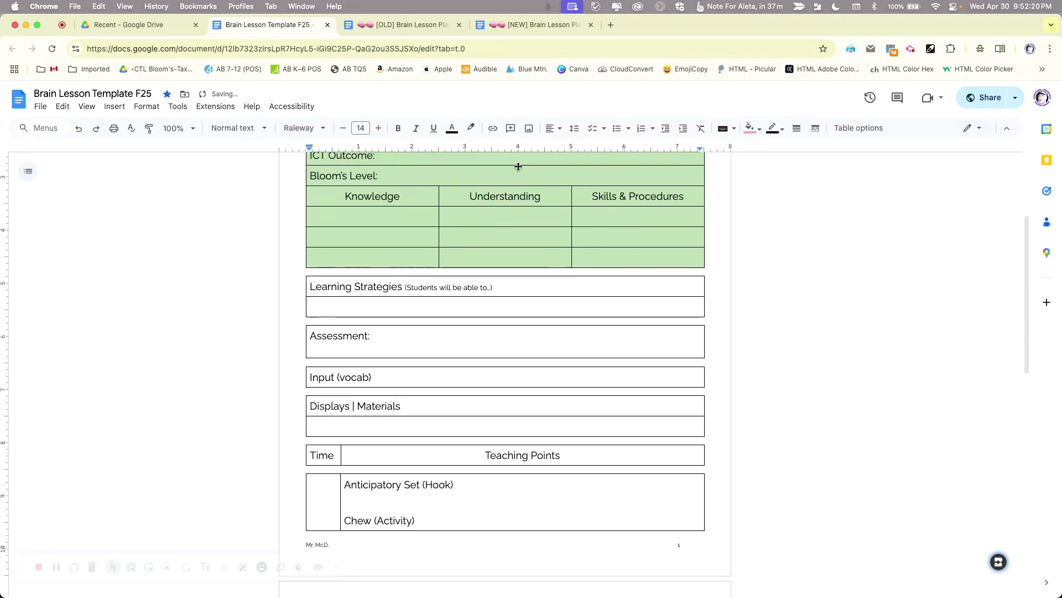
click(534, 24)
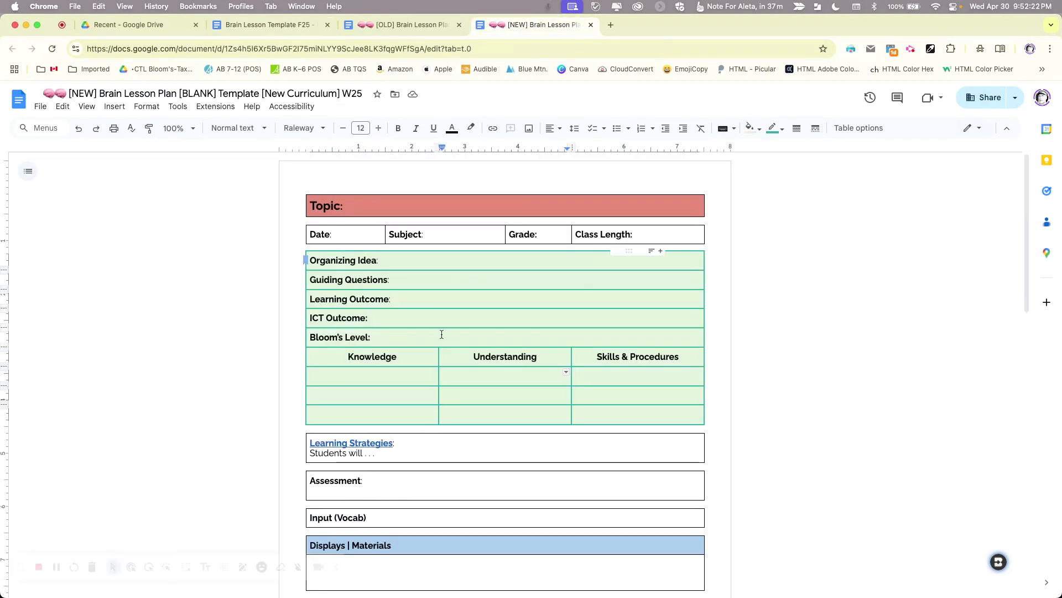
scroll(441, 334, down, 6)
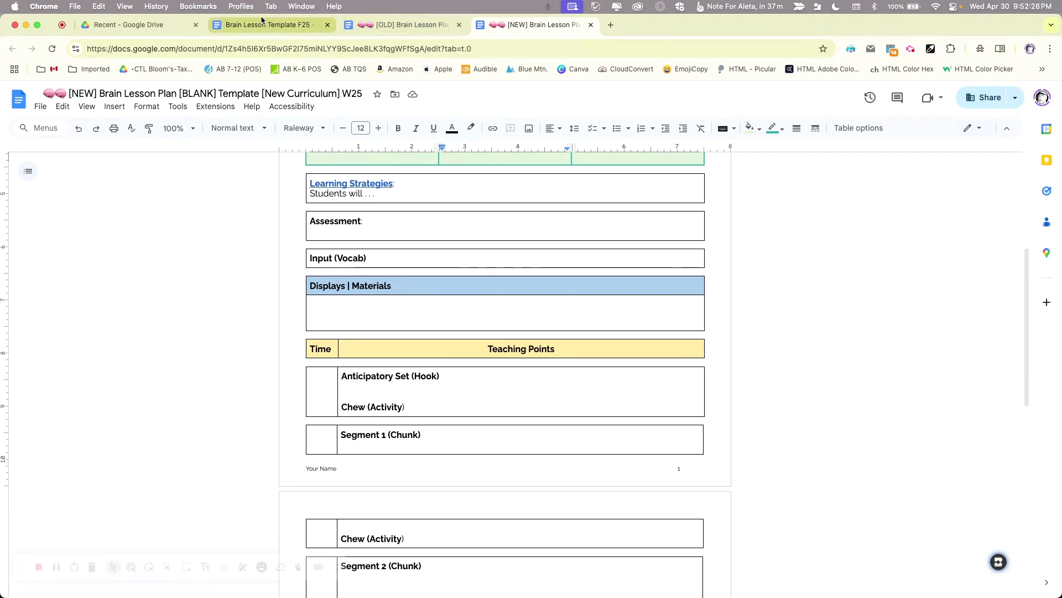
drag(262, 25, 421, 45)
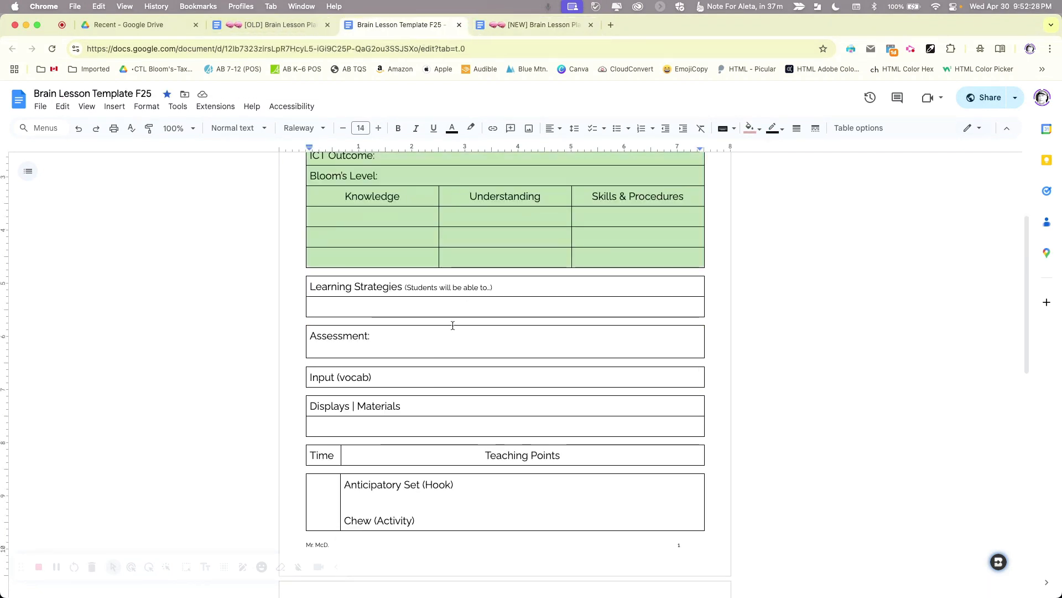
Step: Fill the Displays | Materials heading row with light blue 2, leaving the row below it uncoloured
drag(340, 406, 403, 404)
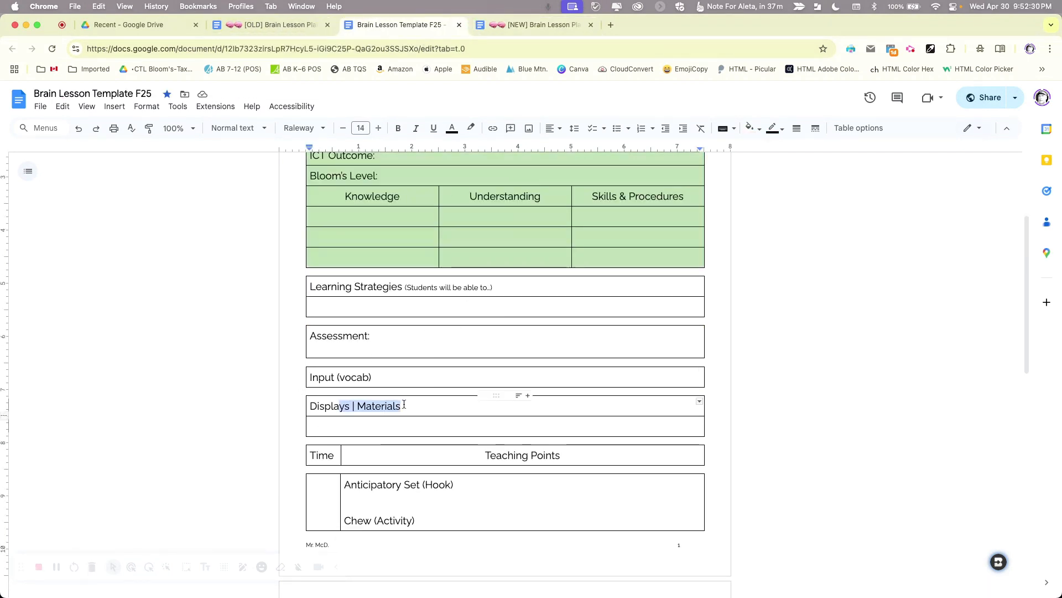
click(415, 403)
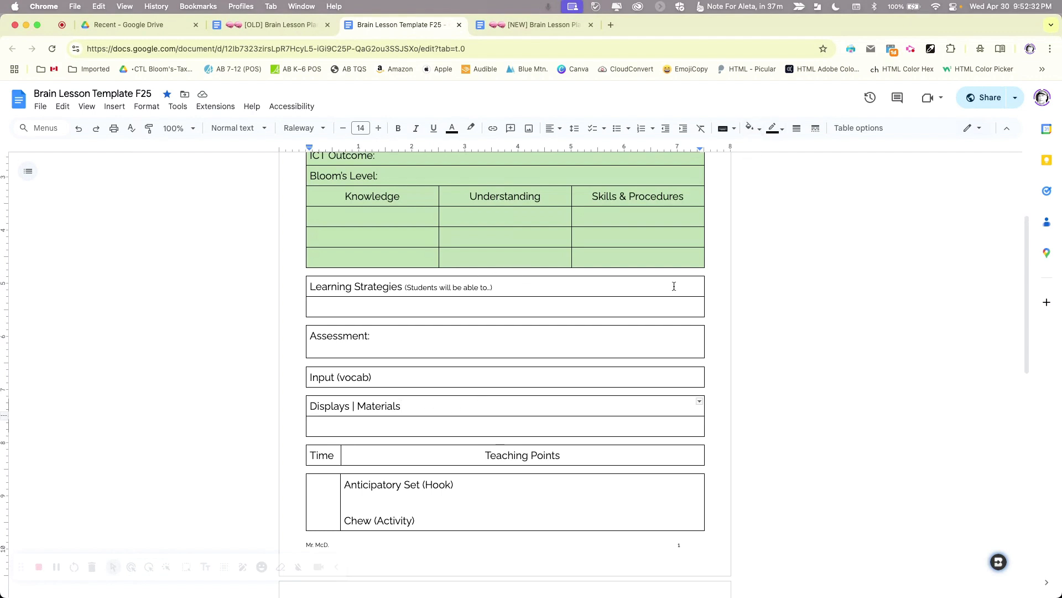
click(756, 133)
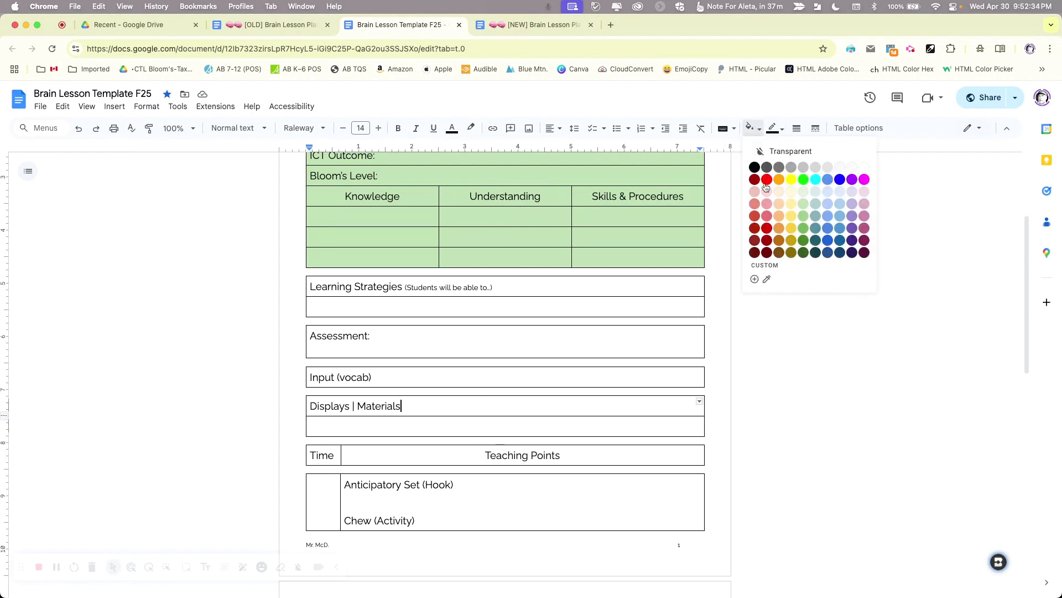
click(840, 204)
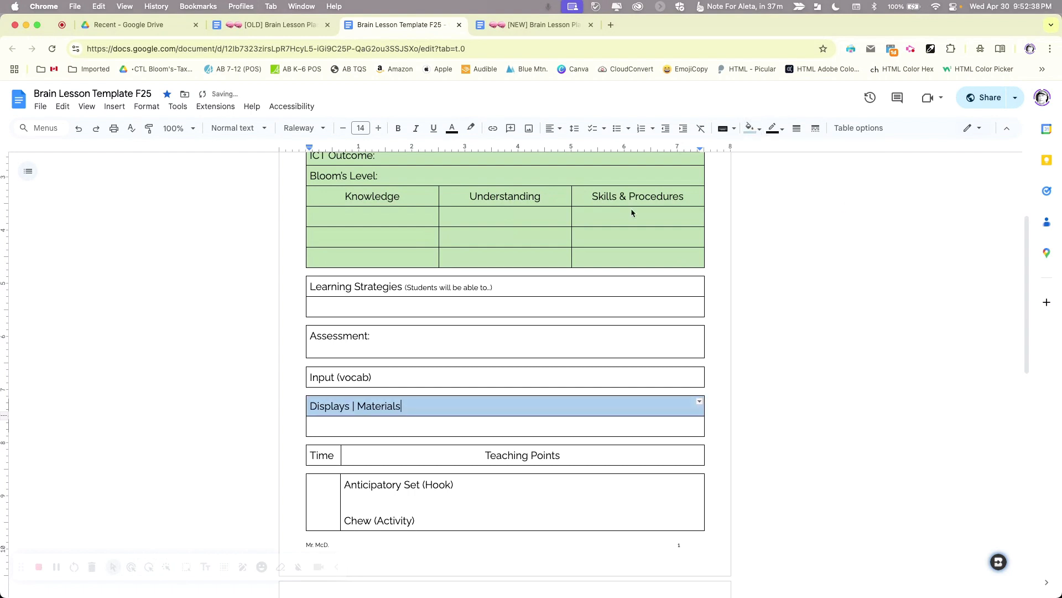
Step: Check which background colours are applied to the cell under Understanding and to the Displays | Materials row
click(552, 221)
click(748, 128)
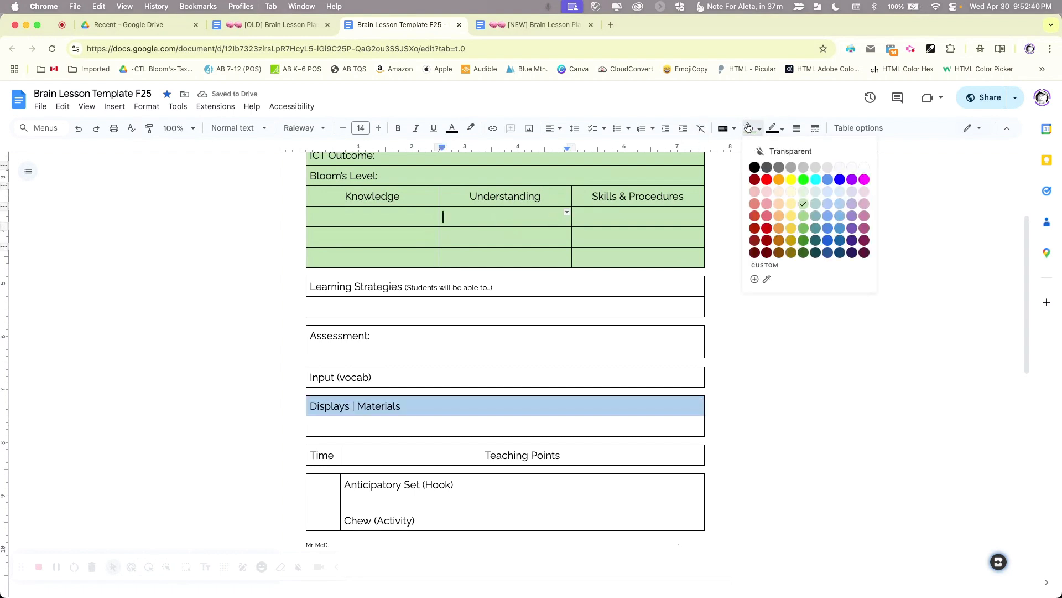
click(403, 404)
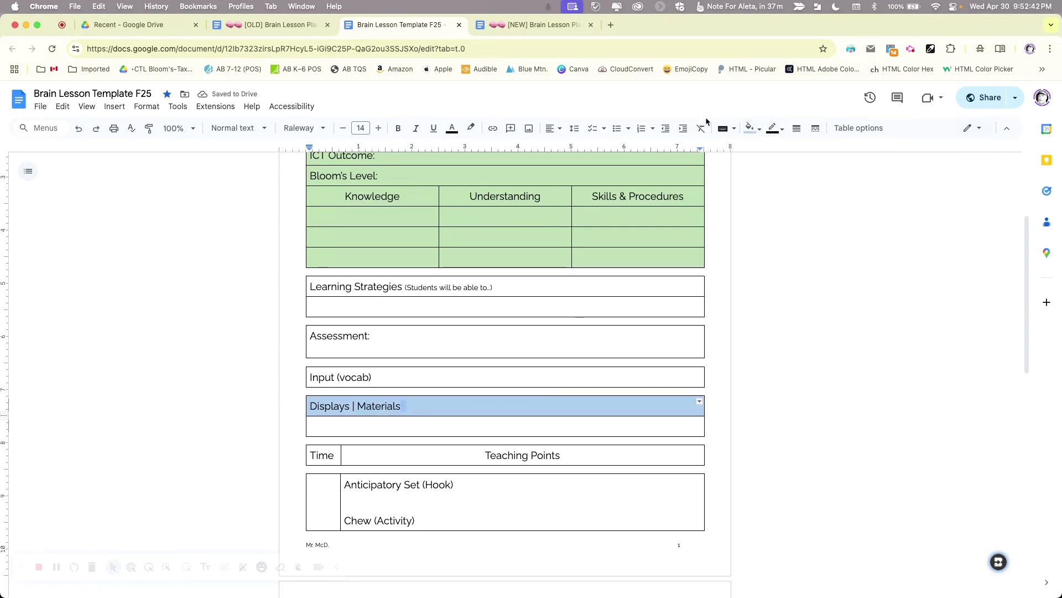
click(754, 127)
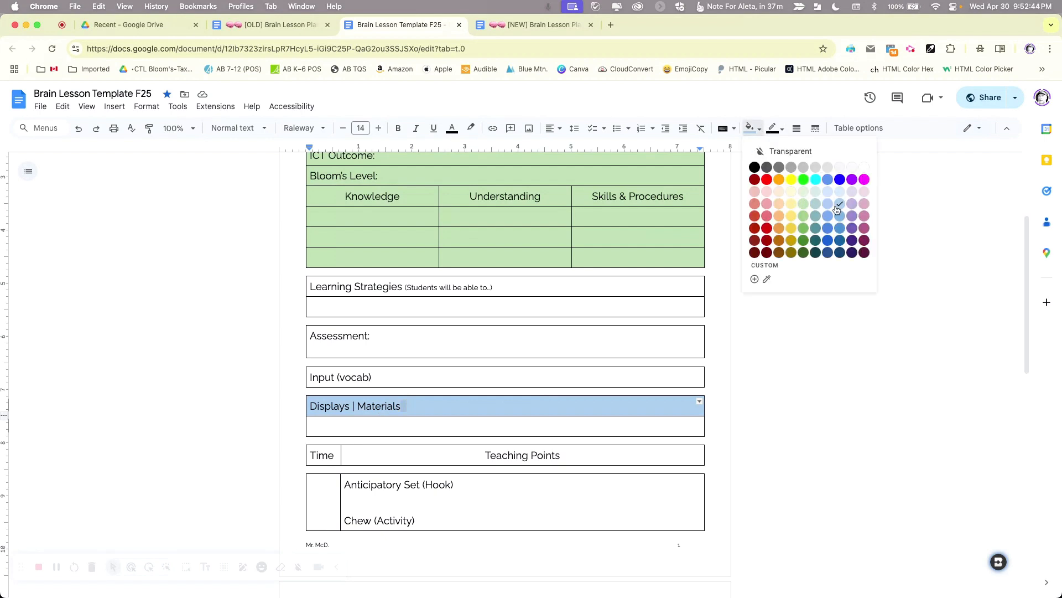
click(424, 404)
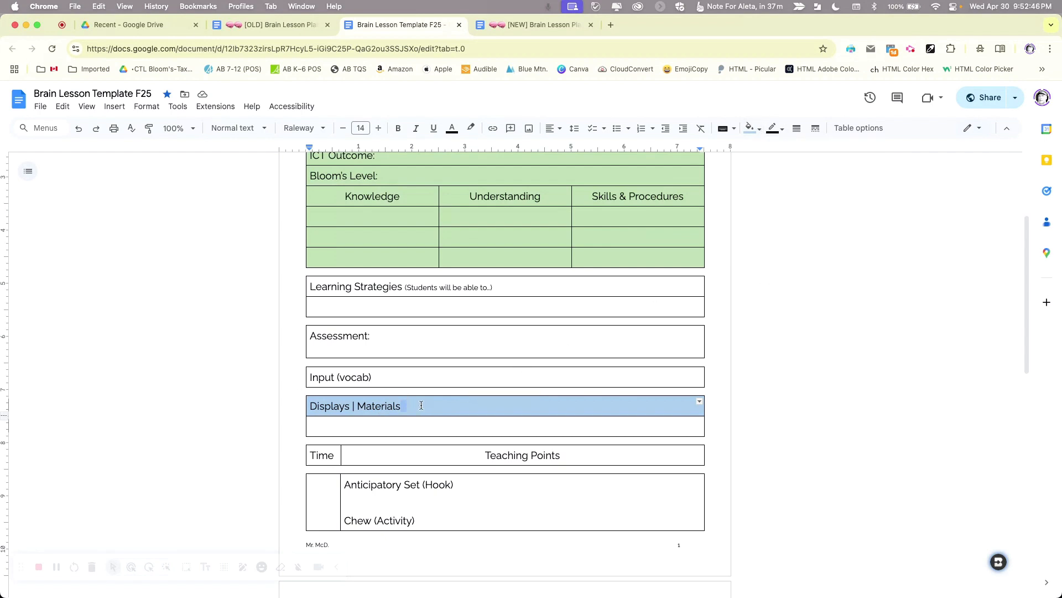
Step: Fill both cells of the Time and Teaching Points row with light magenta 1
scroll(422, 404, down, 5)
scroll(421, 405, up, 3)
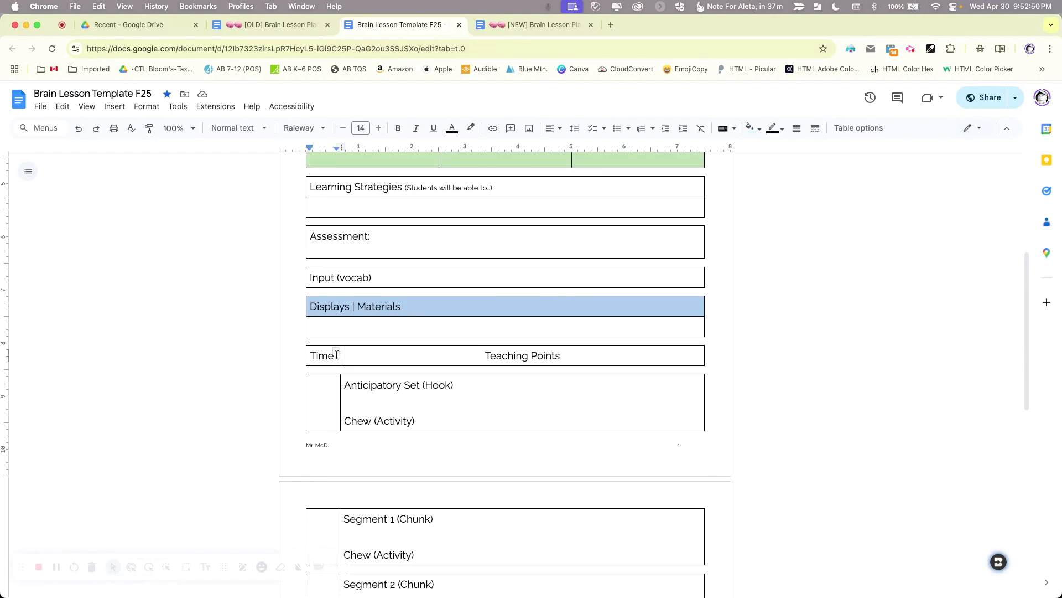
drag(336, 360, 492, 358)
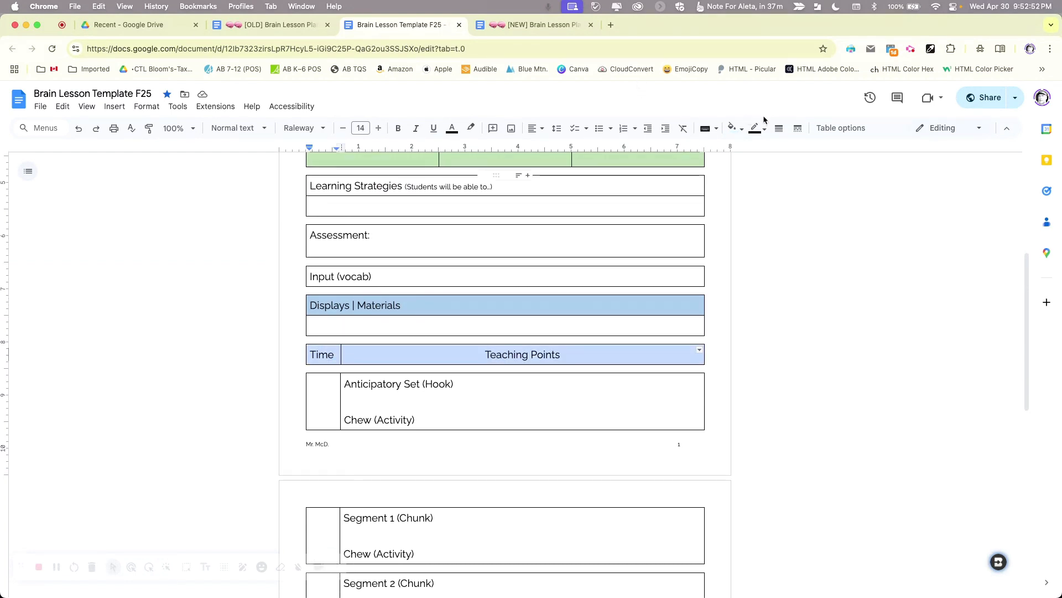
click(736, 128)
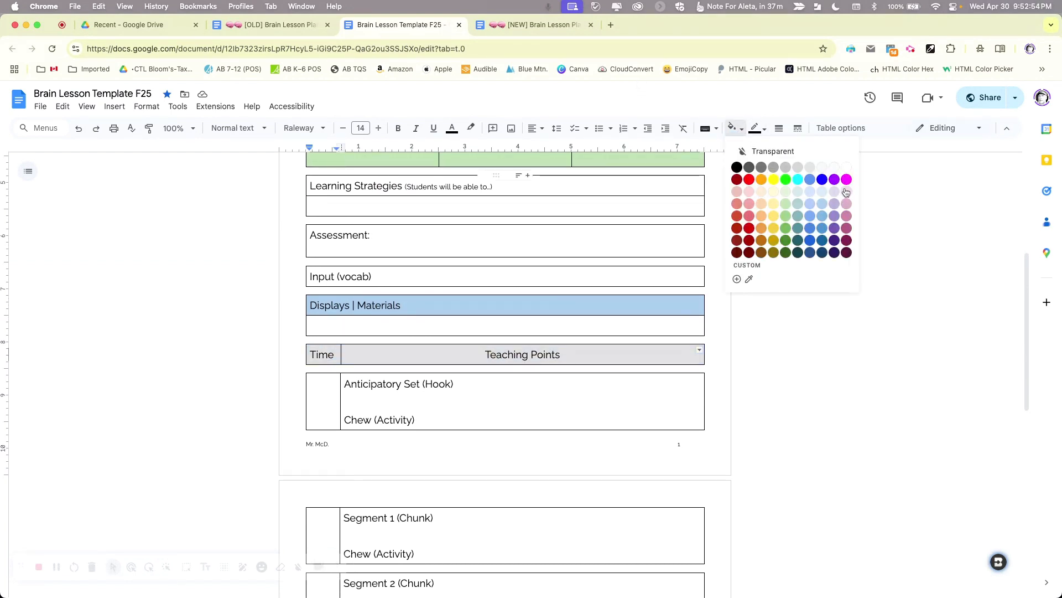
click(846, 216)
Step: Fill the Next Class heading row on the second page with light yellow 2
scroll(452, 299, down, 5)
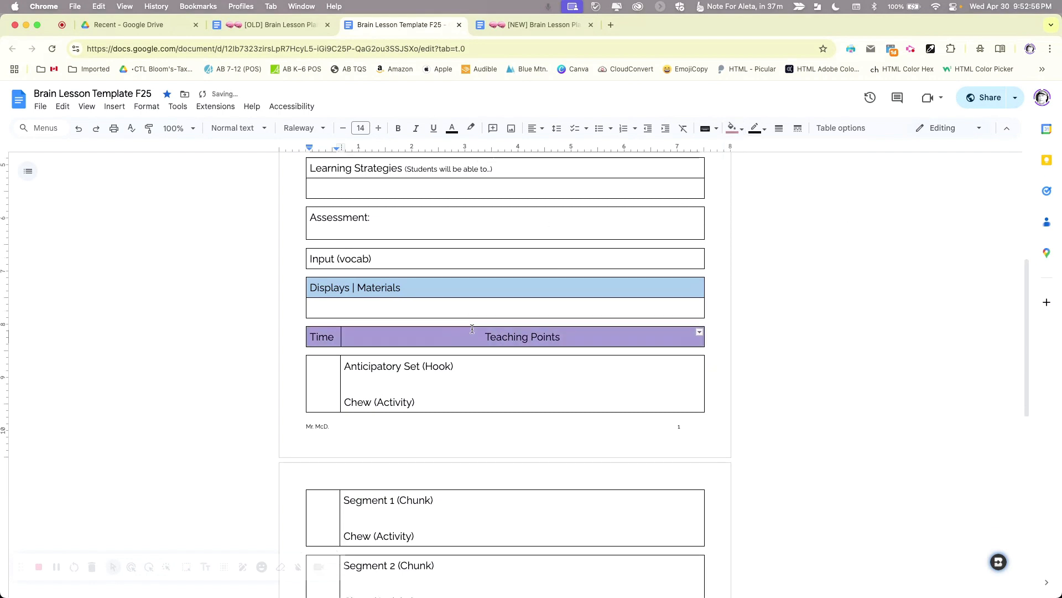
click(419, 187)
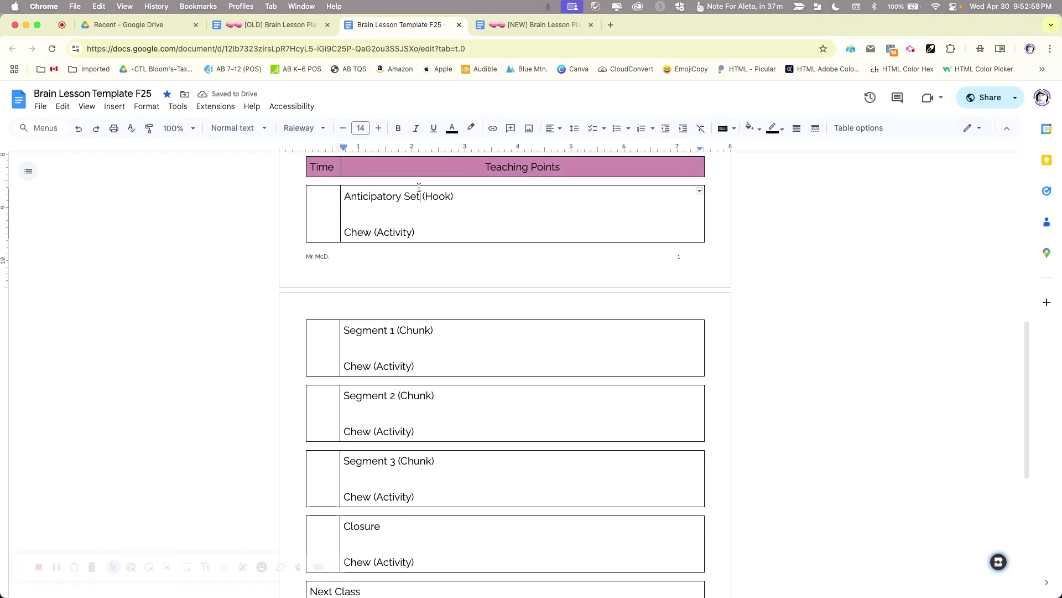
scroll(418, 210, down, 6)
click(374, 284)
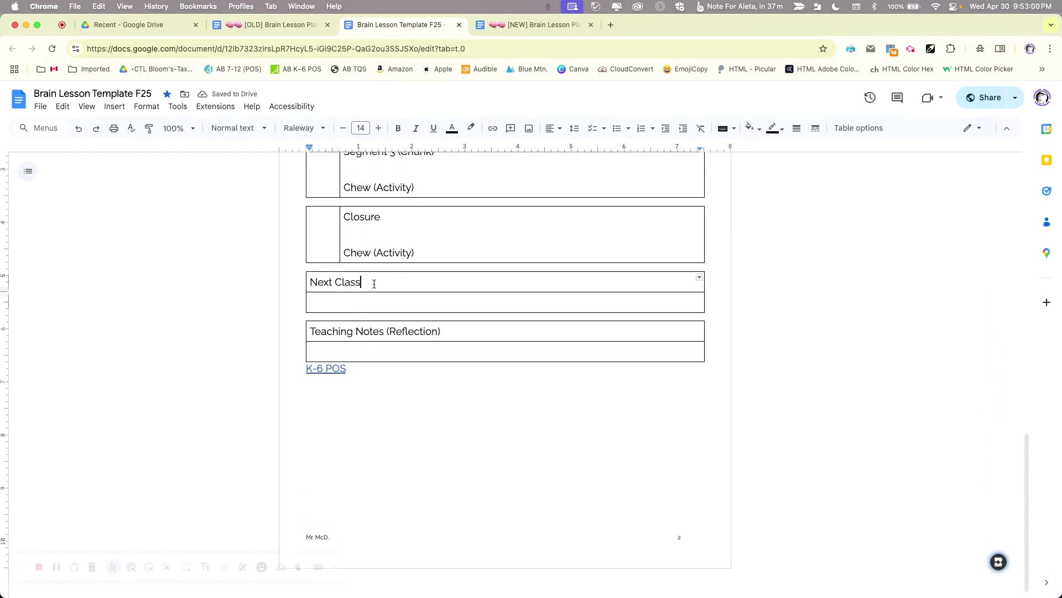
click(750, 130)
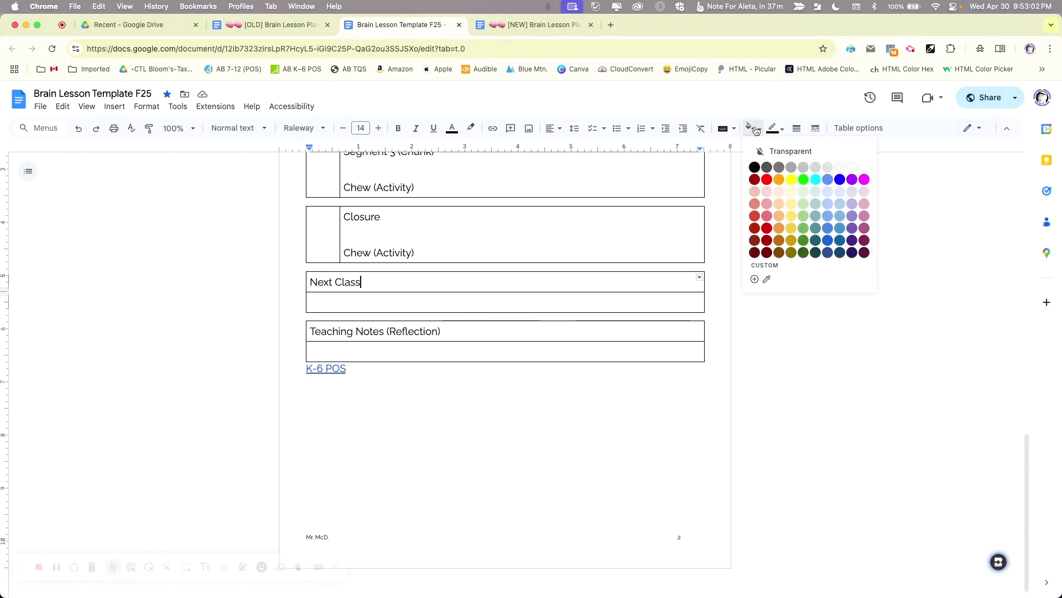
click(791, 204)
Step: Fill the Teaching Notes (Reflection) heading row with light cornflower blue 2
click(426, 332)
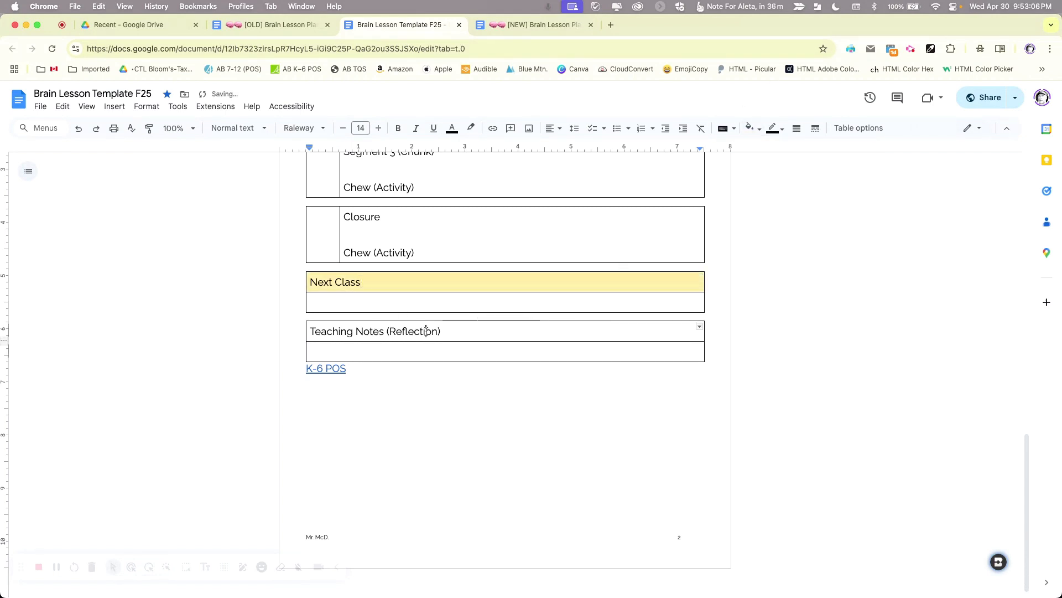
click(757, 131)
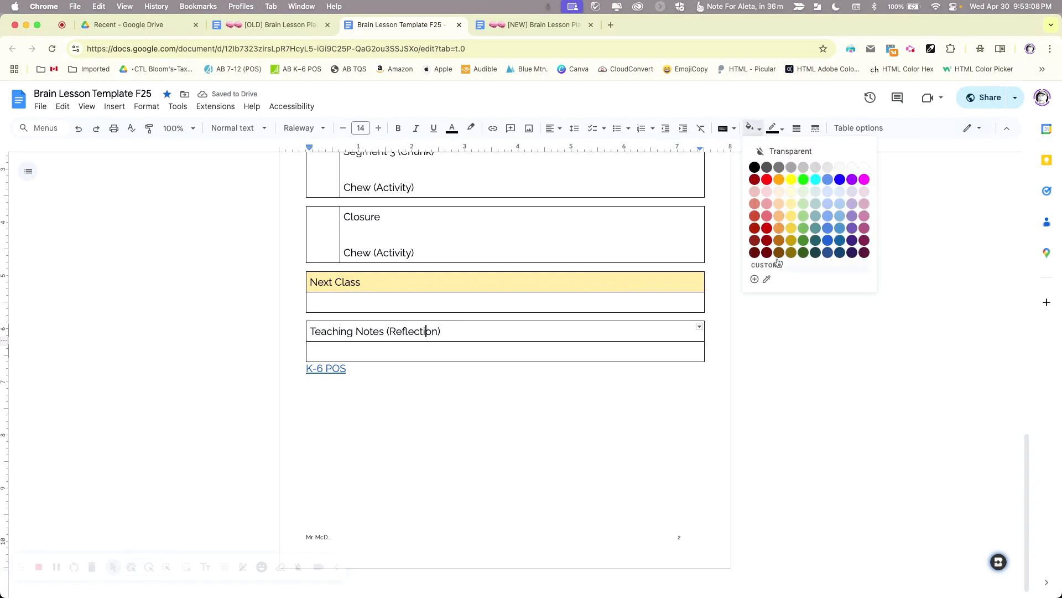
click(828, 204)
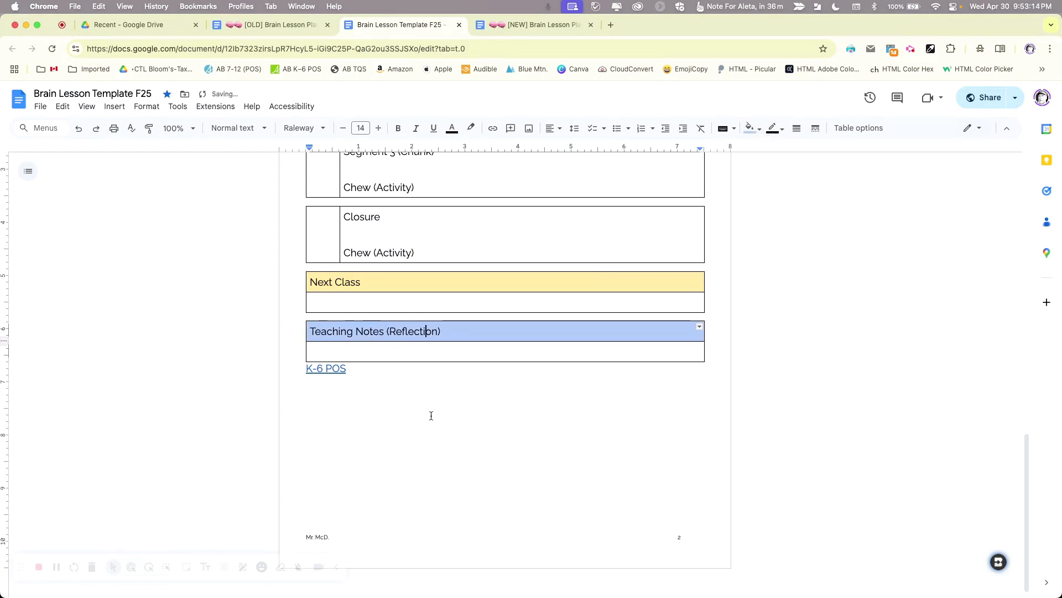
Step: Make the Teaching Notes (Reflection) and Next Class headings bold
scroll(441, 410, up, 2)
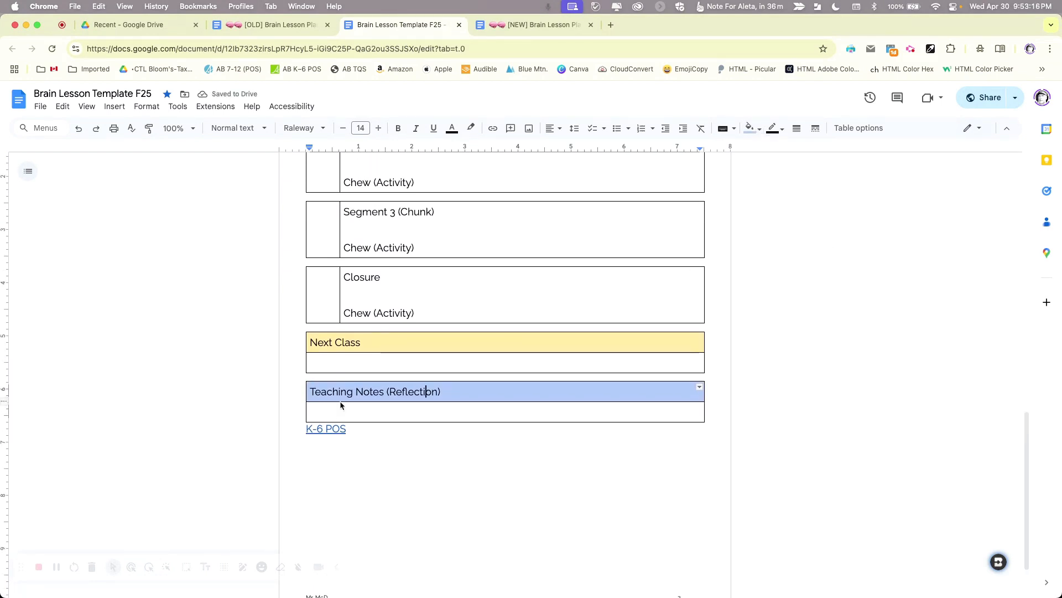
drag(320, 392, 440, 392)
click(399, 128)
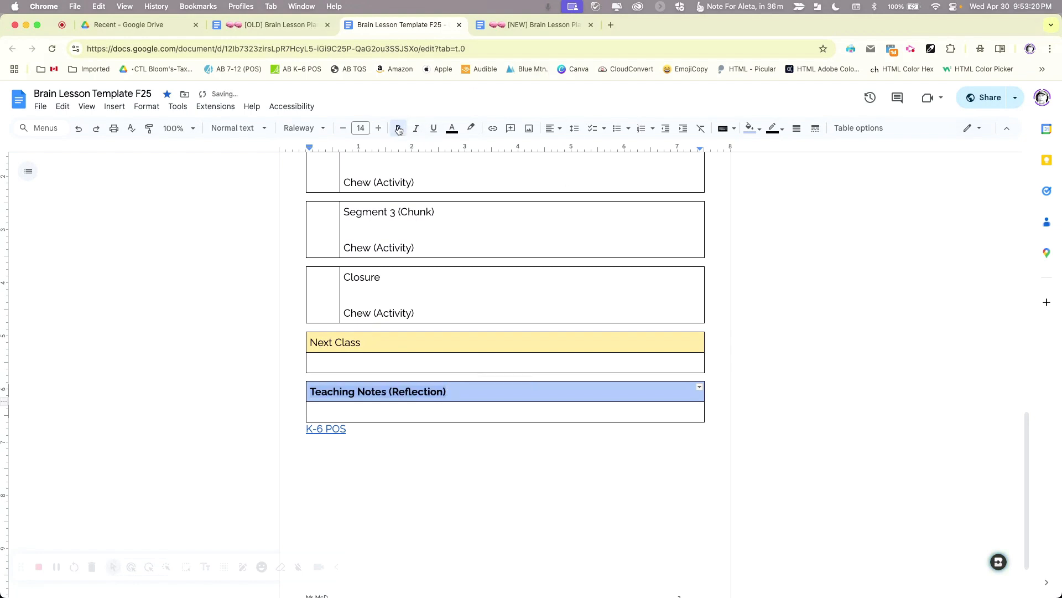
drag(363, 342, 320, 339)
click(399, 128)
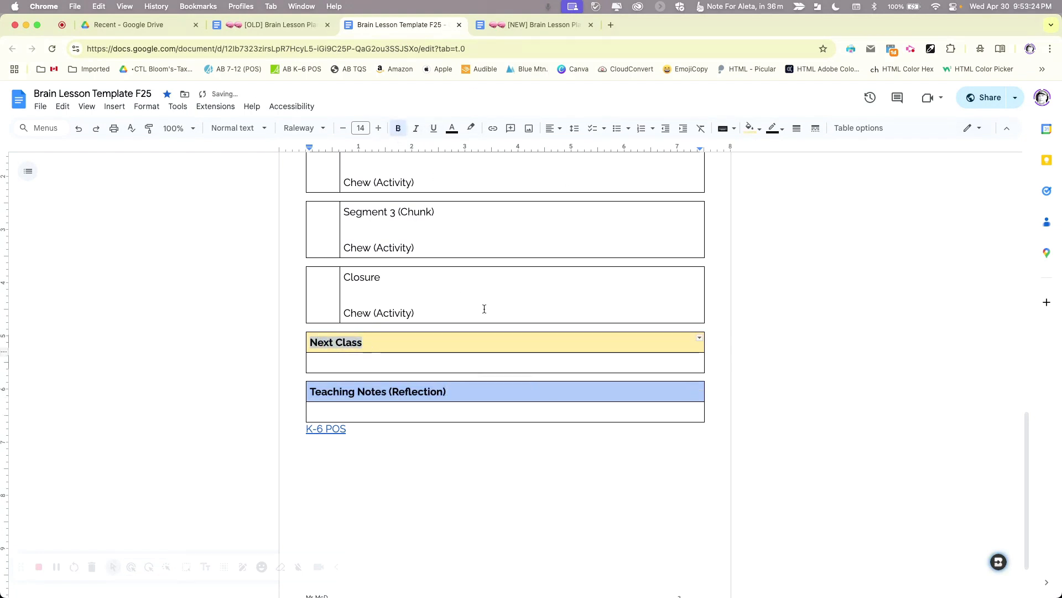
Step: Review the coloured sections and headings across both pages of the lesson template
scroll(483, 306, up, 4)
scroll(486, 316, up, 1)
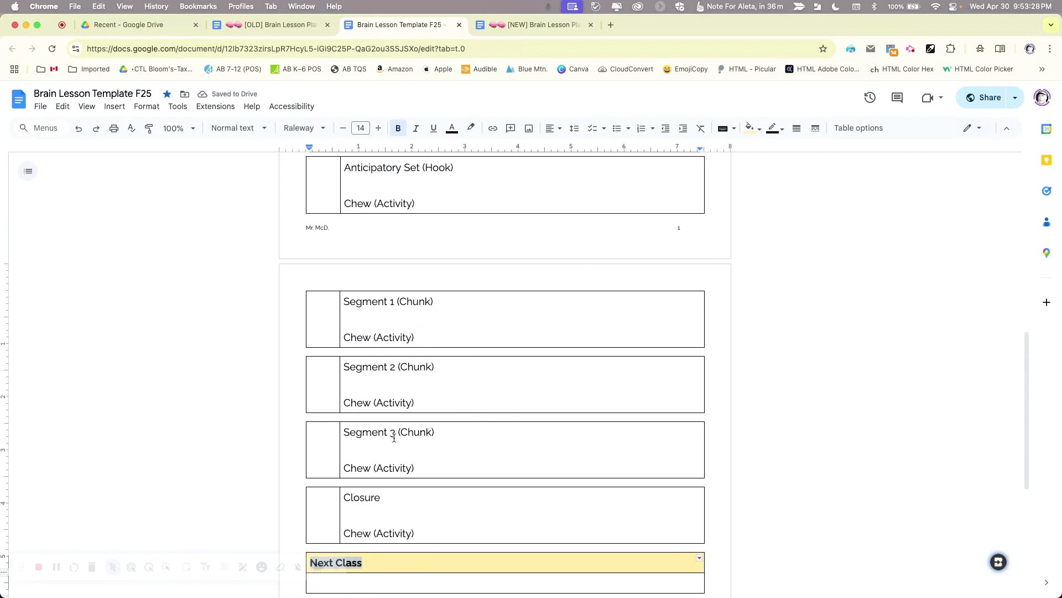
scroll(393, 324, up, 7)
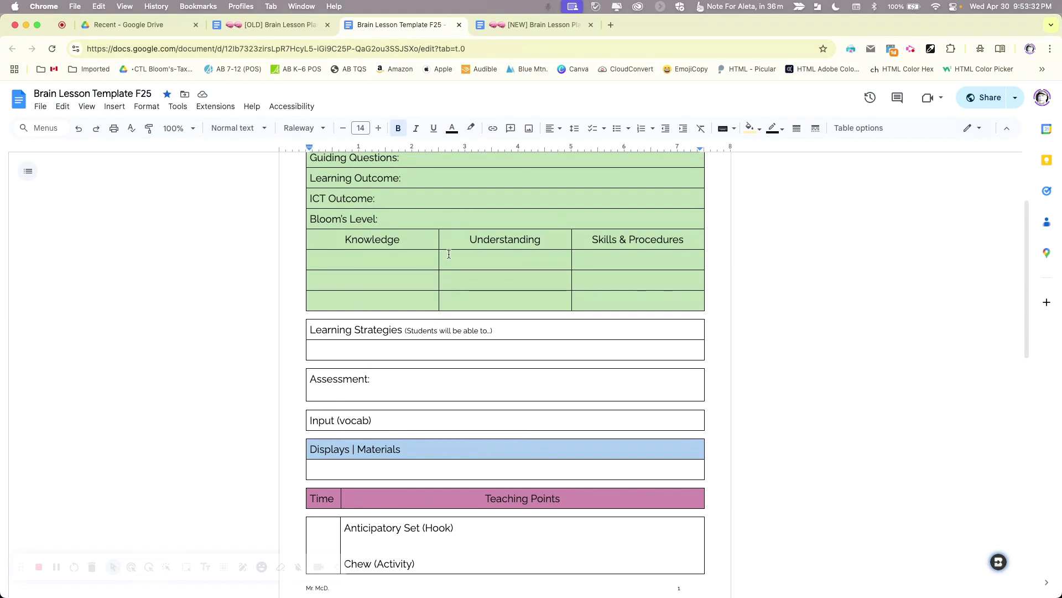
scroll(449, 254, up, 3)
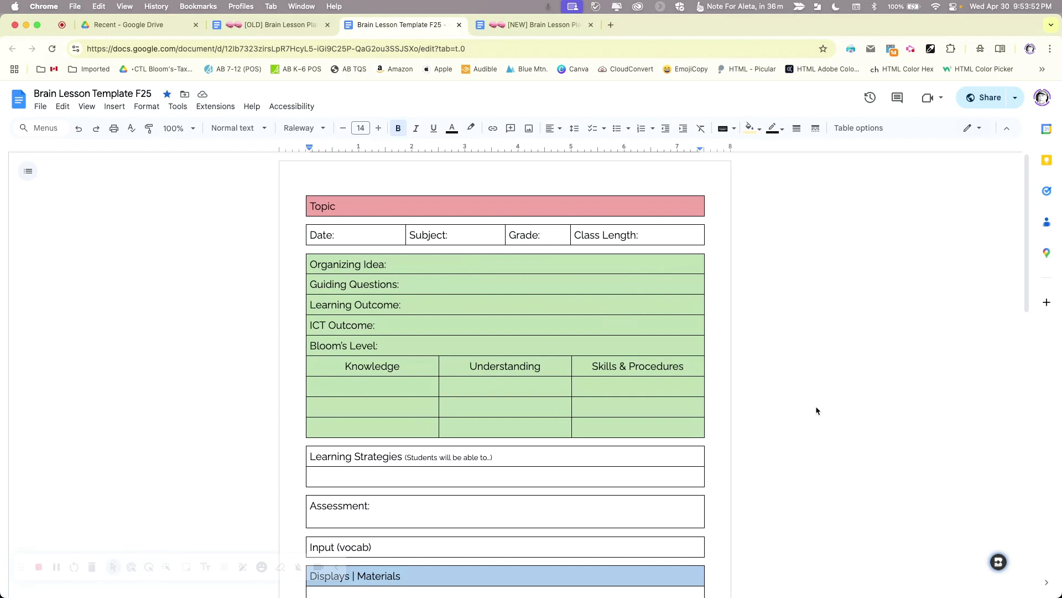
scroll(505, 399, down, 7)
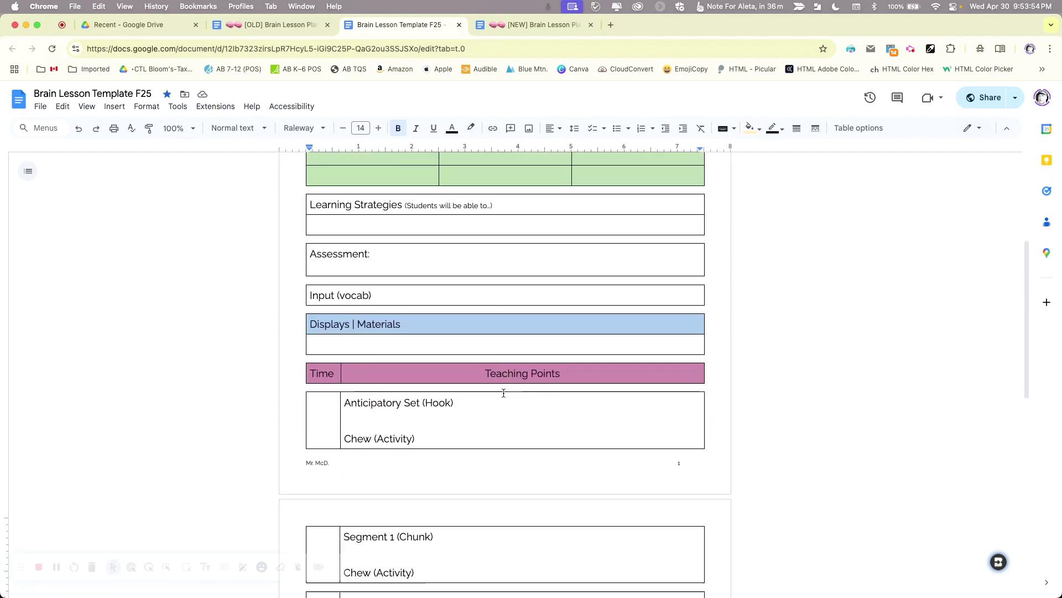
scroll(504, 393, down, 5)
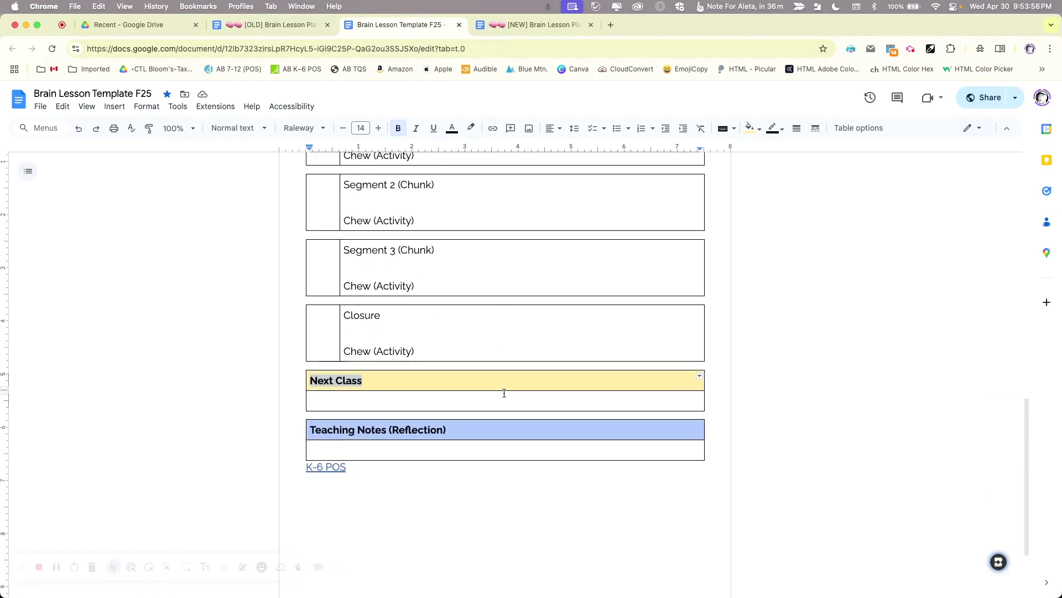
click(487, 388)
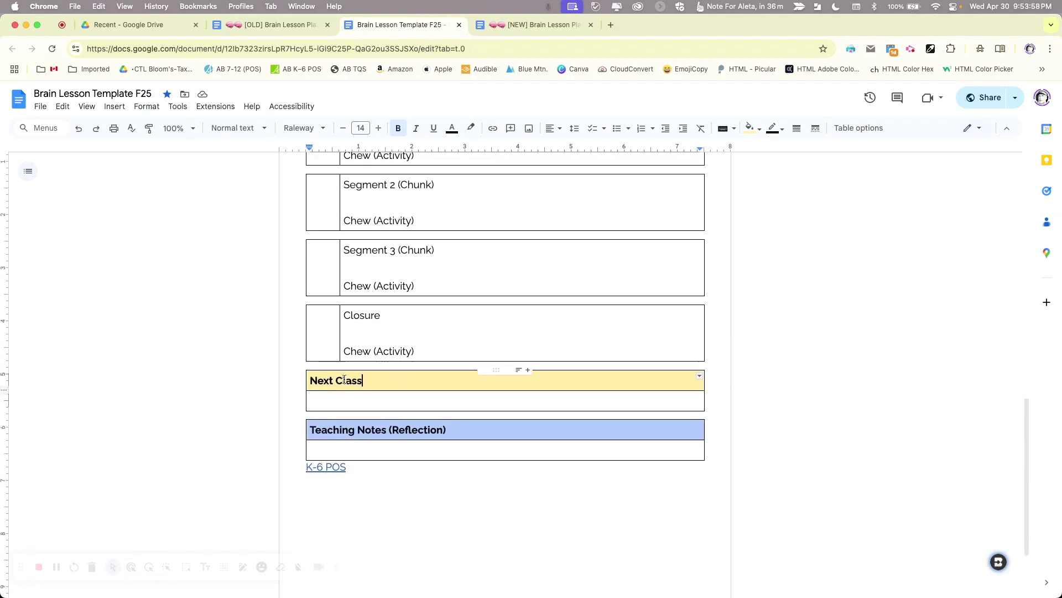
scroll(543, 429, up, 7)
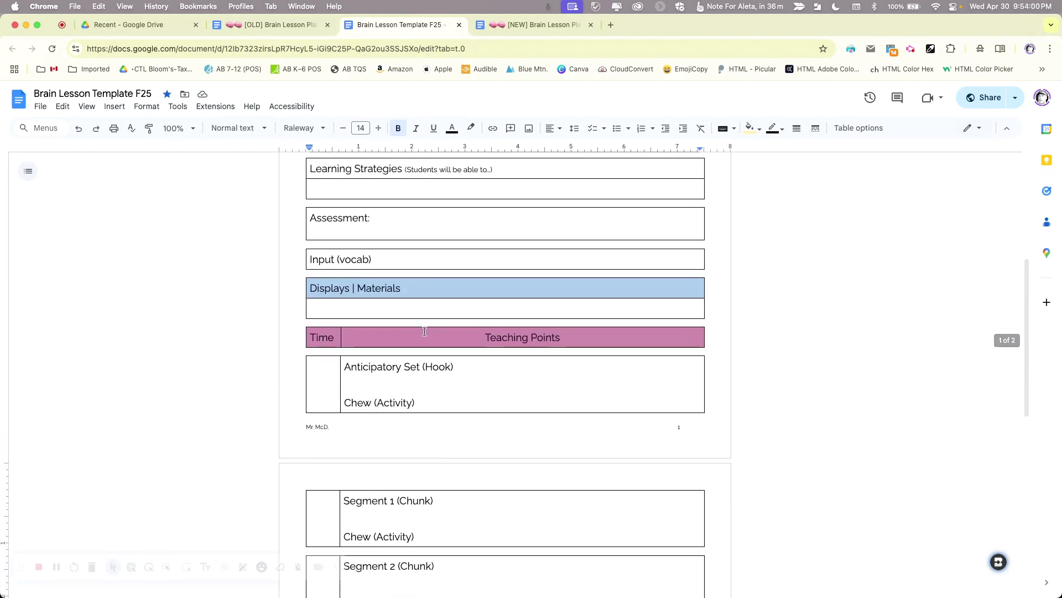
Step: Try a dark magenta 2 fill with white text on the Time and Teaching Points heading row
drag(324, 335, 512, 334)
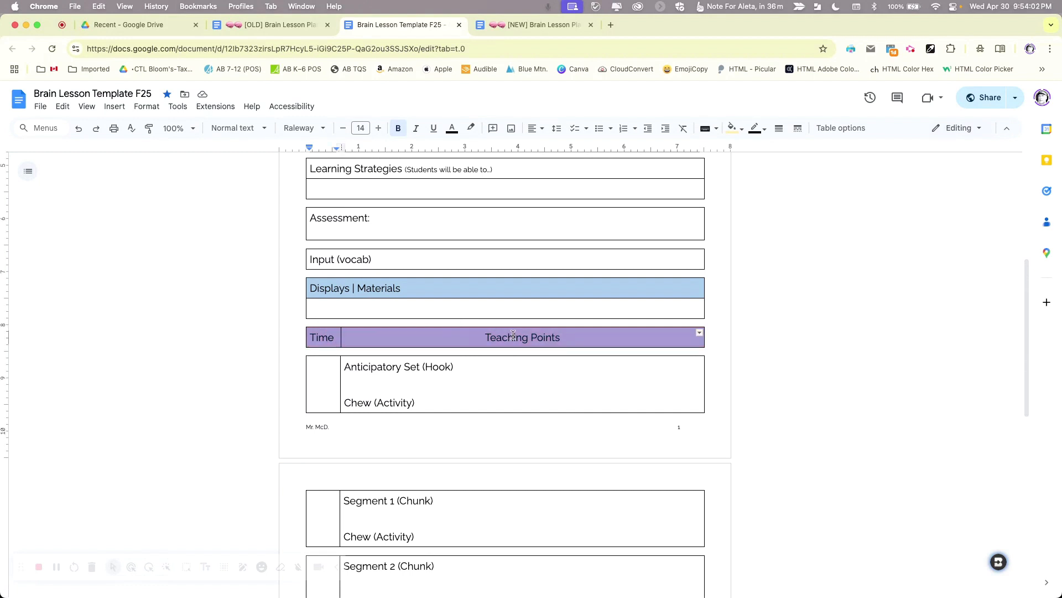
click(732, 128)
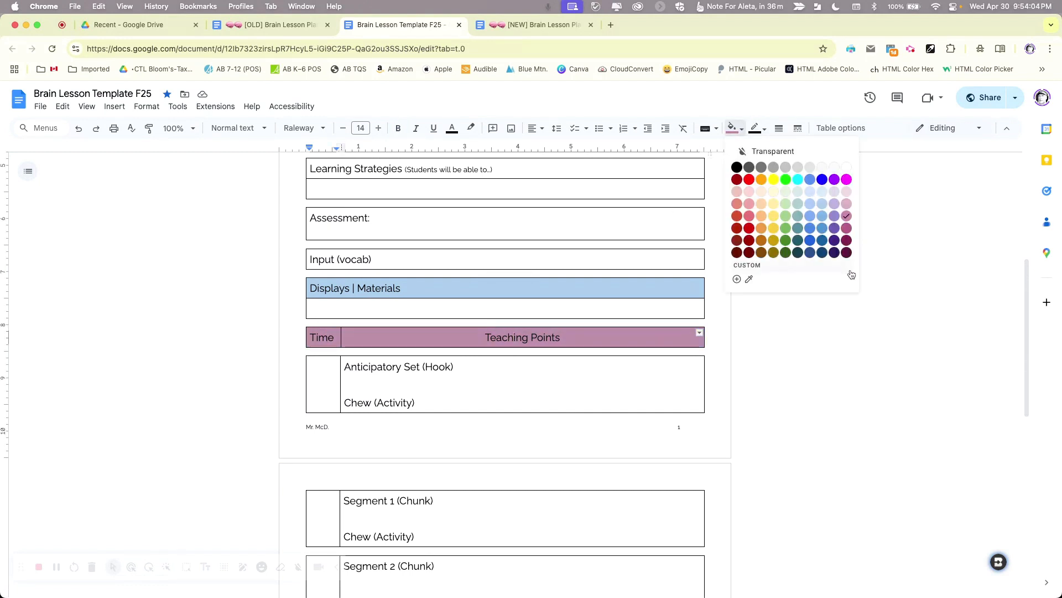
click(847, 240)
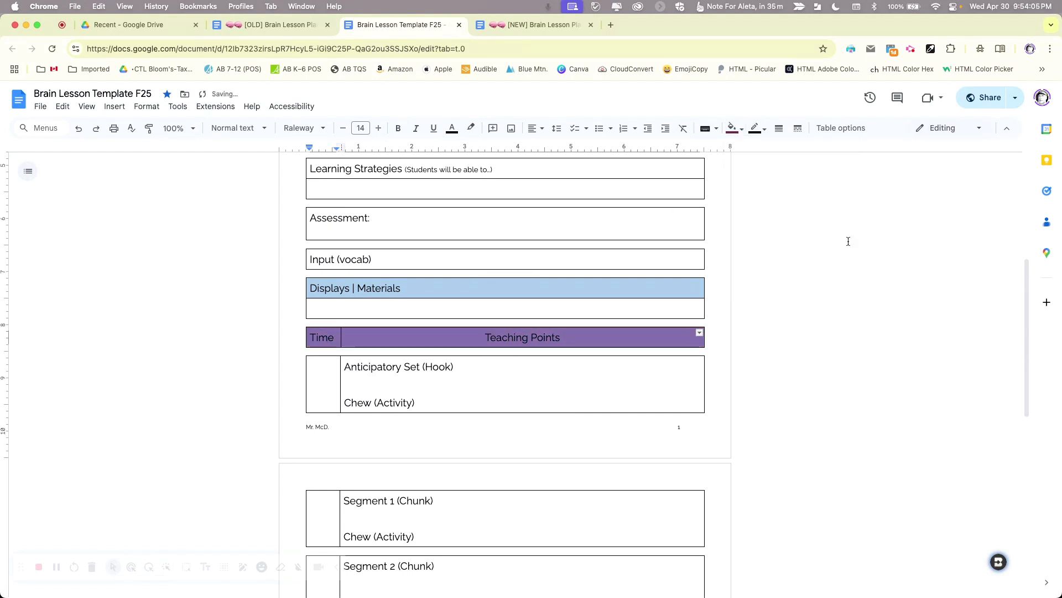
click(503, 338)
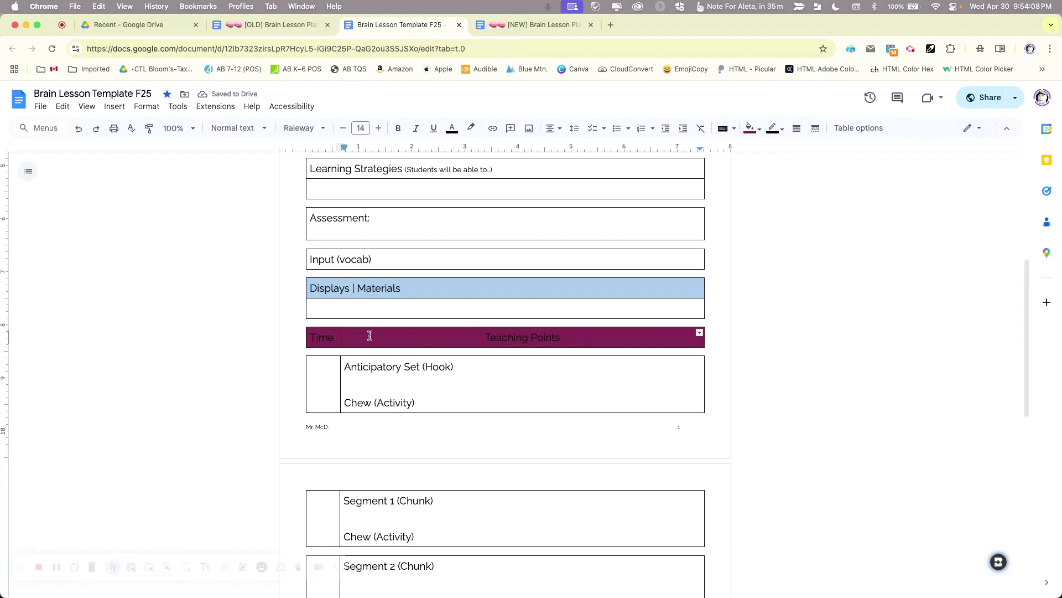
drag(316, 336, 481, 334)
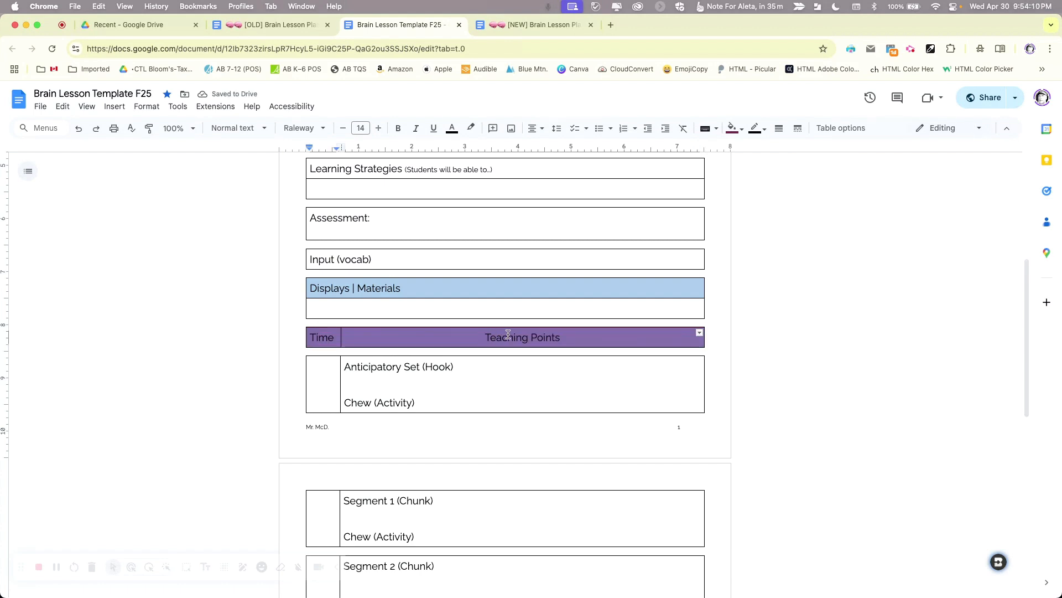
click(452, 127)
click(565, 150)
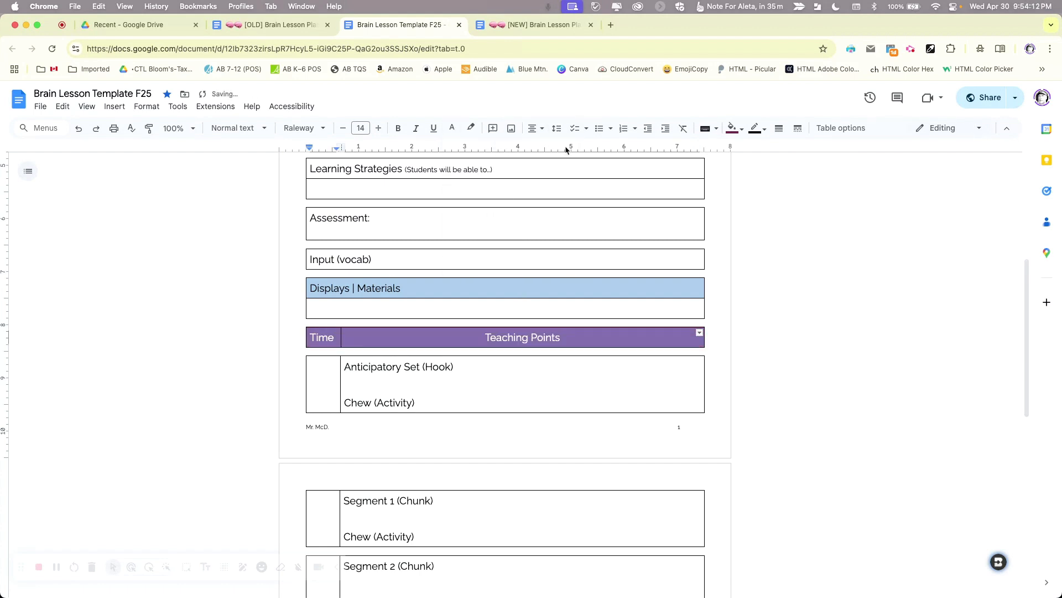
click(584, 337)
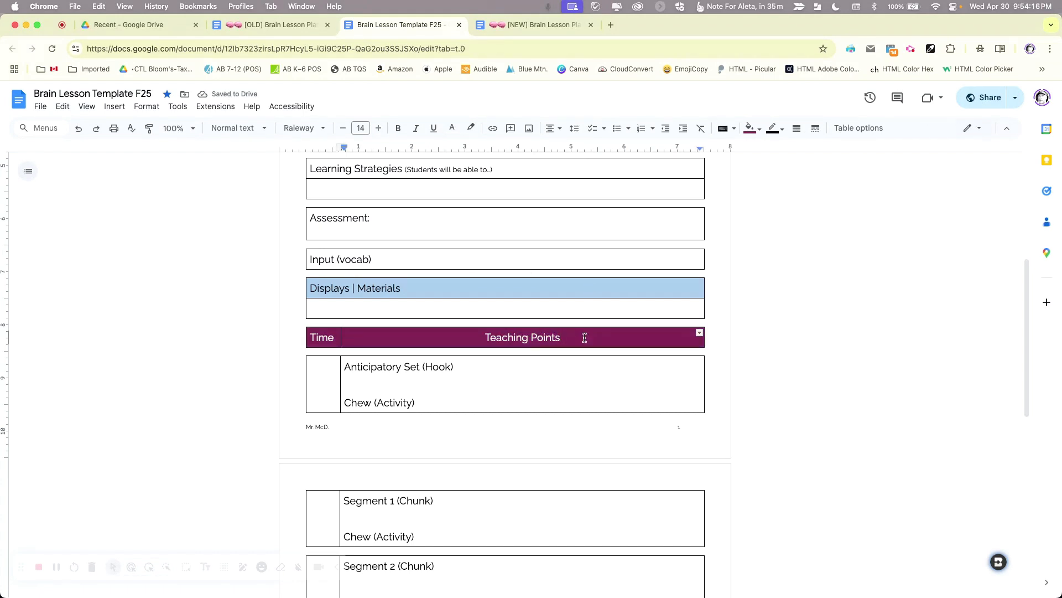
Step: Undo the white text and the dark magenta fill on the Time and Teaching Points heading row
key(super+z)
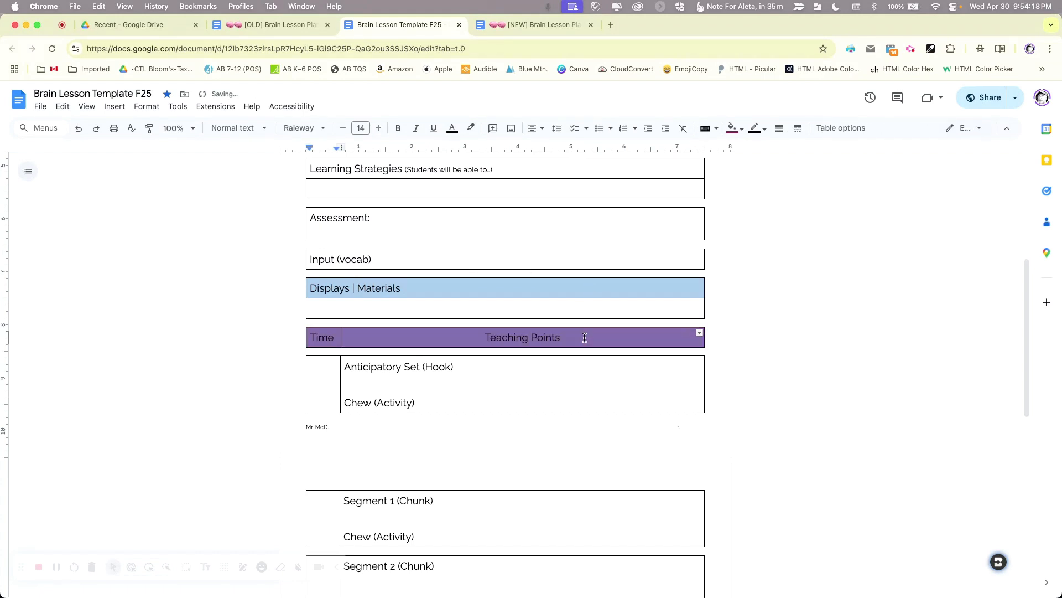
click(583, 331)
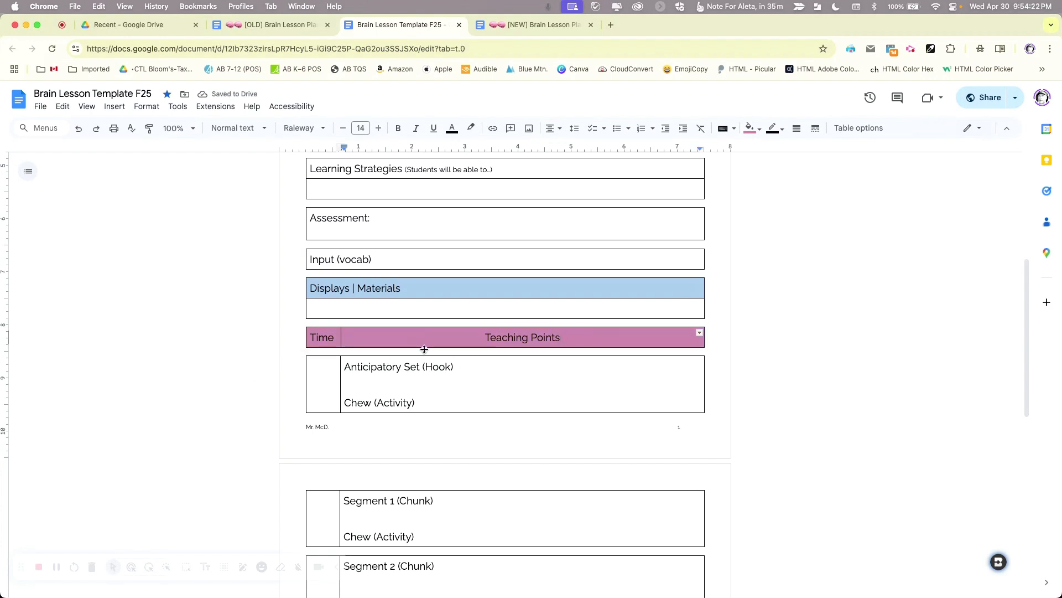
Step: Compare the section colours and heading styles of the F25 template with the [OLD] and [NEW] Brain Lesson Plan templates
scroll(425, 348, up, 1)
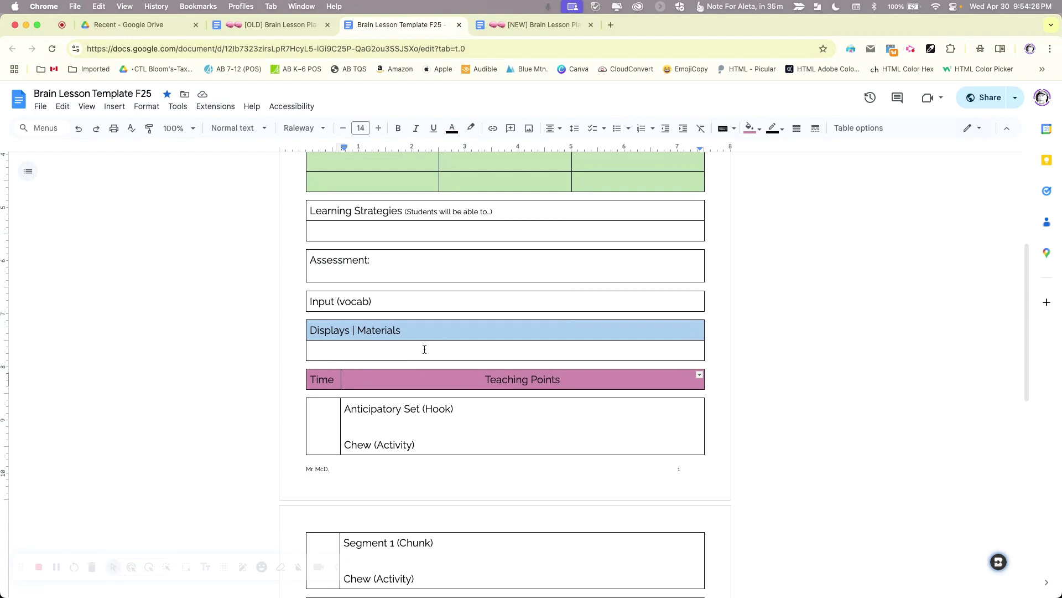
scroll(564, 370, down, 10)
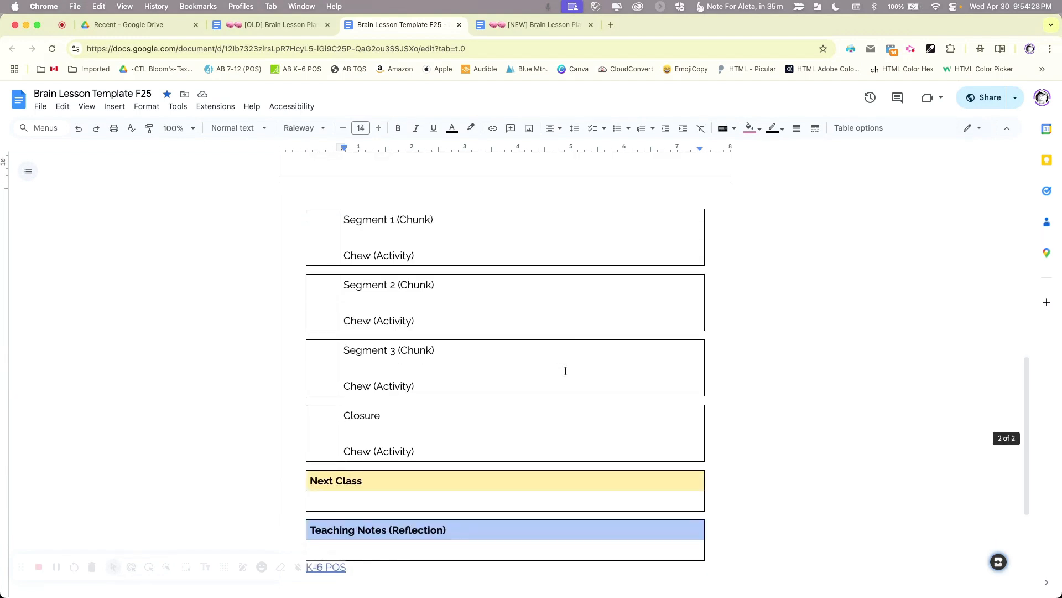
scroll(563, 372, down, 3)
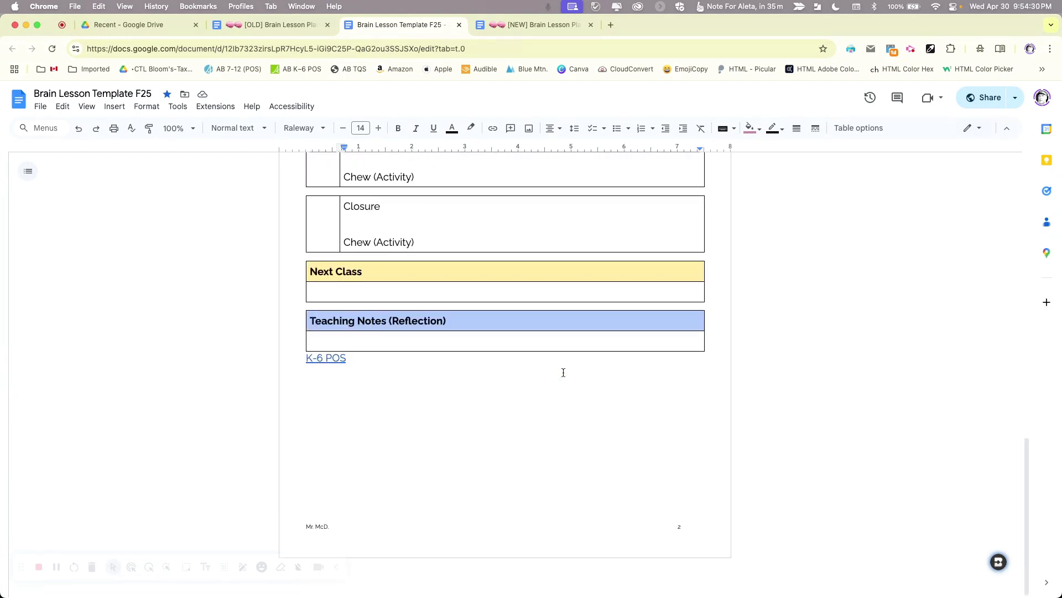
click(309, 26)
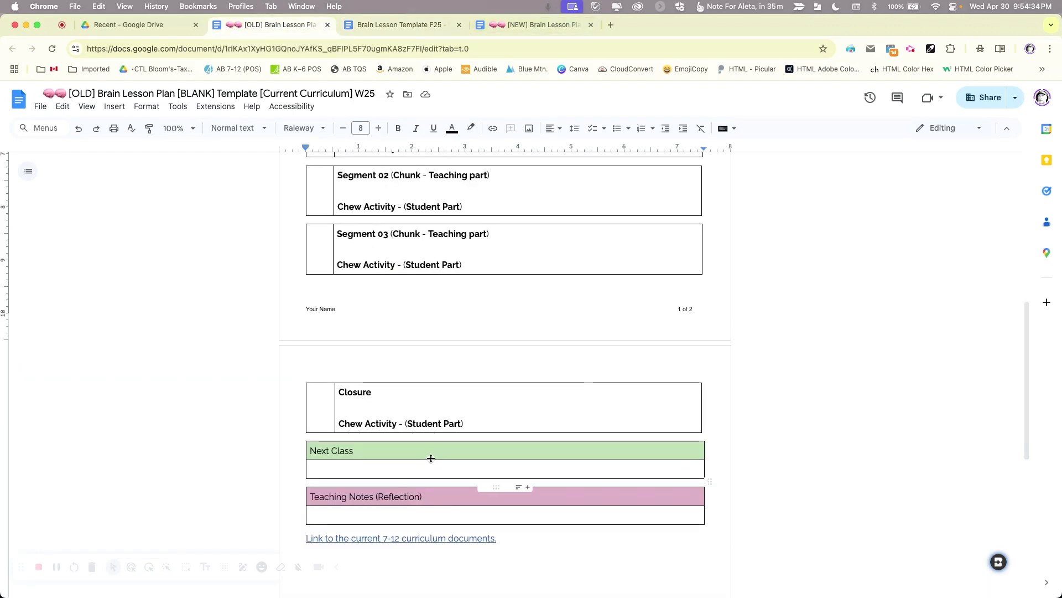
scroll(432, 457, up, 15)
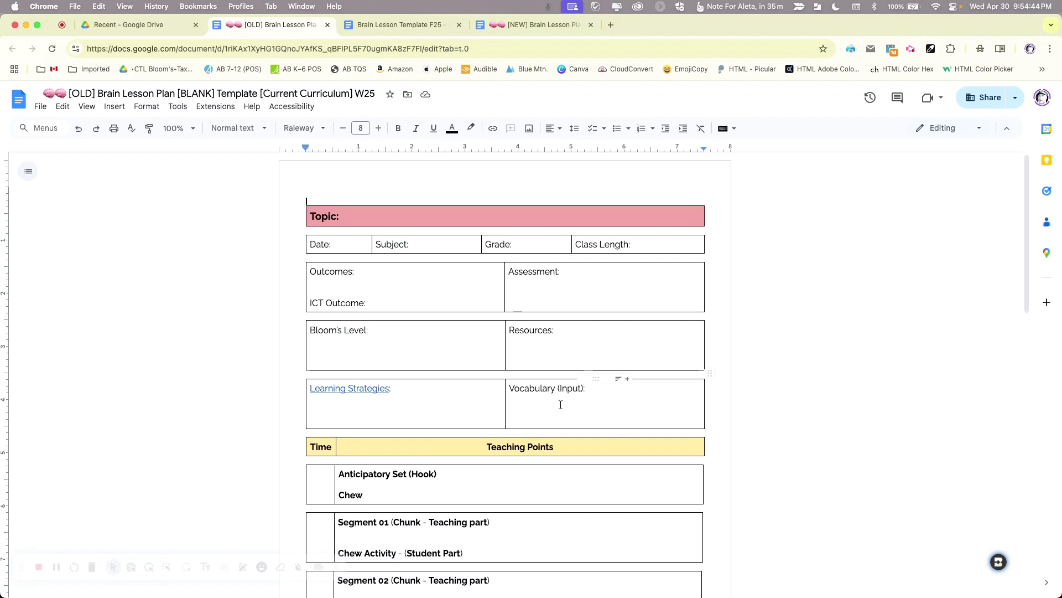
scroll(591, 430, down, 1)
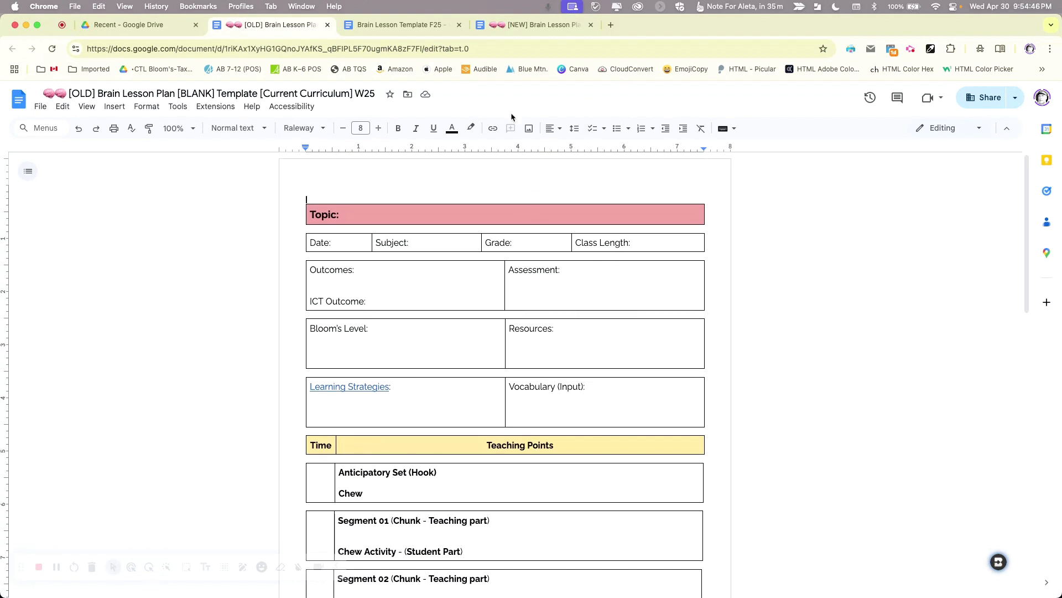
scroll(41, 405, down, 1)
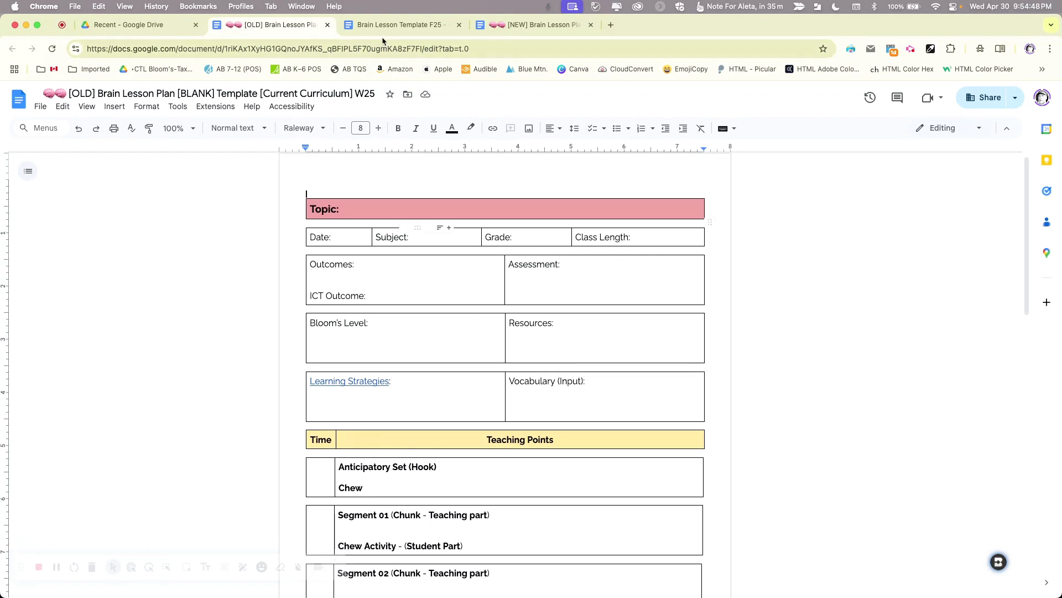
click(536, 26)
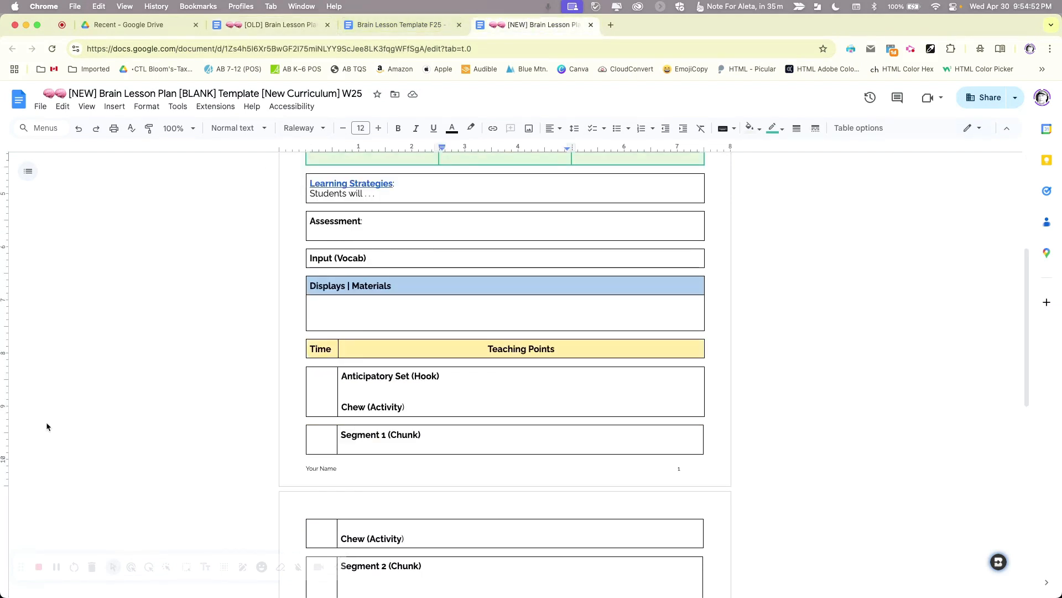
key(ctrl+shift+Tab)
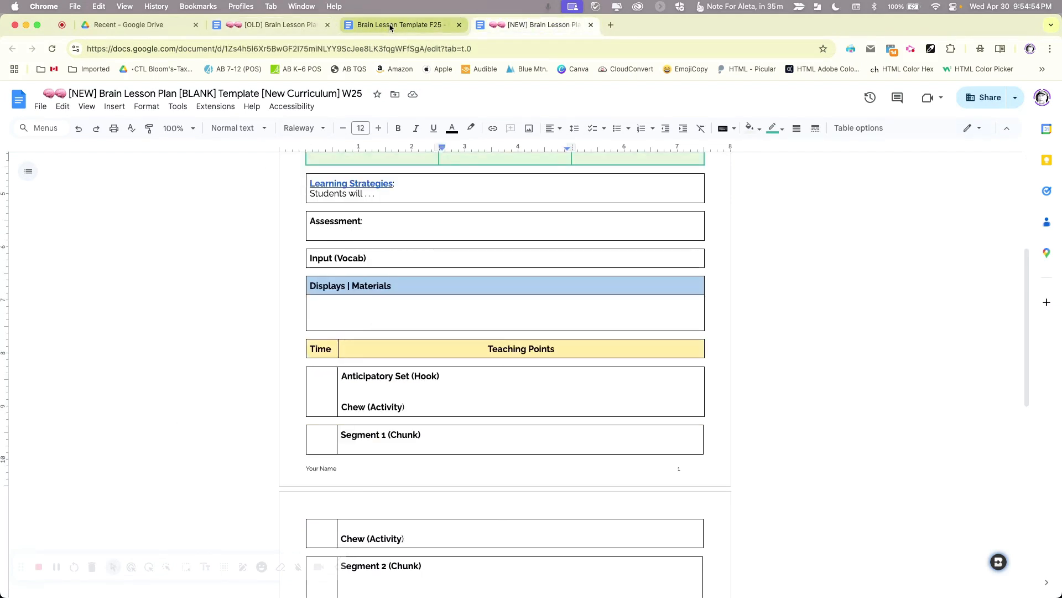
key(super+Up)
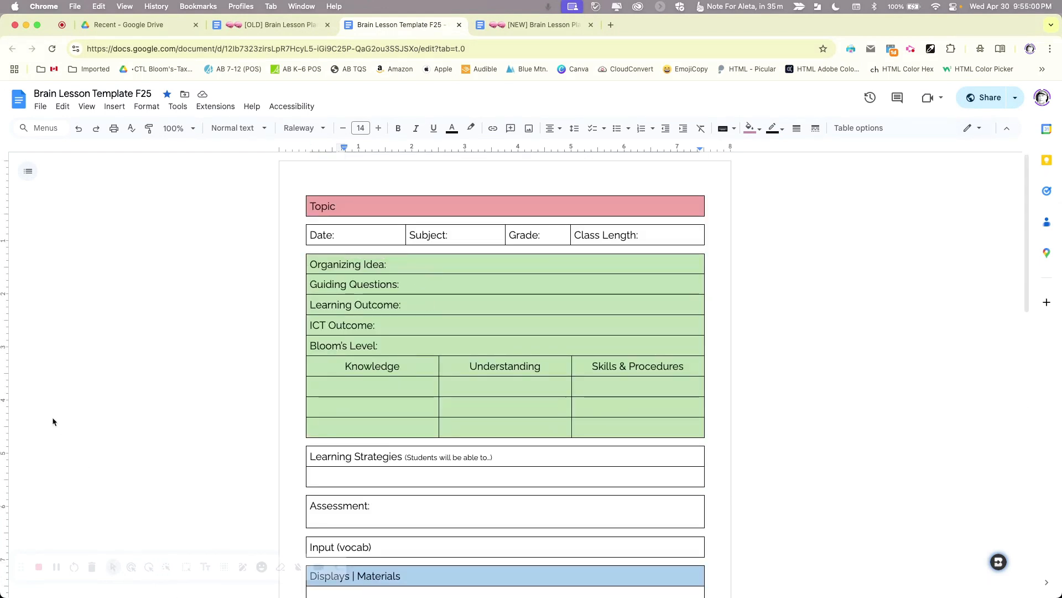
click(56, 567)
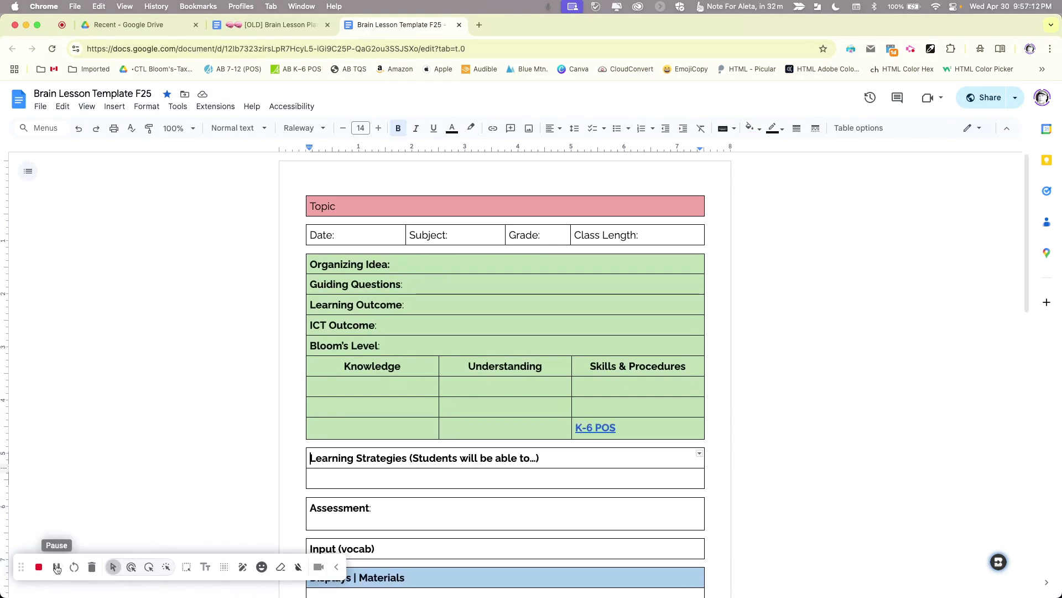
Step: Make the Topic heading and the Date, Subject, Grade and Class Length labels bold
click(336, 206)
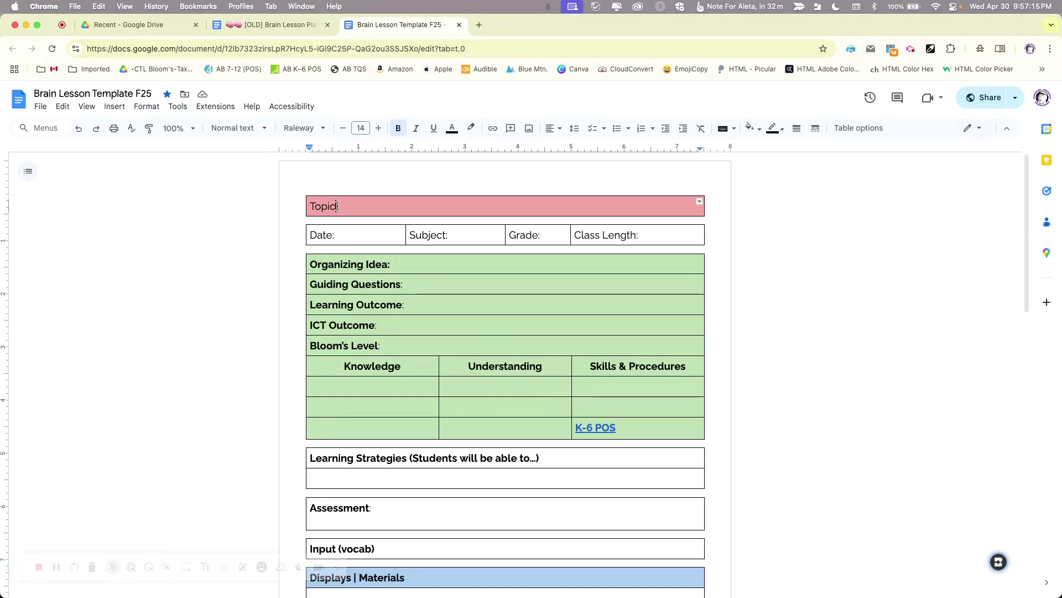
click(398, 127)
drag(334, 231, 613, 231)
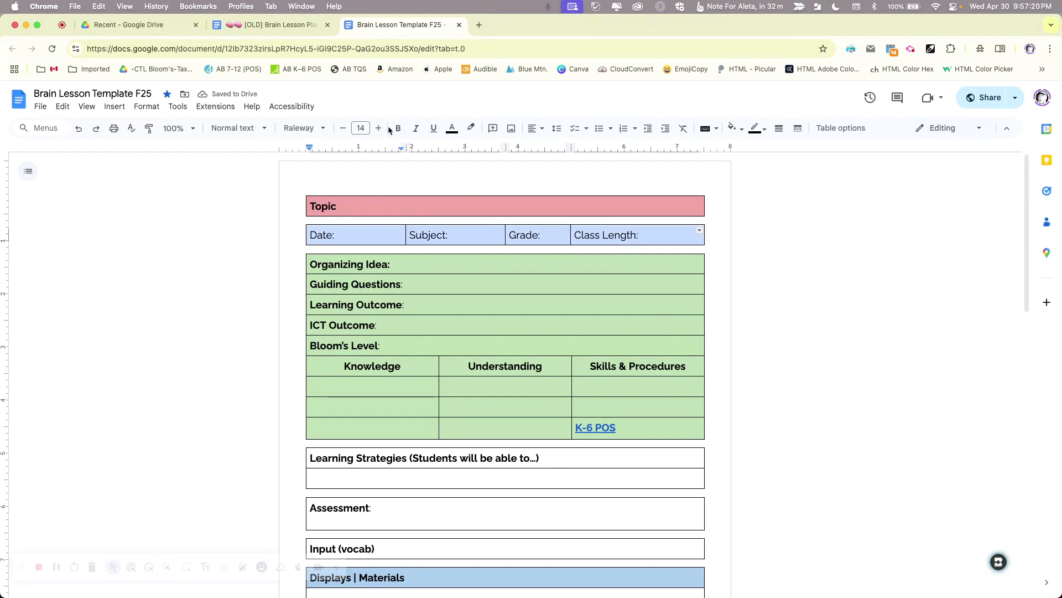
click(398, 128)
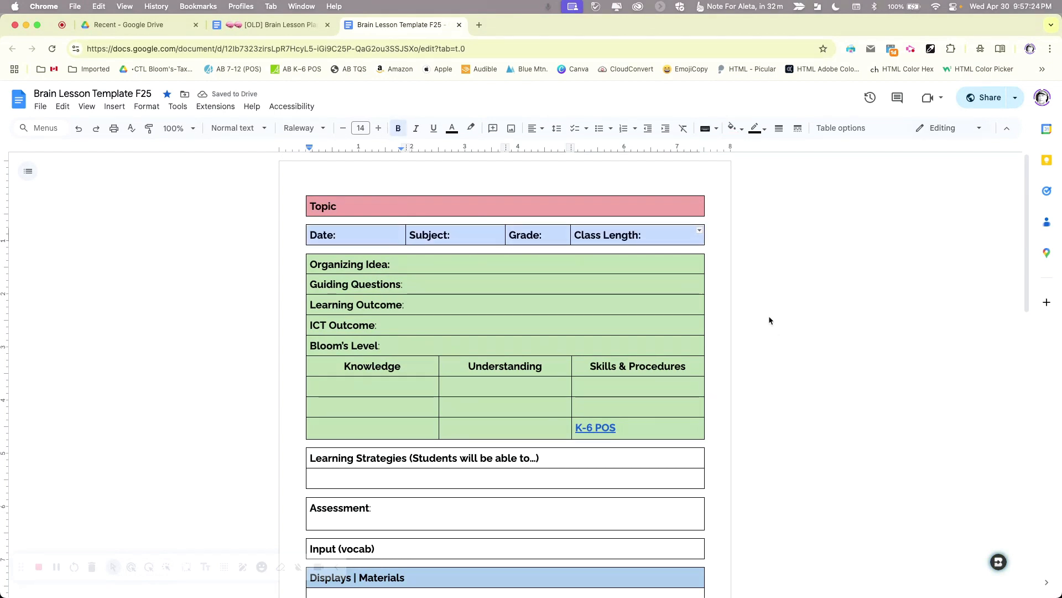
Step: Check the bold headings, section colours and the K-6 POS link placement throughout the two-page lesson template
scroll(809, 319, down, 5)
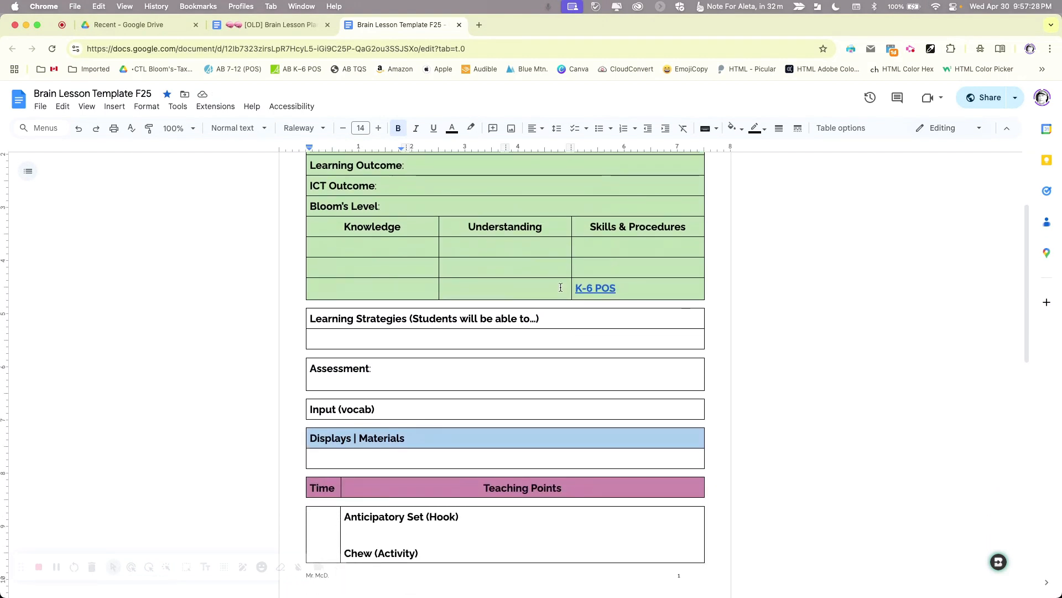
scroll(619, 258, up, 4)
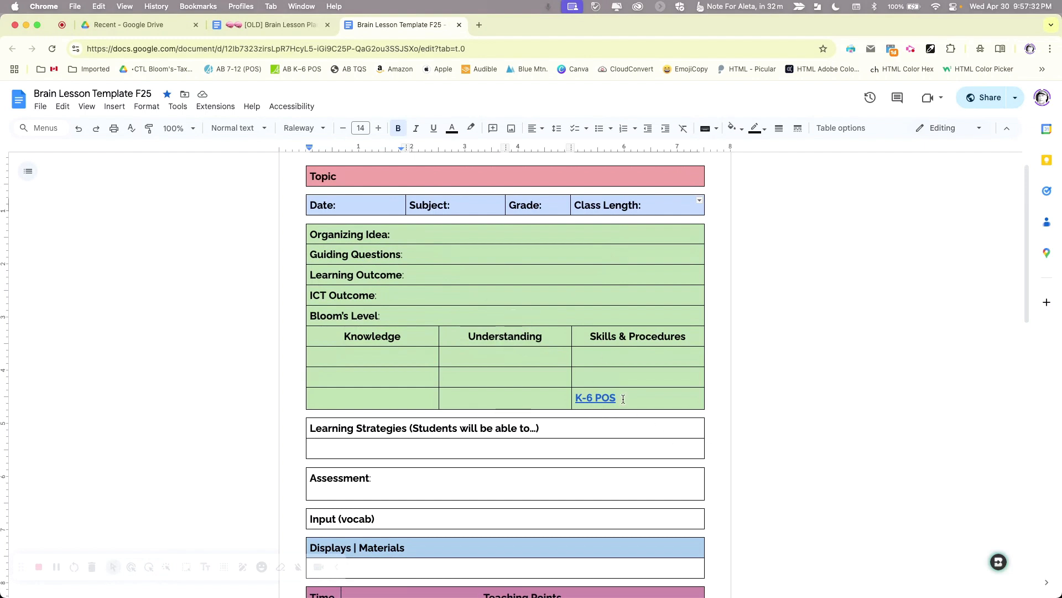
scroll(623, 399, down, 12)
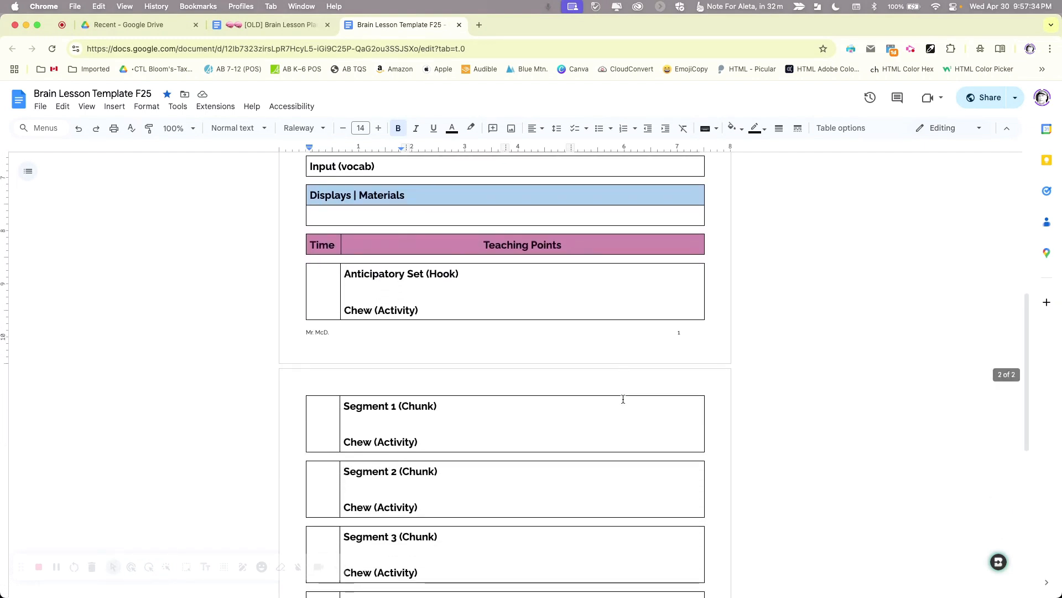
scroll(623, 399, down, 9)
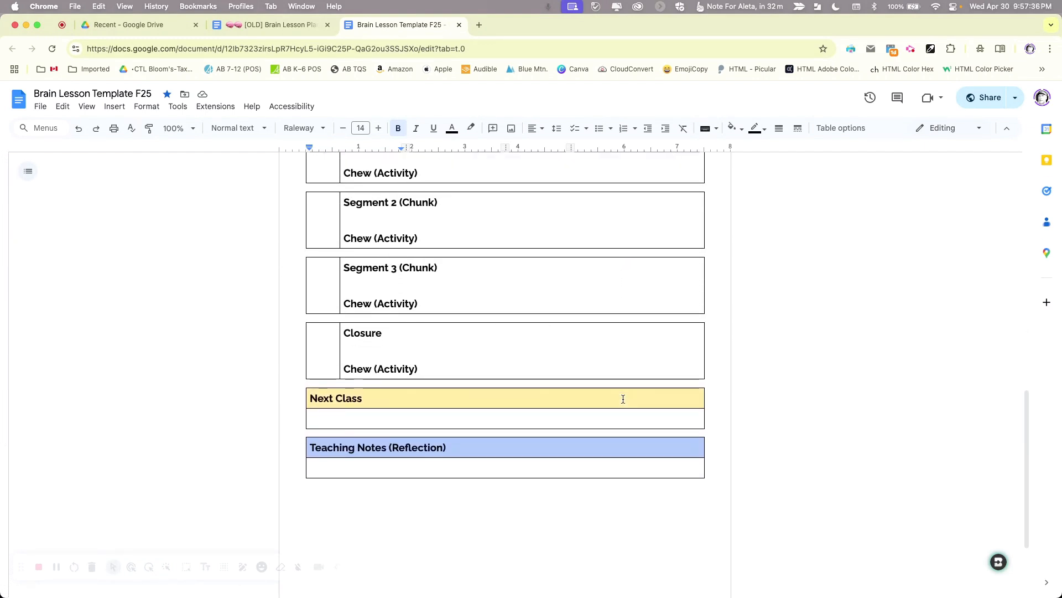
scroll(623, 398, down, 4)
scroll(623, 398, up, 20)
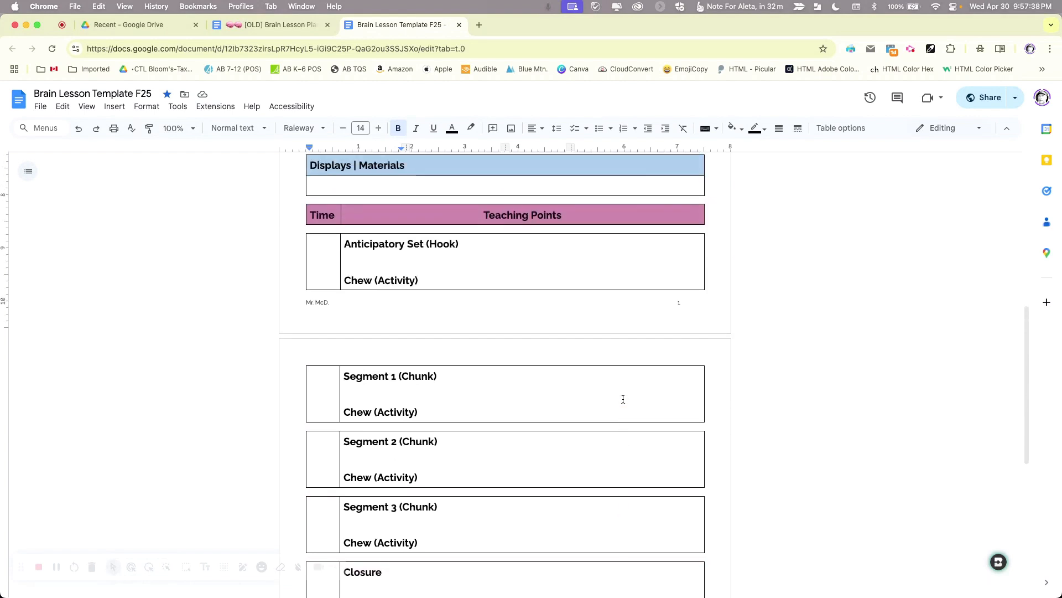